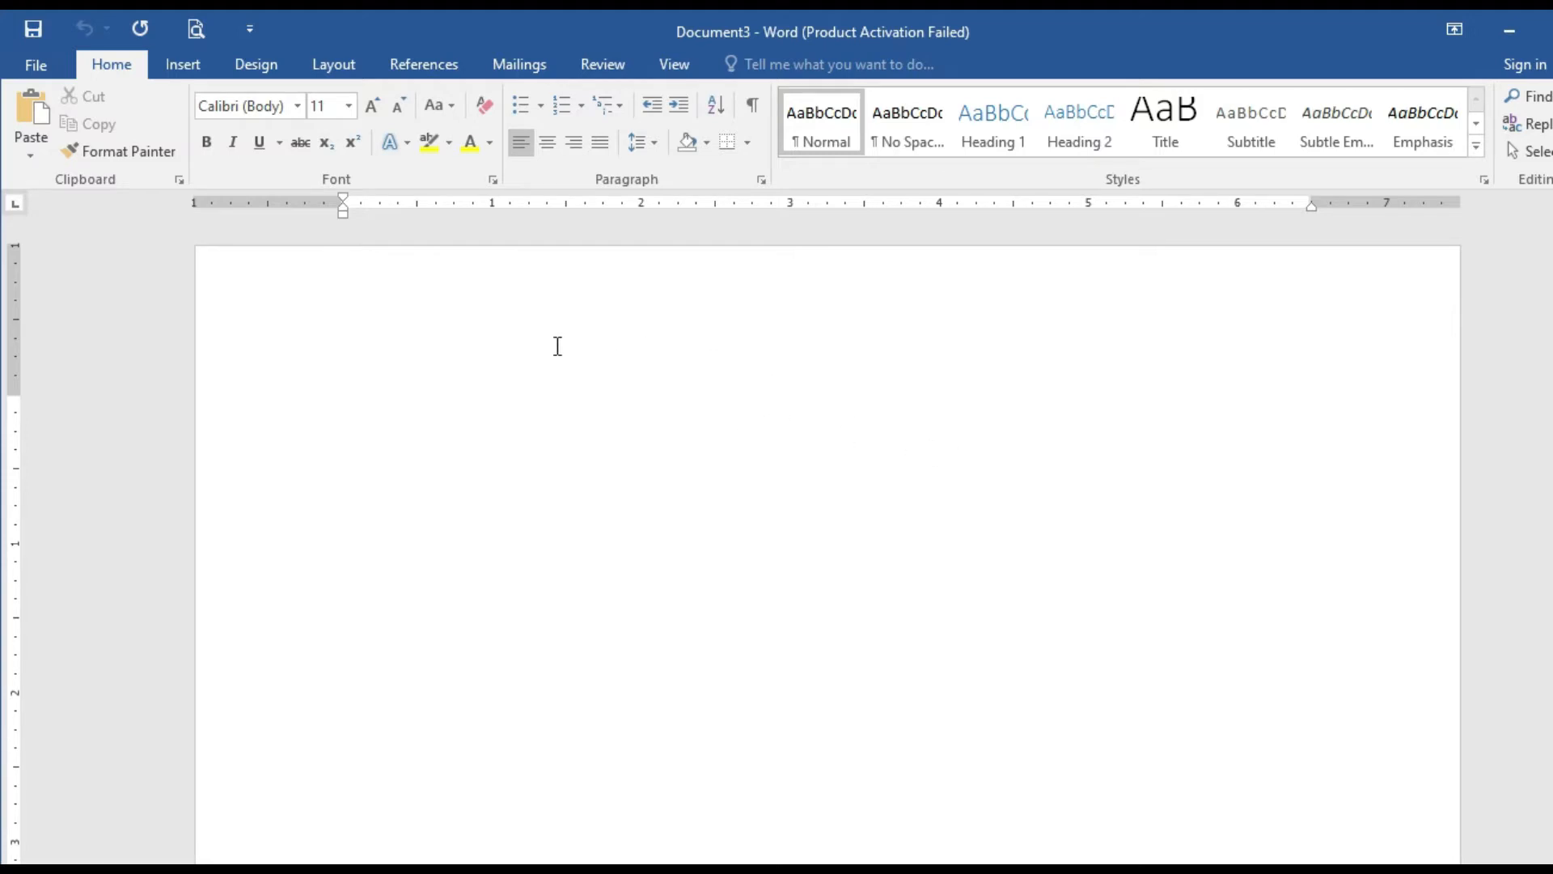
Start a new mail merge recipient list and open its column customization
left_click(519, 64)
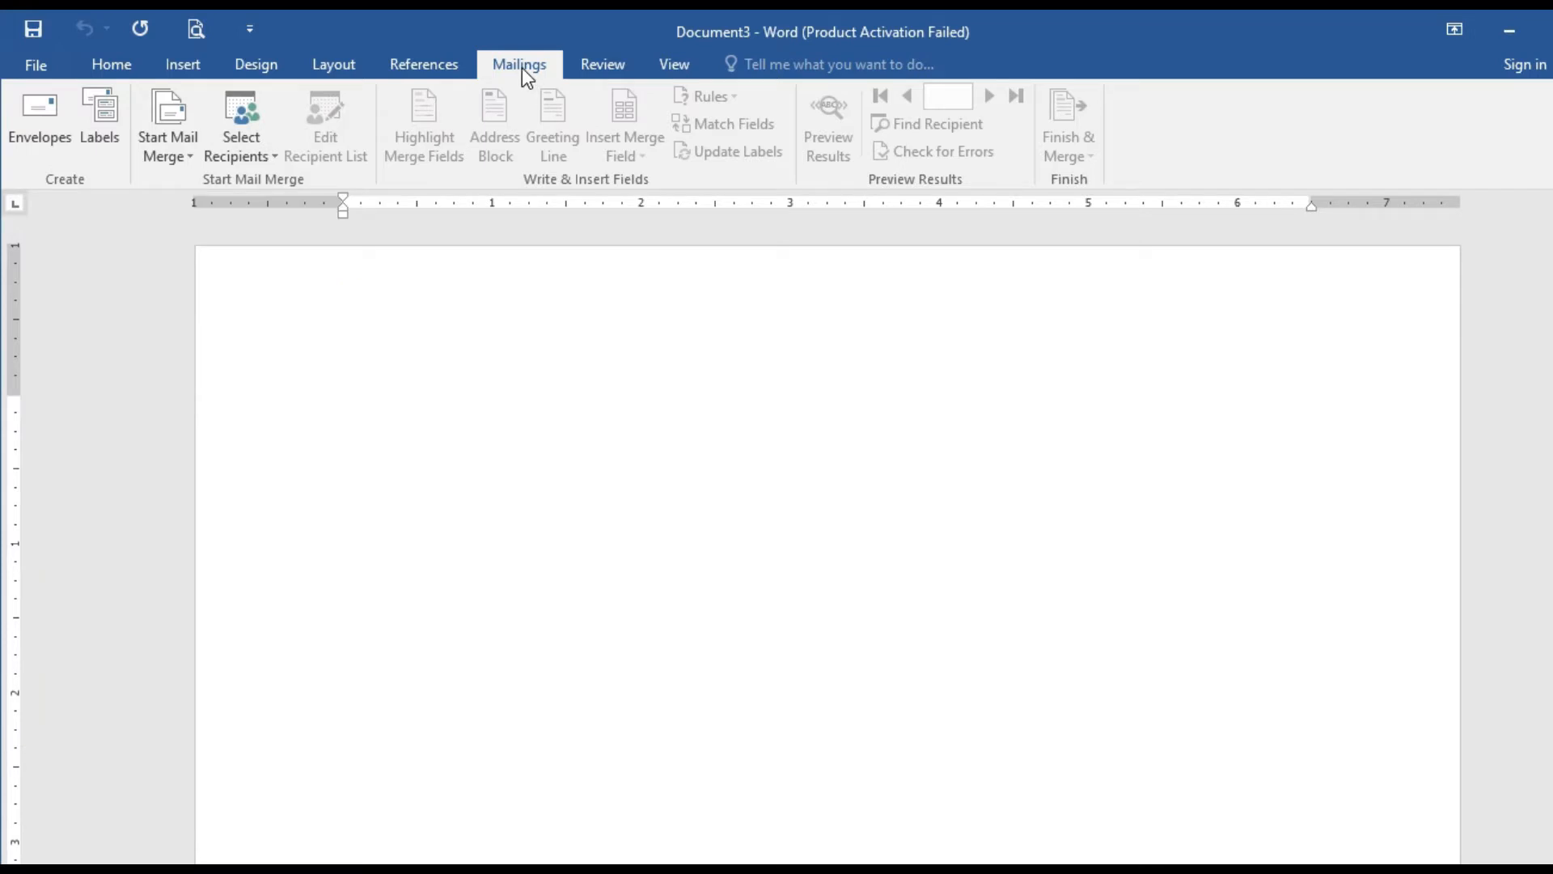
left_click(261, 166)
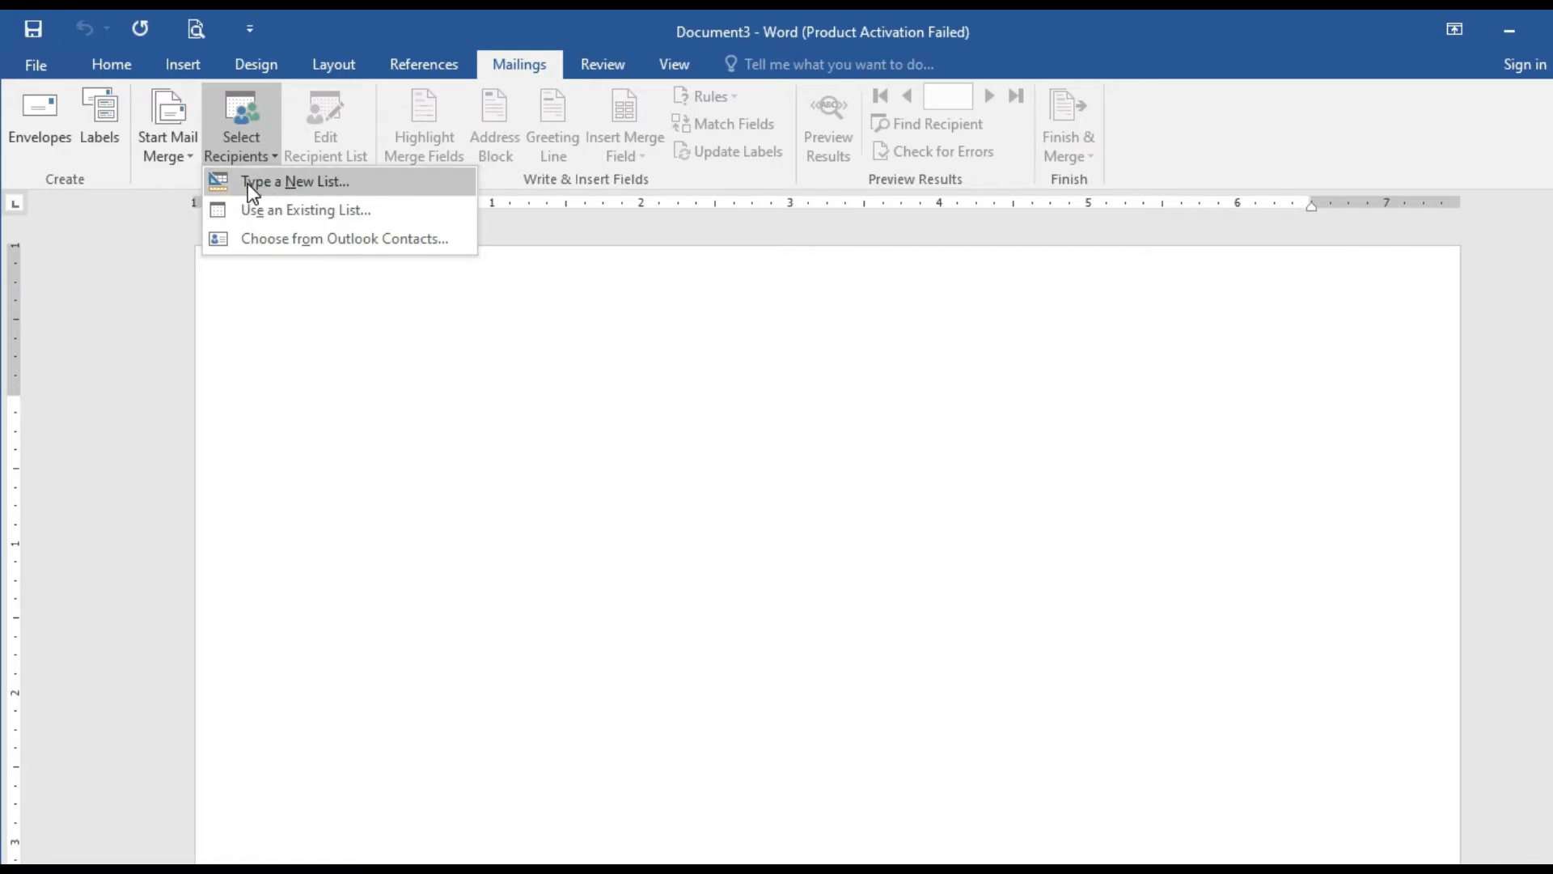
left_click(319, 182)
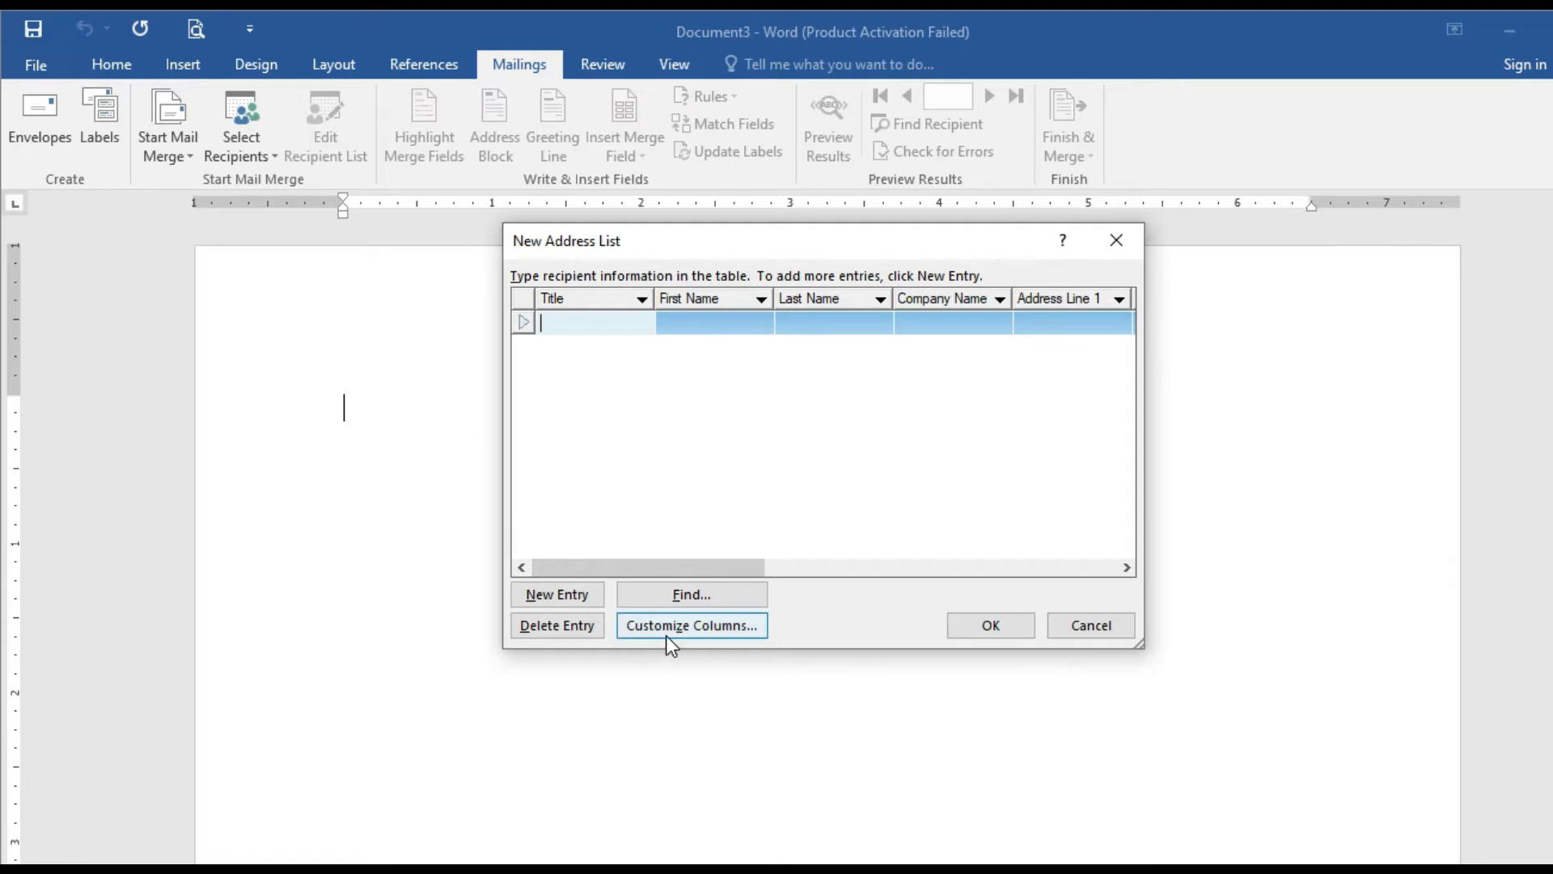
left_click(727, 644)
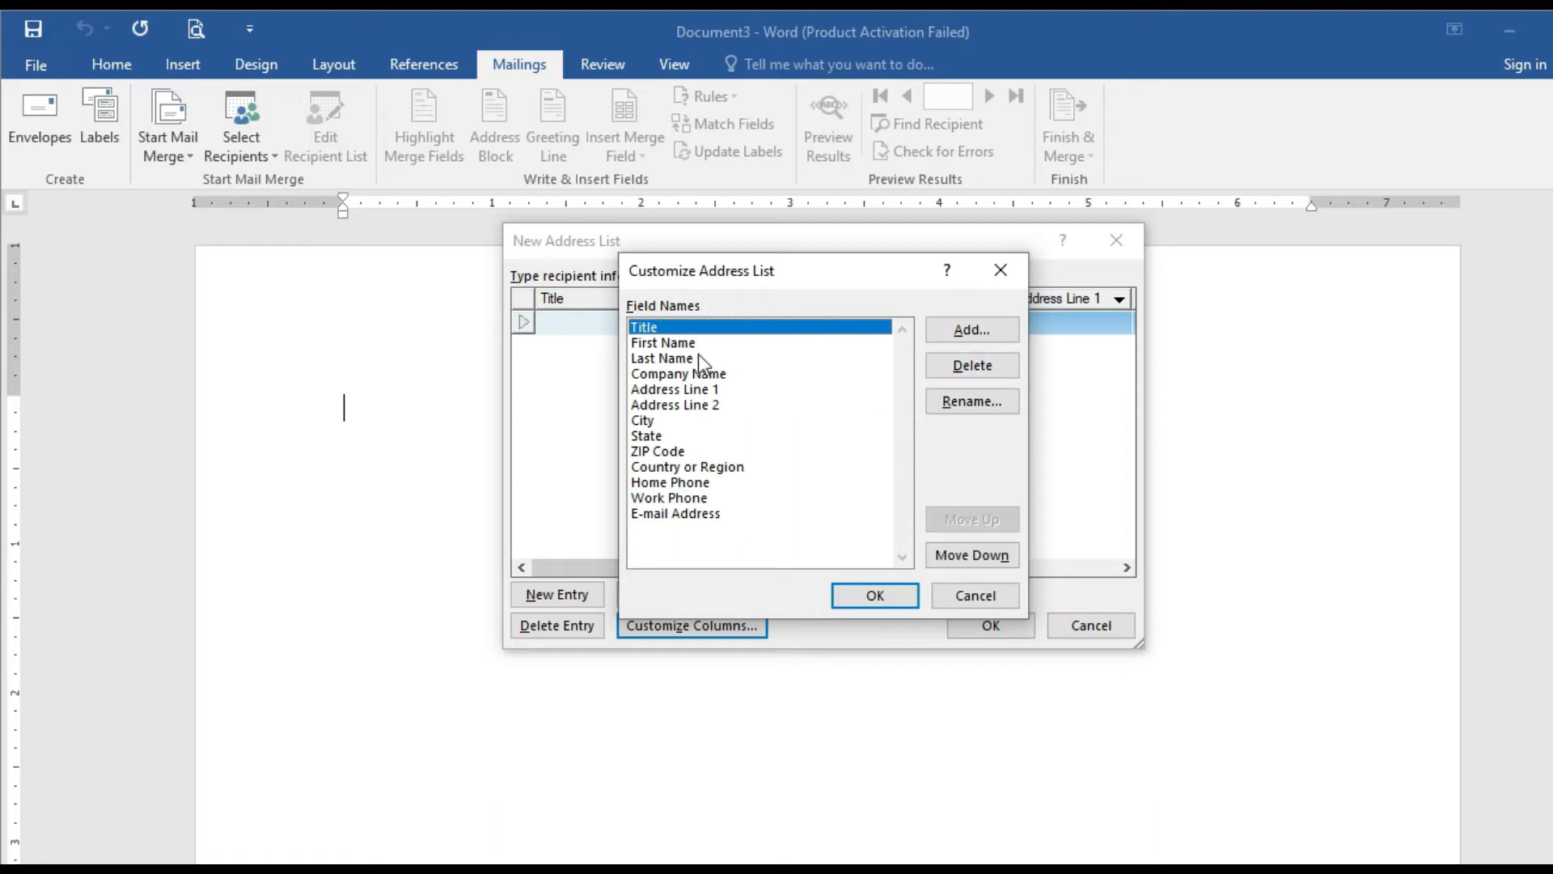
Delete the Title and Last Name fields from the address list columns
left_click(662, 342)
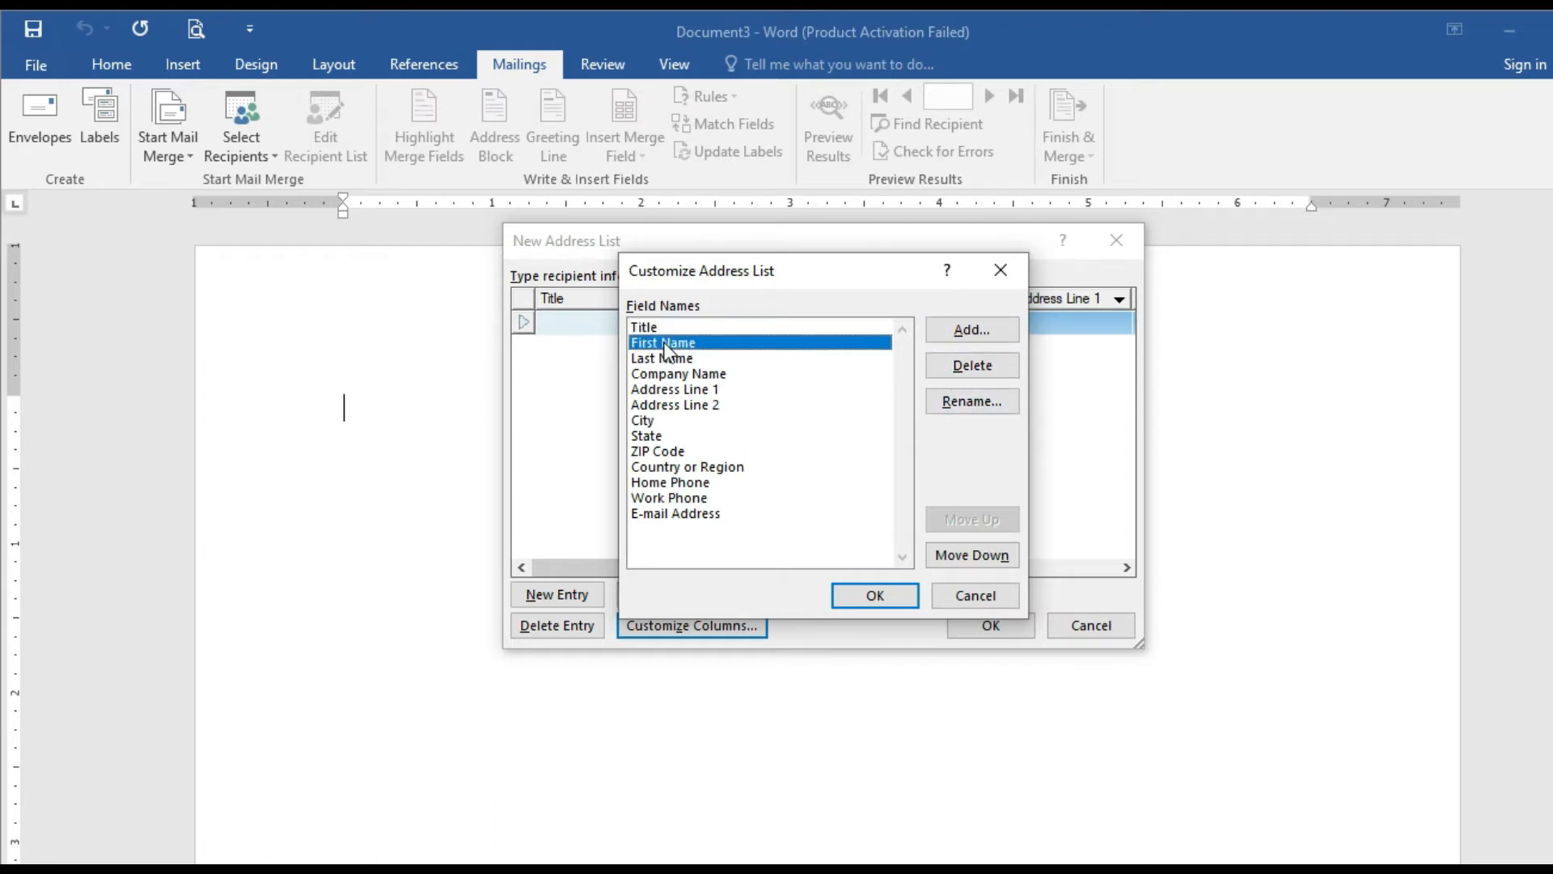
left_click(656, 329)
left_click(968, 368)
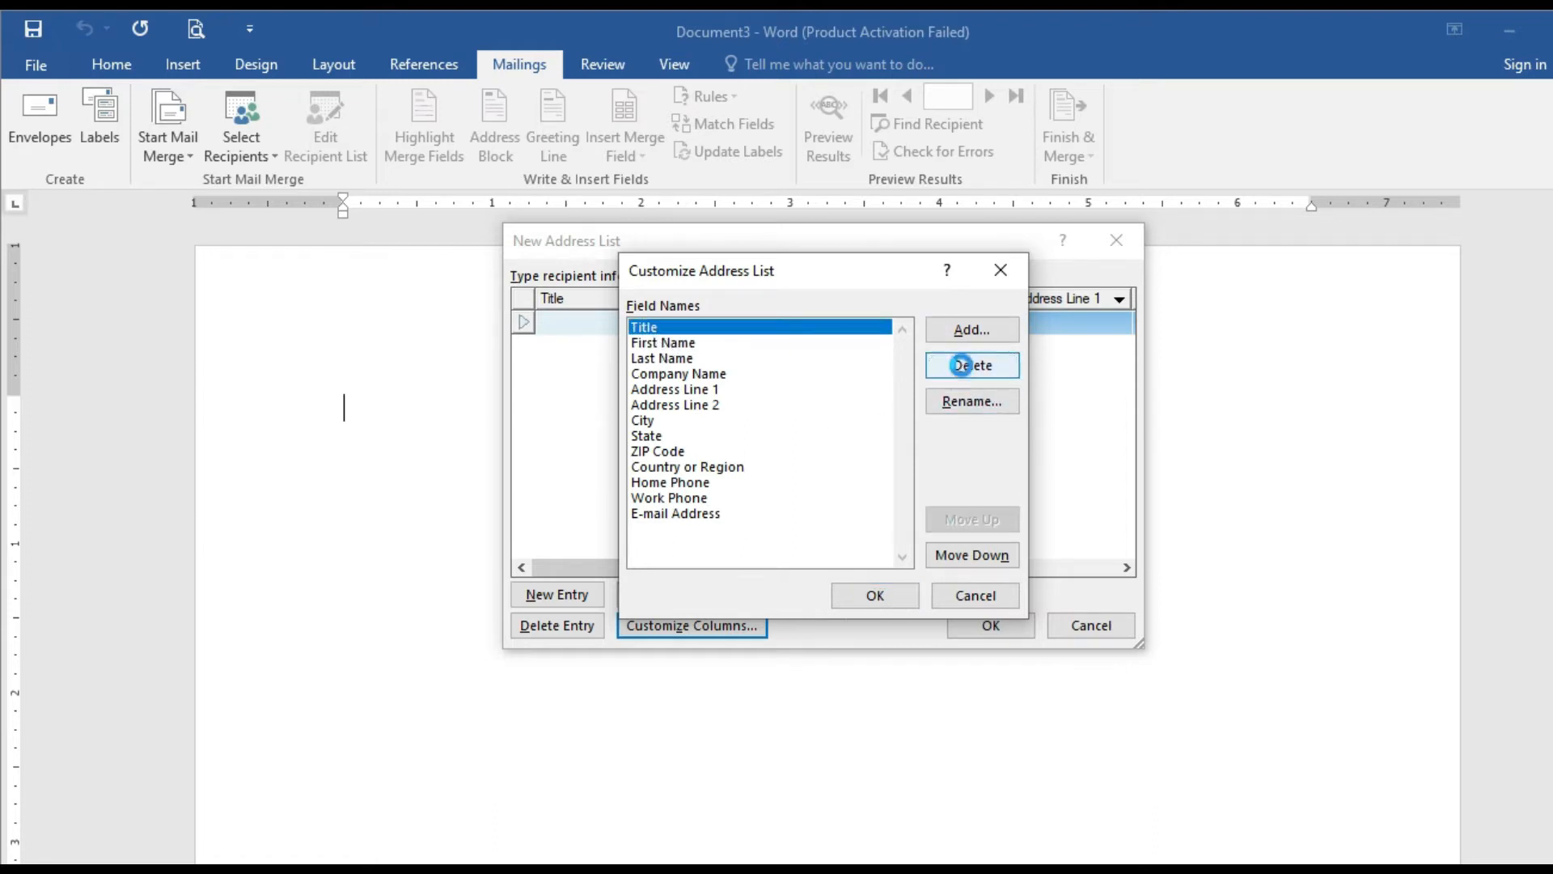
left_click(775, 522)
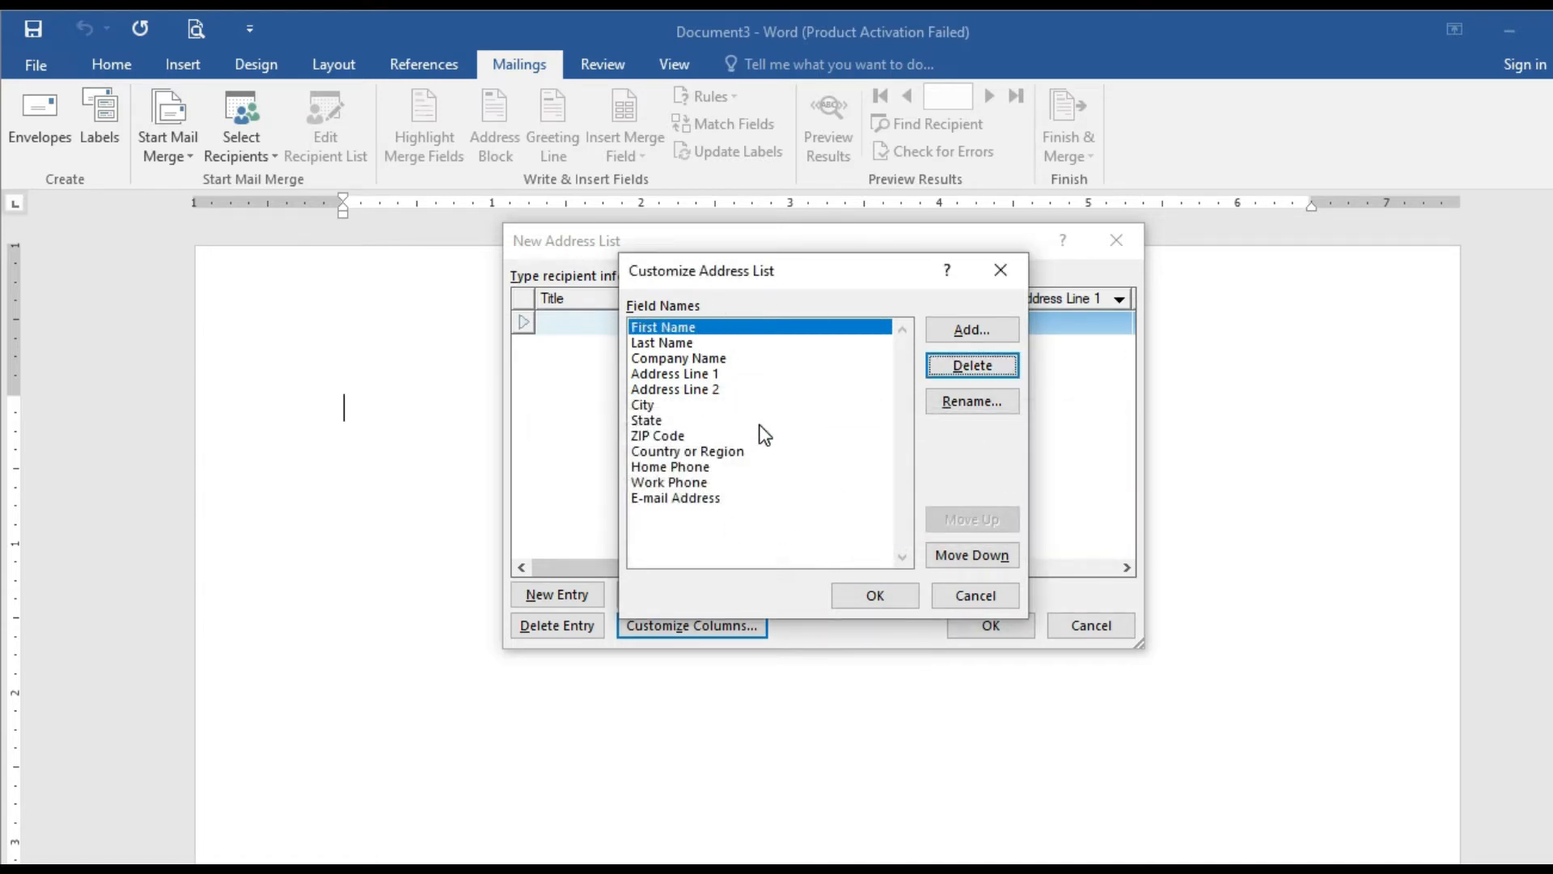
left_click(694, 343)
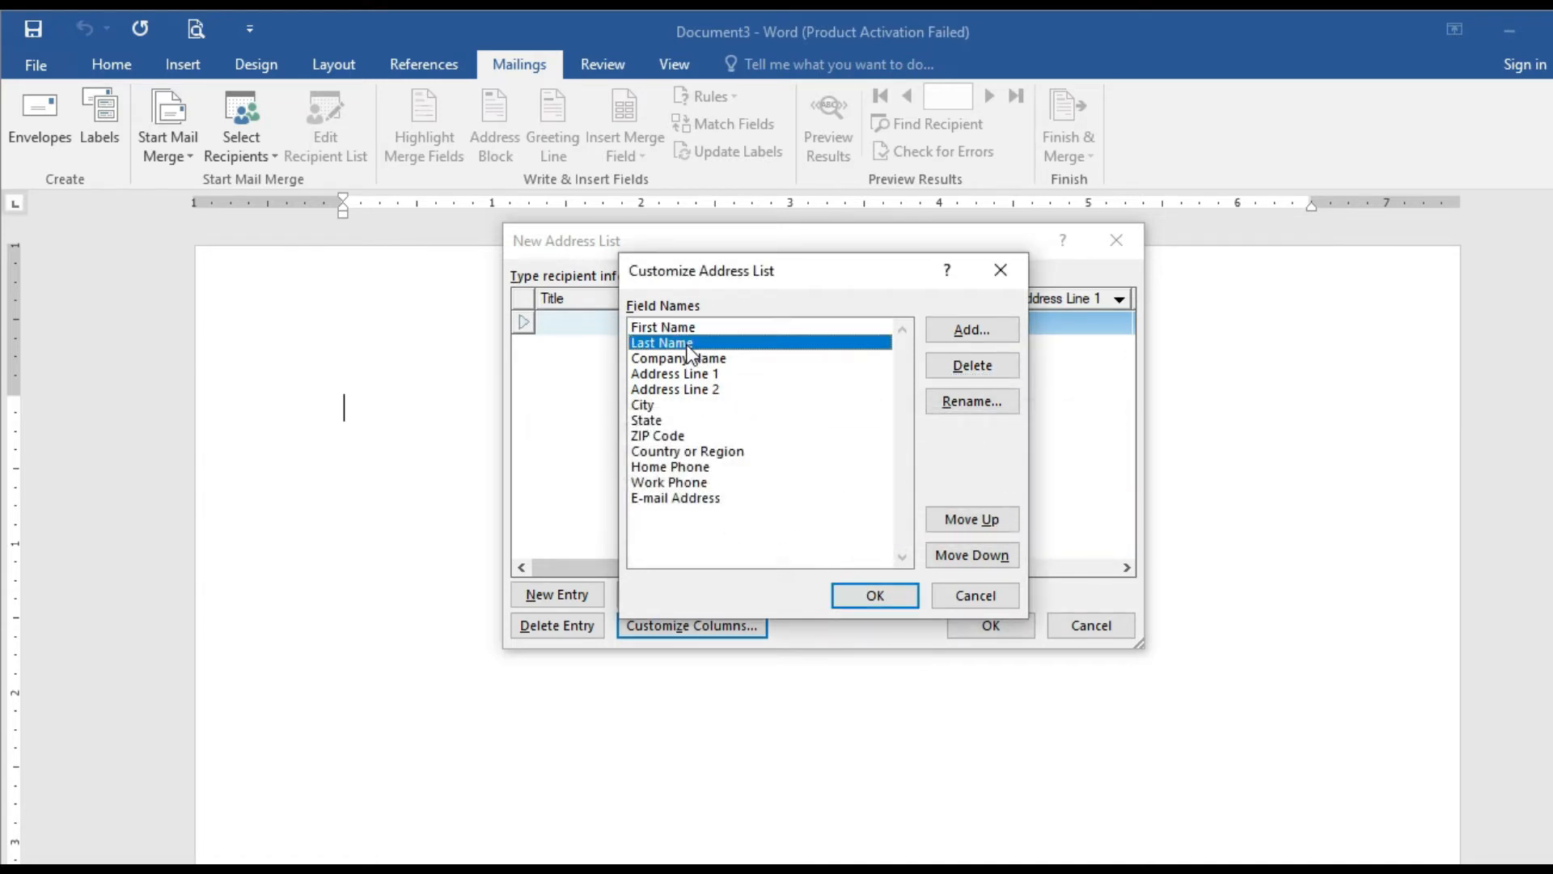
left_click(956, 368)
left_click(778, 520)
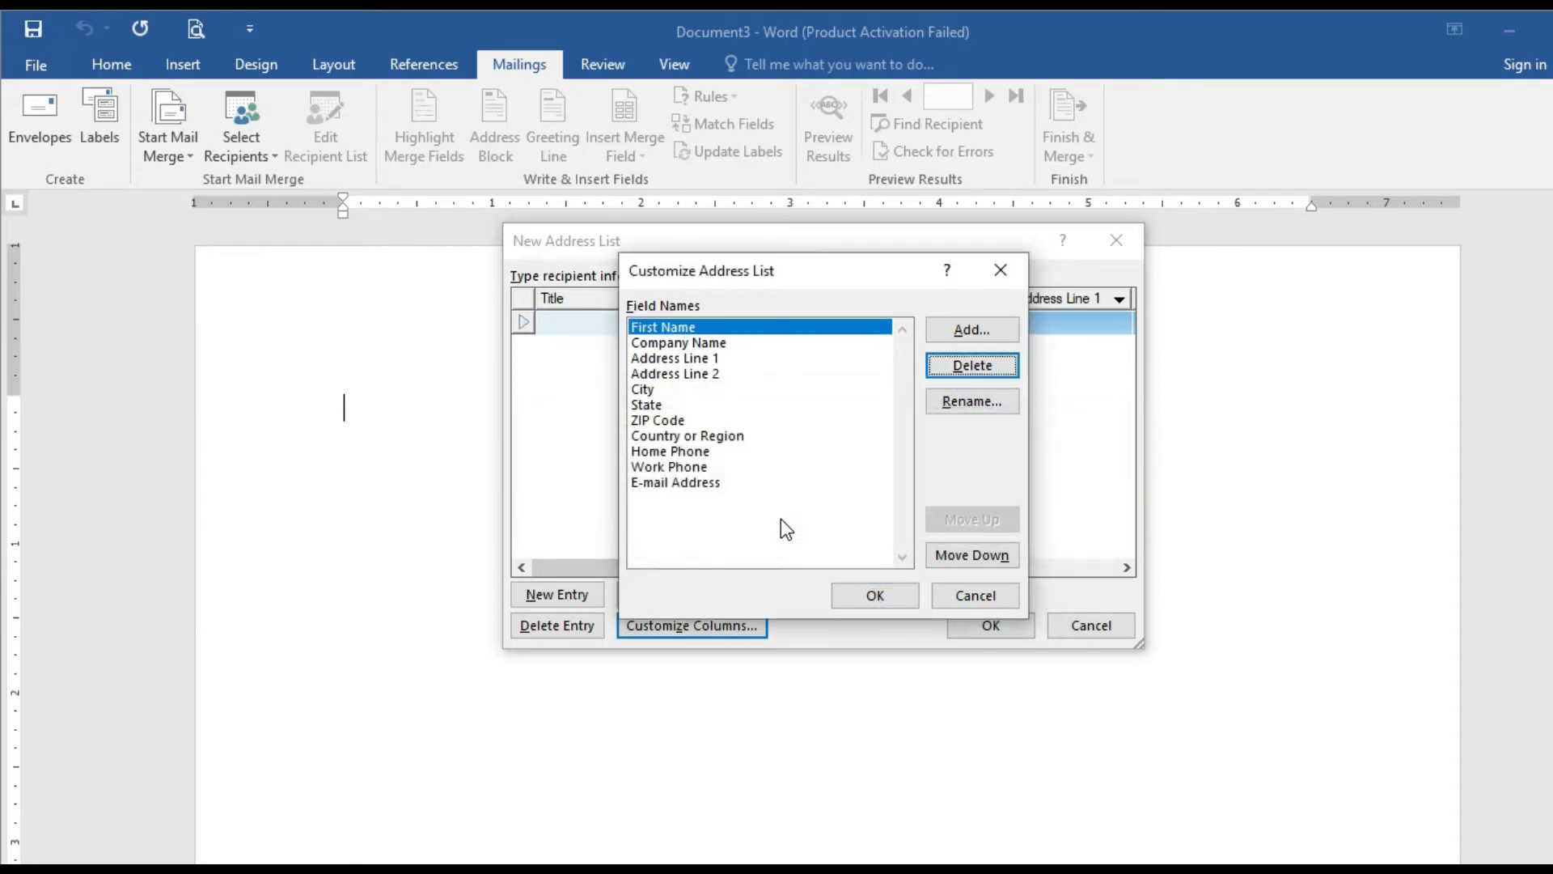
Delete the Address Line 1 and Address Line 2 fields from the address list columns
left_click(678, 343)
left_click(671, 359)
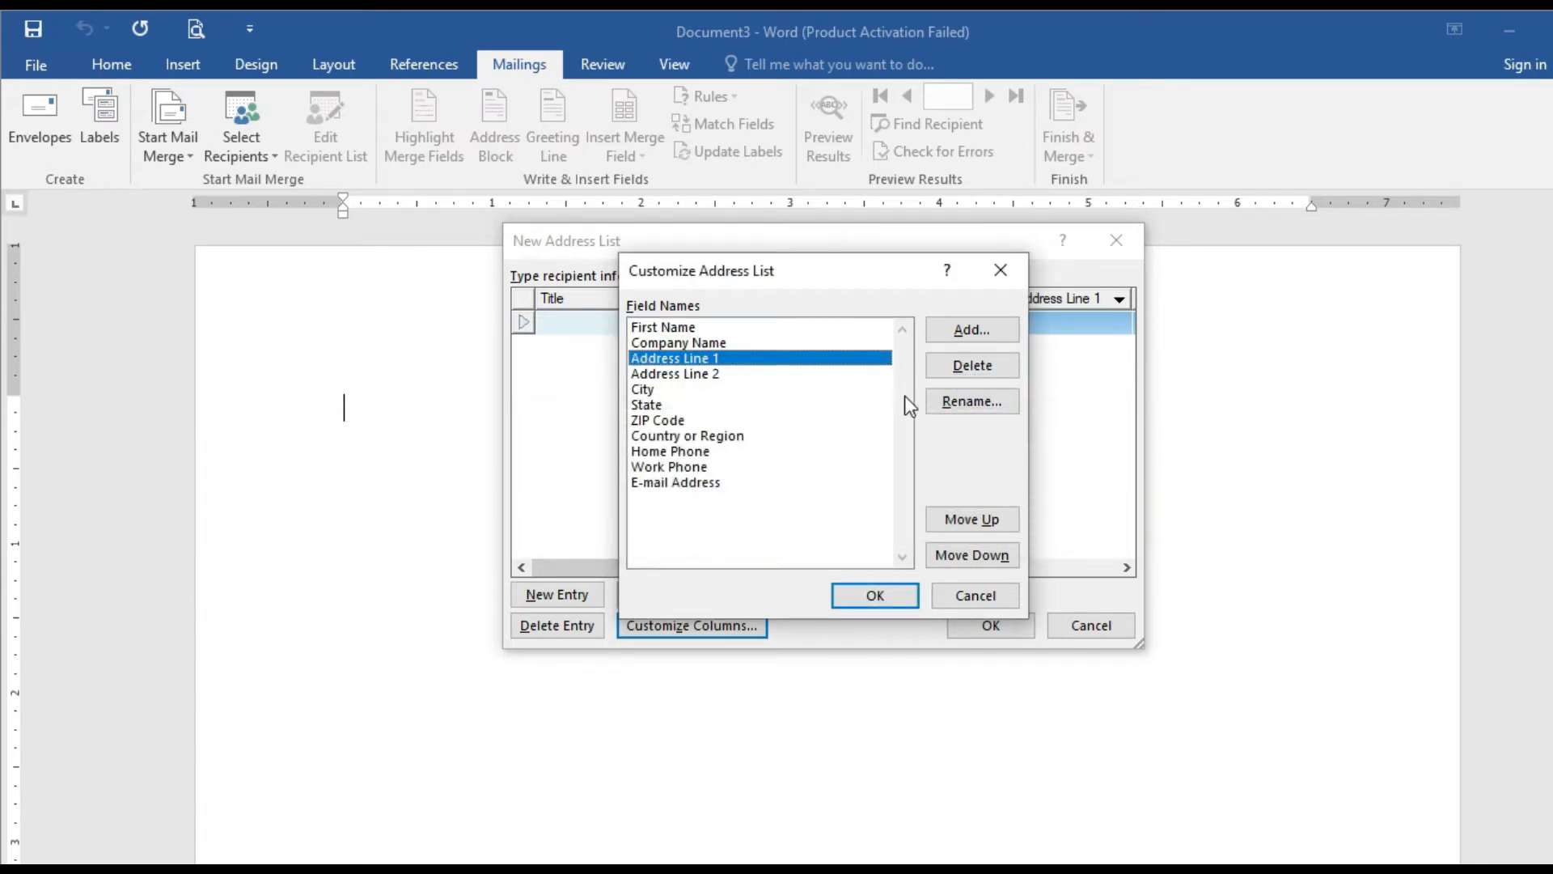
left_click(949, 369)
left_click(777, 523)
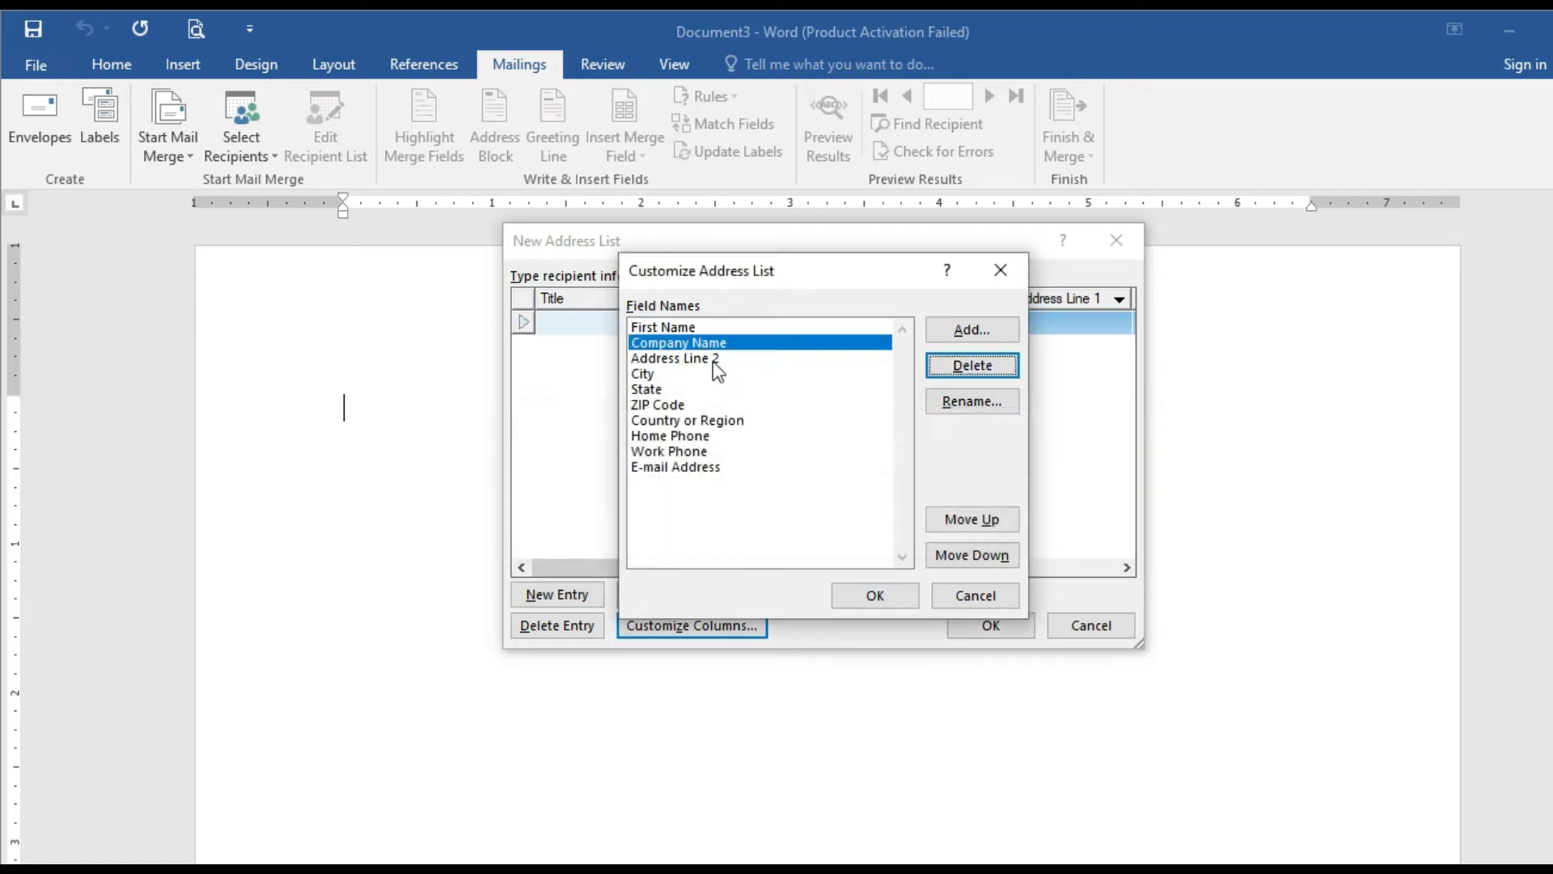
left_click(713, 359)
left_click(949, 366)
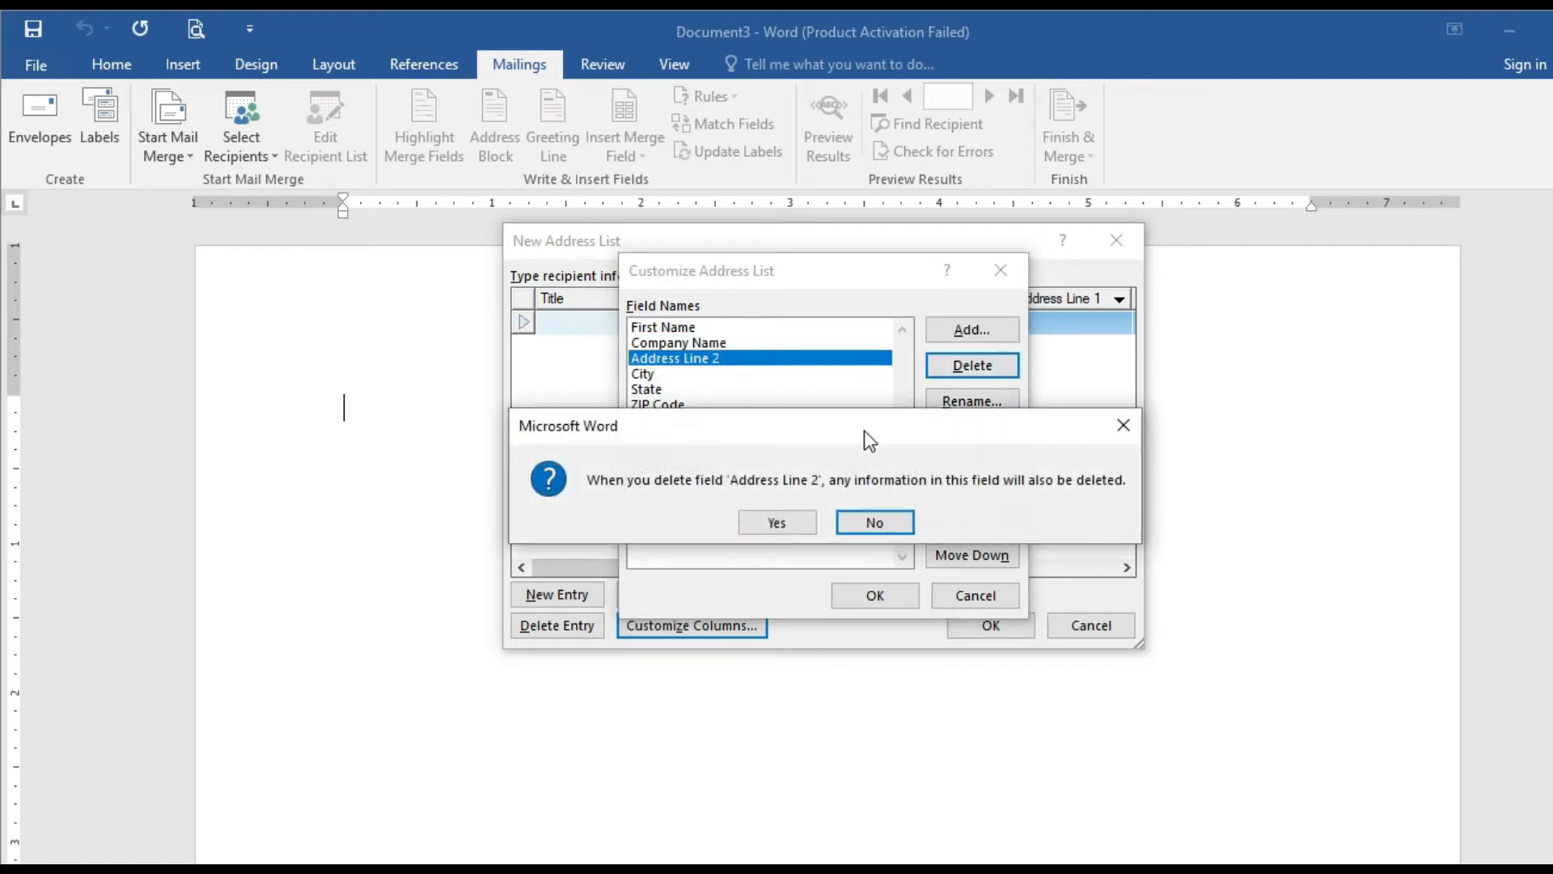
left_click(793, 524)
Delete the State and ZIP Code fields from the address list columns
left_click(674, 361)
left_click(668, 372)
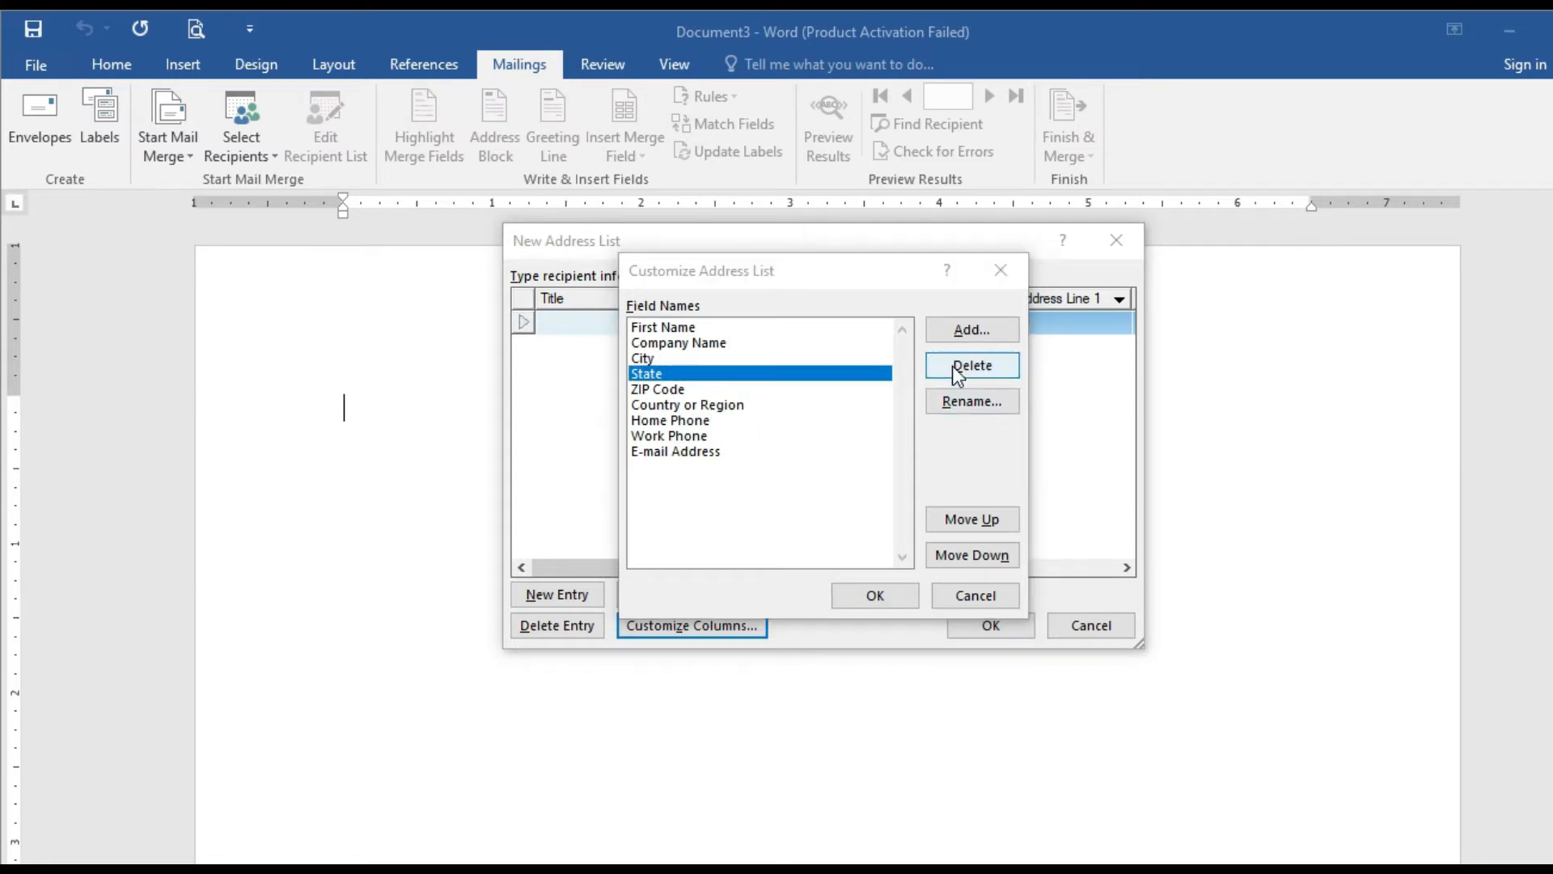
left_click(972, 365)
left_click(785, 521)
left_click(676, 374)
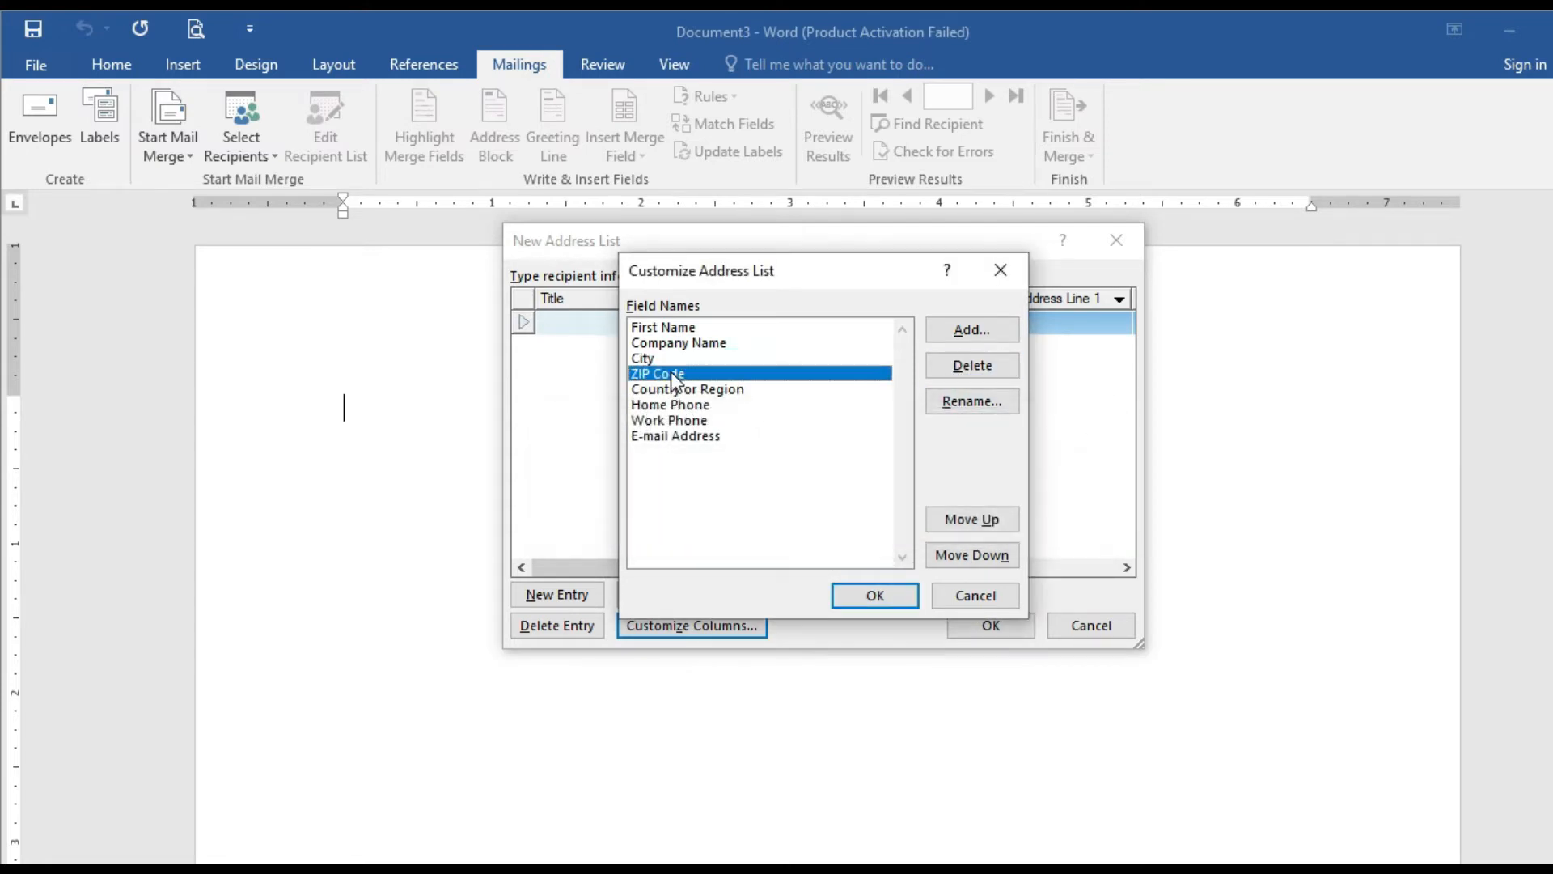
left_click(945, 368)
left_click(774, 523)
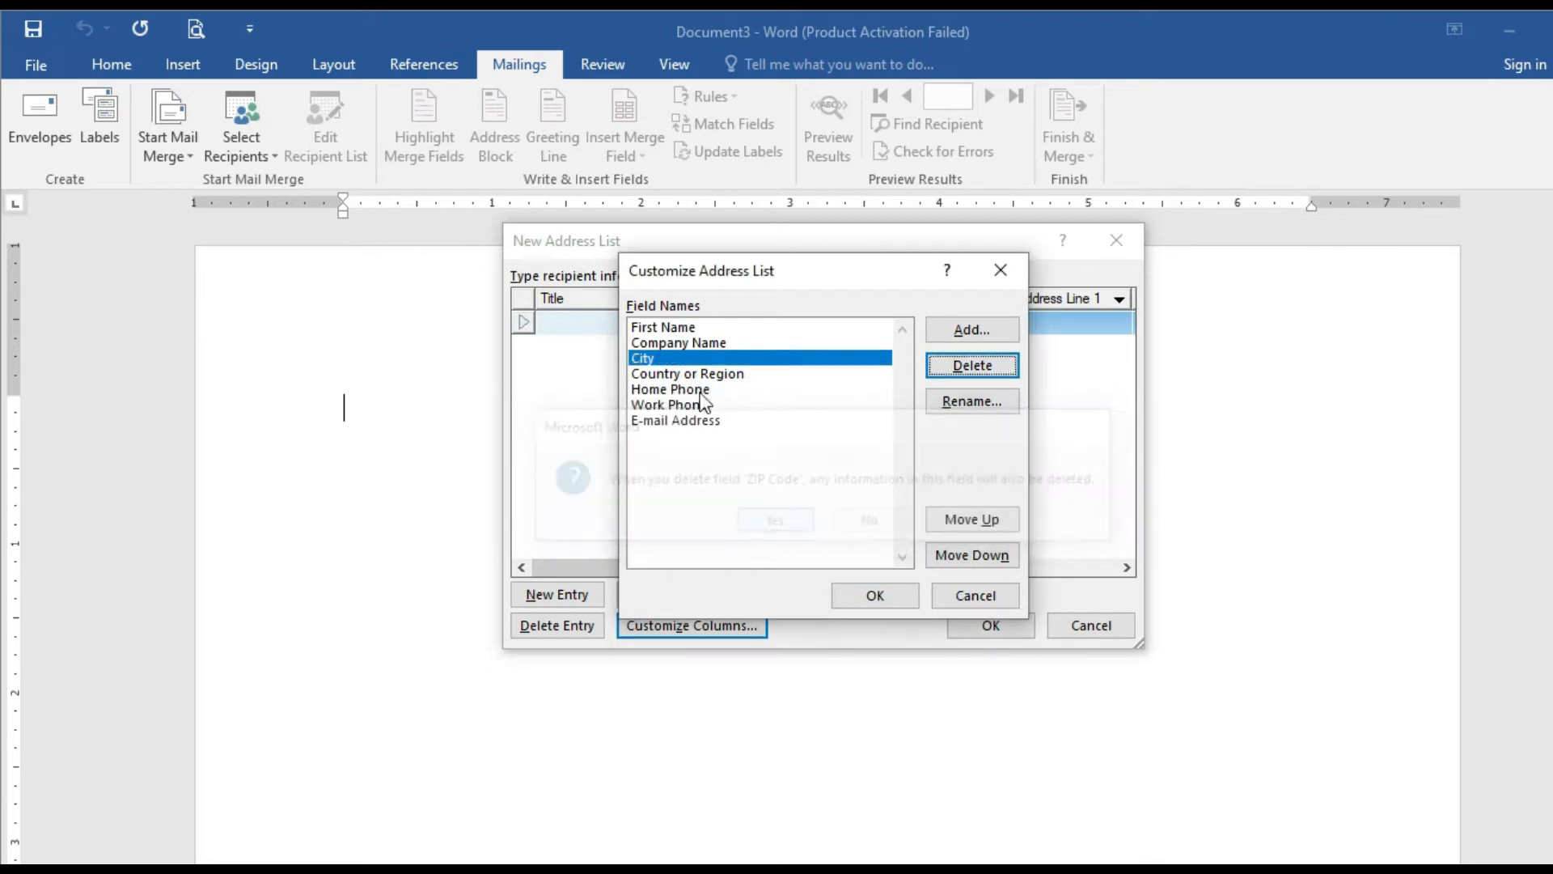
Delete the Country or Region and Home Phone fields from the address list columns
left_click(697, 374)
left_click(984, 377)
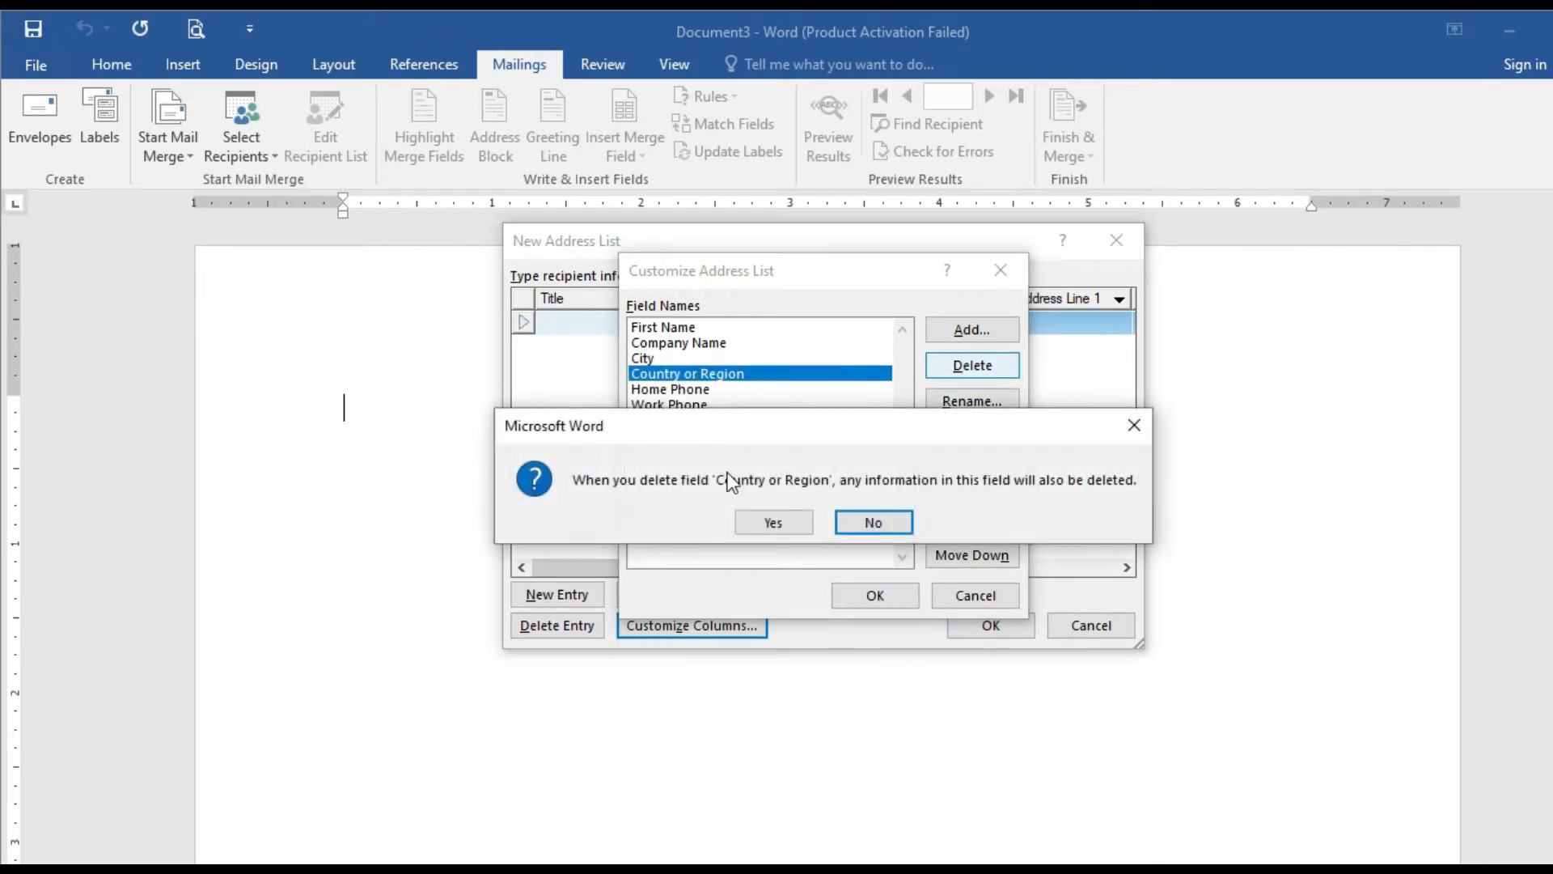
left_click(784, 522)
left_click(684, 377)
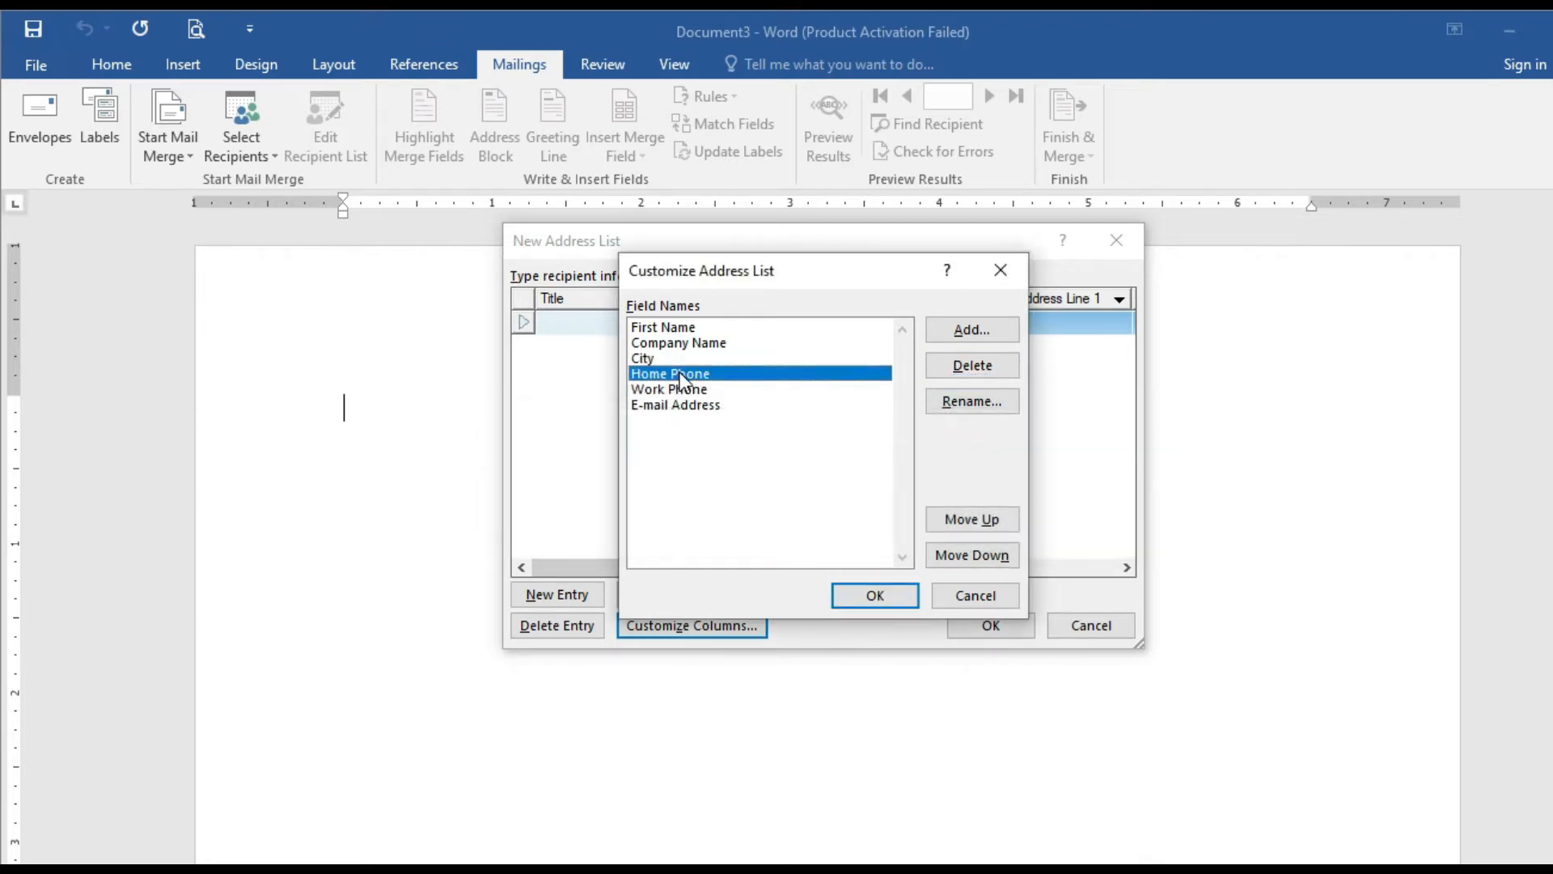
left_click(938, 368)
left_click(780, 522)
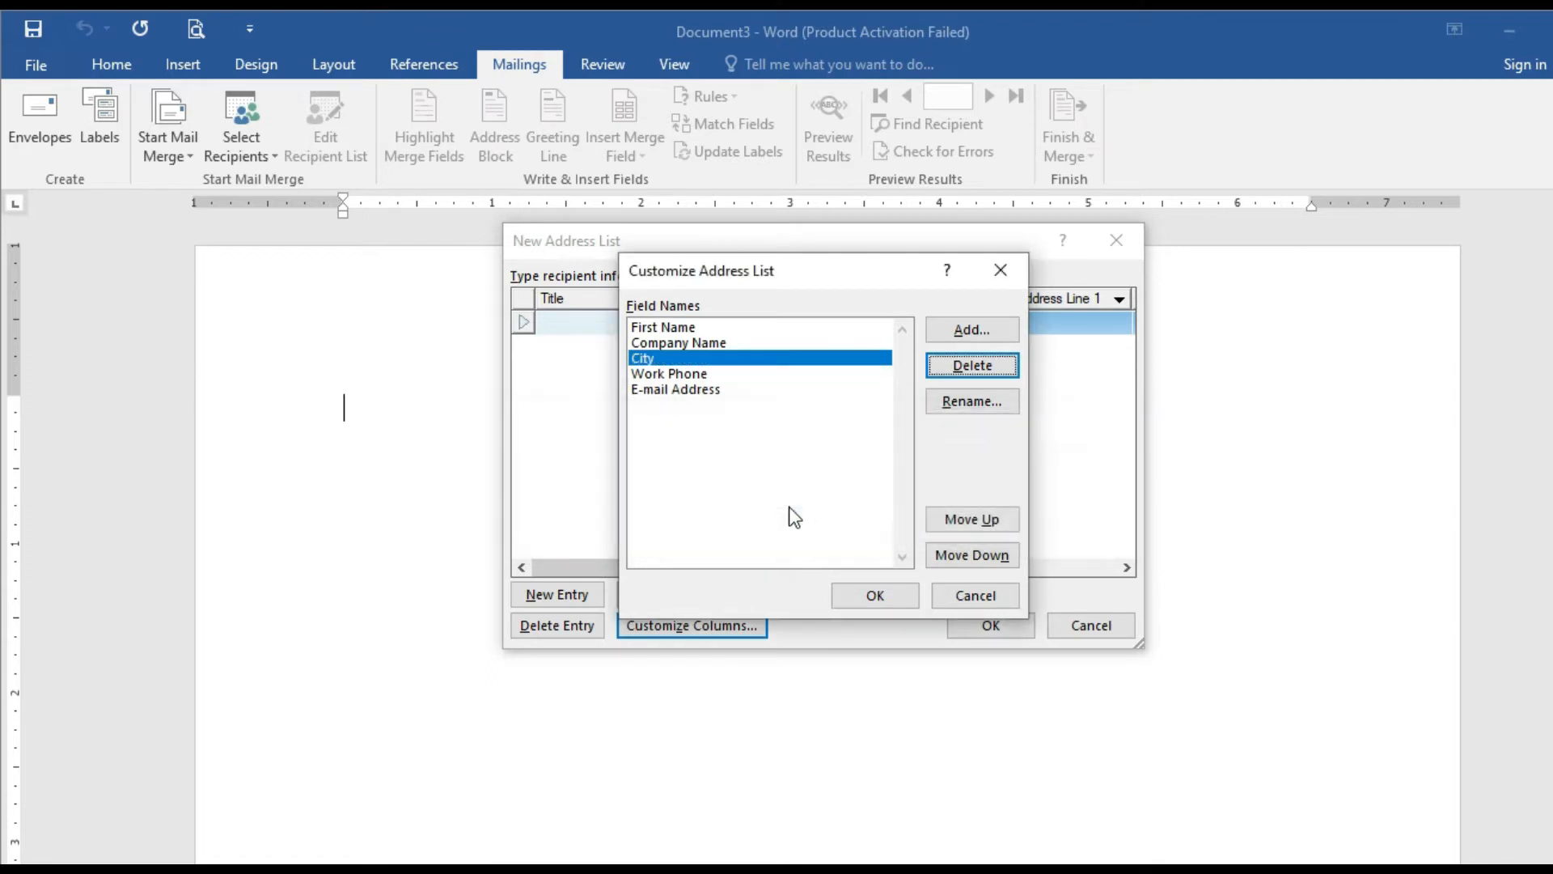
Delete the Work Phone and E-mail Address fields from the address list columns
left_click(699, 374)
left_click(963, 368)
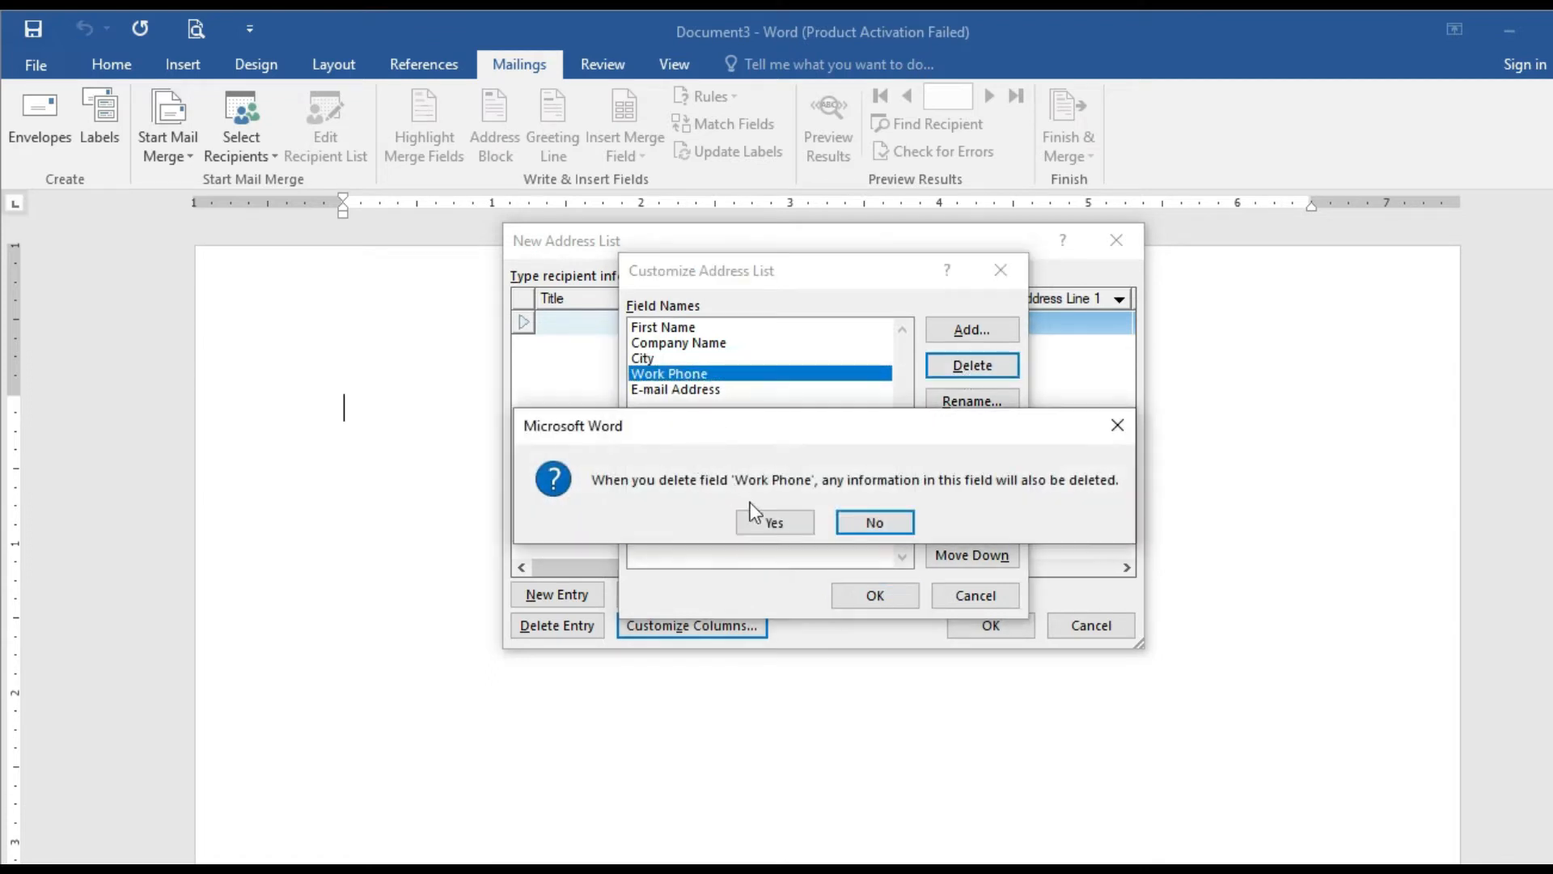
left_click(774, 520)
left_click(934, 367)
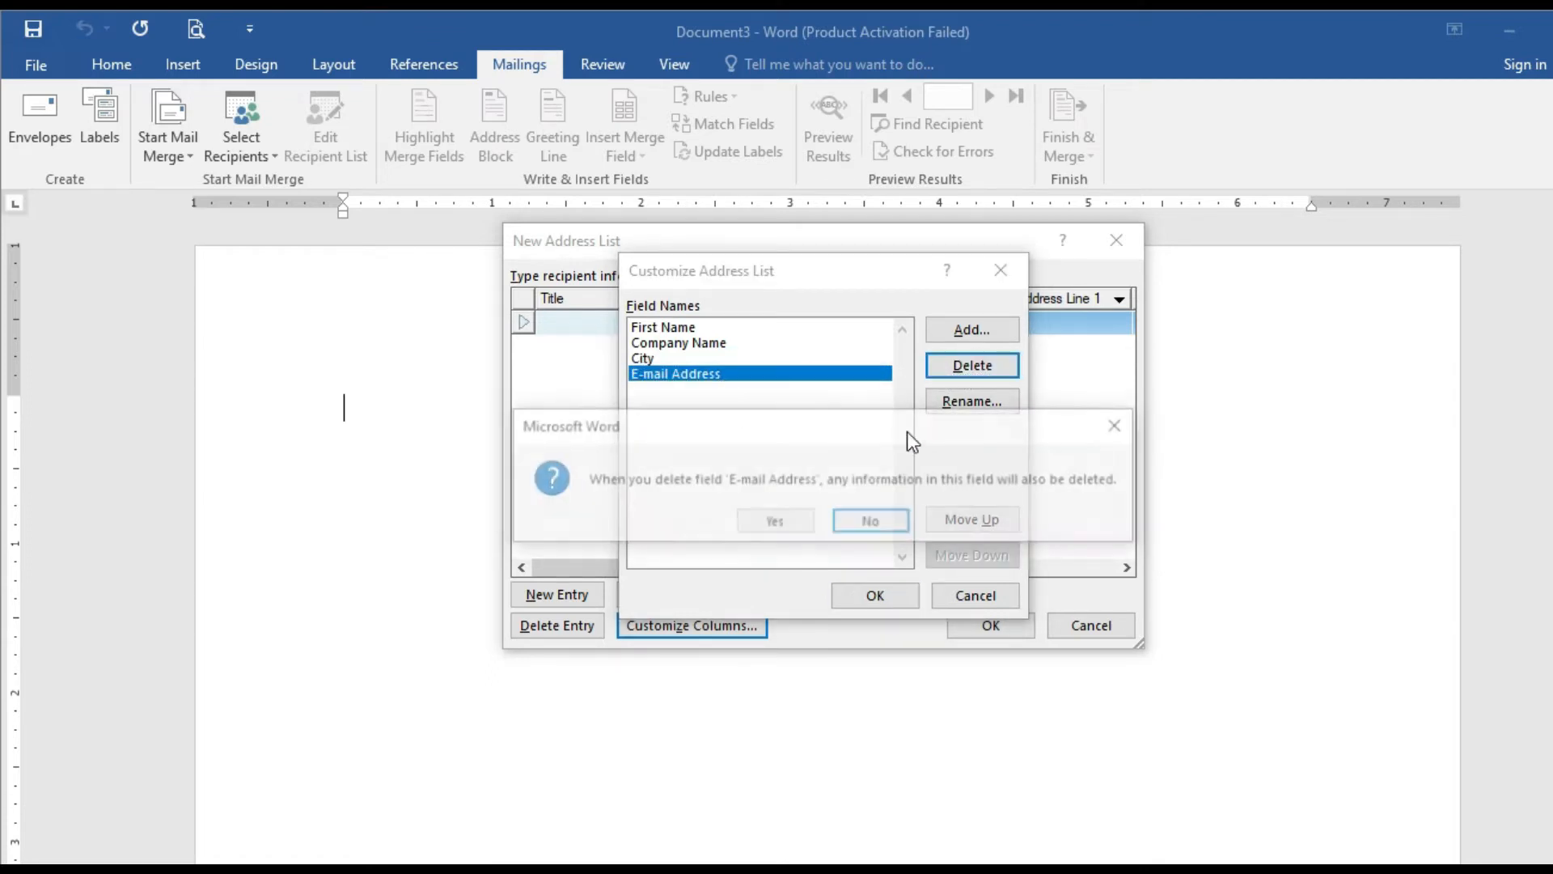
left_click(791, 522)
Add a custom field named "Employee no" to the address list columns
left_click(954, 337)
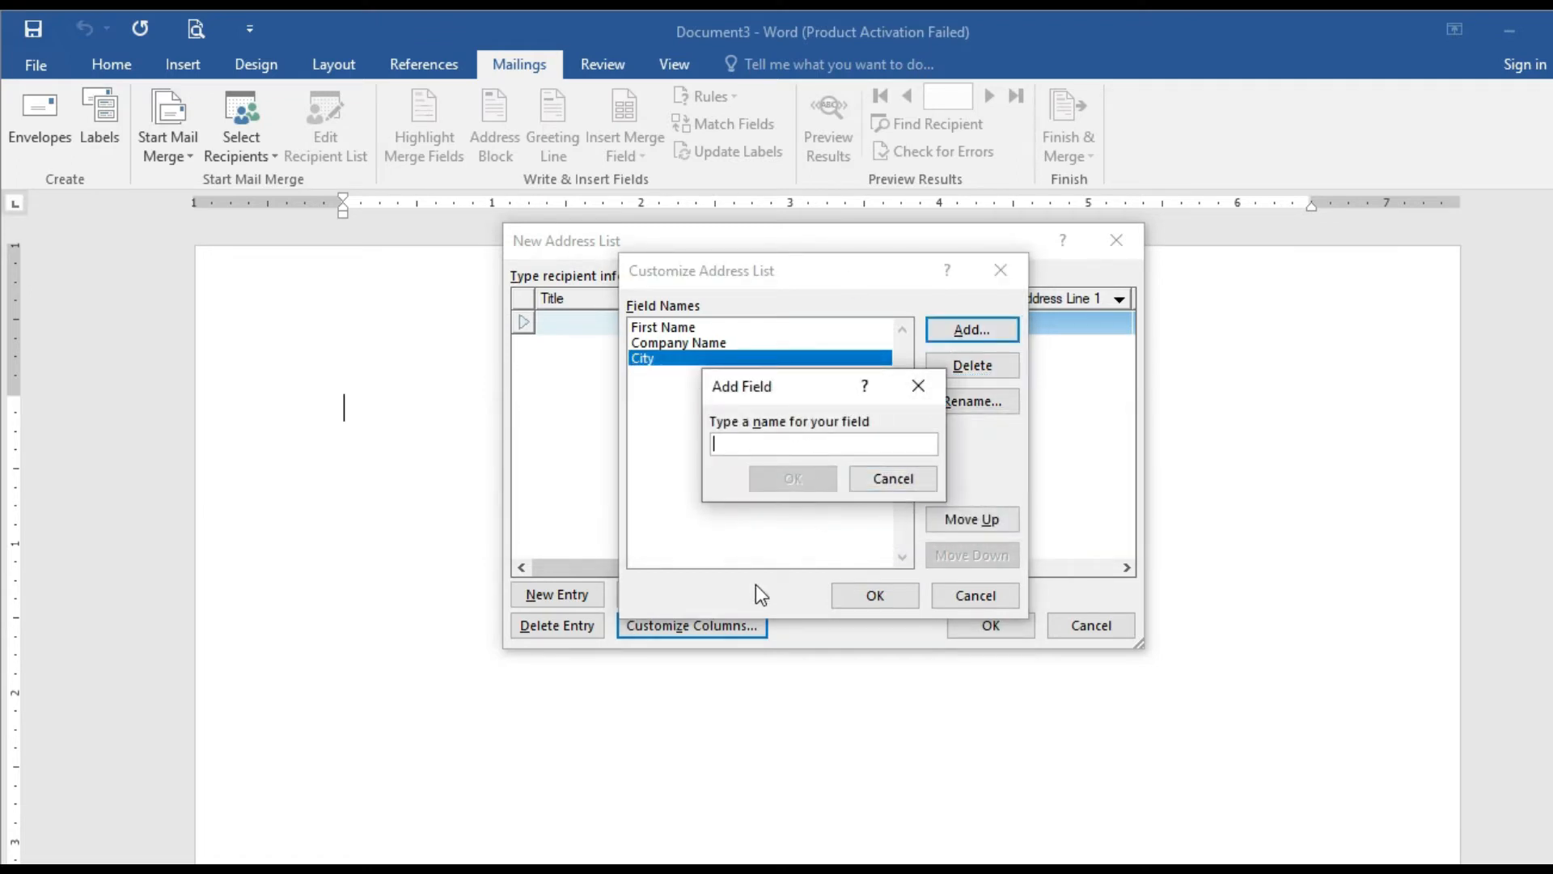
type("E")
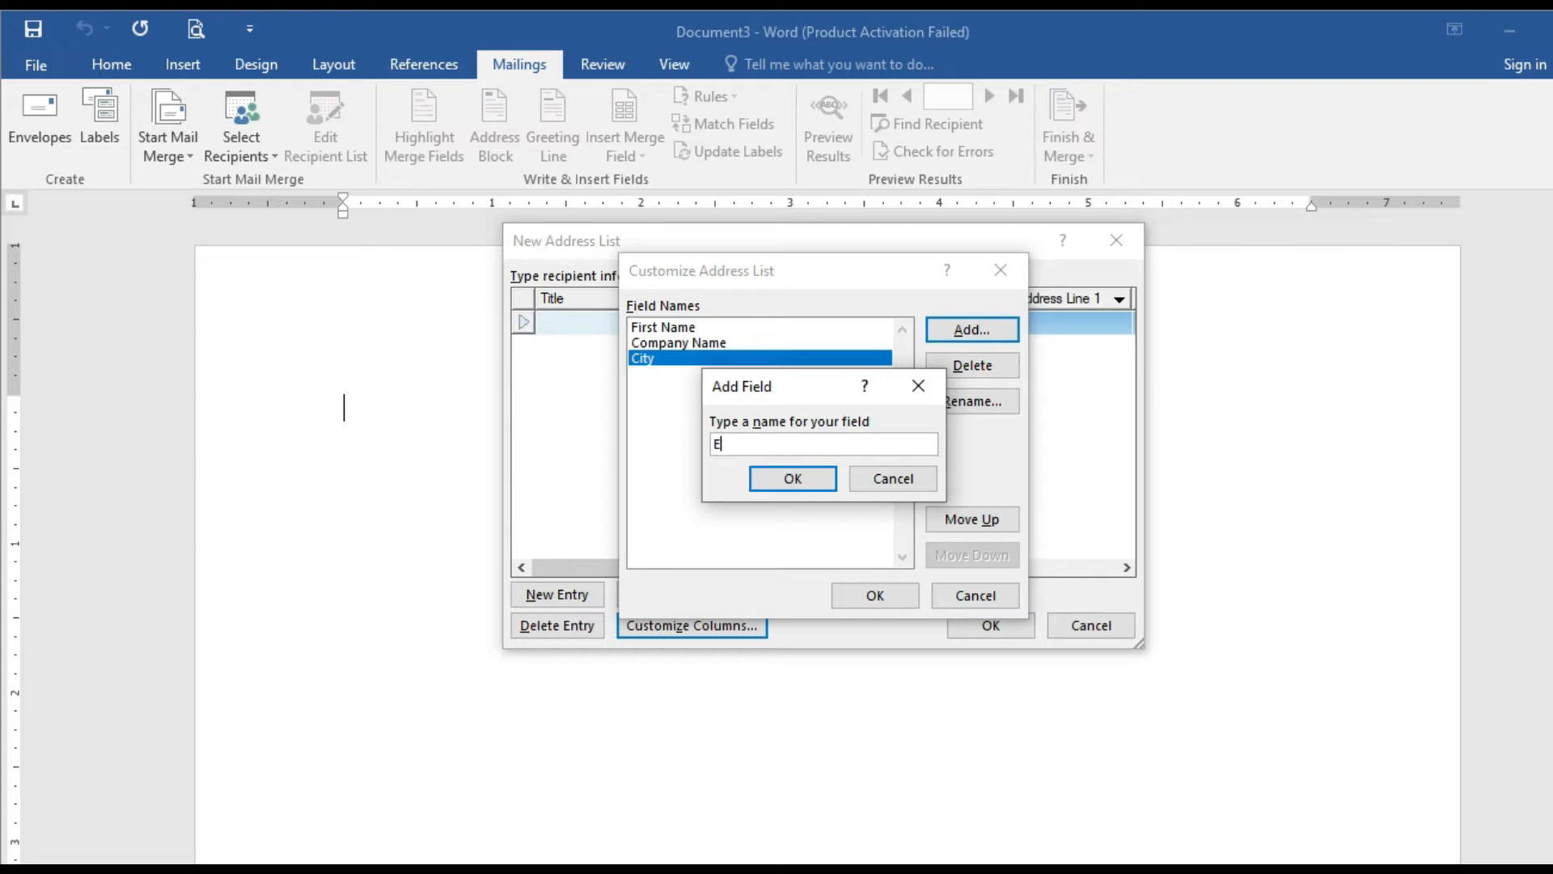
type("mployee")
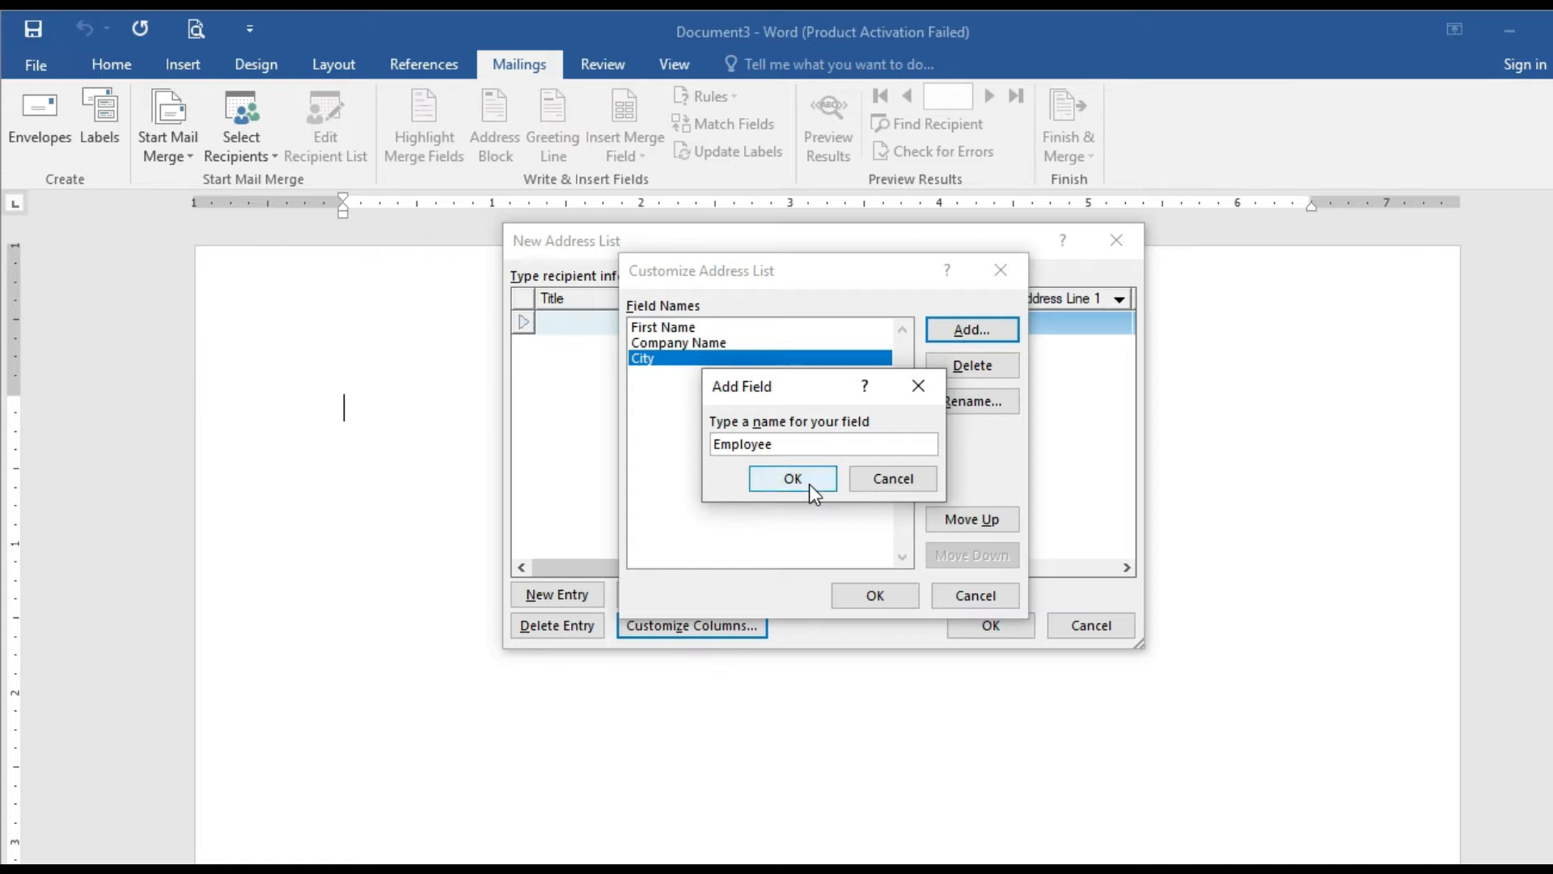
type(" no")
left_click(794, 483)
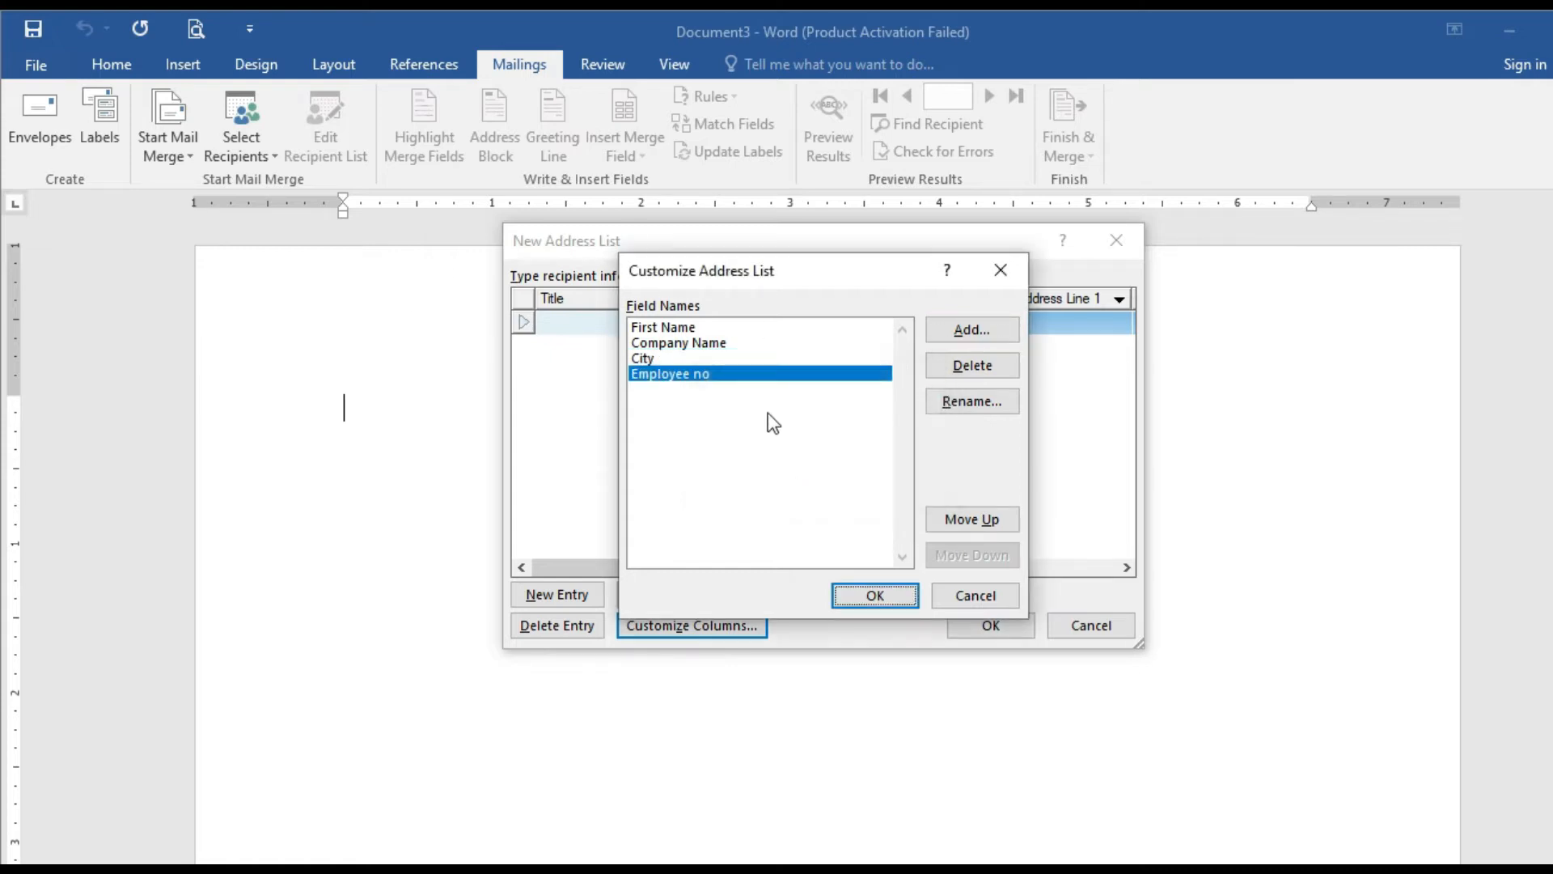
Move the Employee no field above First Name as the first column and apply the customized columns
left_click(687, 328)
left_click(676, 343)
left_click(655, 358)
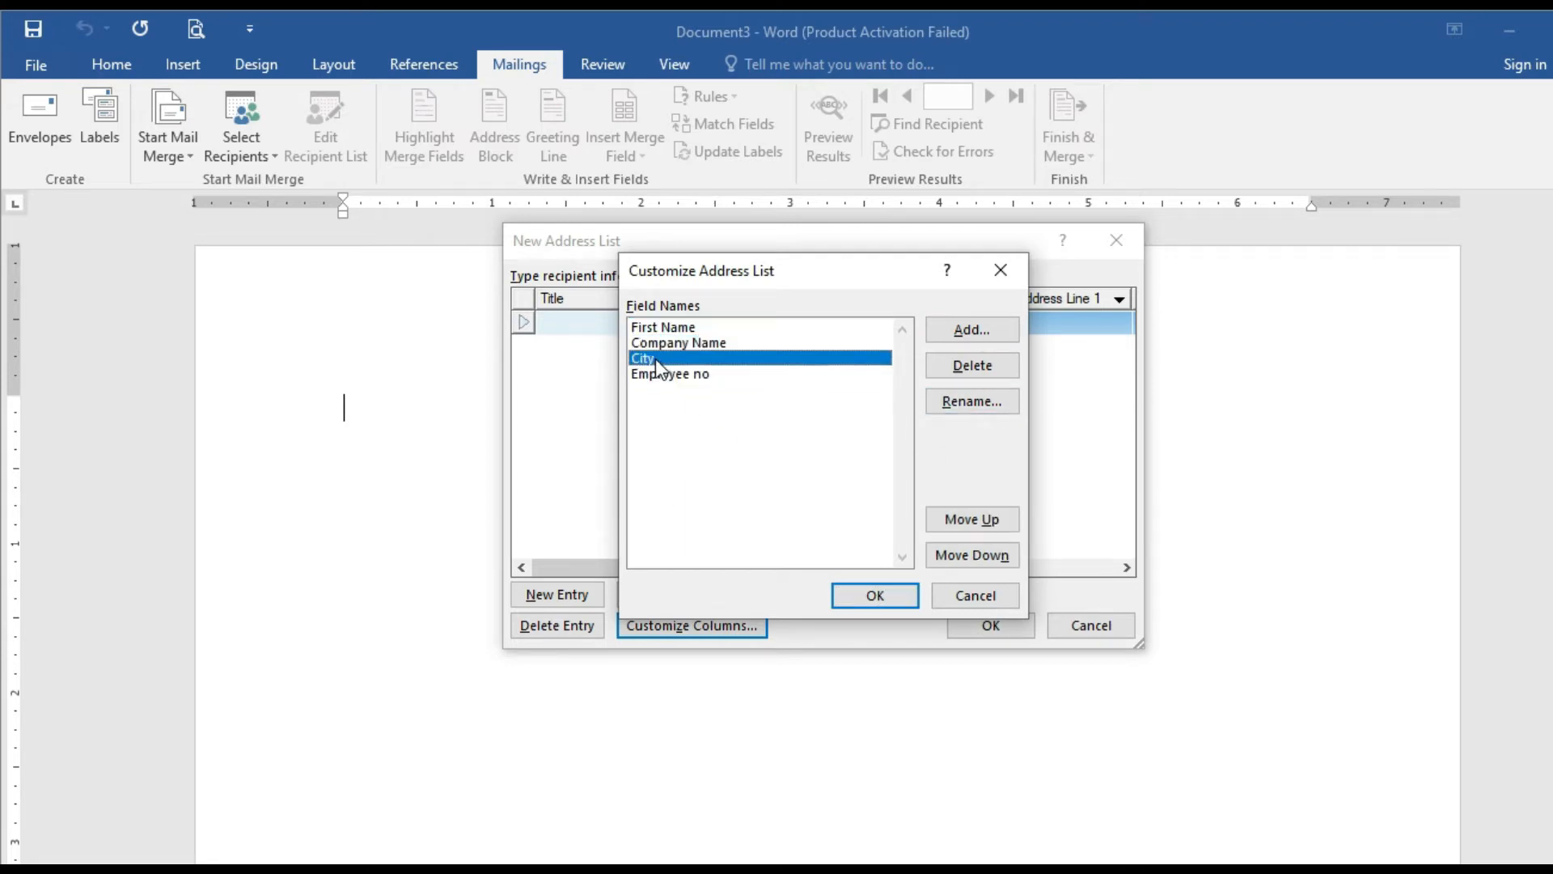
left_click(663, 380)
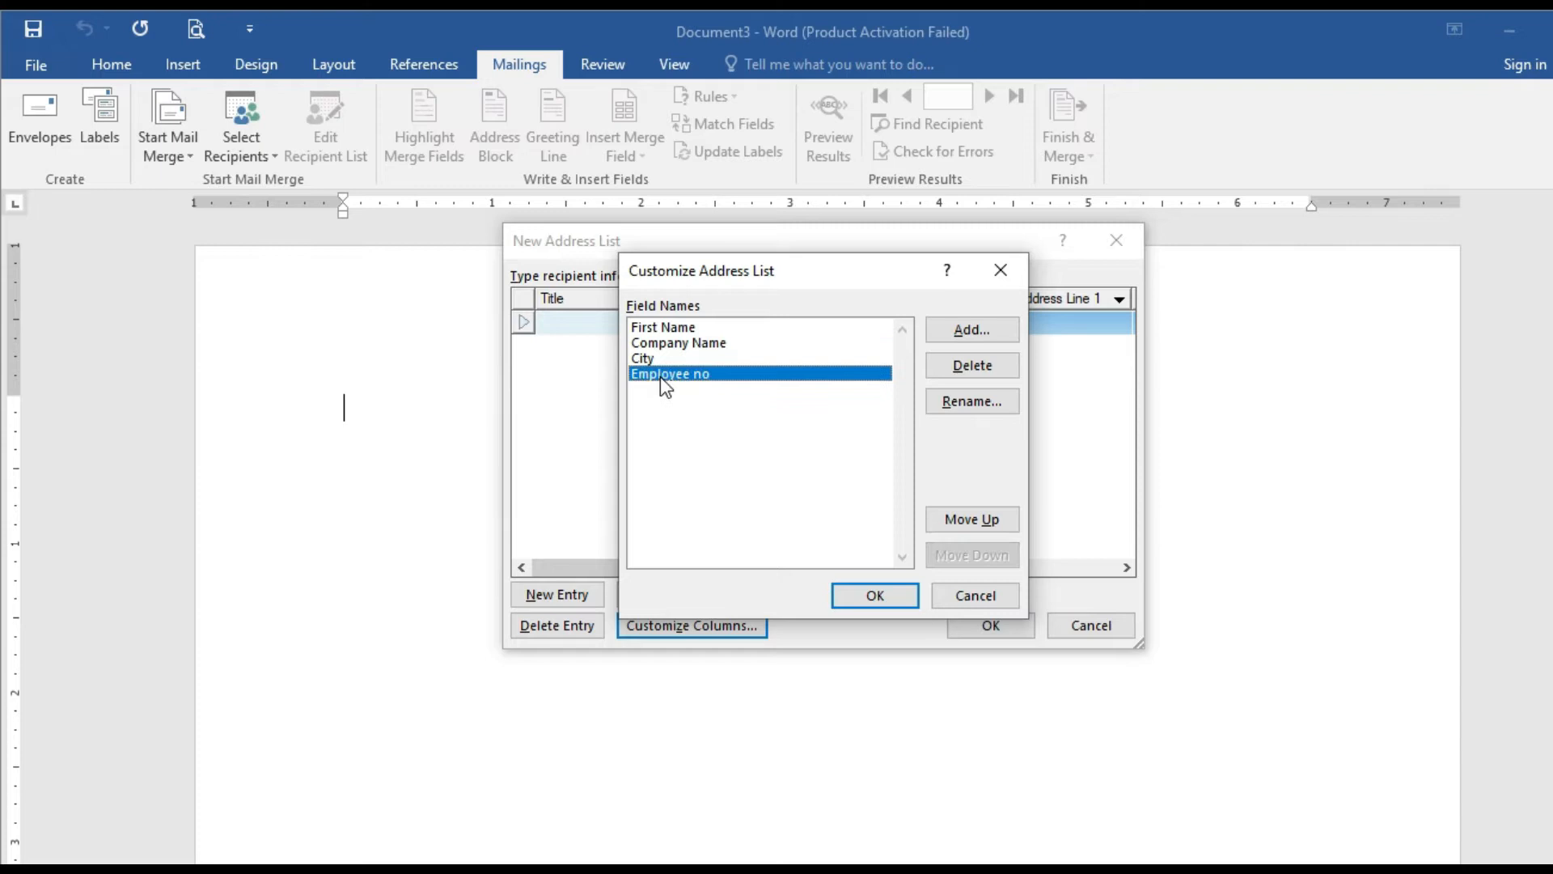
left_click(691, 342)
left_click(683, 330)
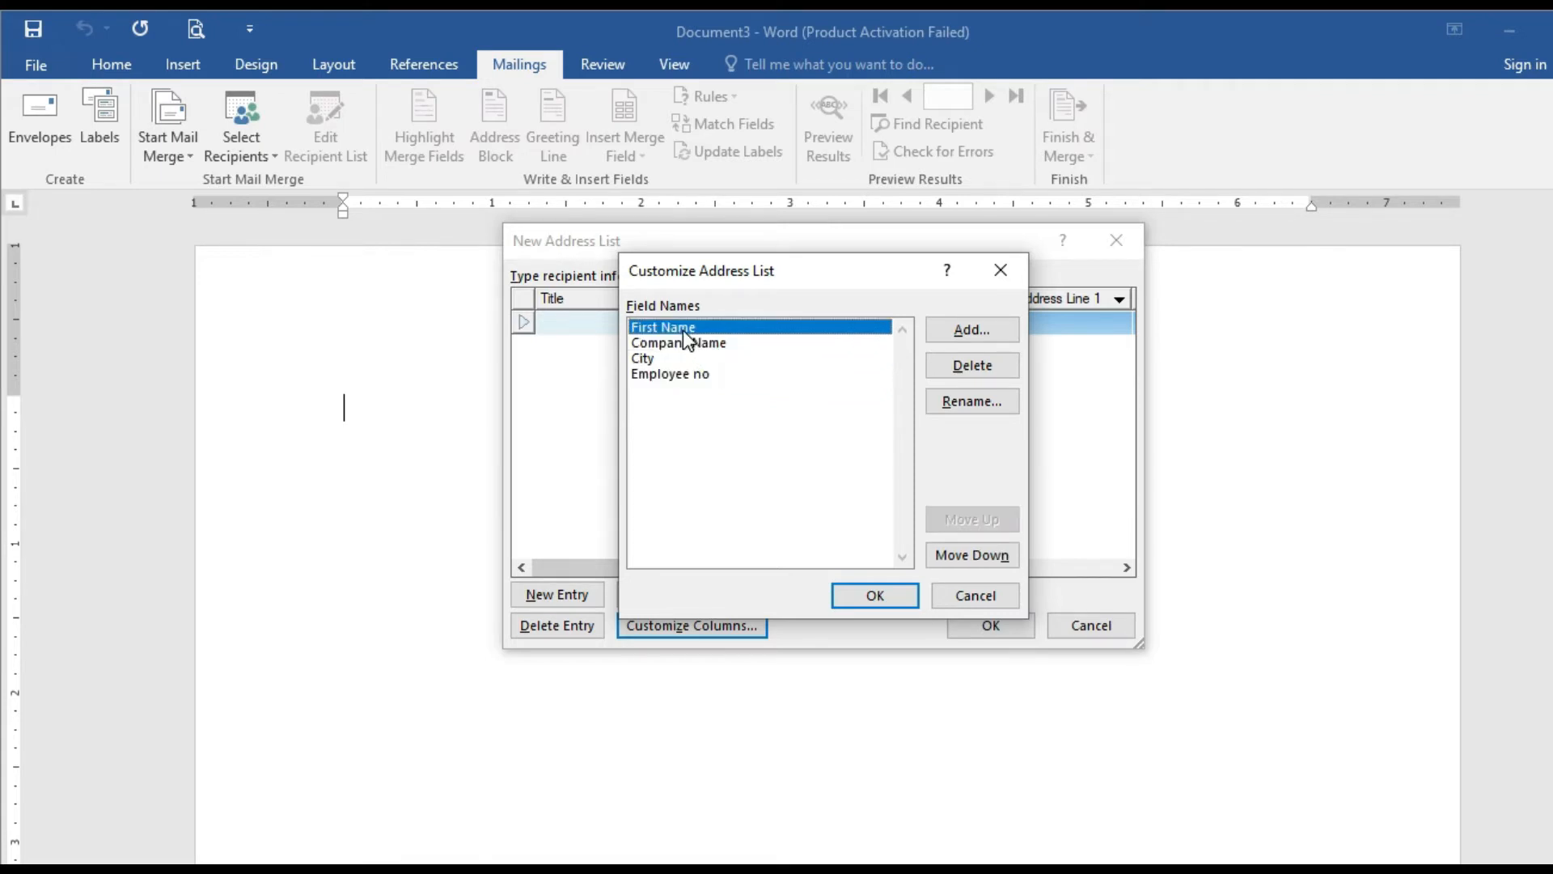
left_click(666, 374)
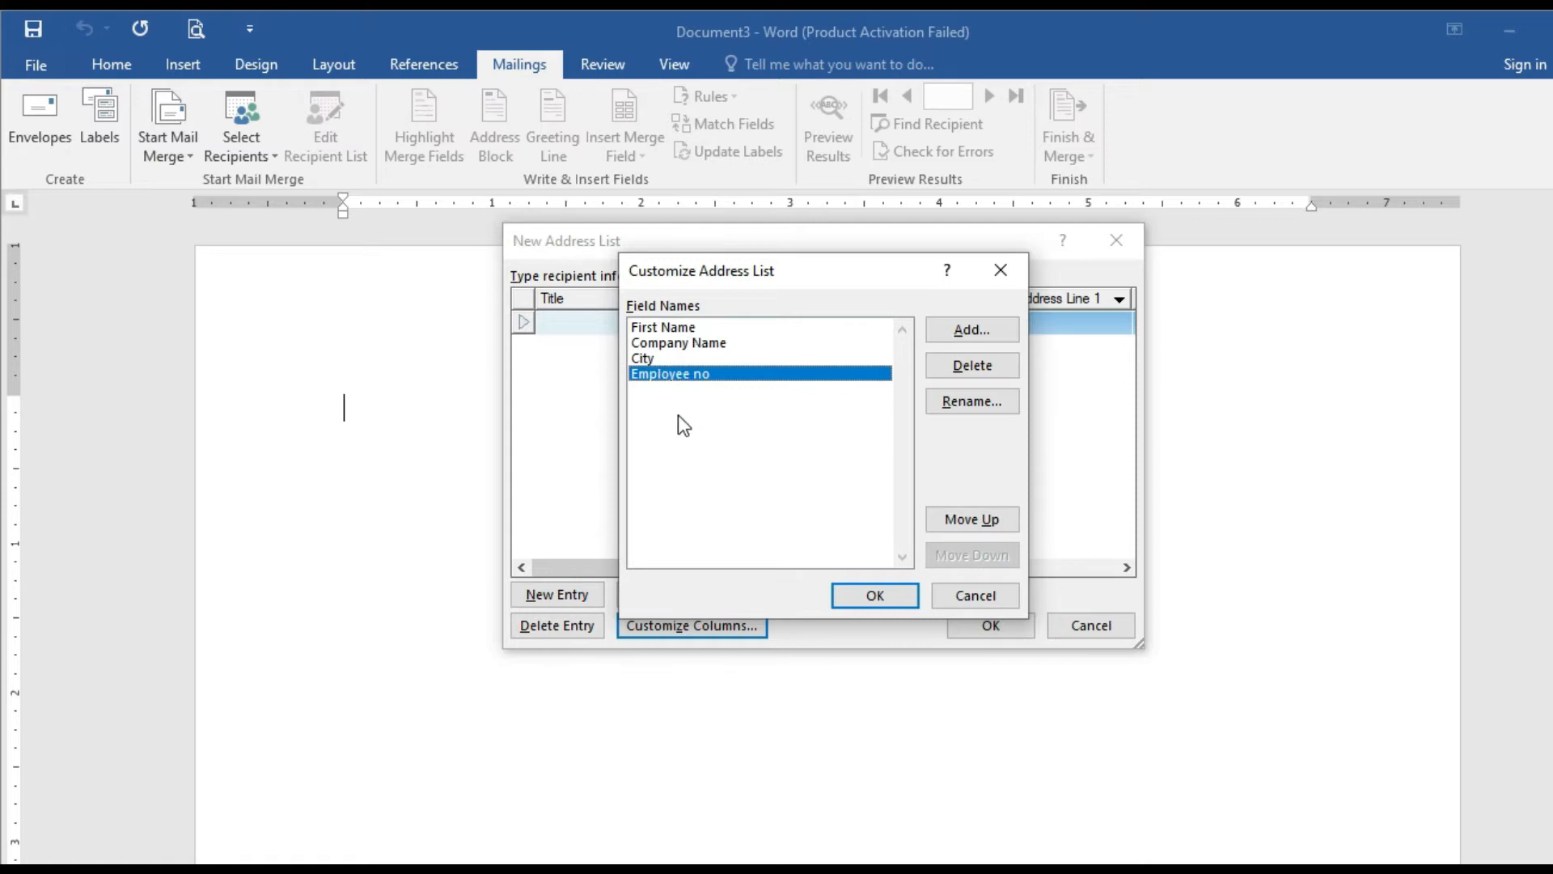
left_click(979, 522)
left_click(979, 522)
left_click(979, 522)
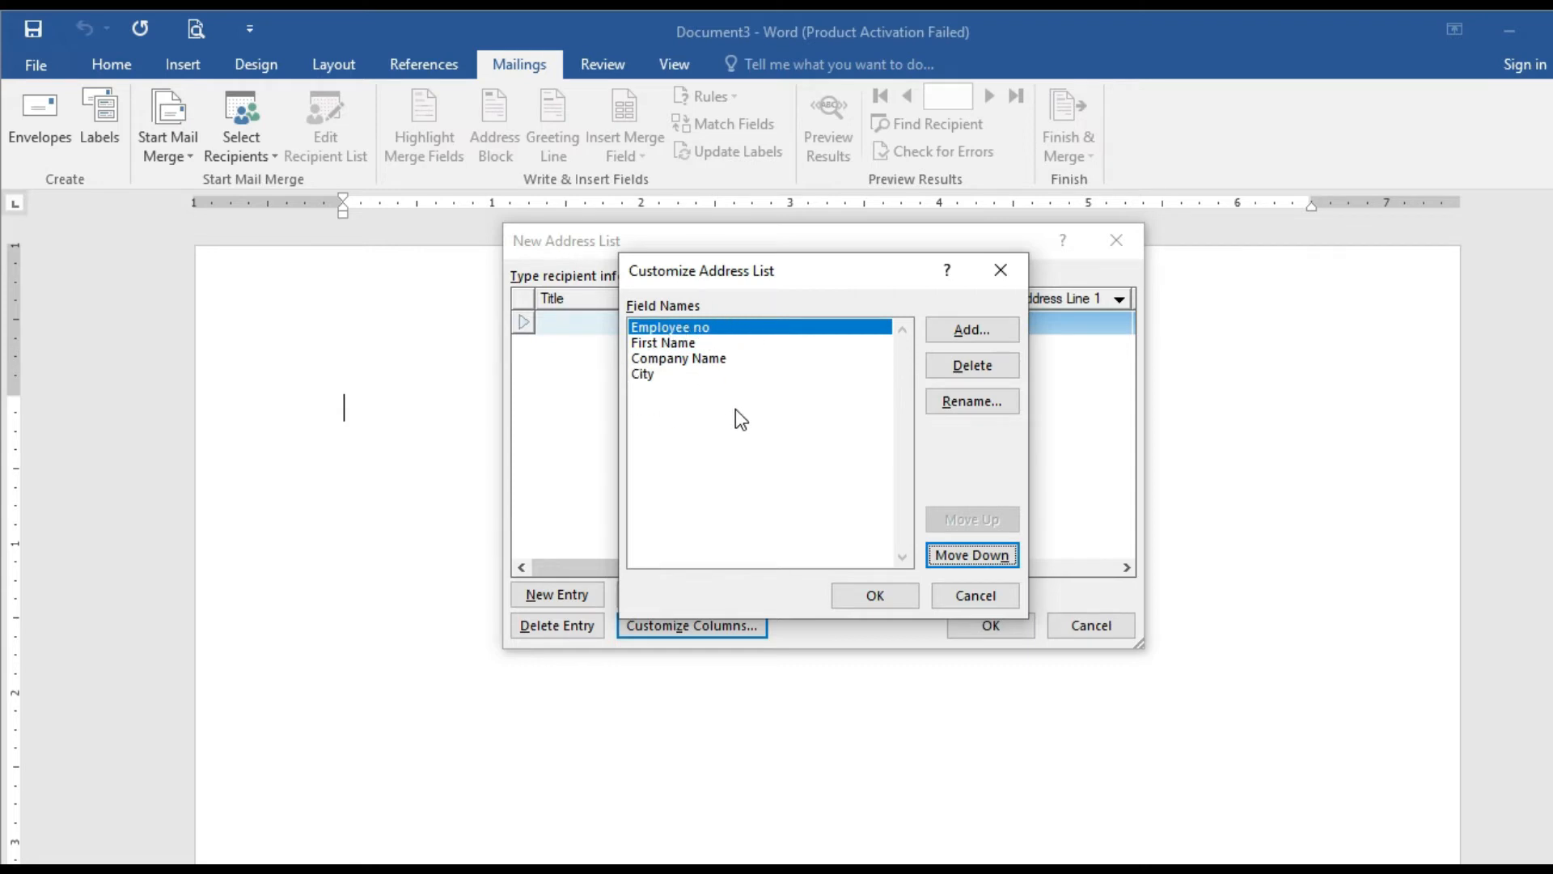
left_click(881, 597)
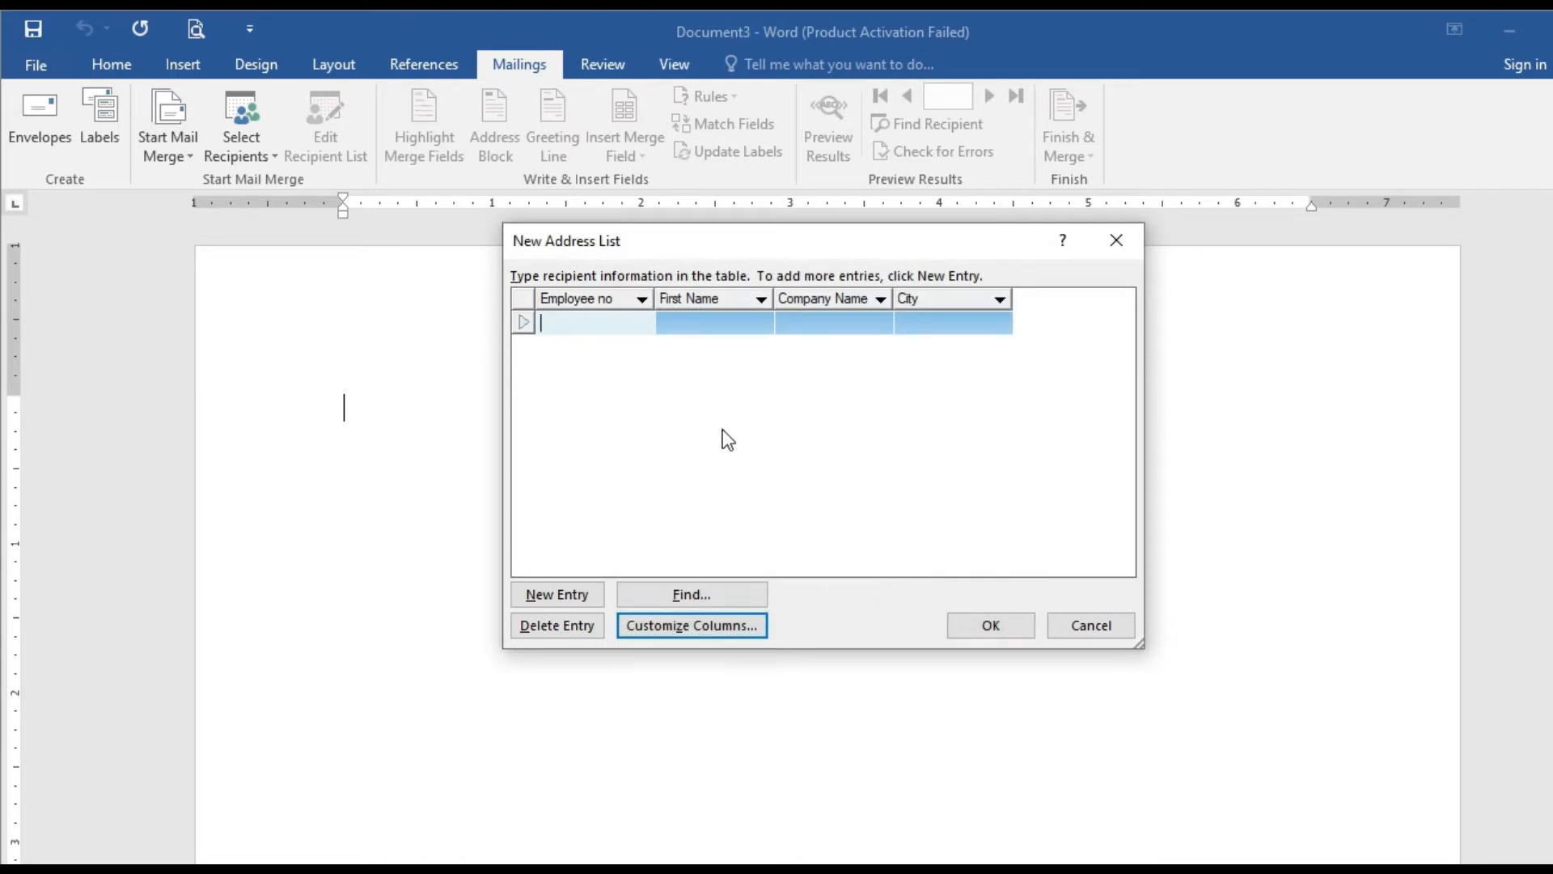
Fill in the first entry with the employee number, the recipient's first name, company name High Flag and city ISL
type("10001")
key("Tab")
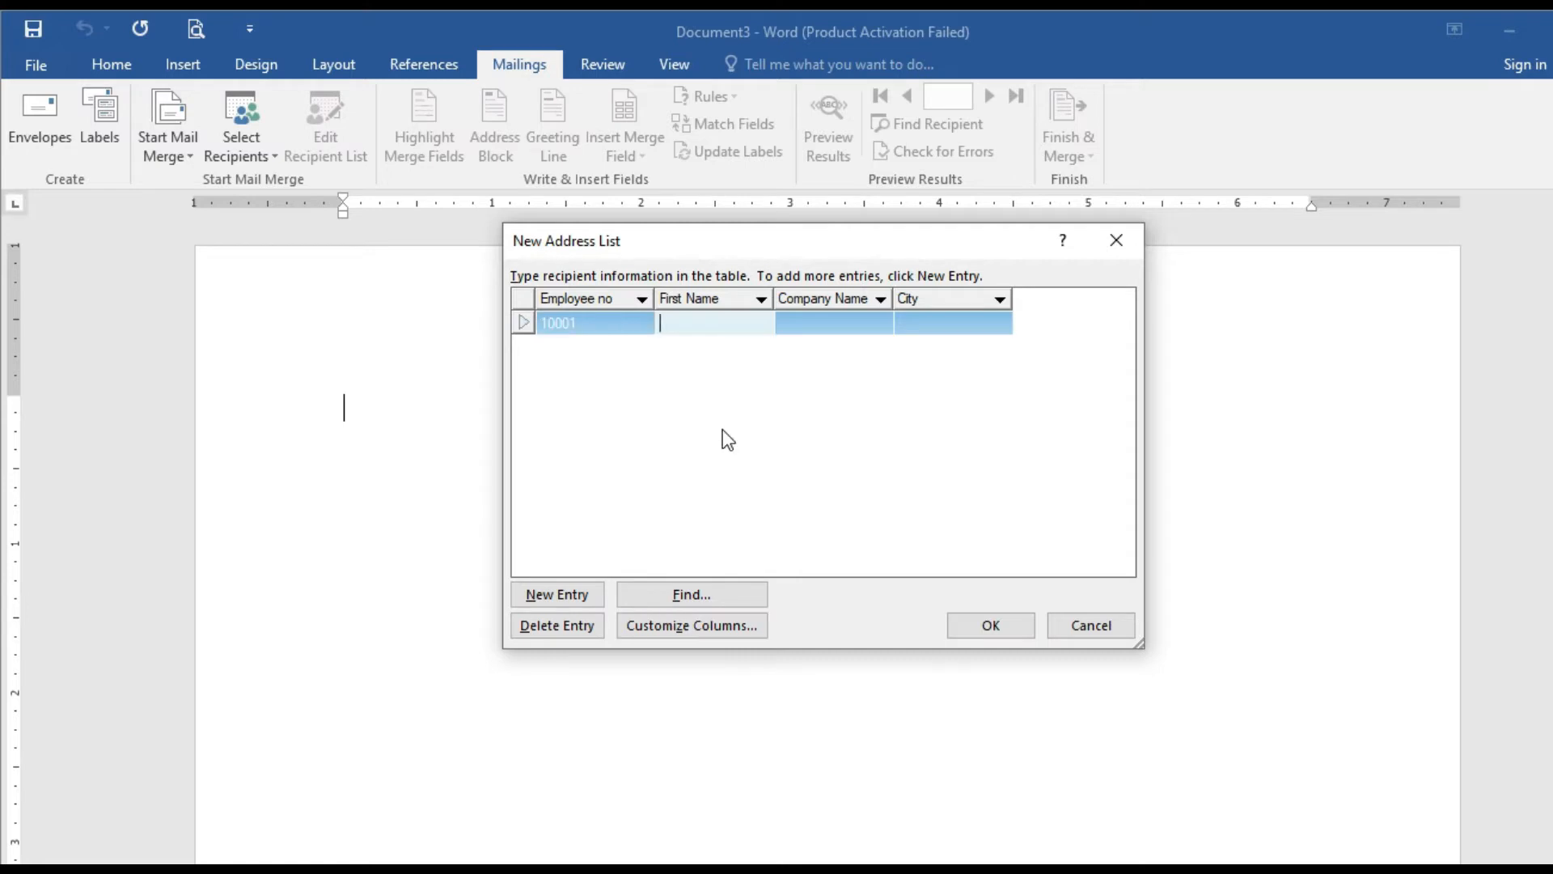
type("Nisar")
key("Tab")
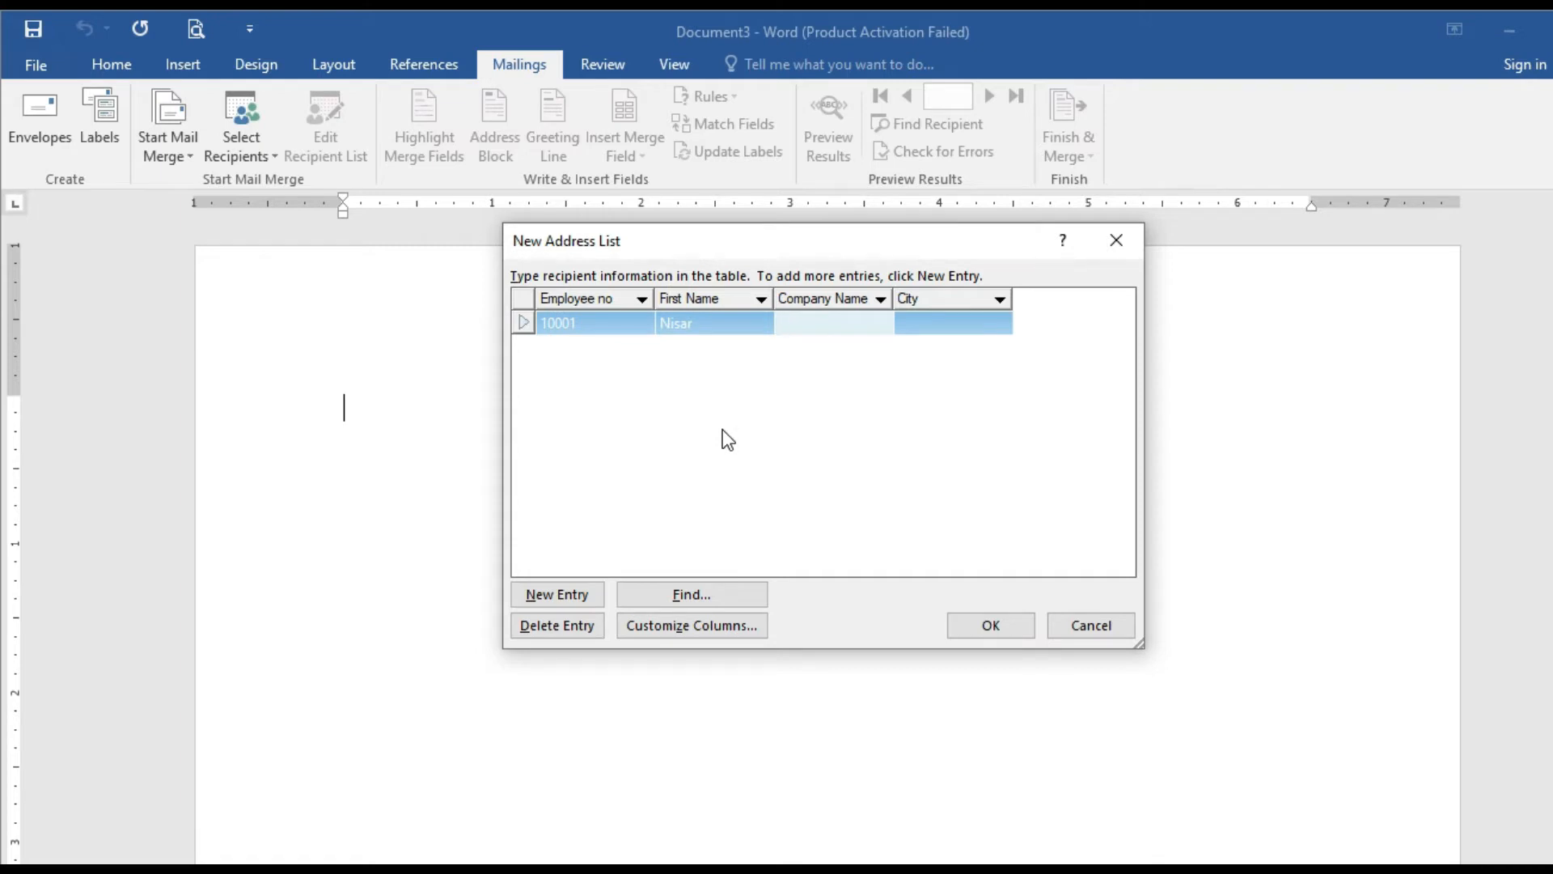
type("High Flag")
key("Tab")
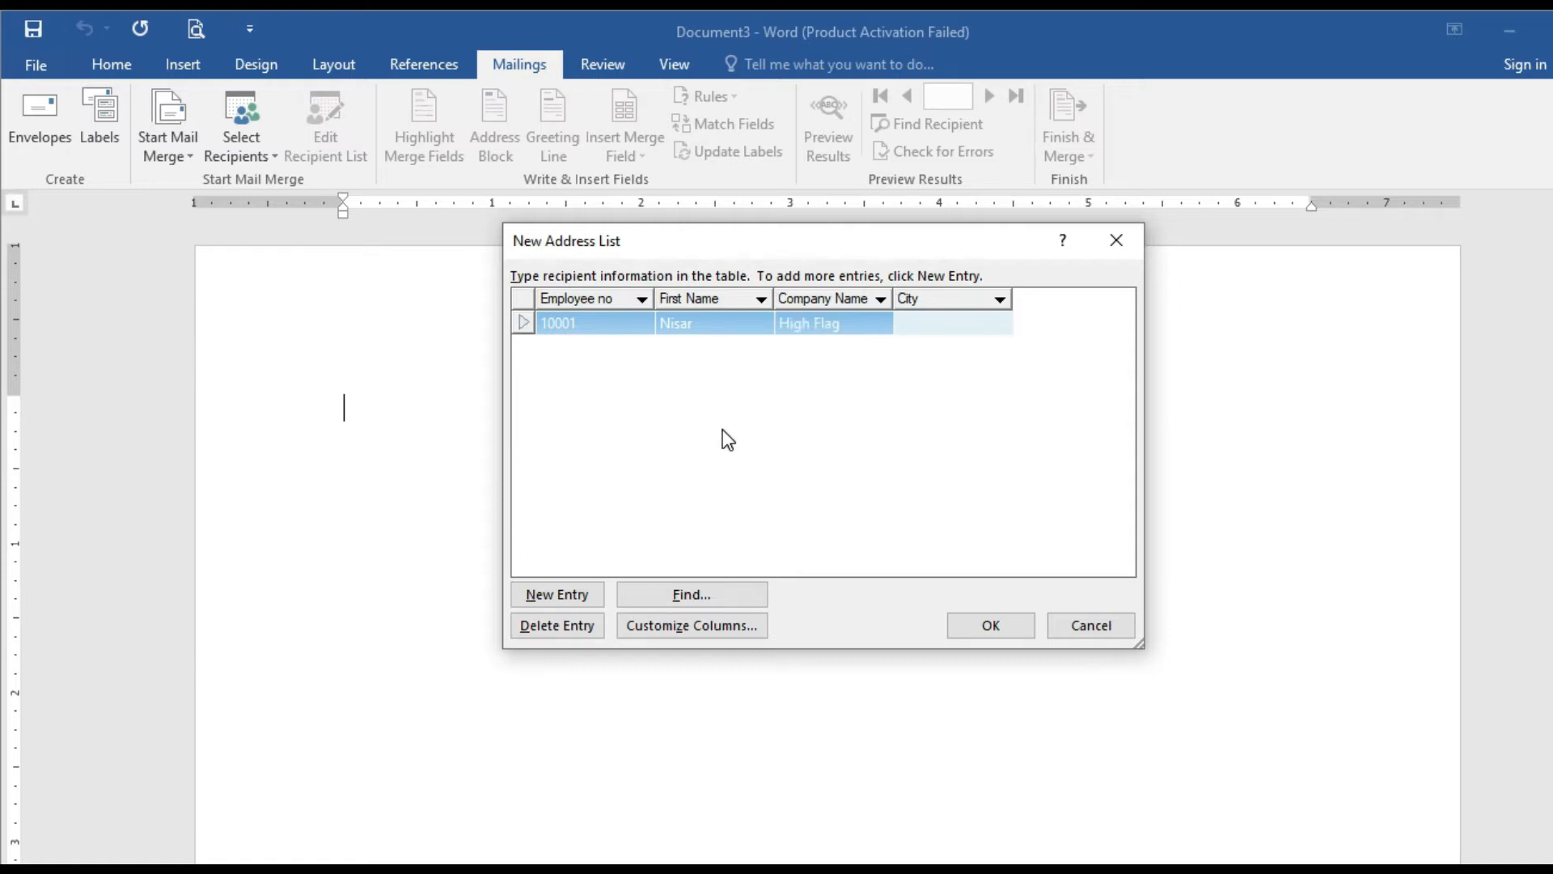
type("ISL")
left_click(571, 351)
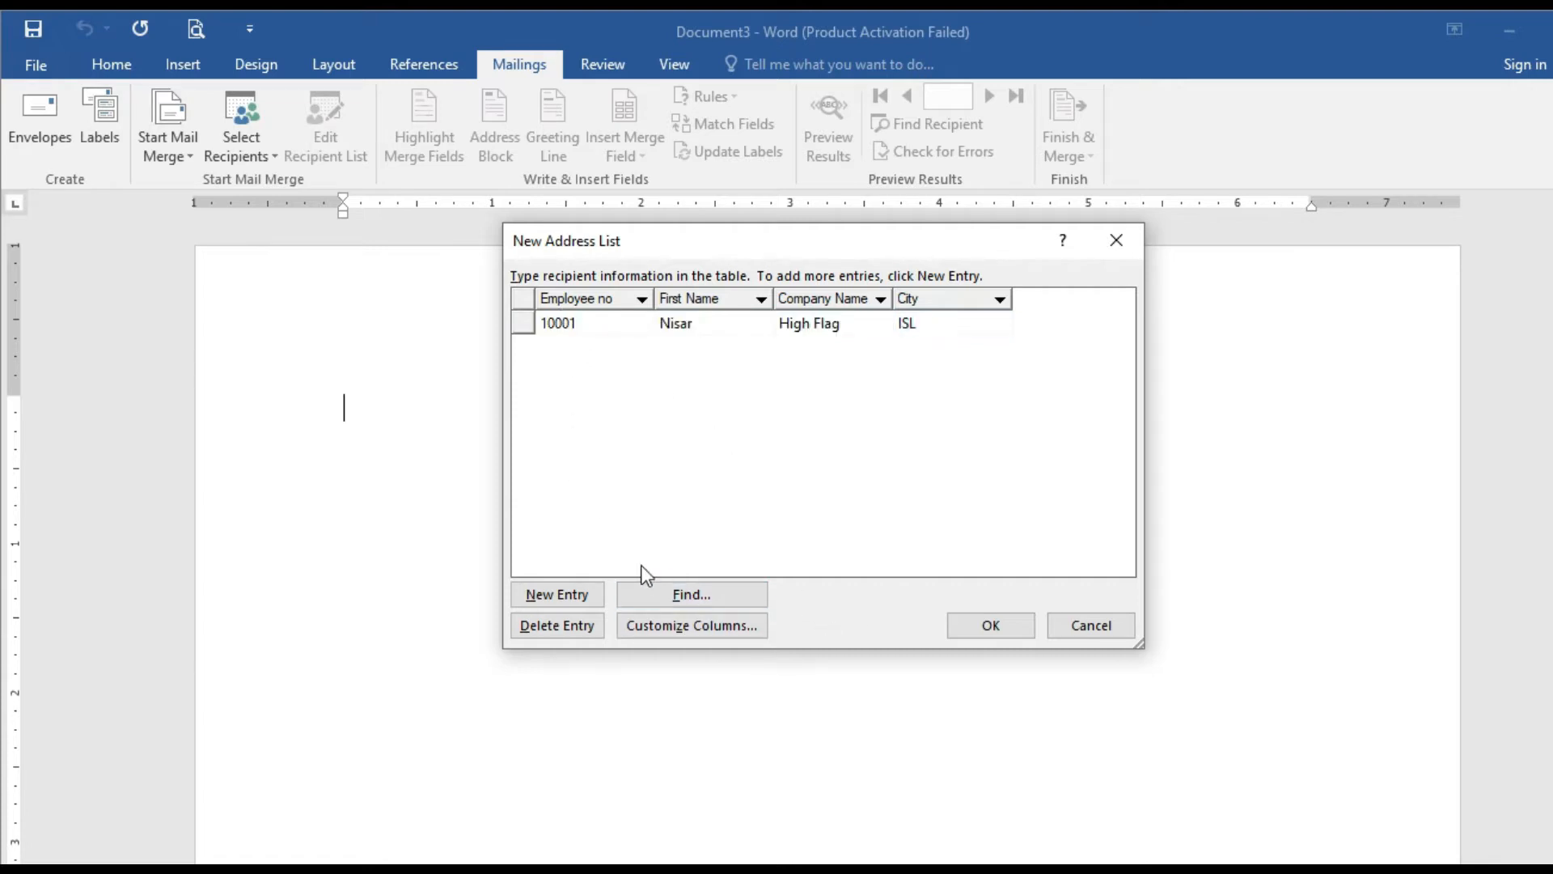
Add a second entry with the employee number, the recipient's first name, company name CCP and city RWP
left_click(575, 600)
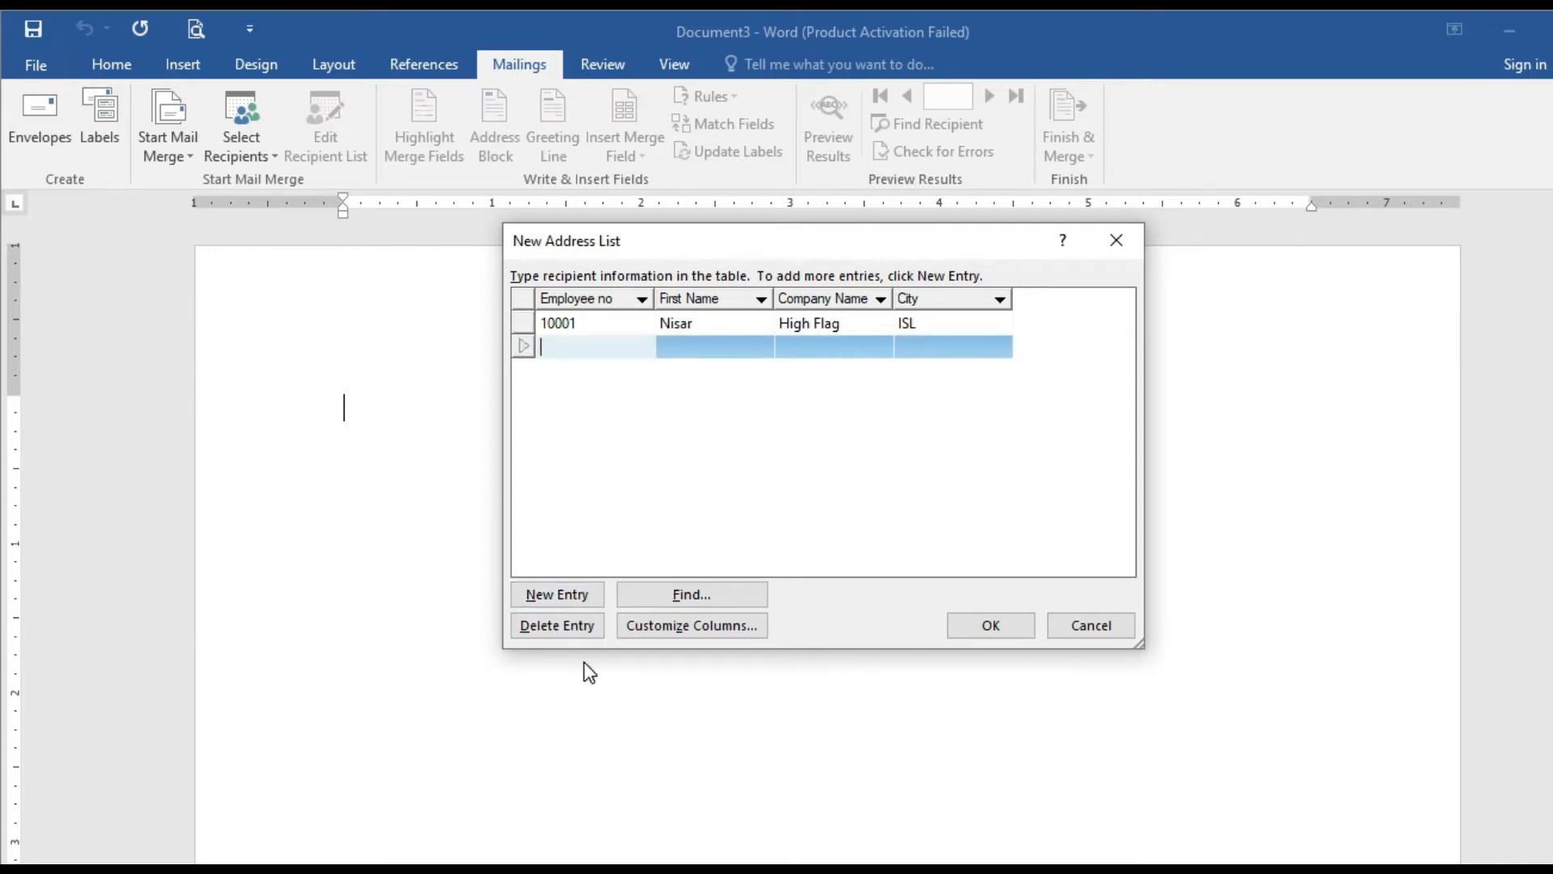
type("10002")
left_click(680, 348)
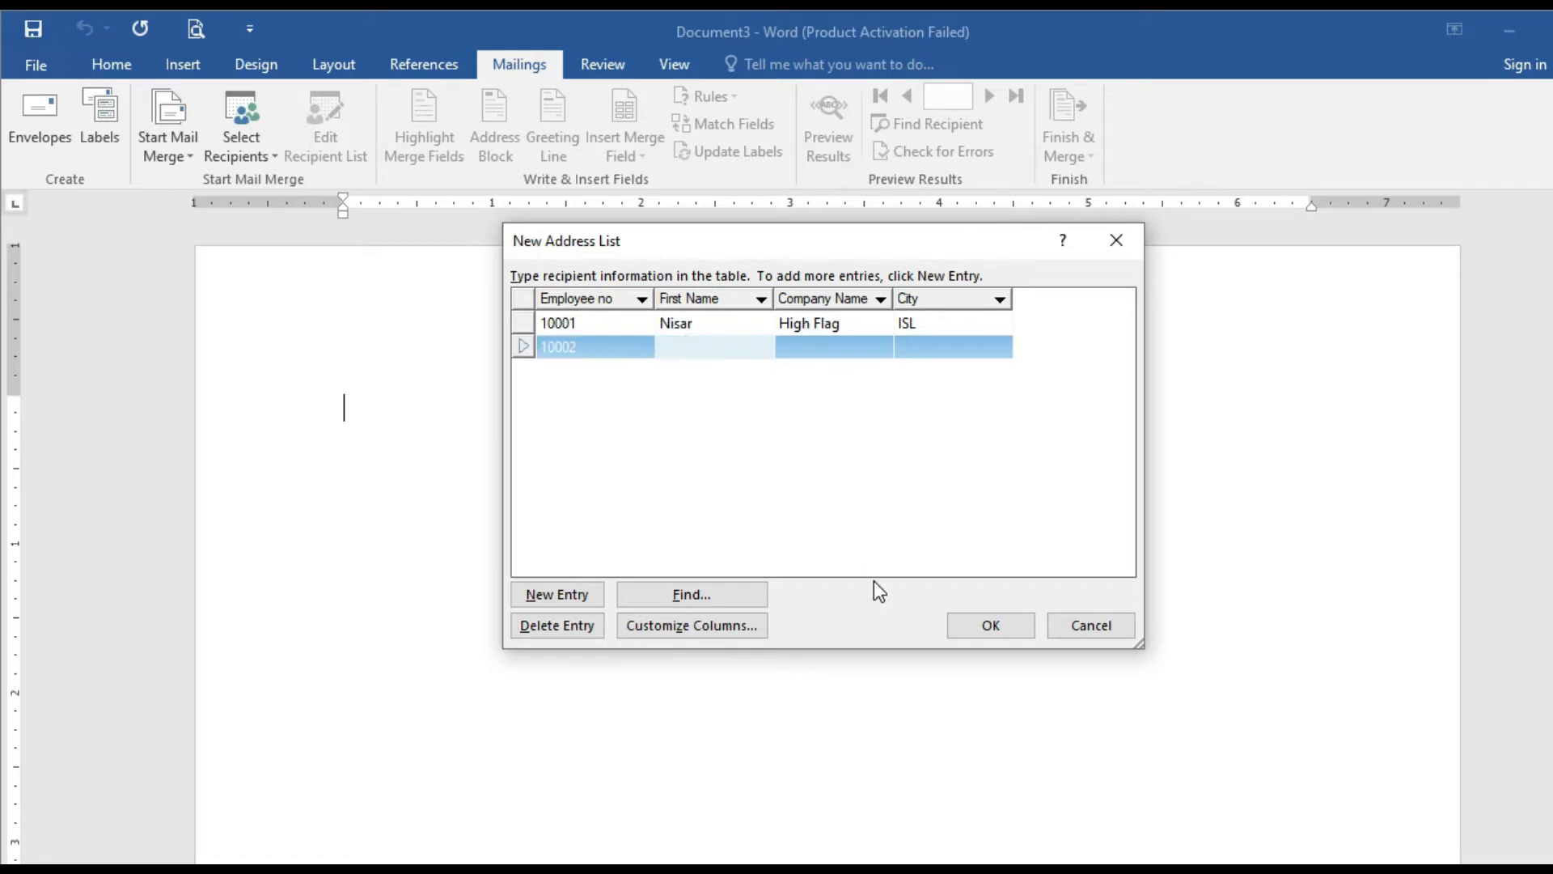
type("Ali")
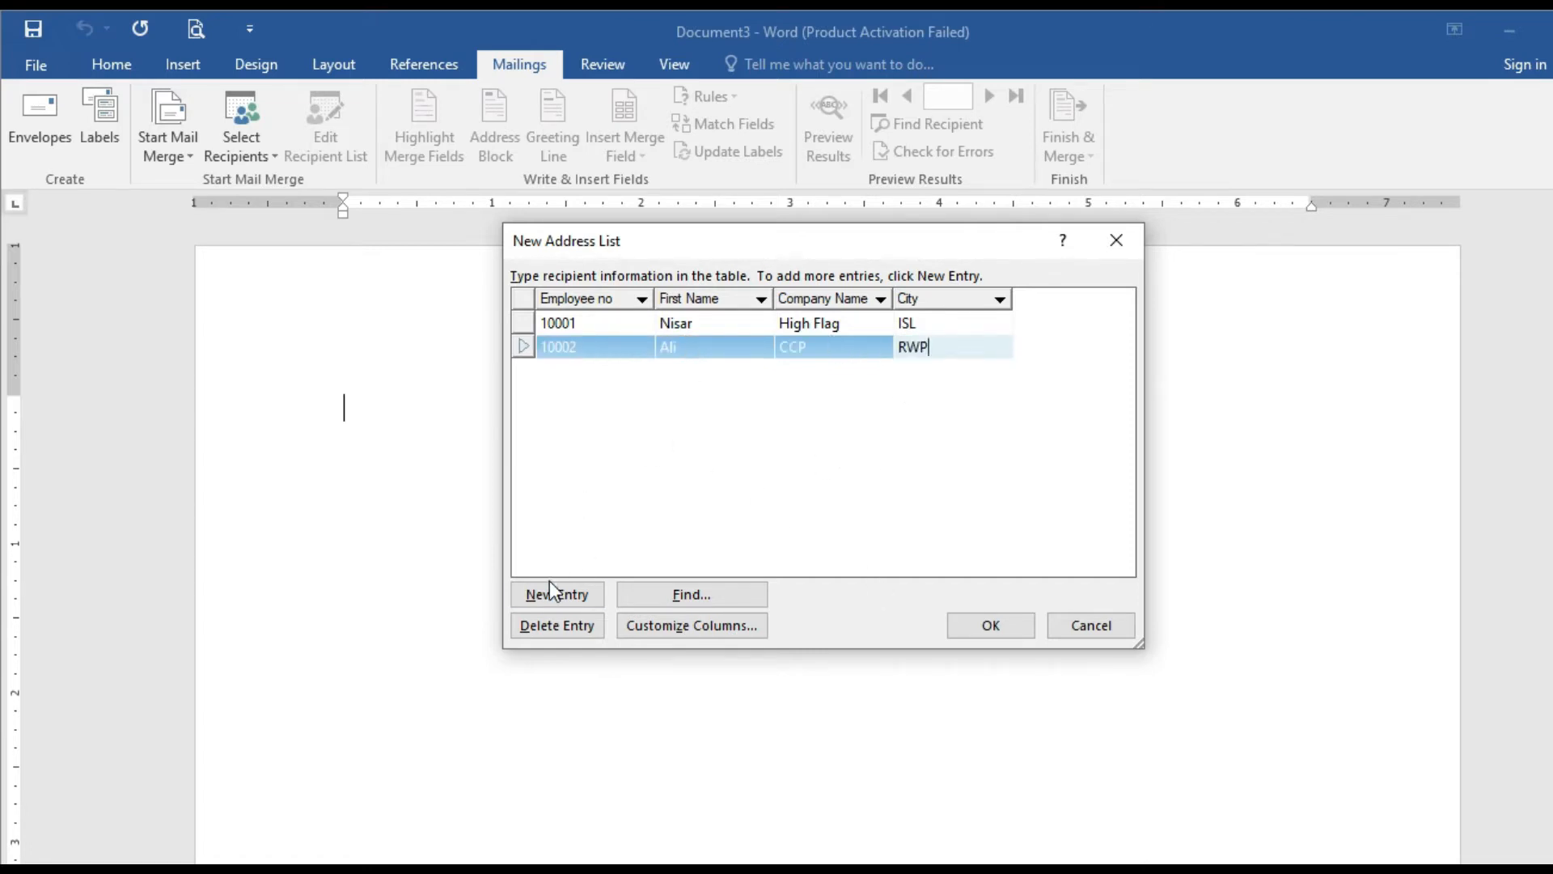
Add a third entry with the employee number, the recipient's first name and KHI as the company name
left_click(549, 581)
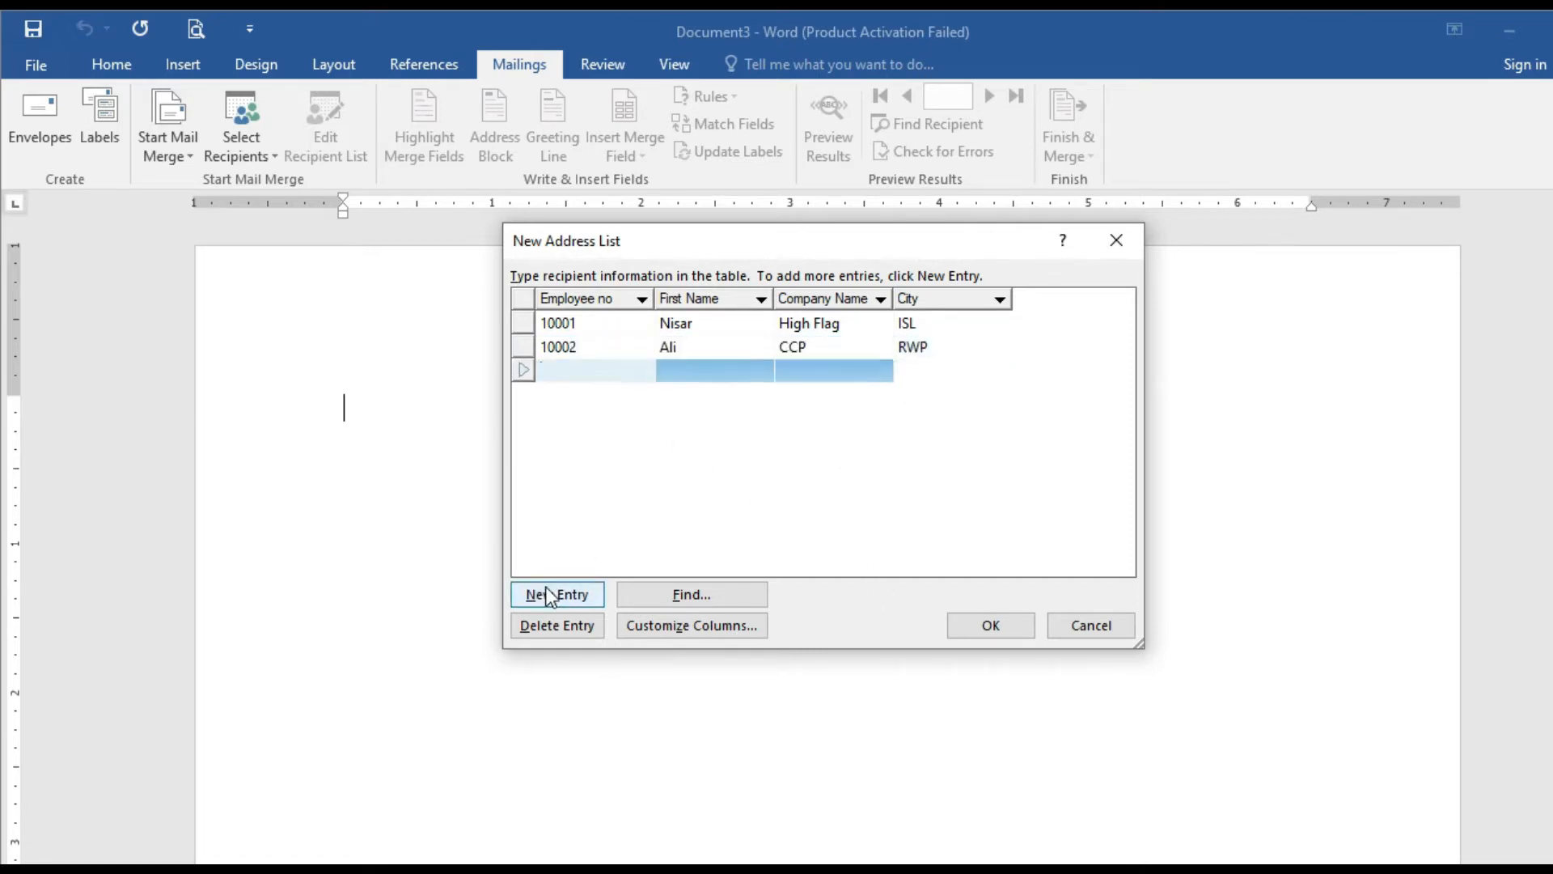
type("1003")
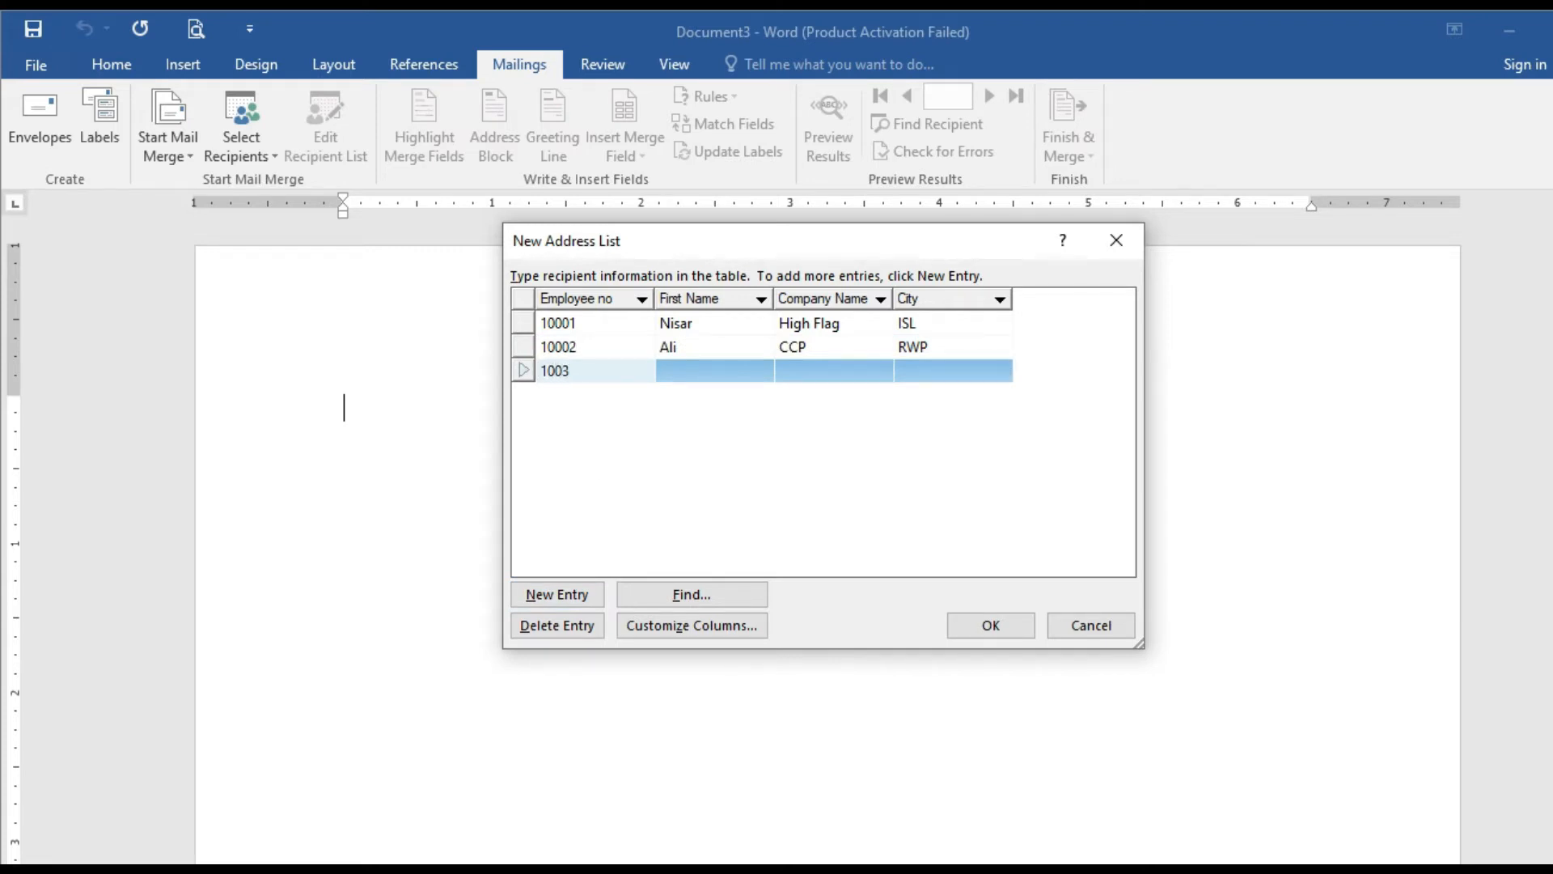
key("BackSpace")
type("03")
key("Tab")
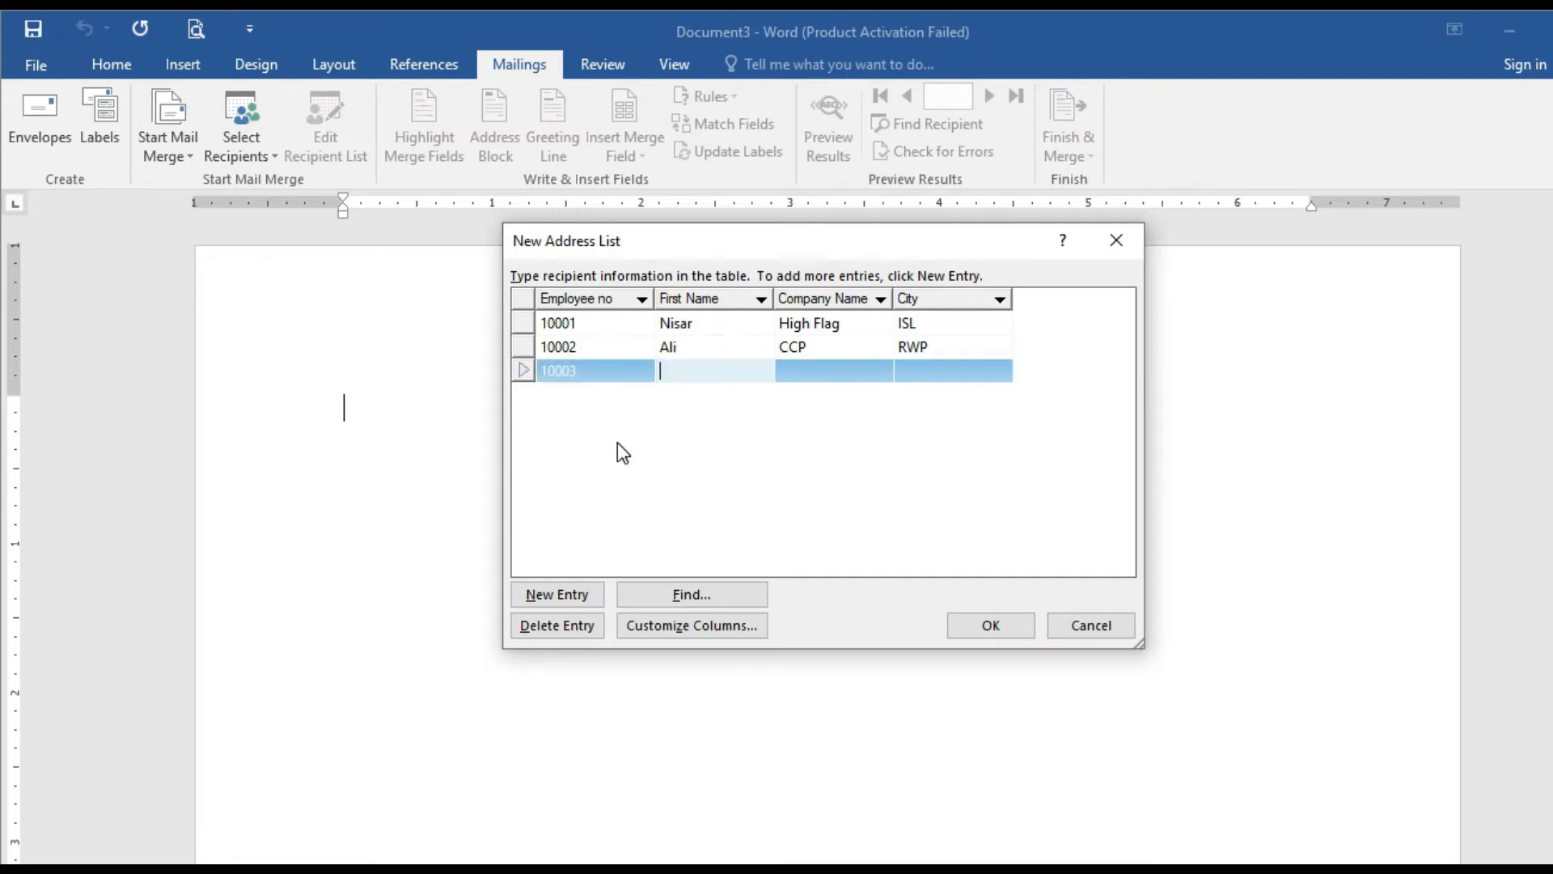
type("Saad")
key("Tab")
type("KHI")
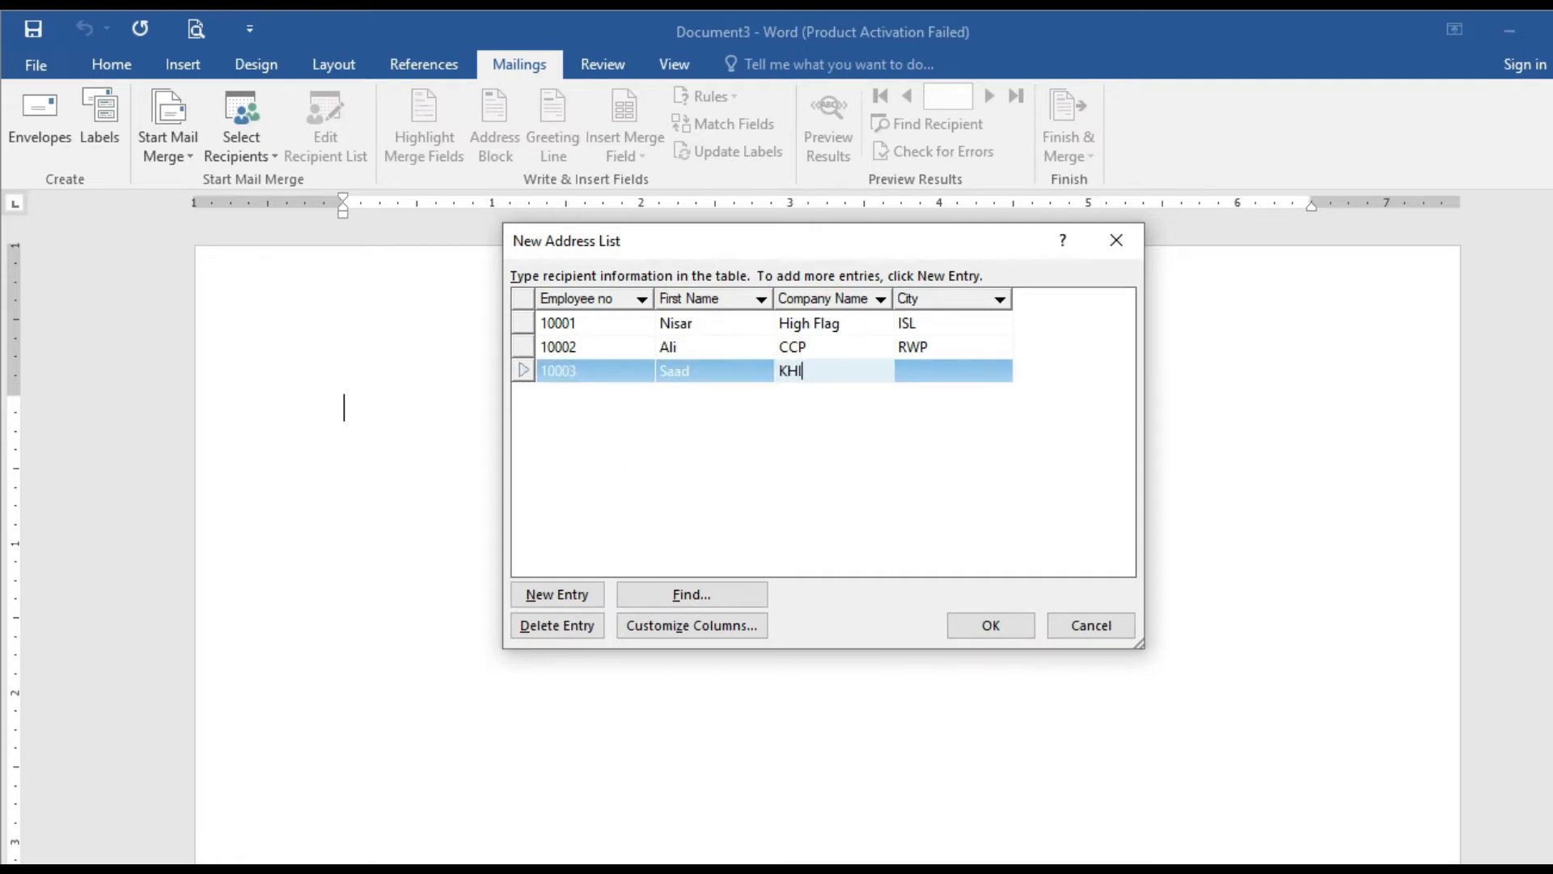
key("Tab")
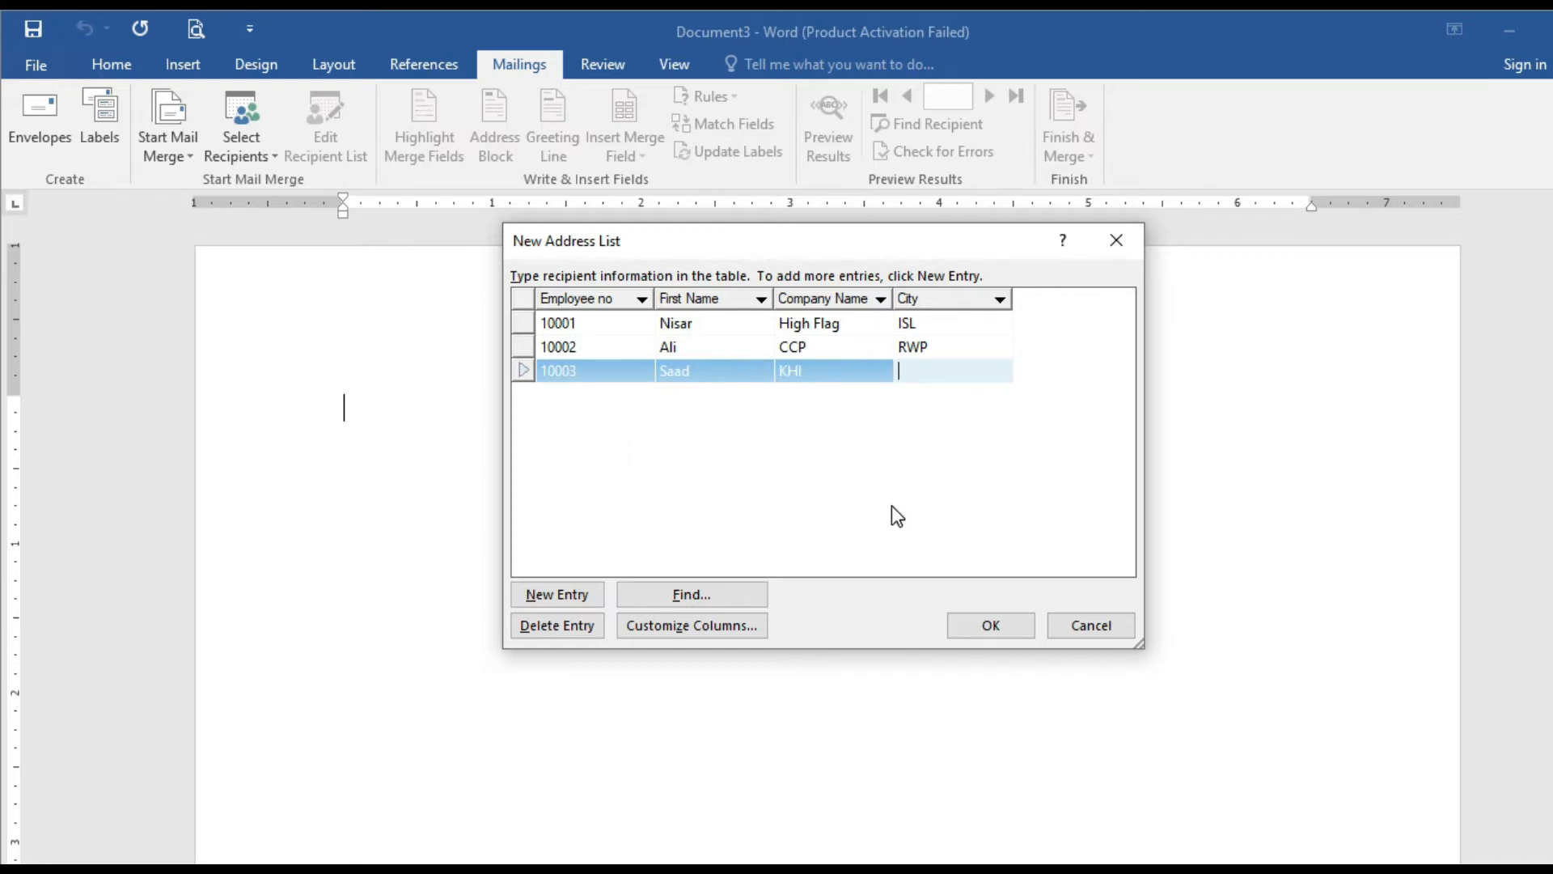
Replace the third entry's company name with CCP and set its city to ISL
left_click(809, 372)
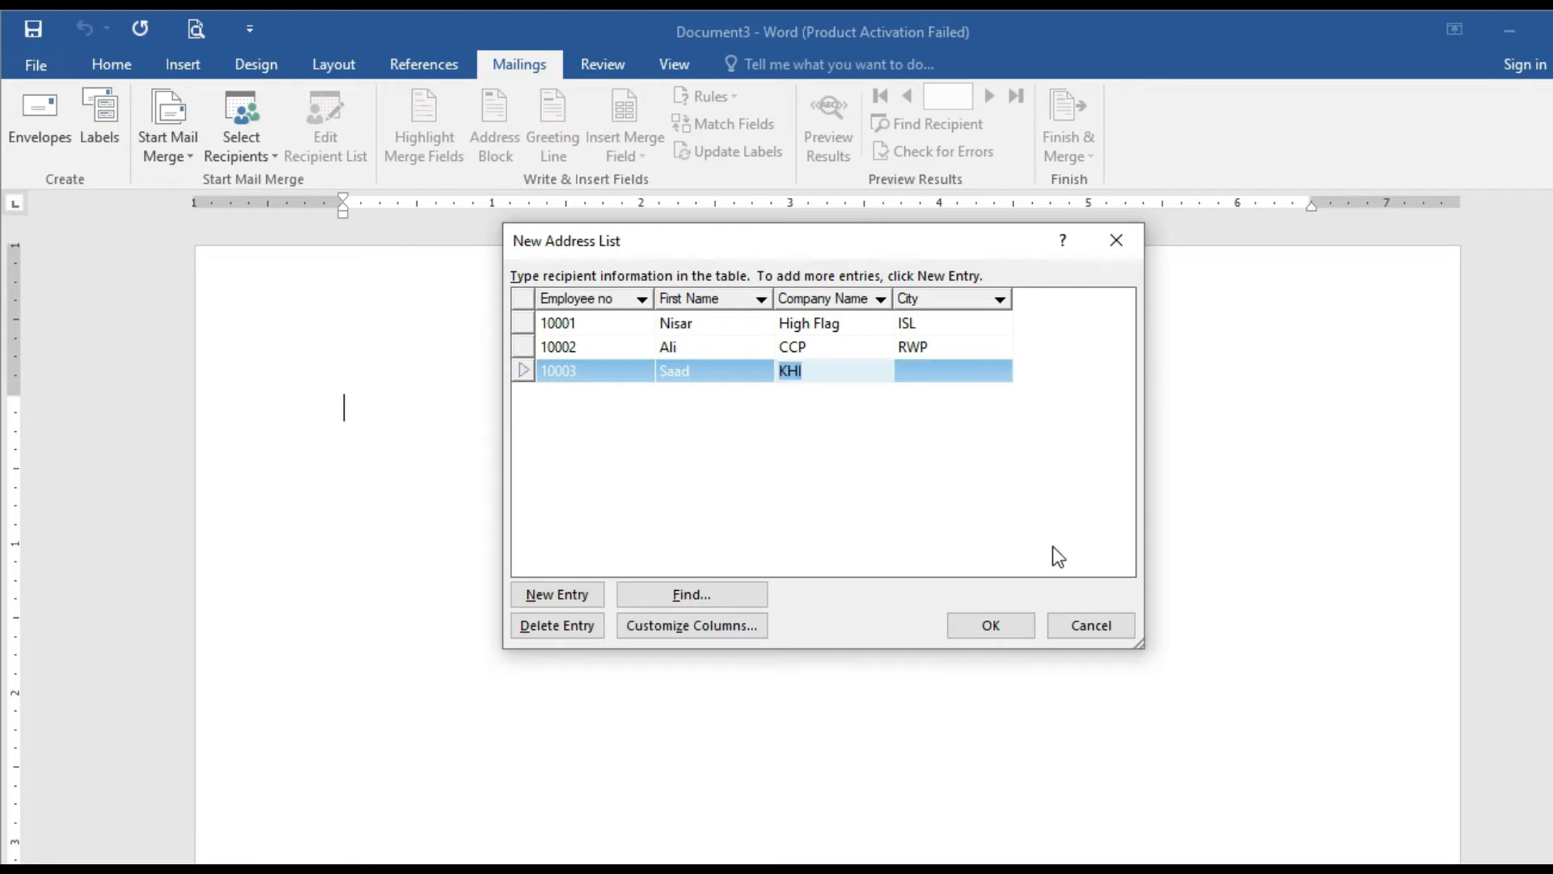
type("CCP")
left_click(926, 369)
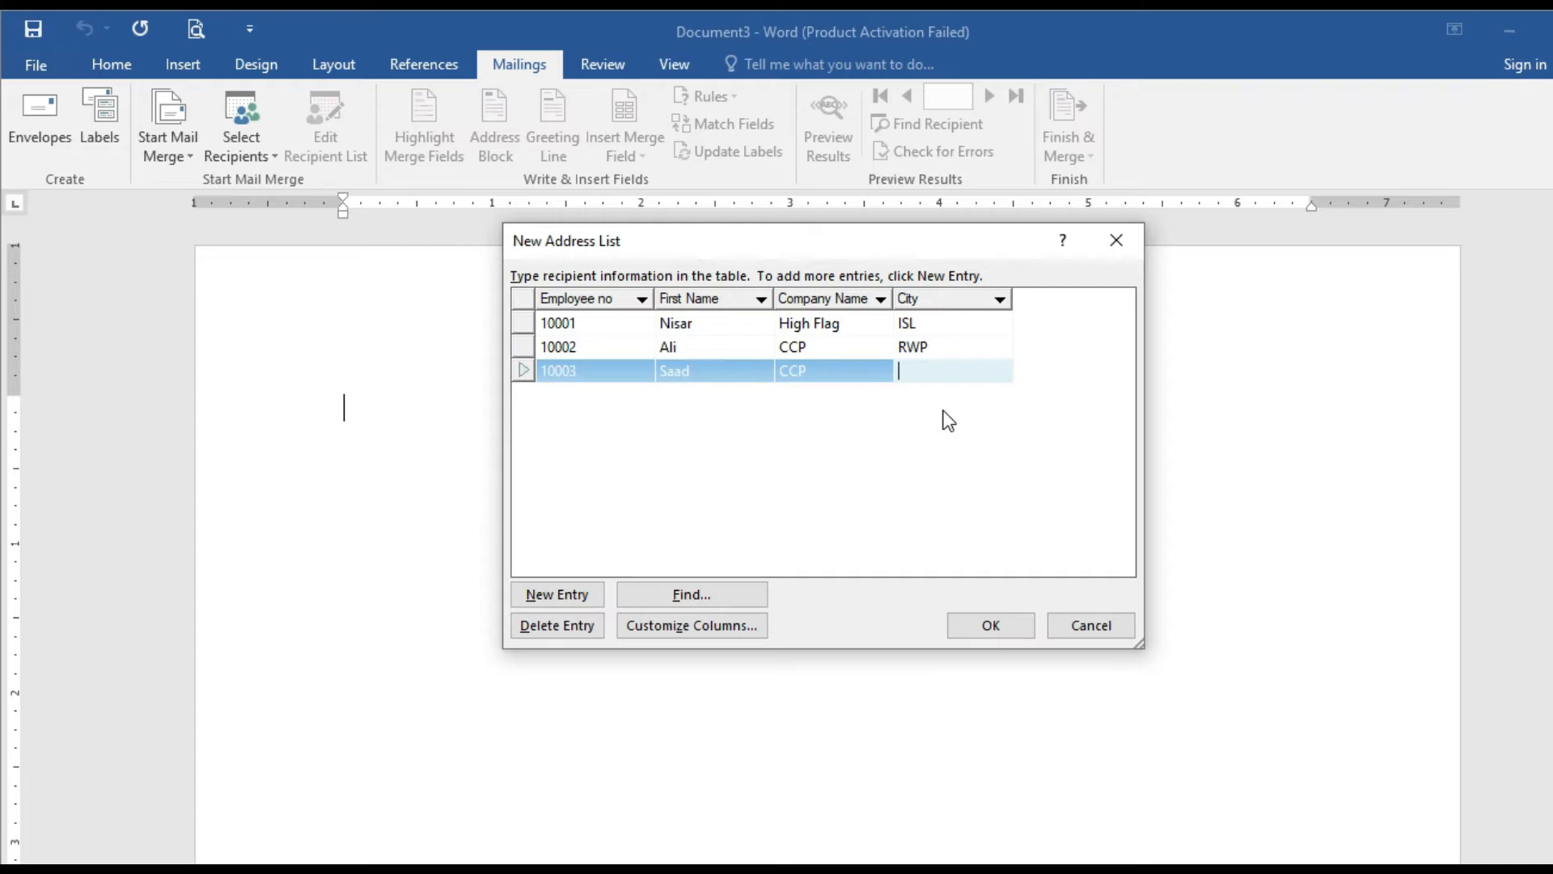
type("ISL")
Finish the address list and save it to the Desktop as "word link"
left_click(971, 628)
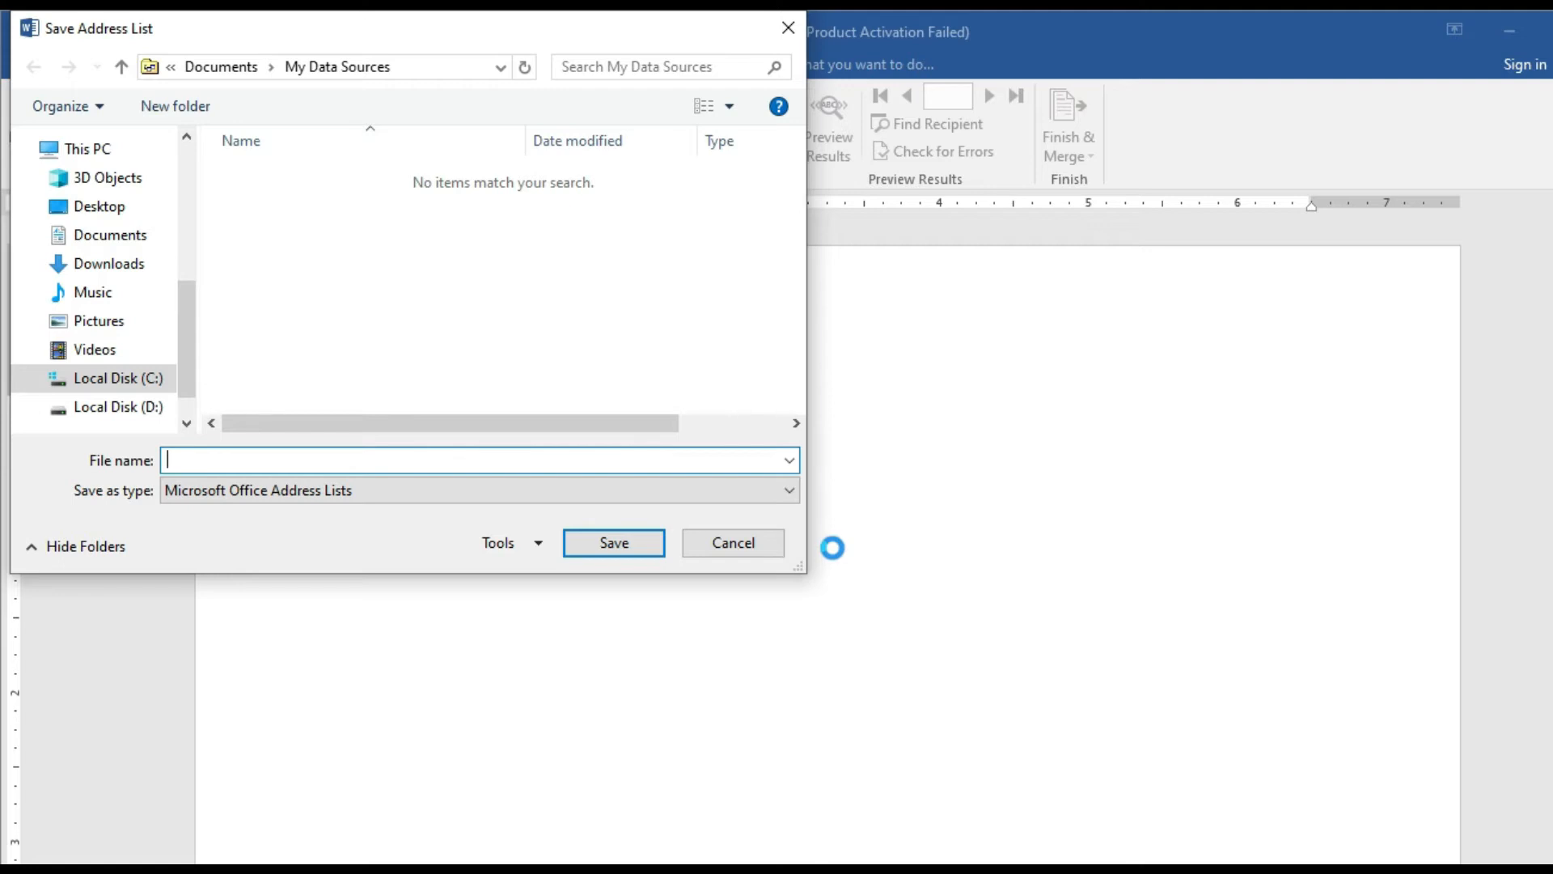
left_click(94, 209)
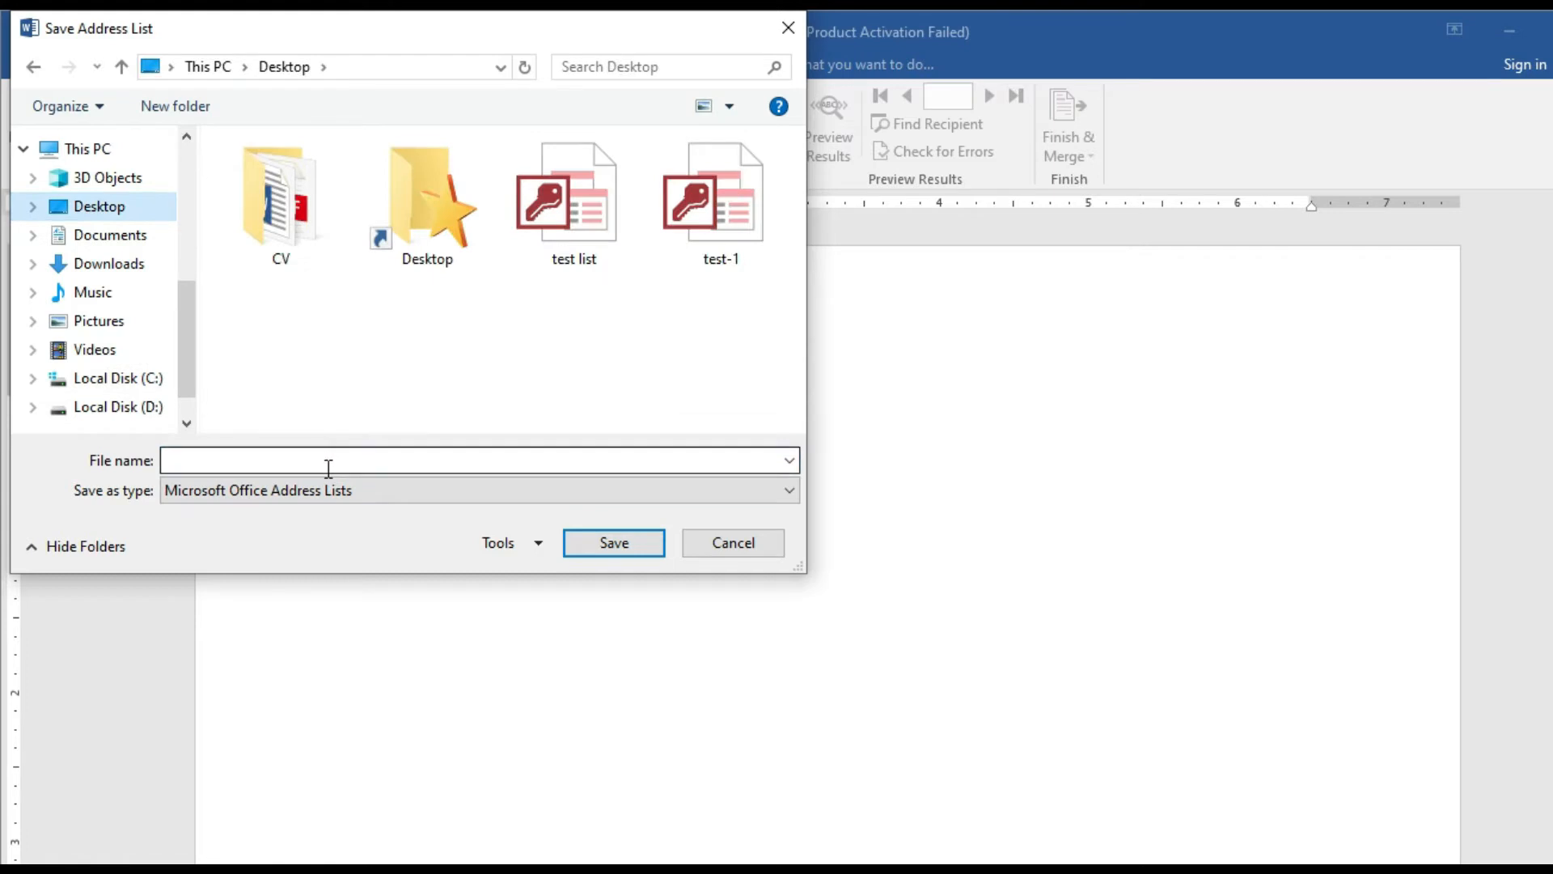
left_click(291, 459)
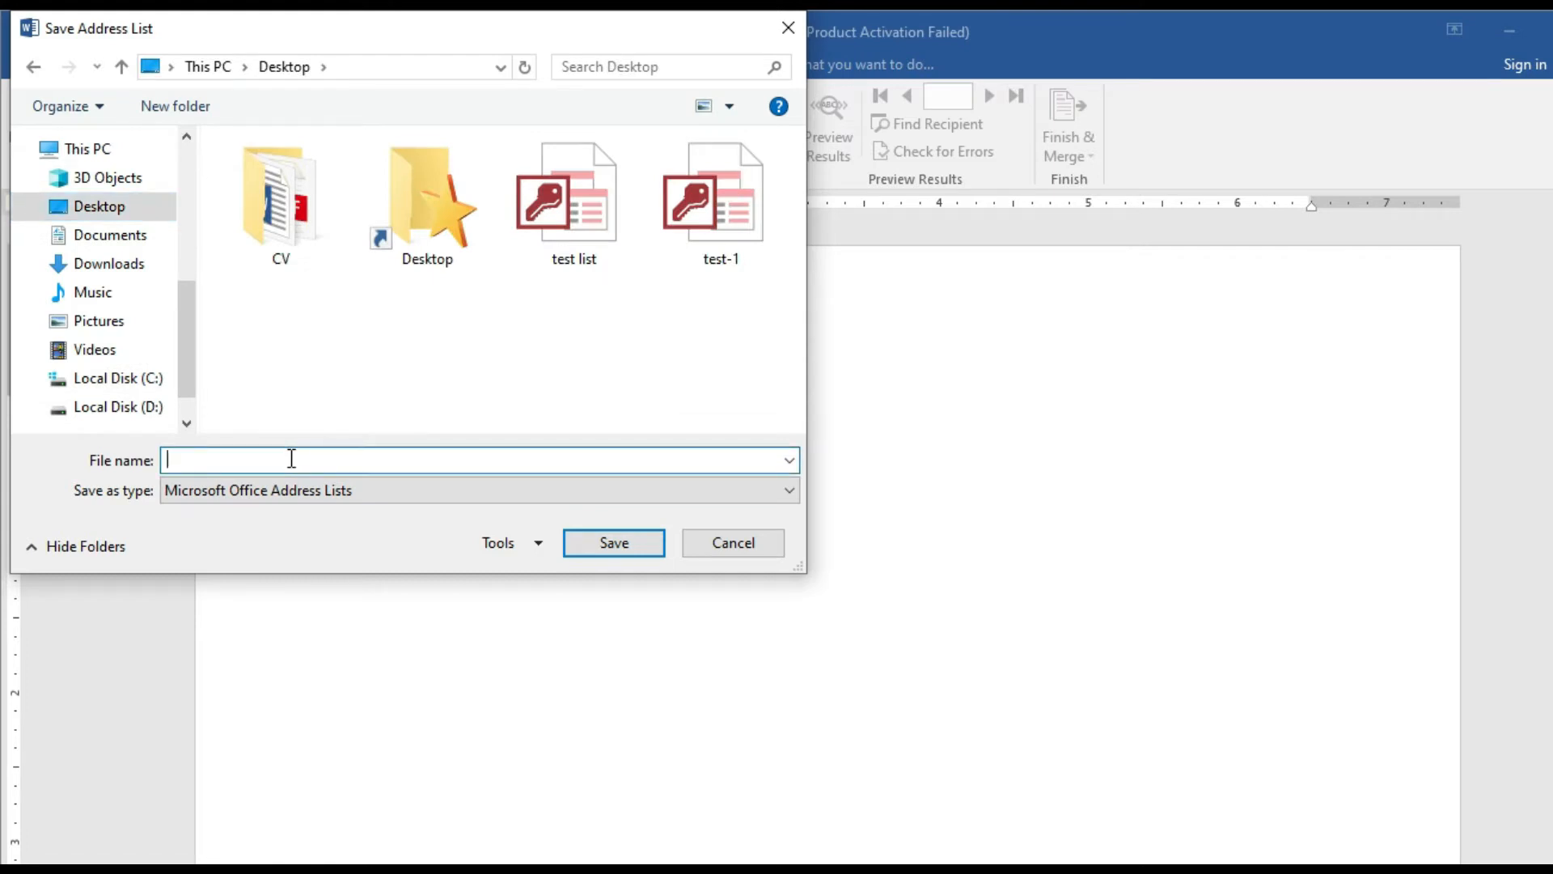
type("word")
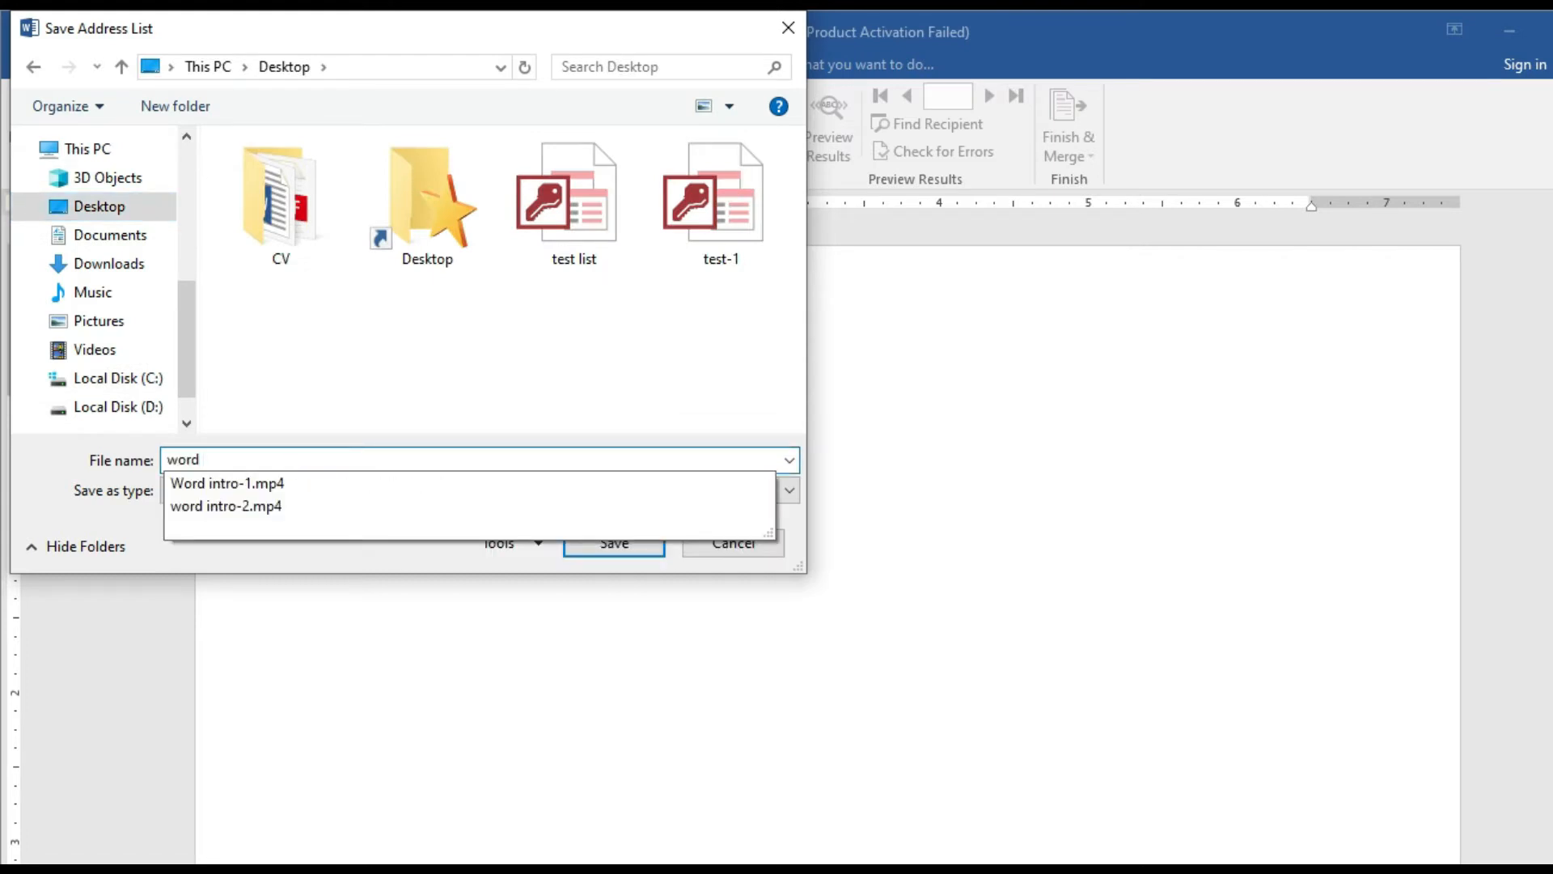
type(" link")
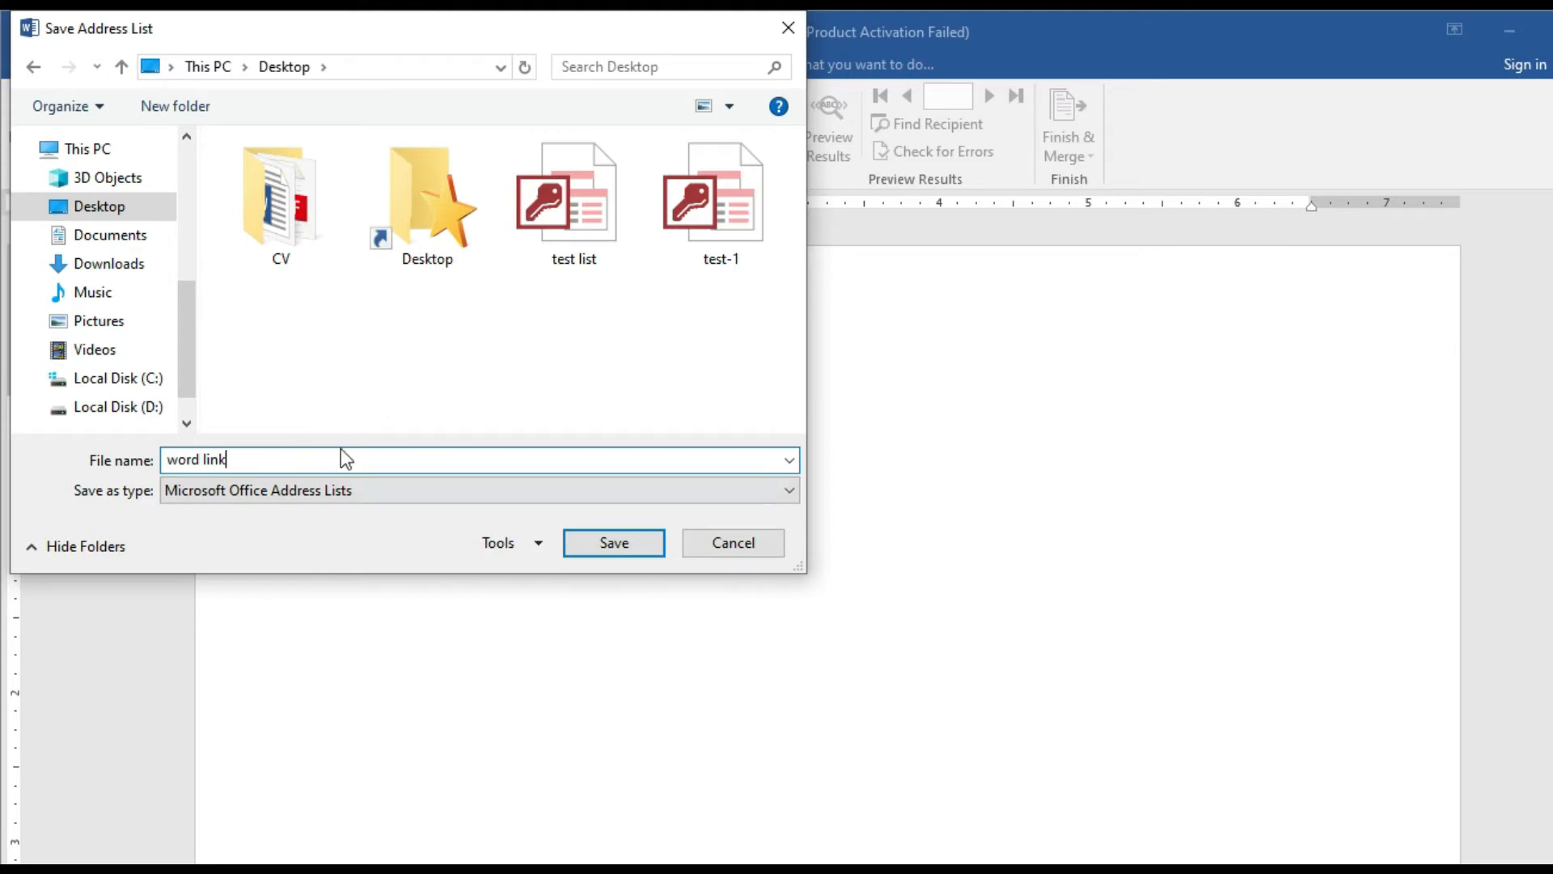
left_click(620, 553)
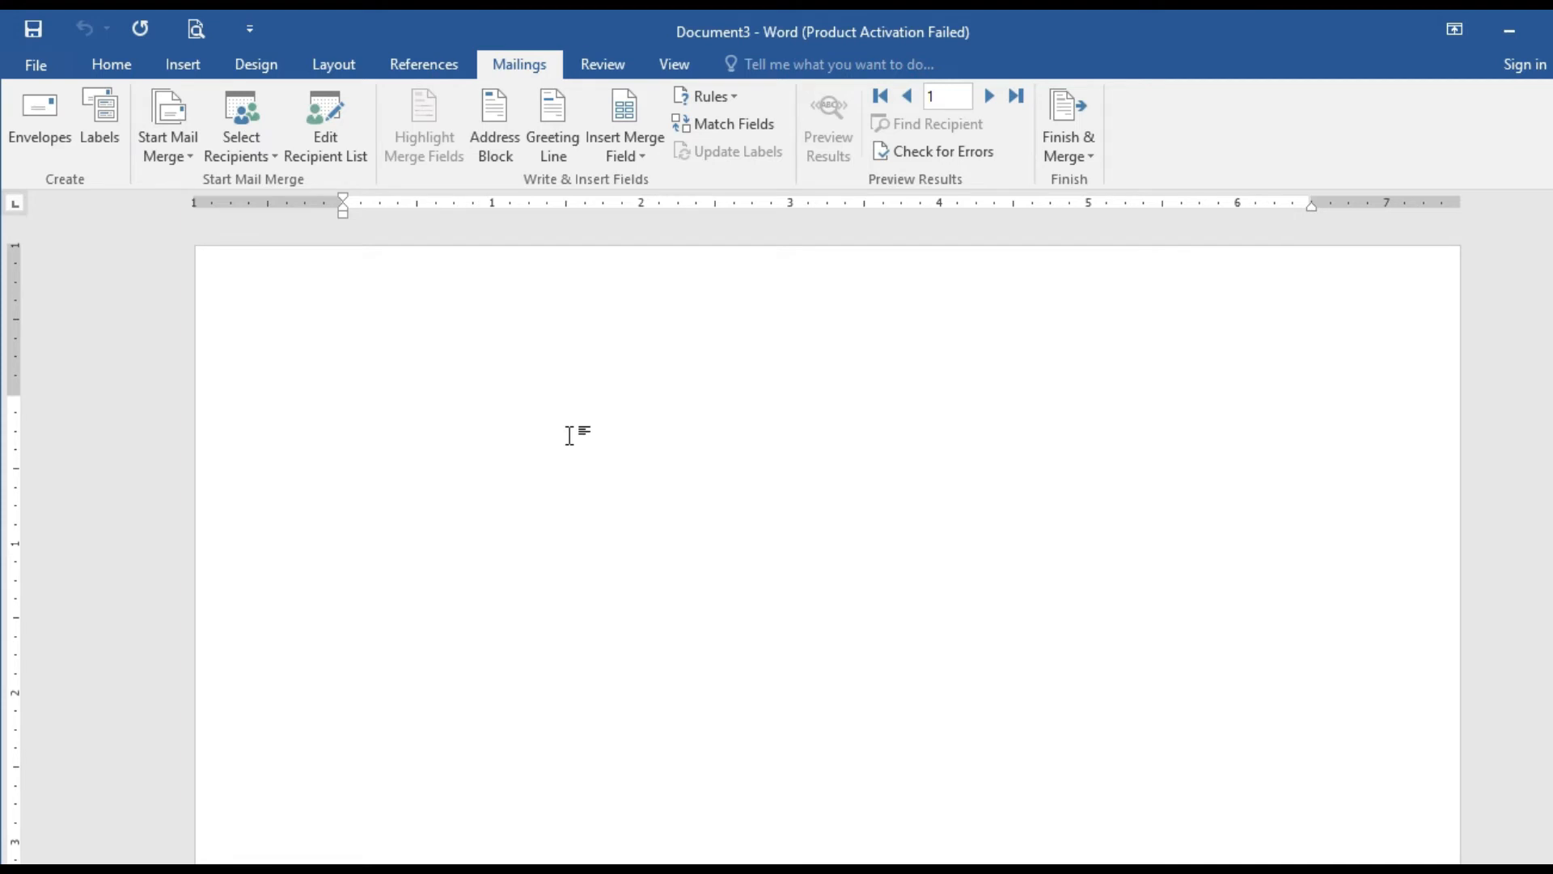
Insert a table with 2 columns and 3 rows into the blank document
left_click(186, 71)
left_click(156, 158)
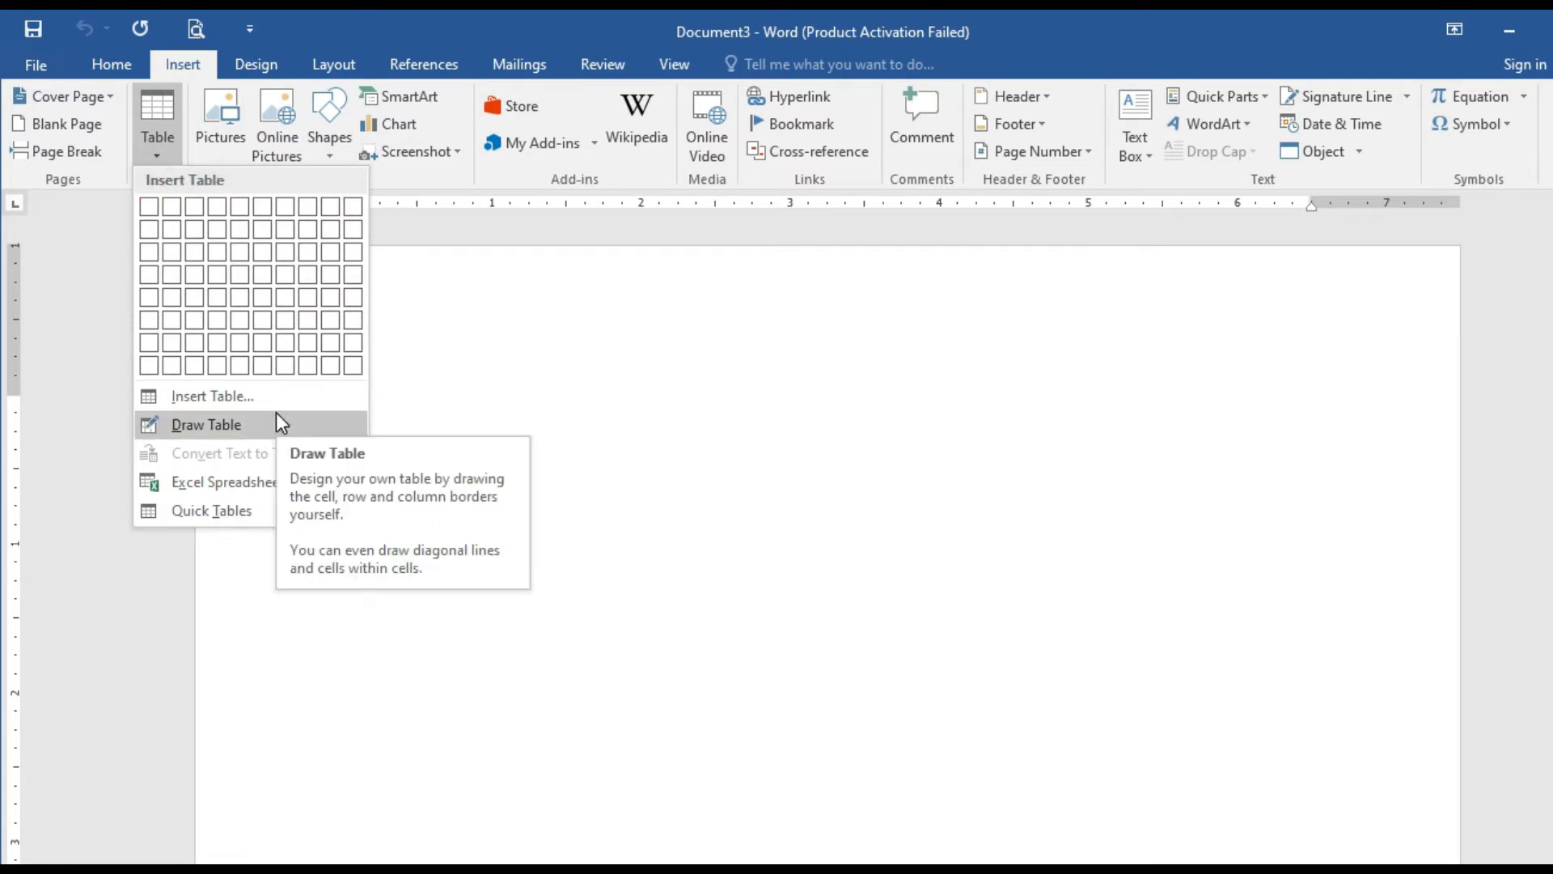
left_click(251, 398)
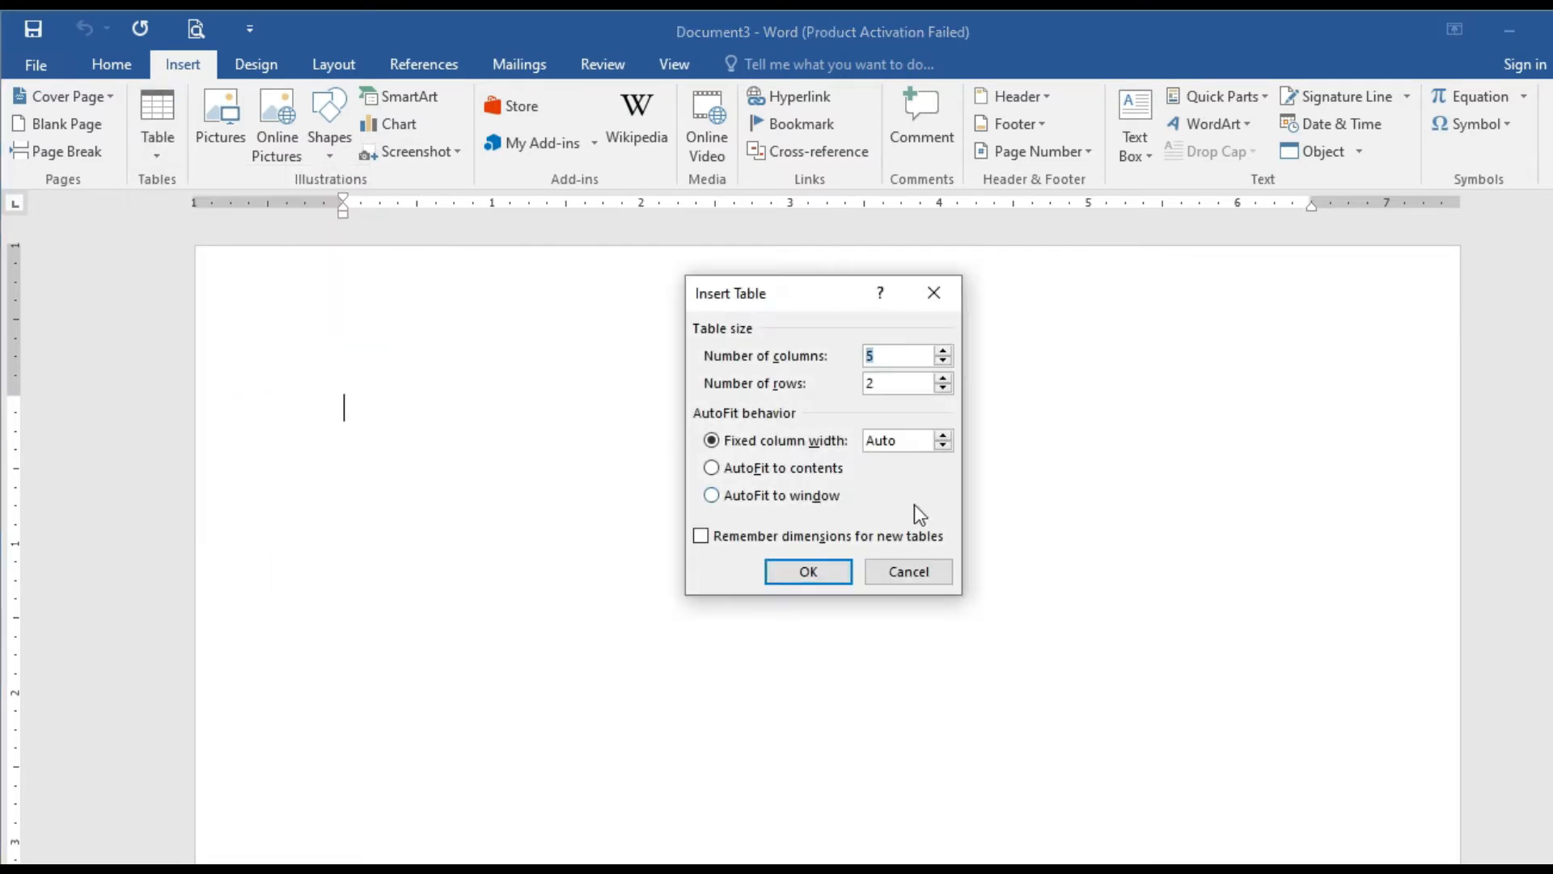
left_click(943, 361)
left_click(943, 360)
left_click(943, 360)
left_click(944, 377)
left_click(943, 377)
left_click(943, 377)
left_click(943, 389)
left_click(864, 382)
key("Return")
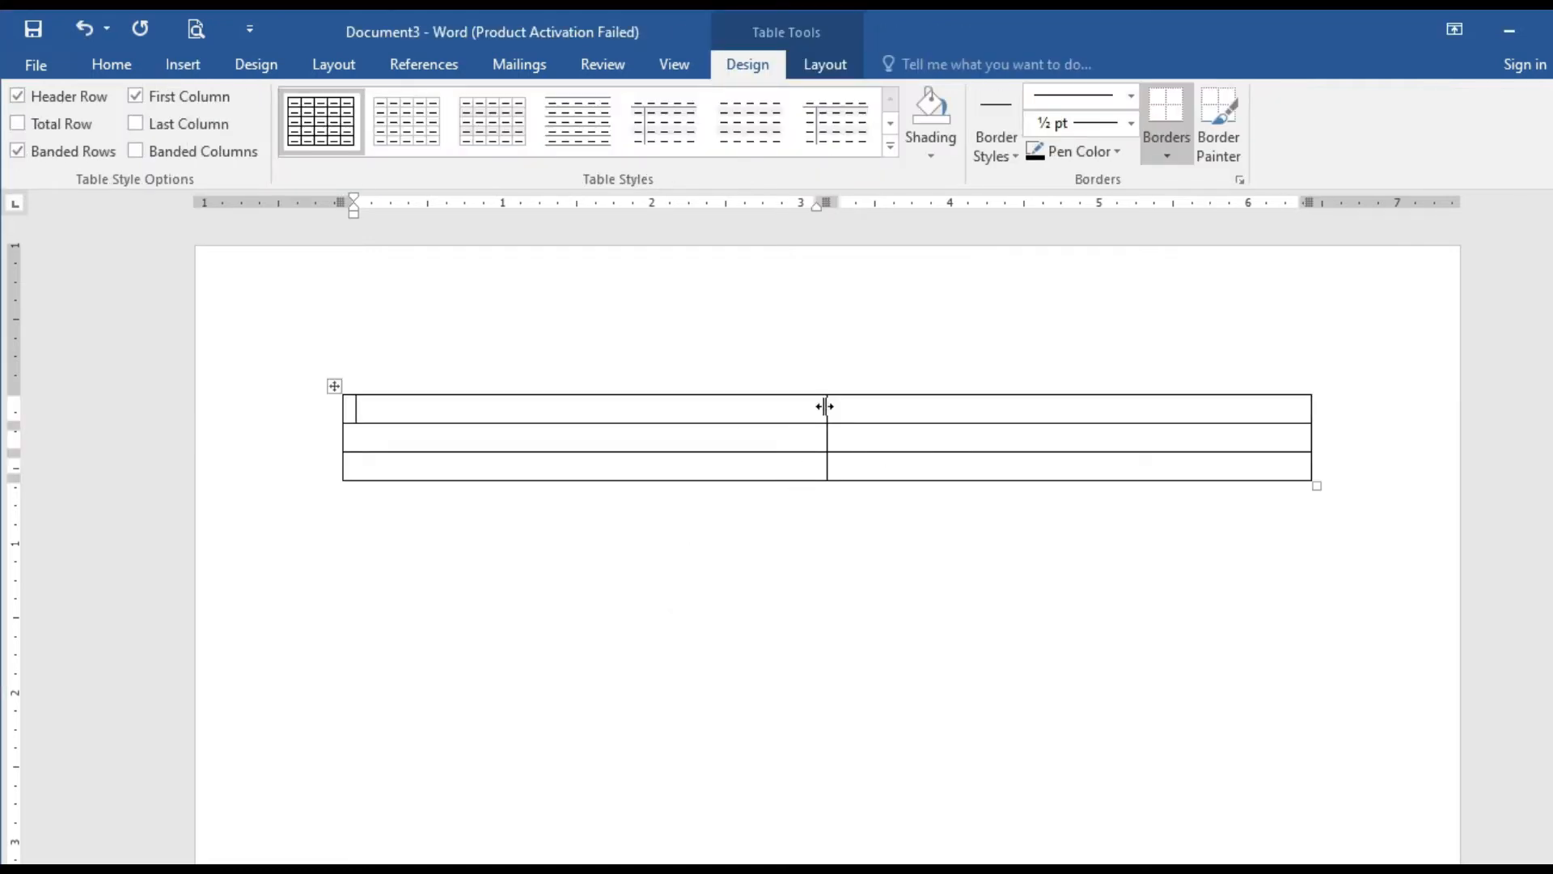
Narrow the table's first column to about 1.6 inches and its second column to about 2.5 inches
left_click_drag(827, 406, 587, 404)
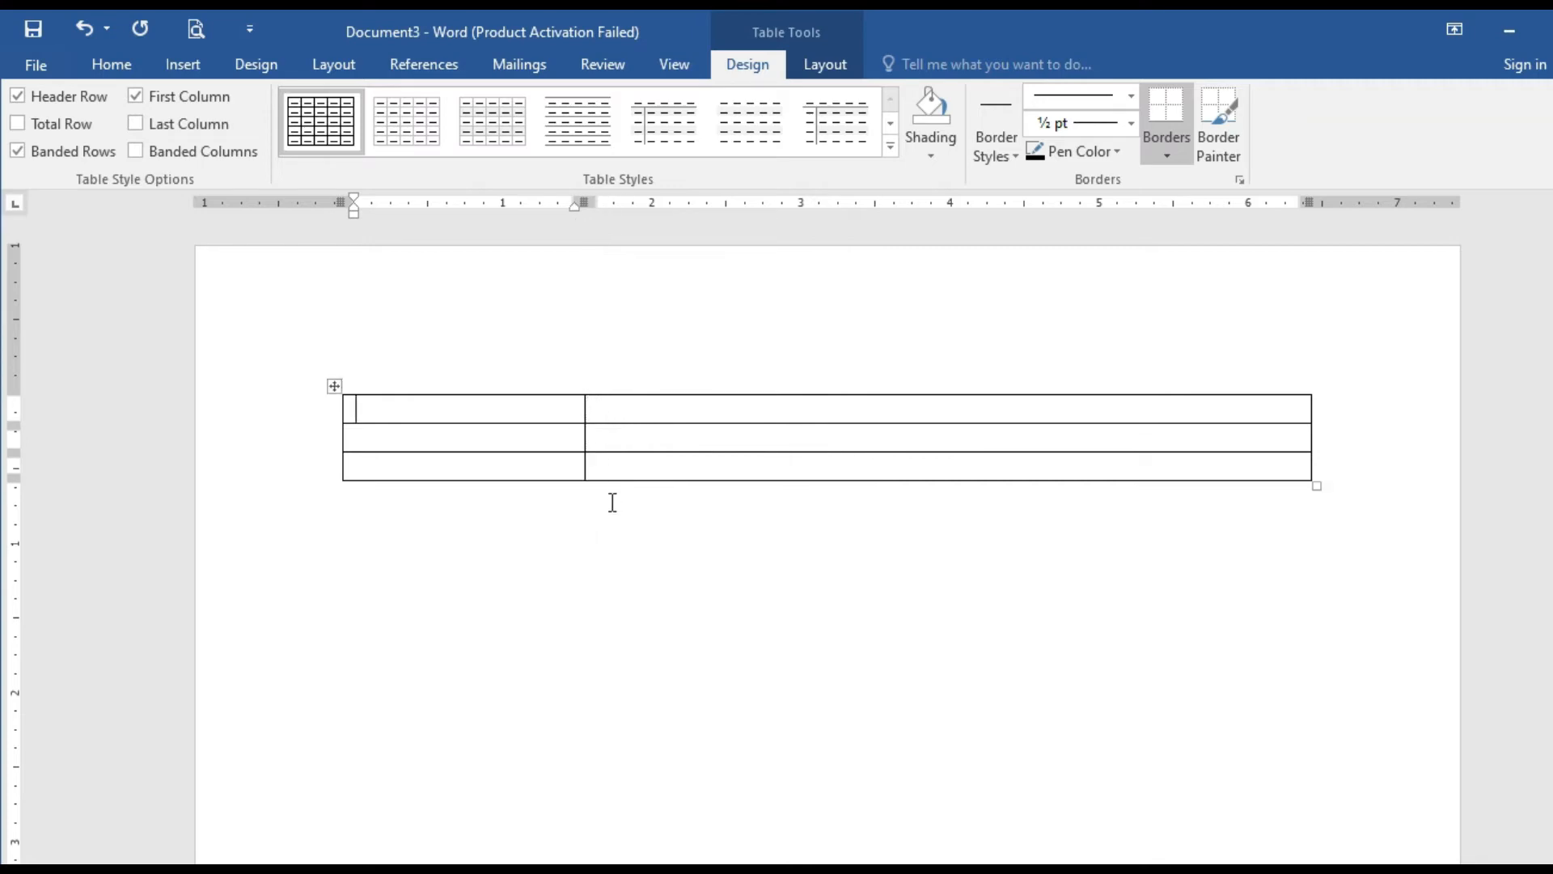
left_click_drag(1311, 404, 959, 406)
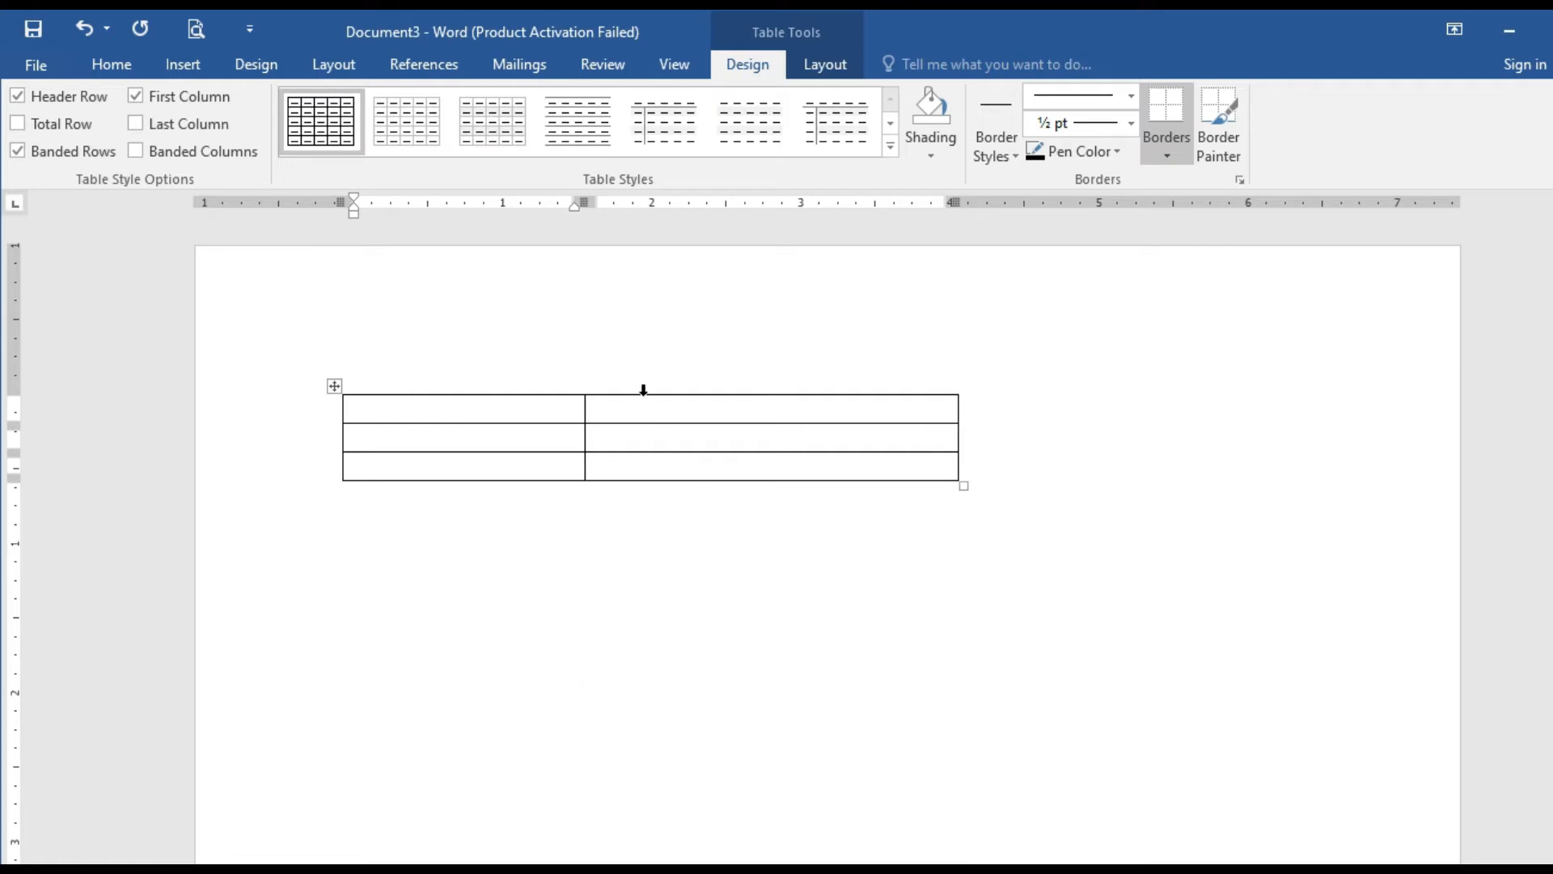
left_click_drag(413, 406, 424, 467)
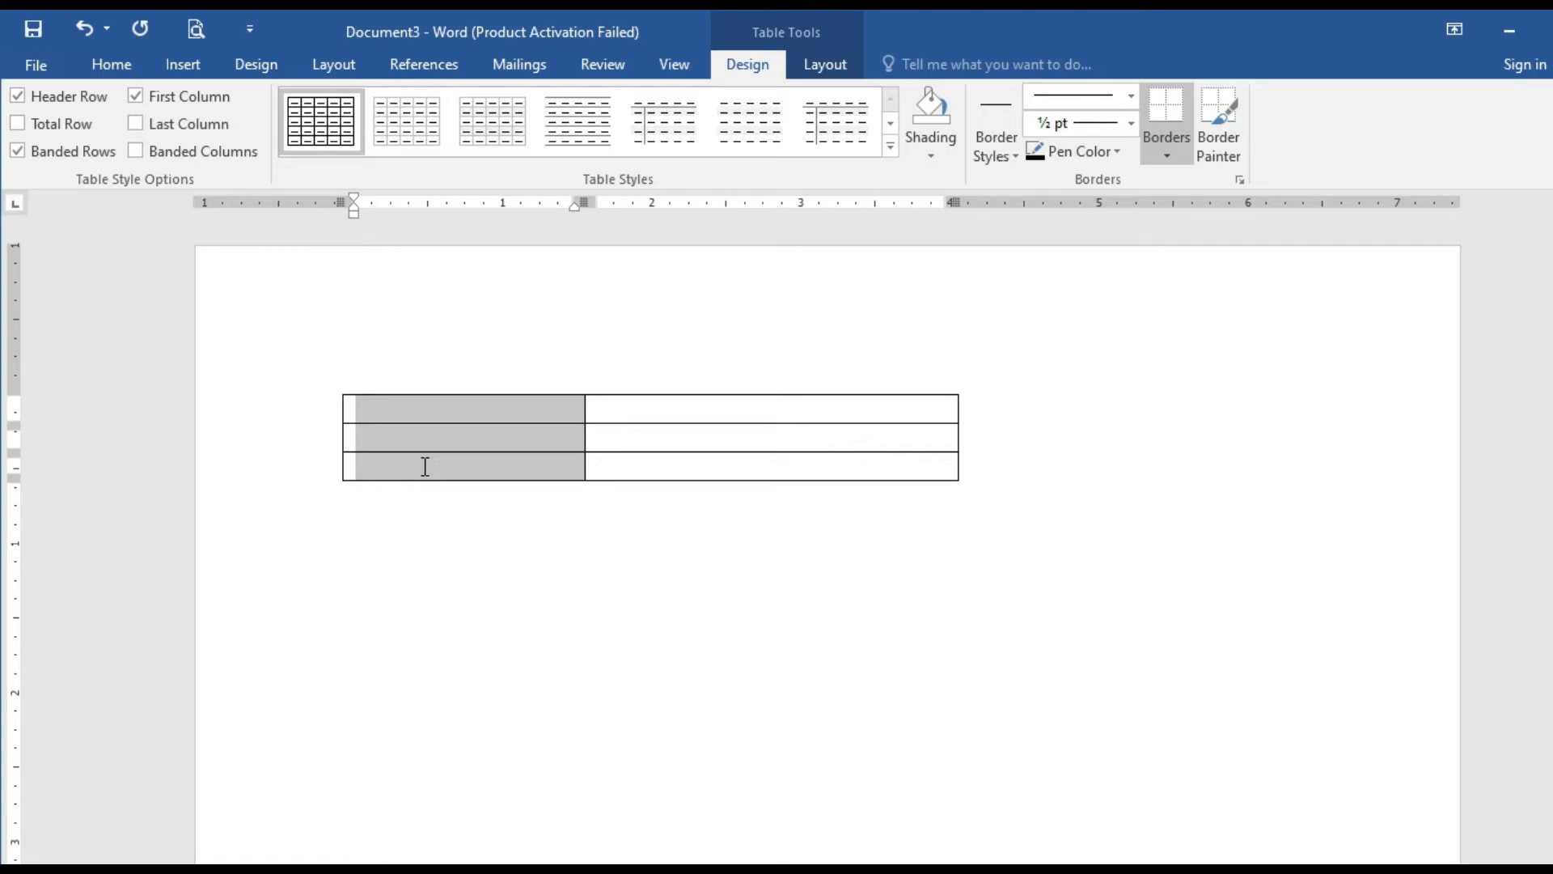
Label the three rows in the table's first column "Emp. #", "Name" and "City"
left_click(406, 409)
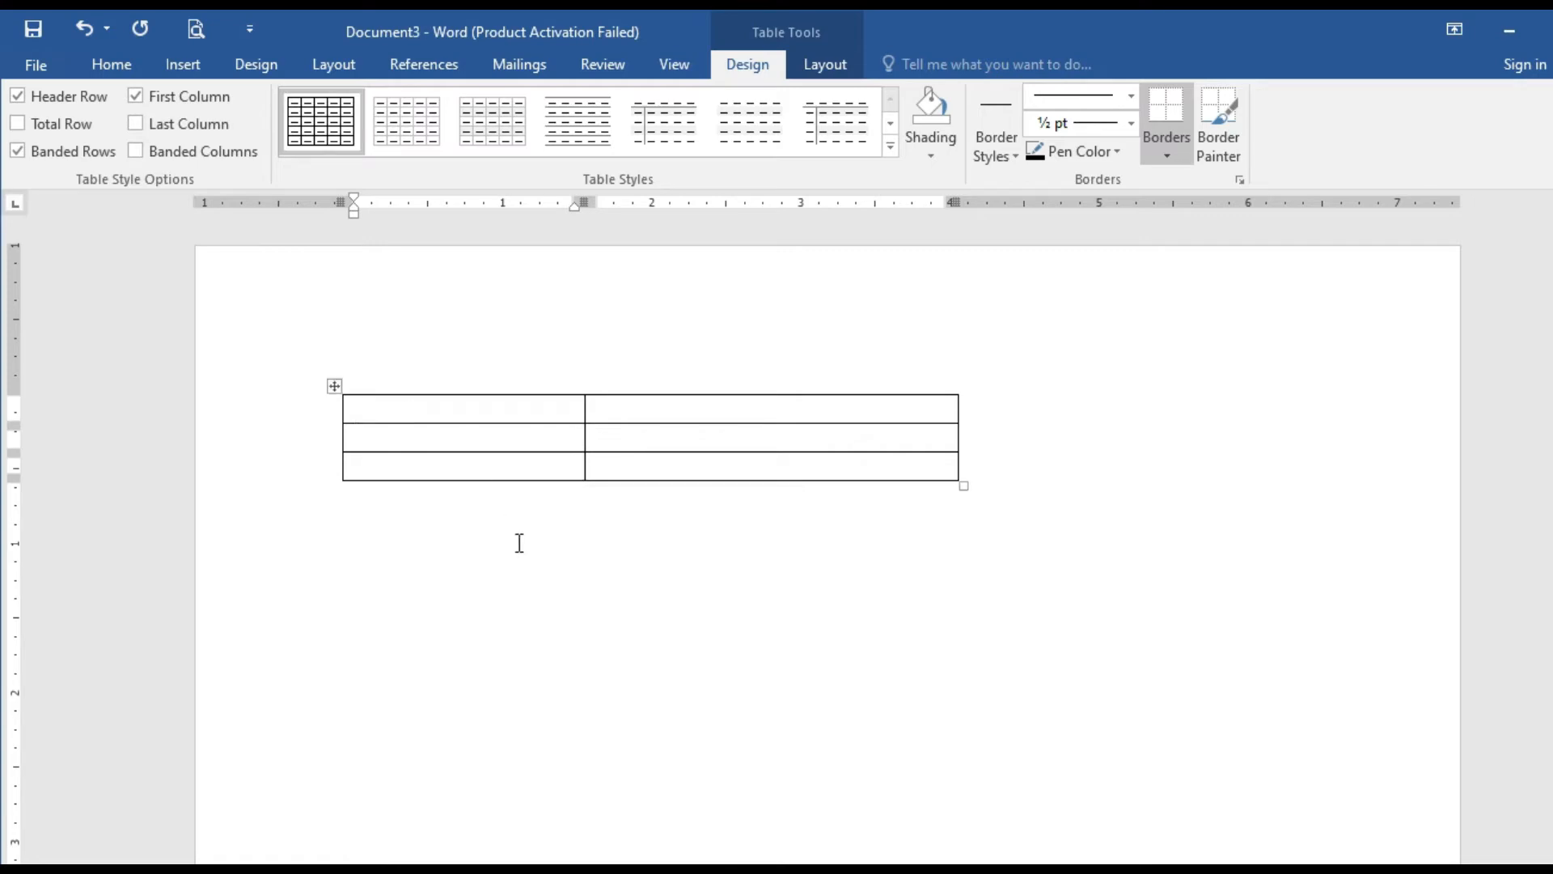
type("Emp. #")
left_click(472, 444)
type("Name")
left_click(459, 467)
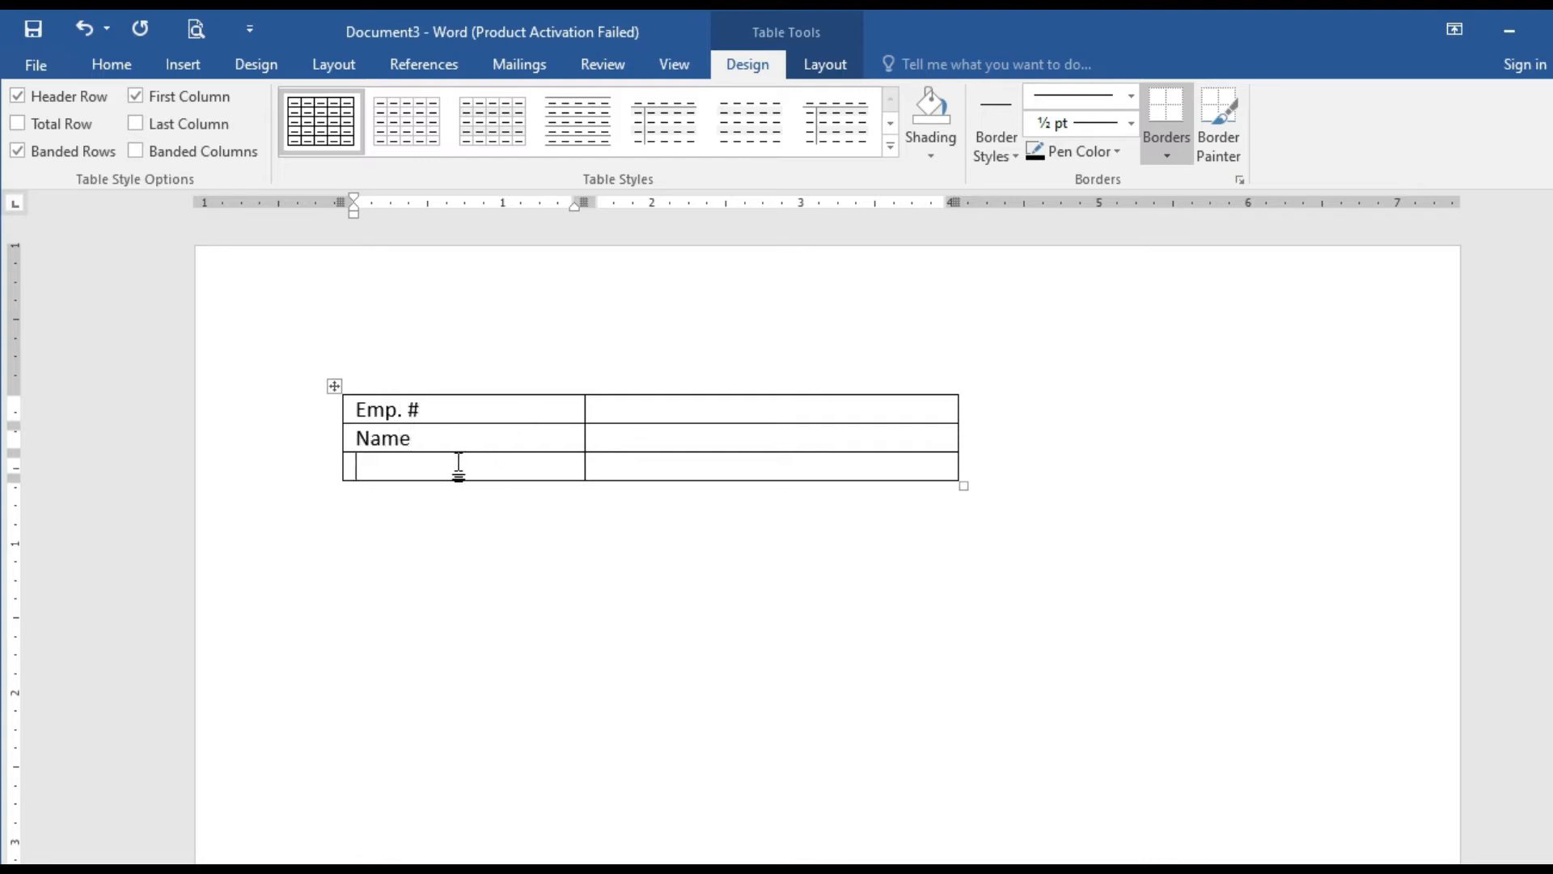
type("City")
Insert the merge fields Employee_no, First_Name and City in the second column beside their matching row labels
left_click(642, 407)
left_click(524, 68)
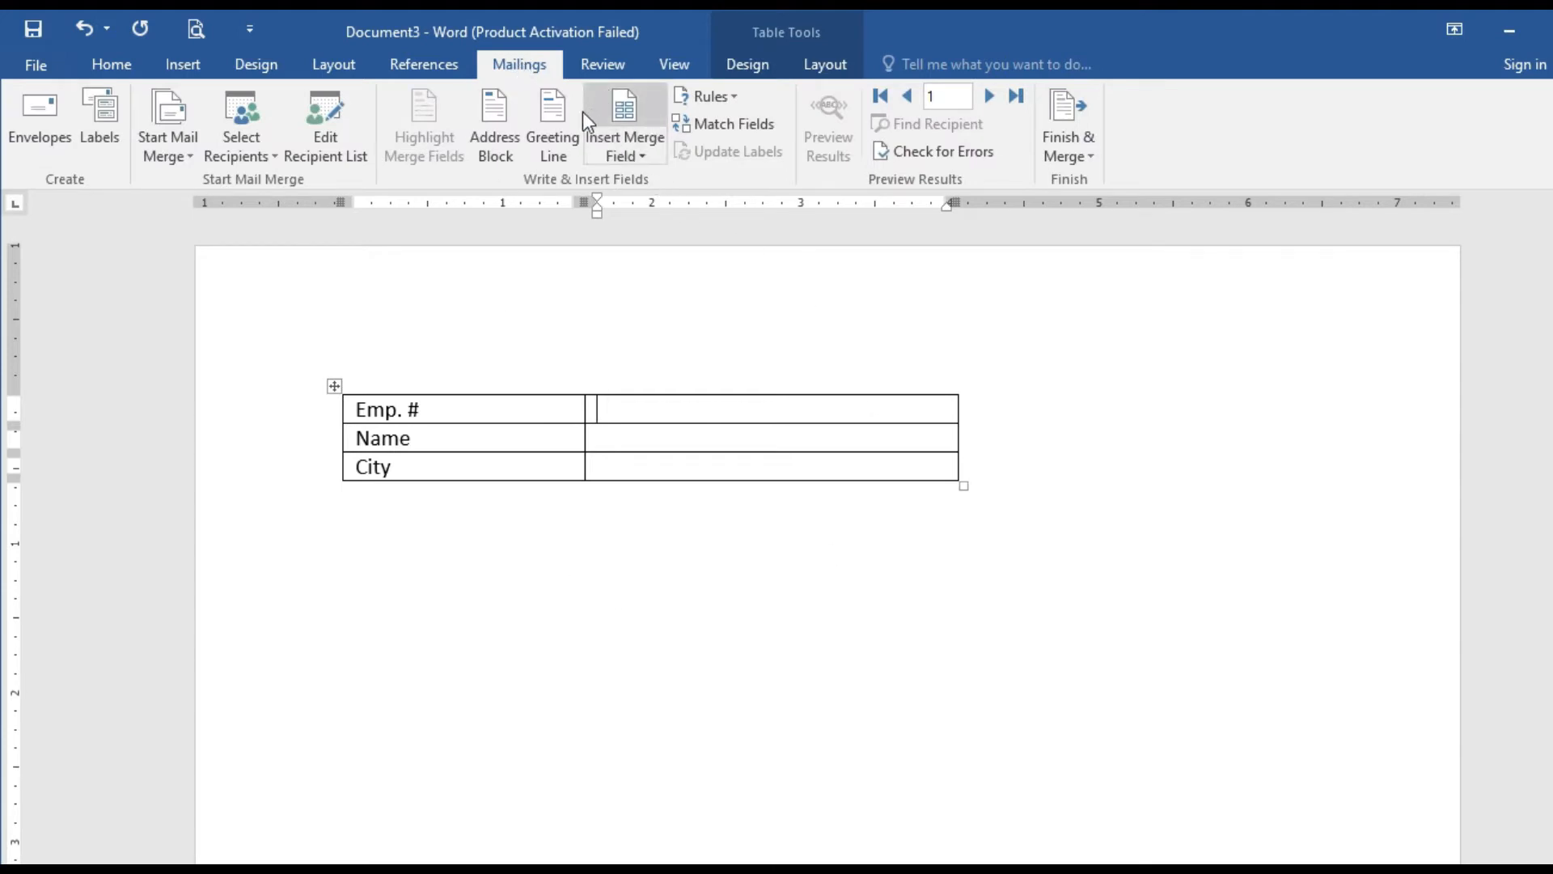
left_click(641, 161)
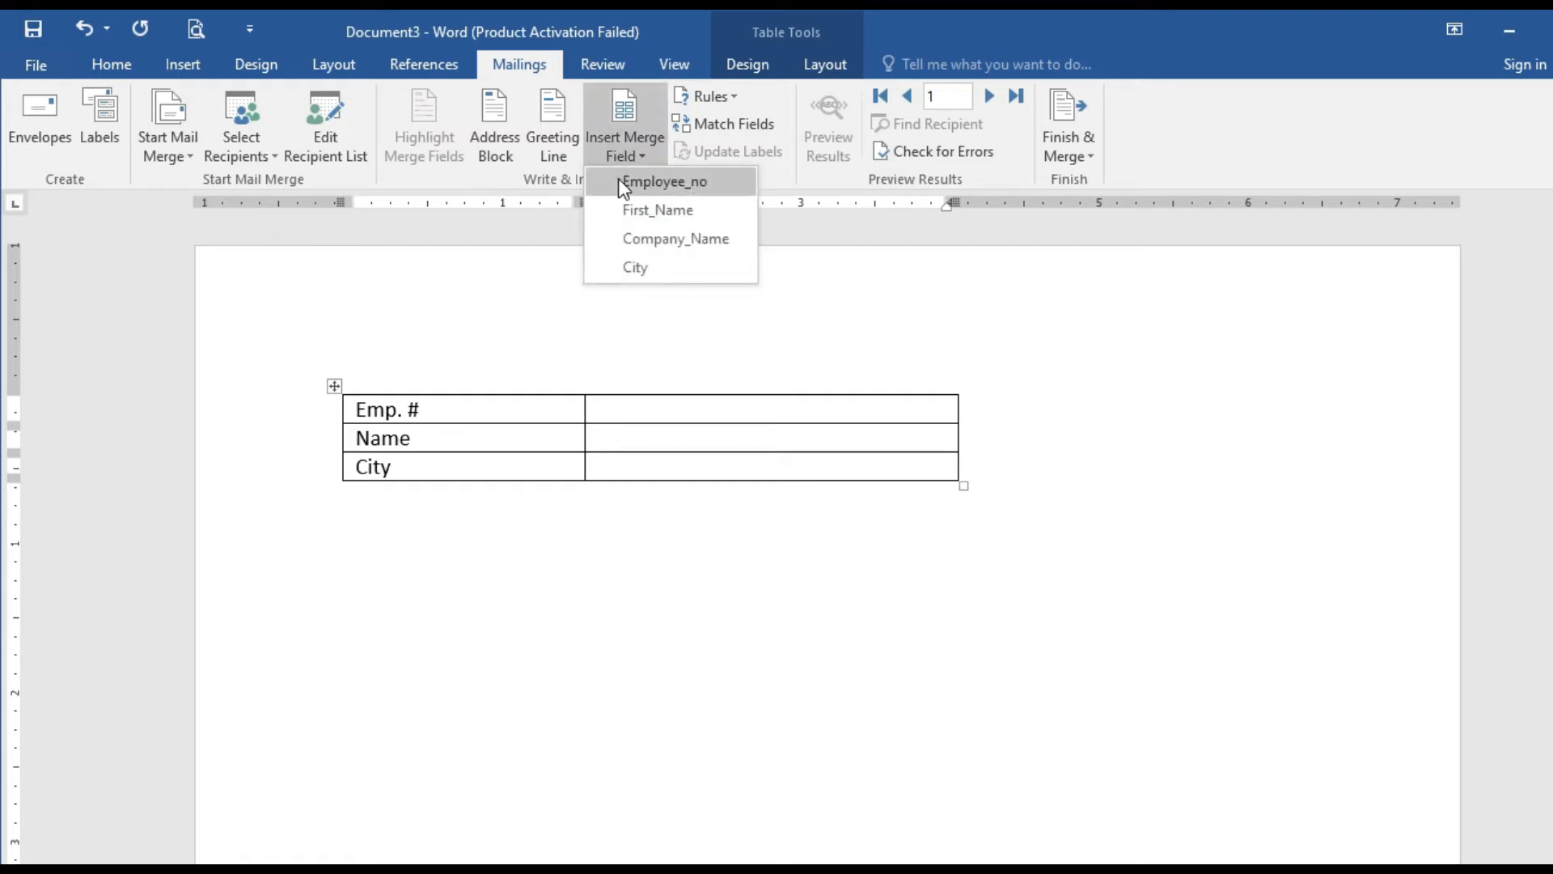
left_click(660, 184)
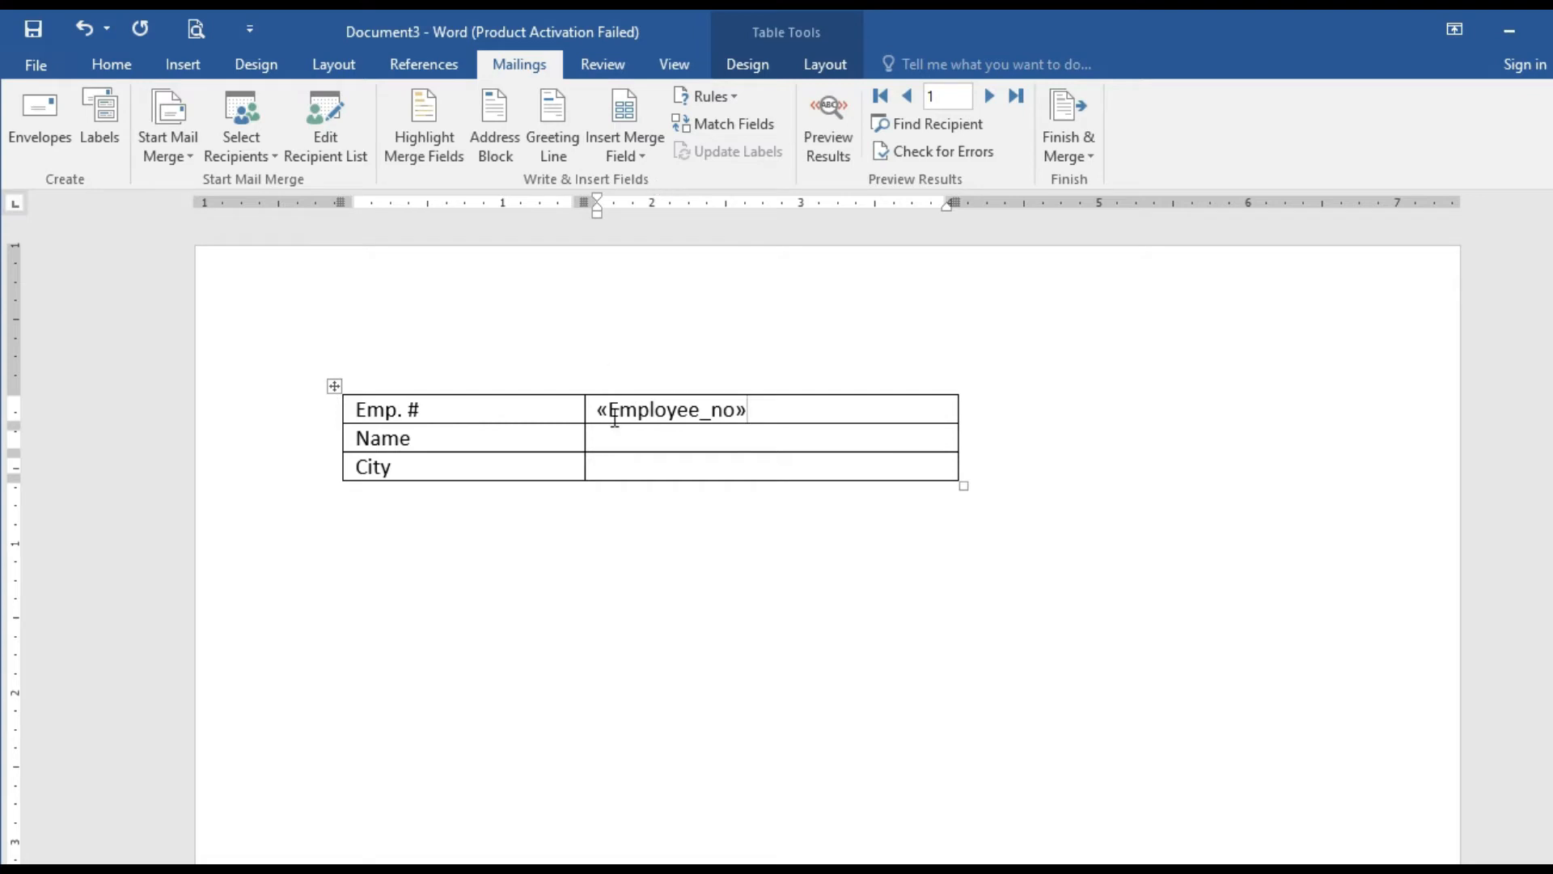
left_click(647, 433)
left_click(630, 152)
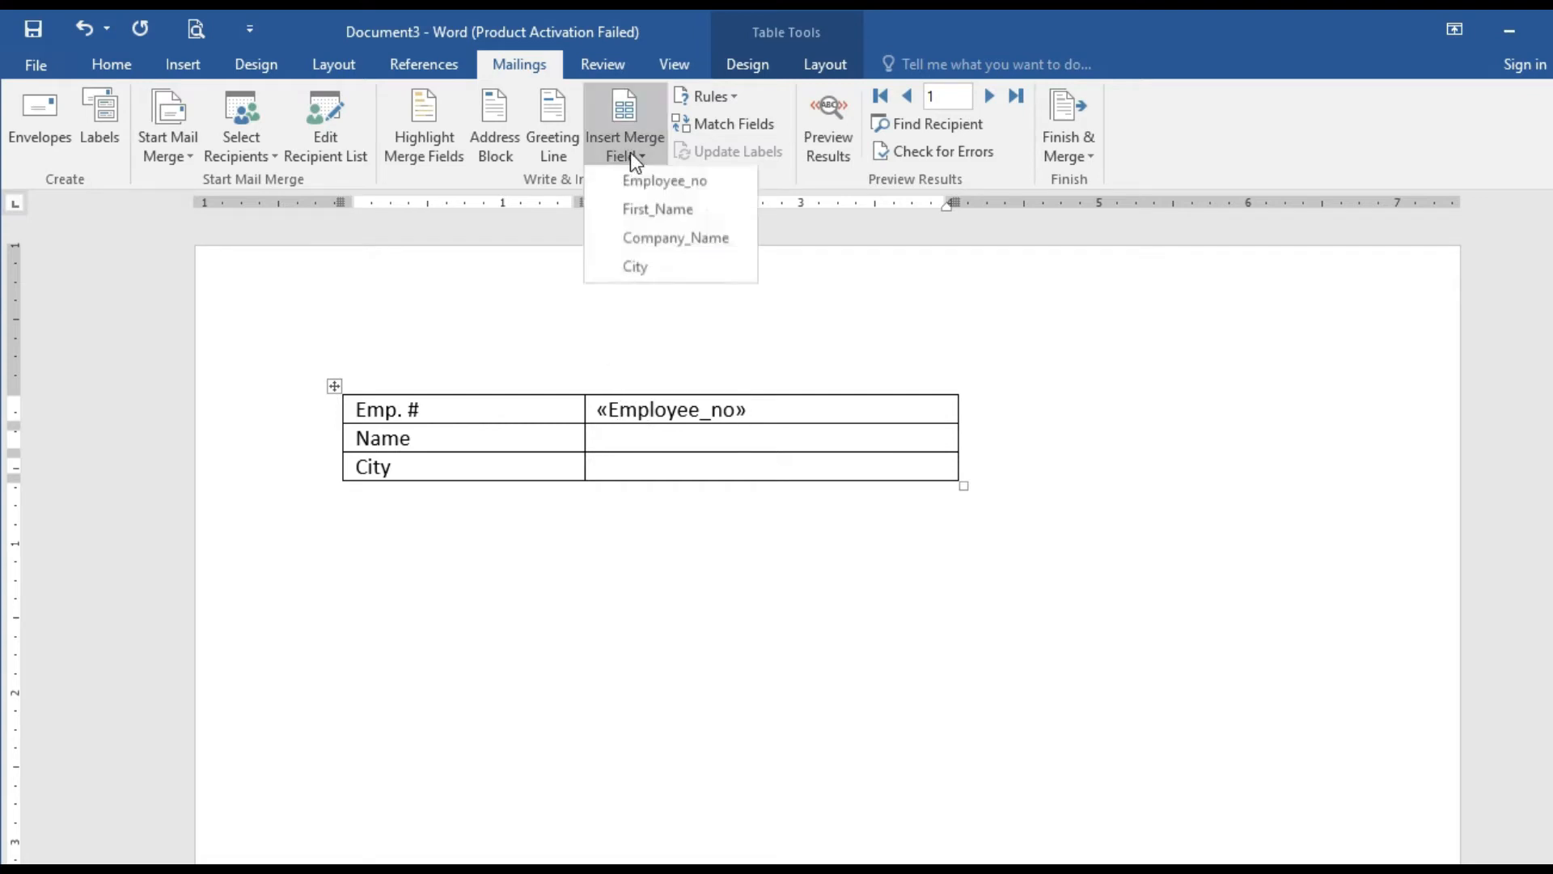
left_click(629, 212)
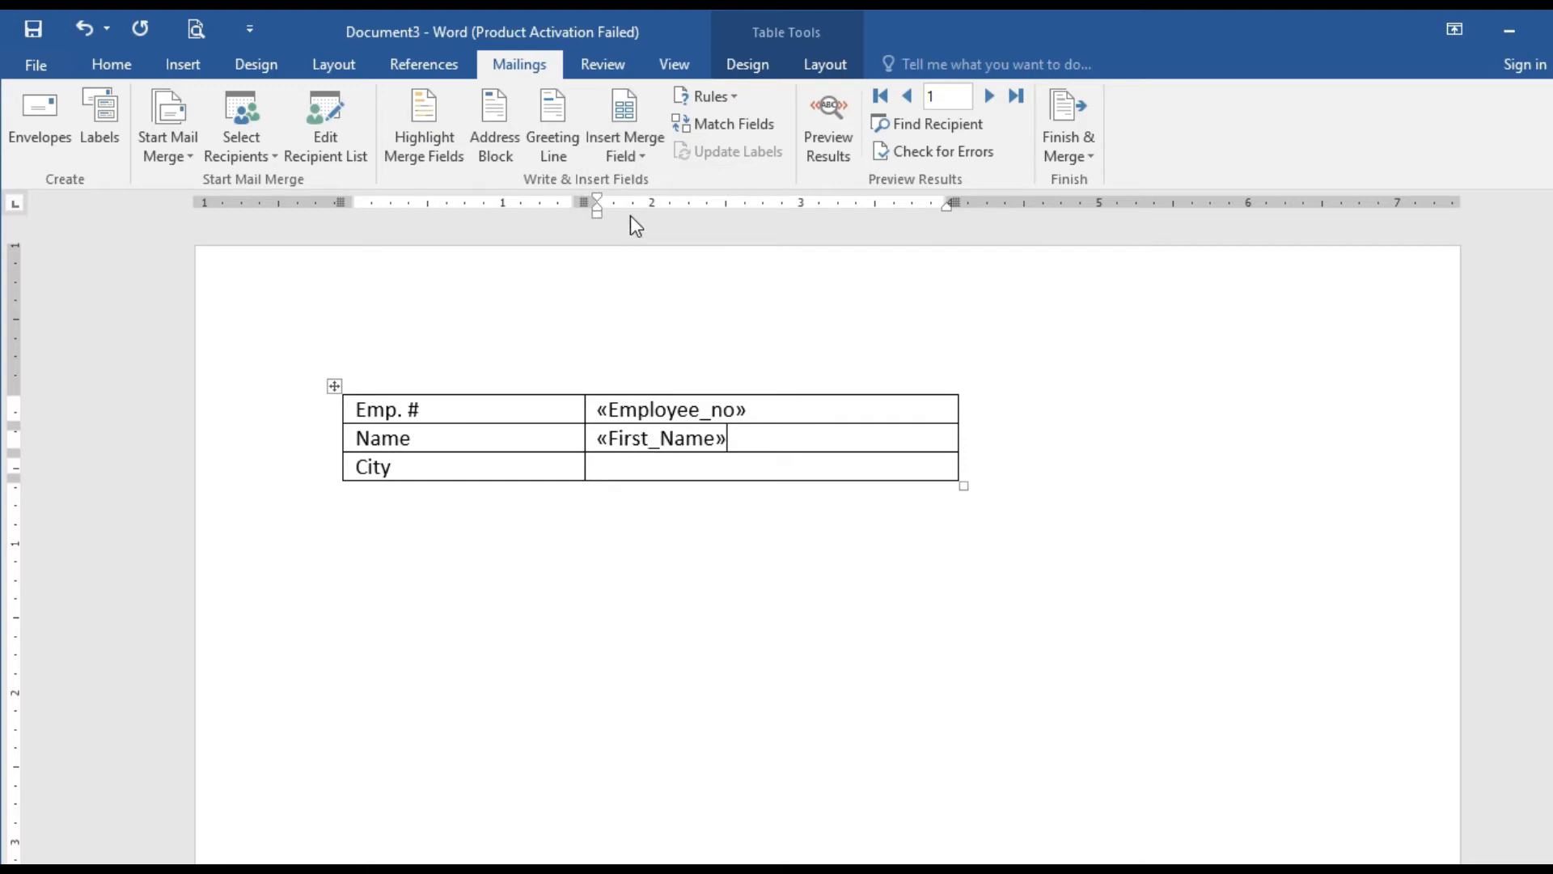
left_click(652, 464)
left_click(620, 156)
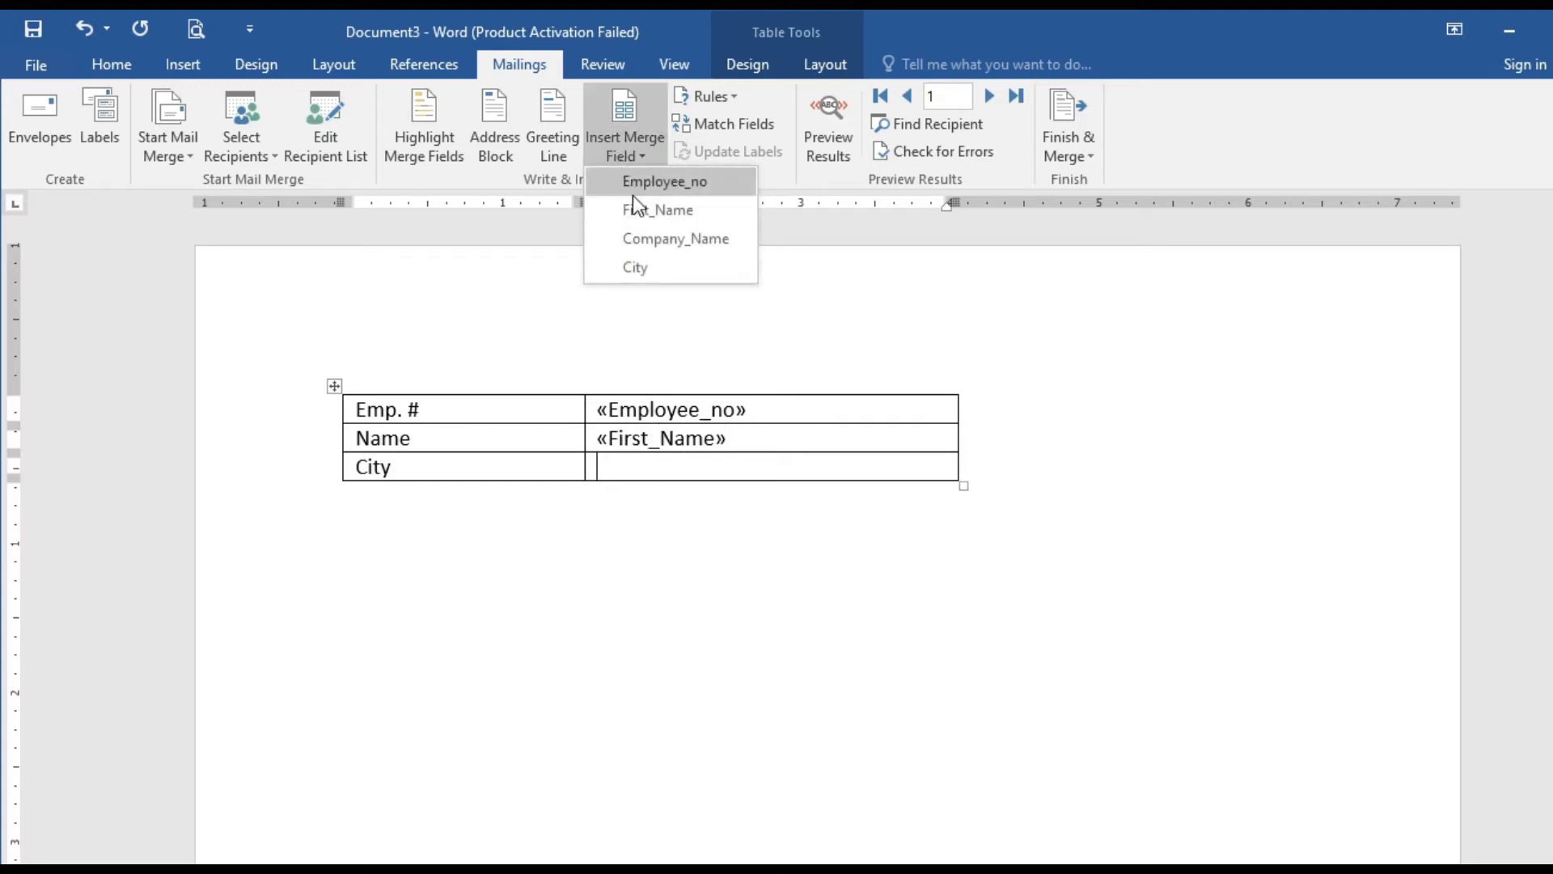
left_click(652, 268)
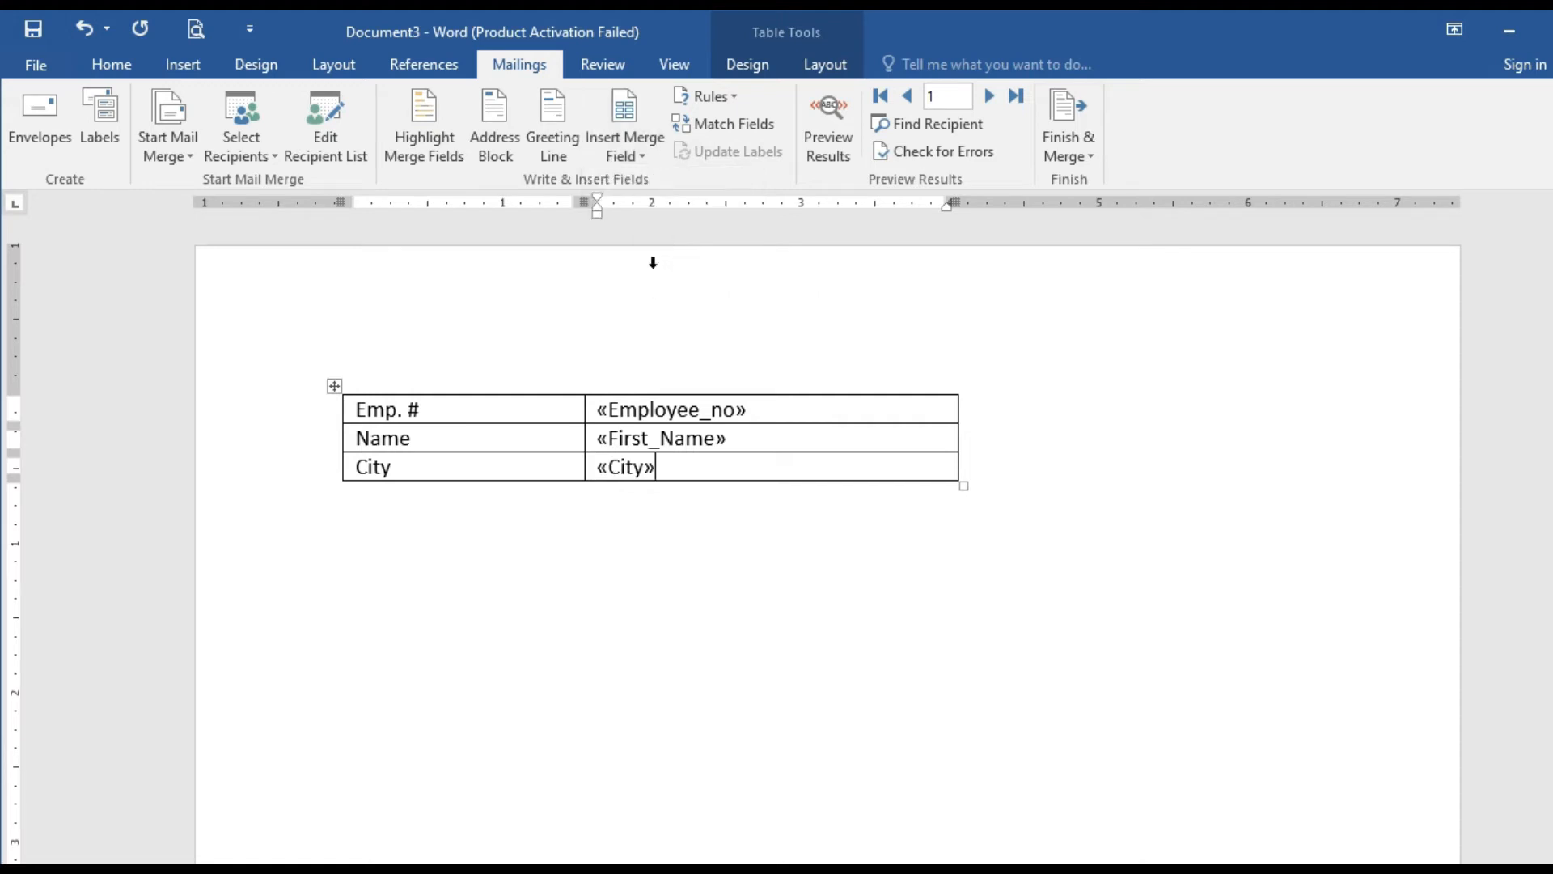
left_click(621, 410)
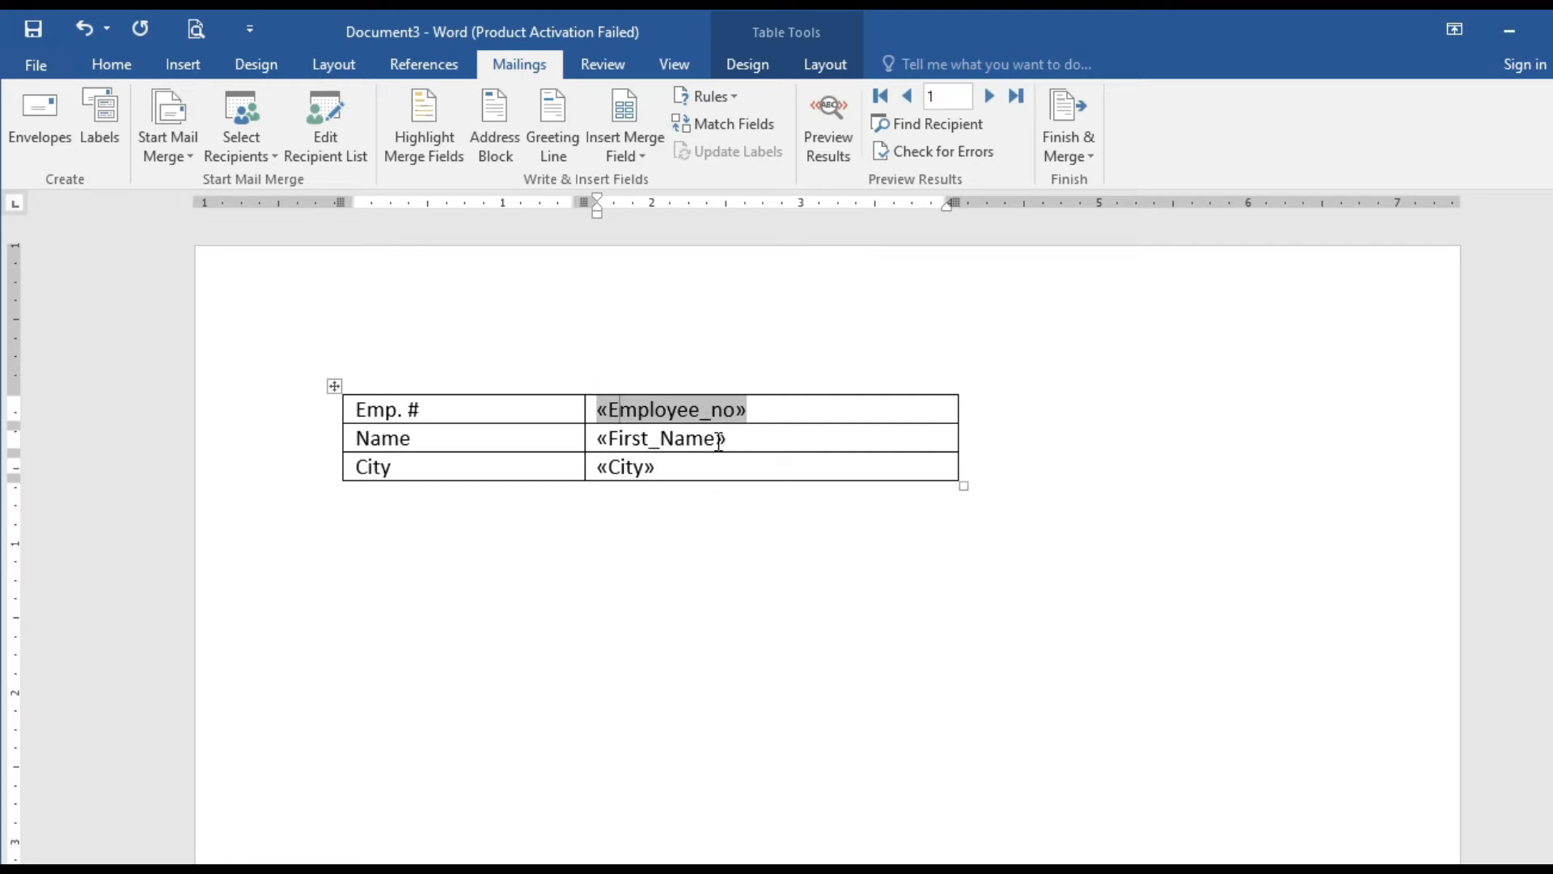
left_click(758, 414)
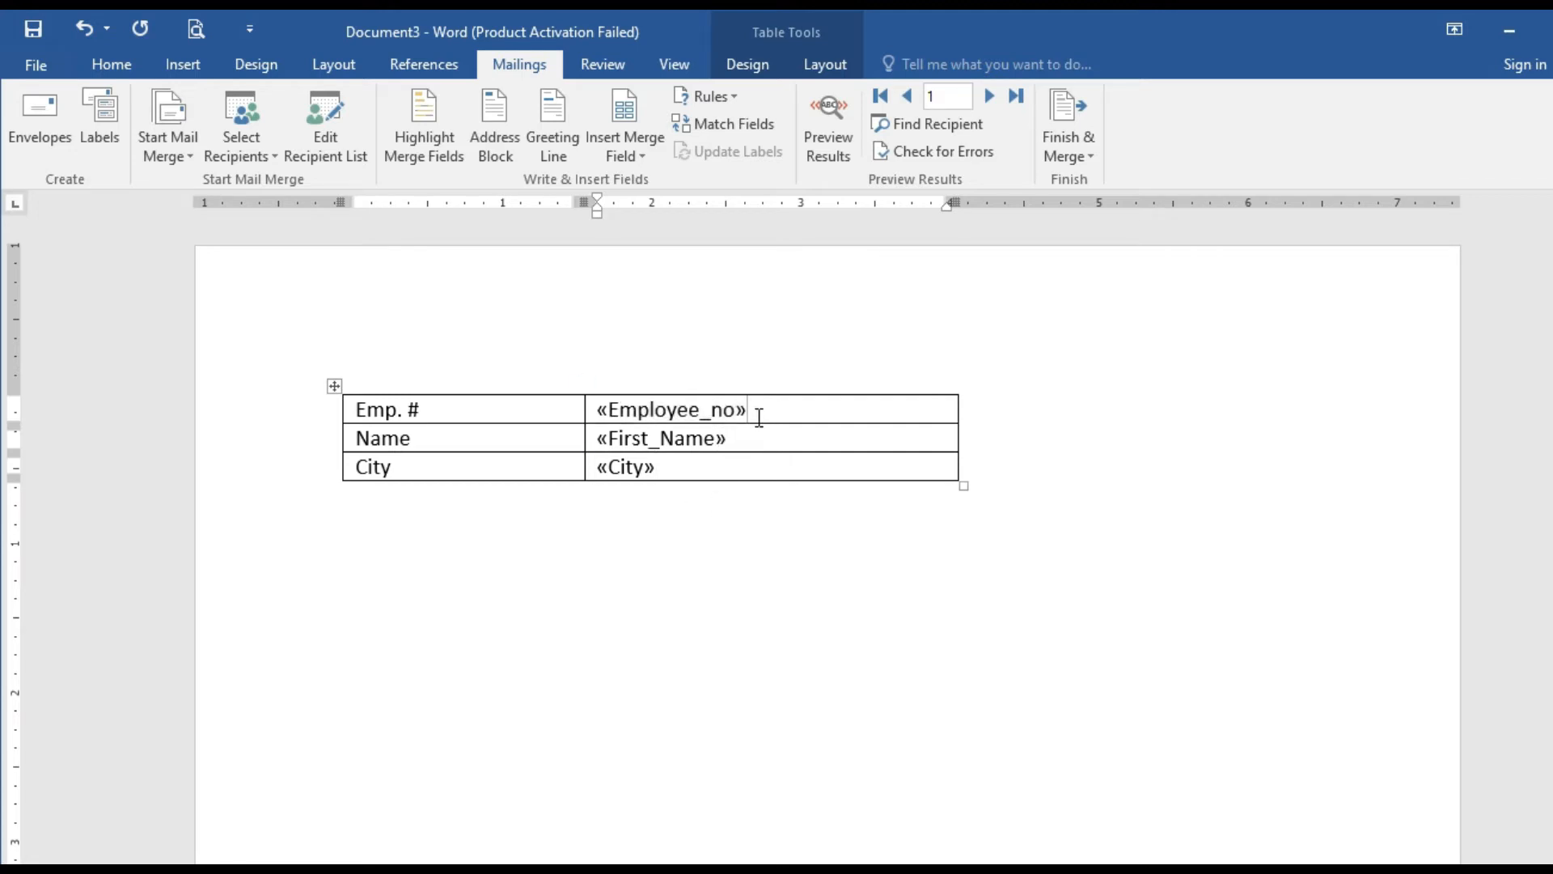
left_click(712, 414)
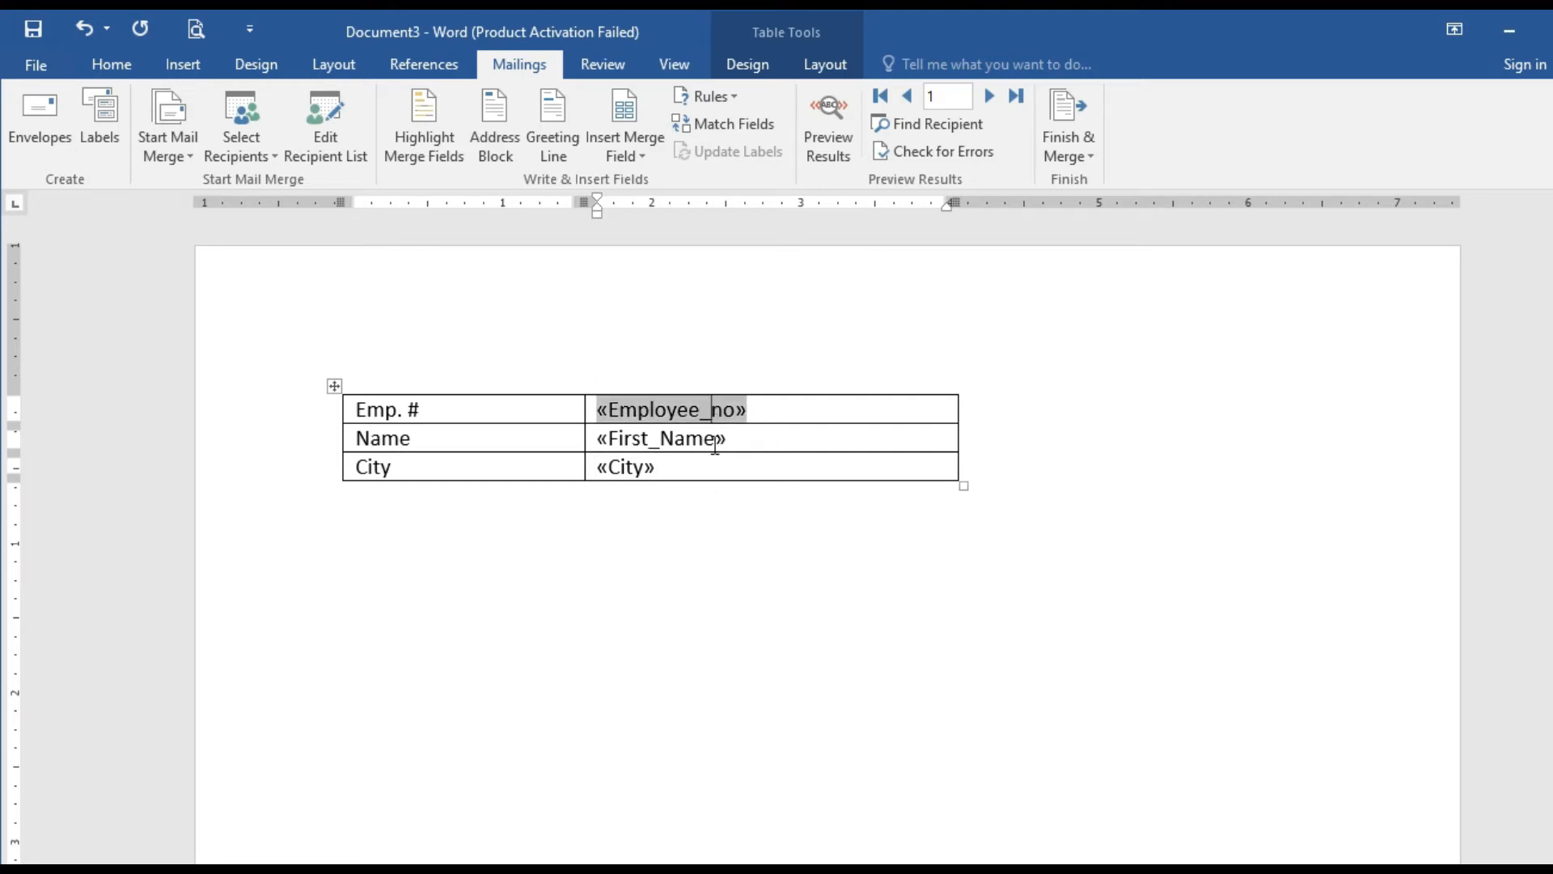
left_click(688, 437)
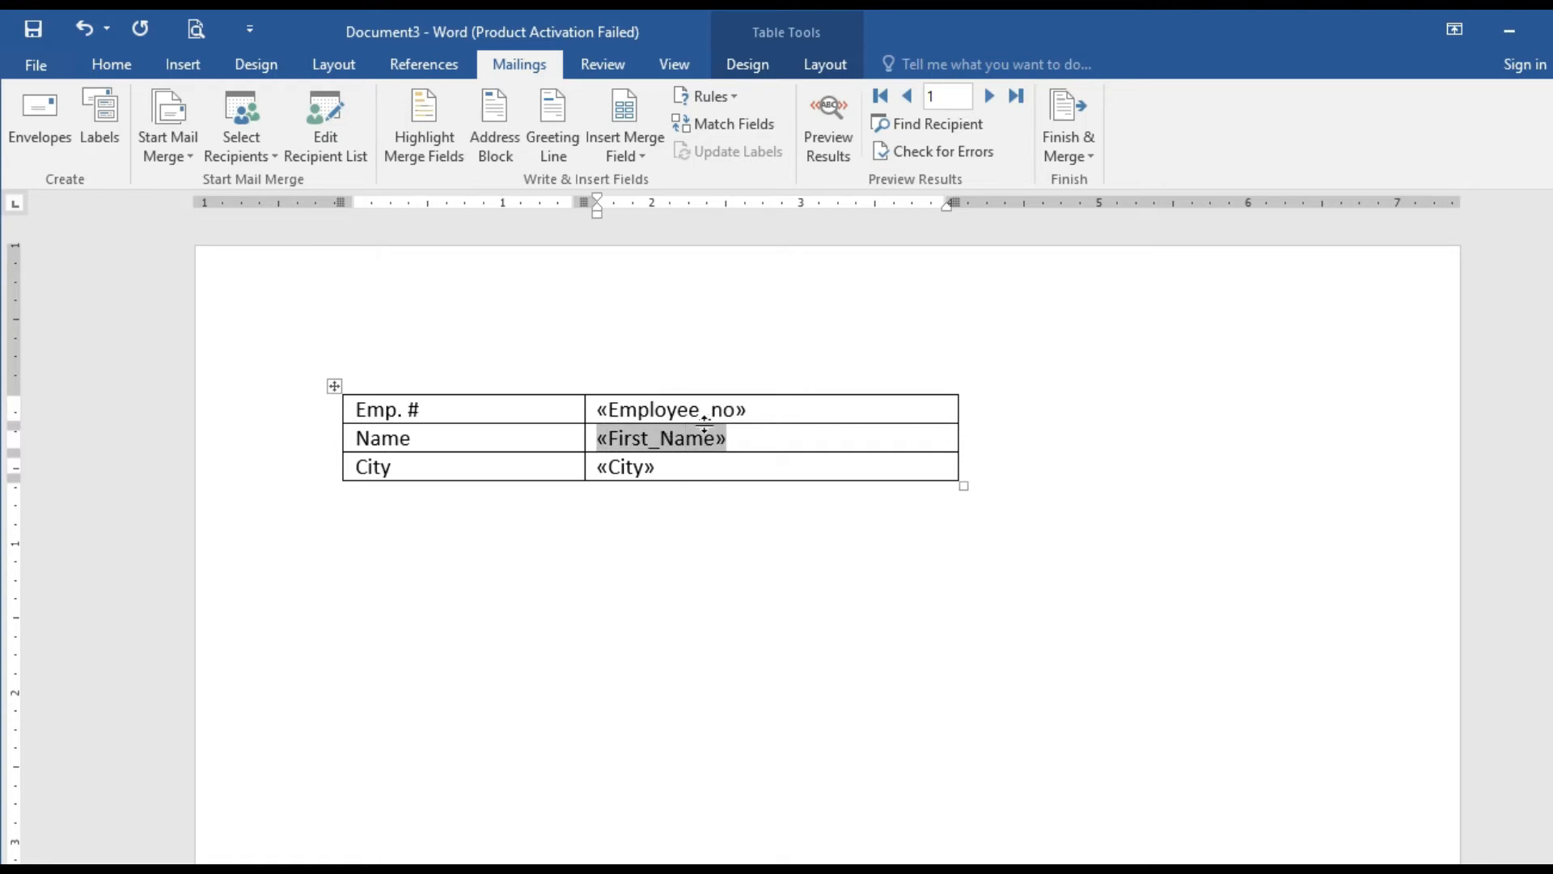
left_click(670, 409)
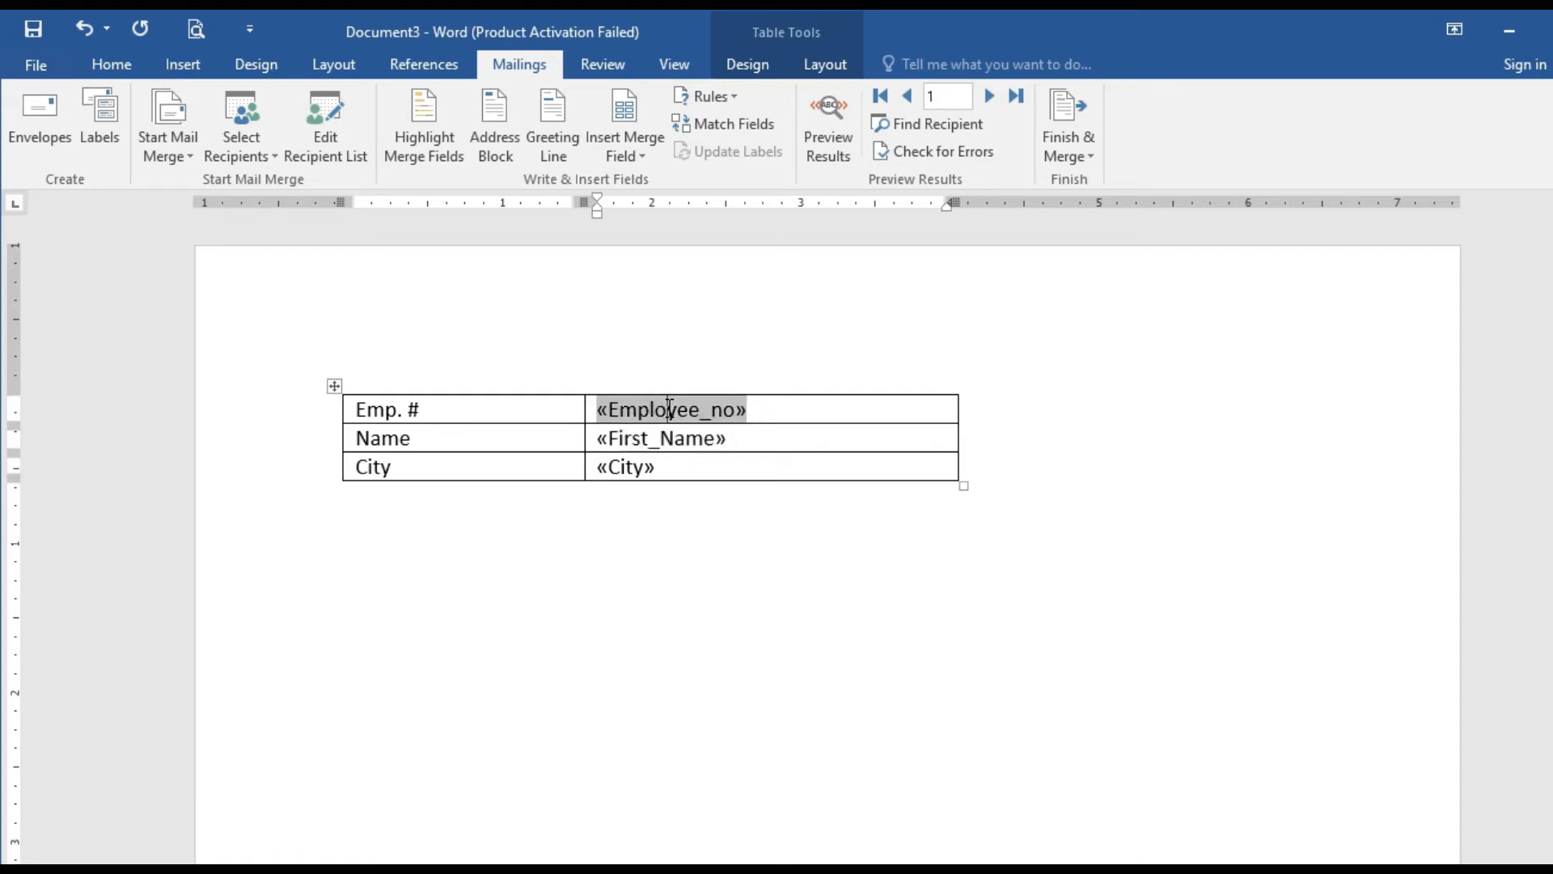
Preview the merged results in the table and browse back and forth through recipient records 1 to 3
left_click(832, 123)
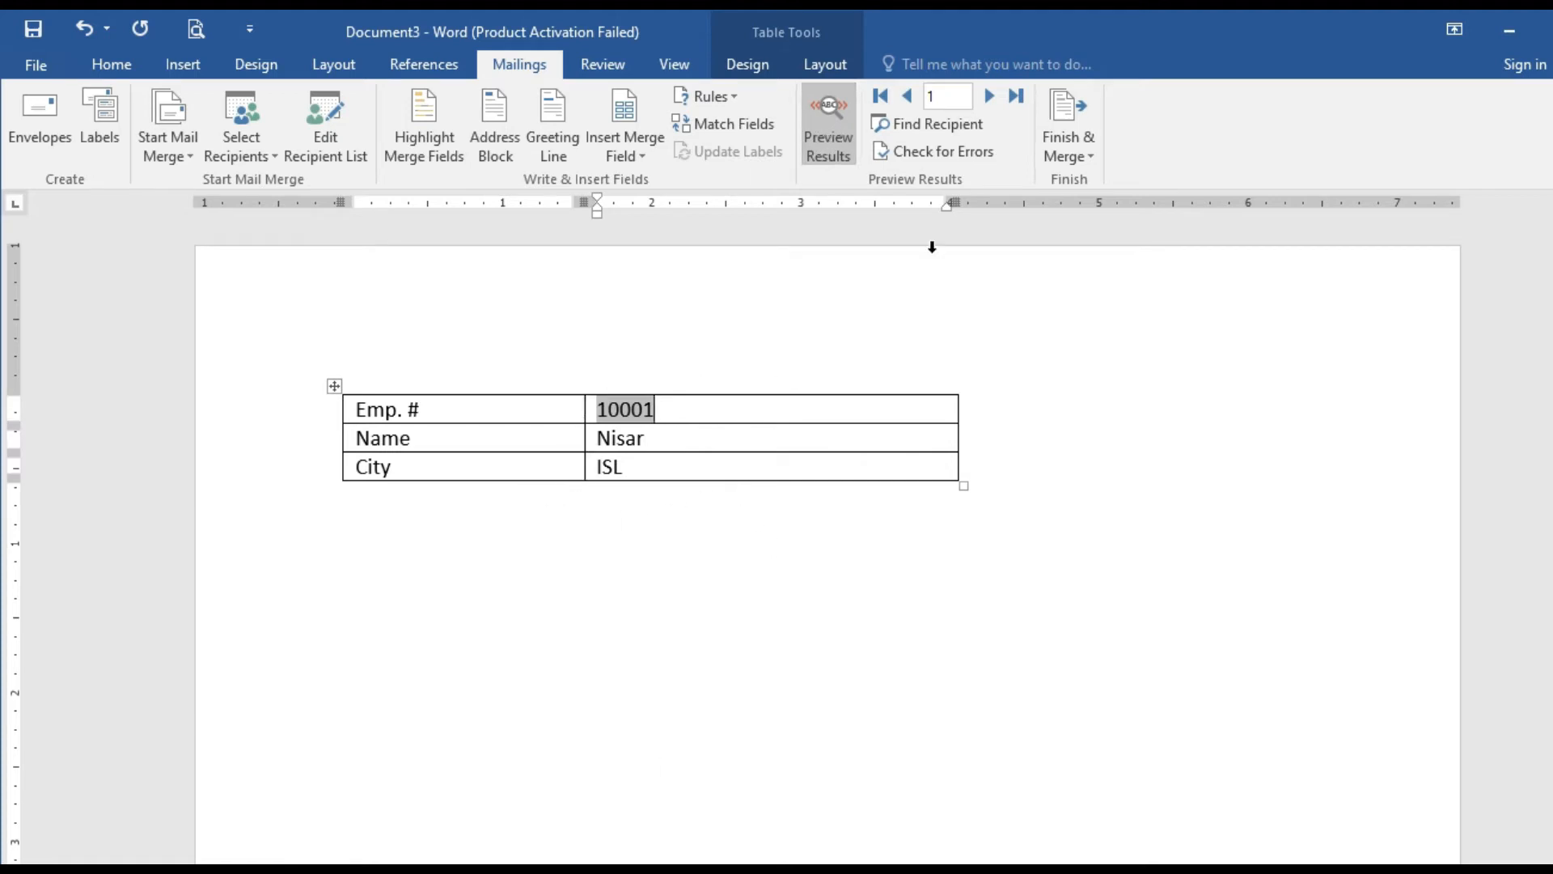
left_click(990, 97)
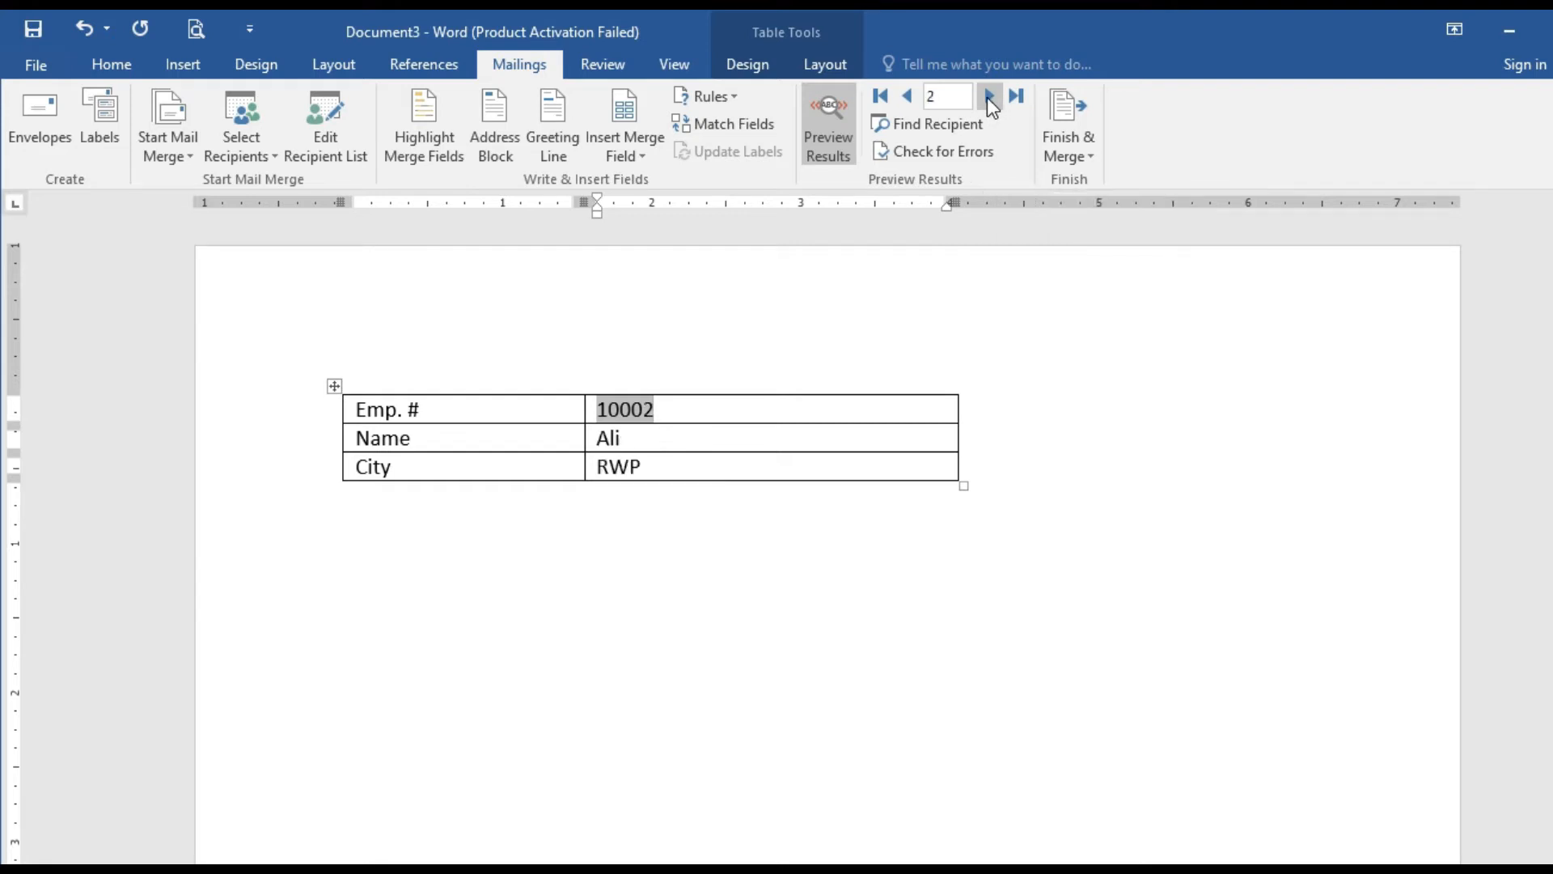
left_click(991, 98)
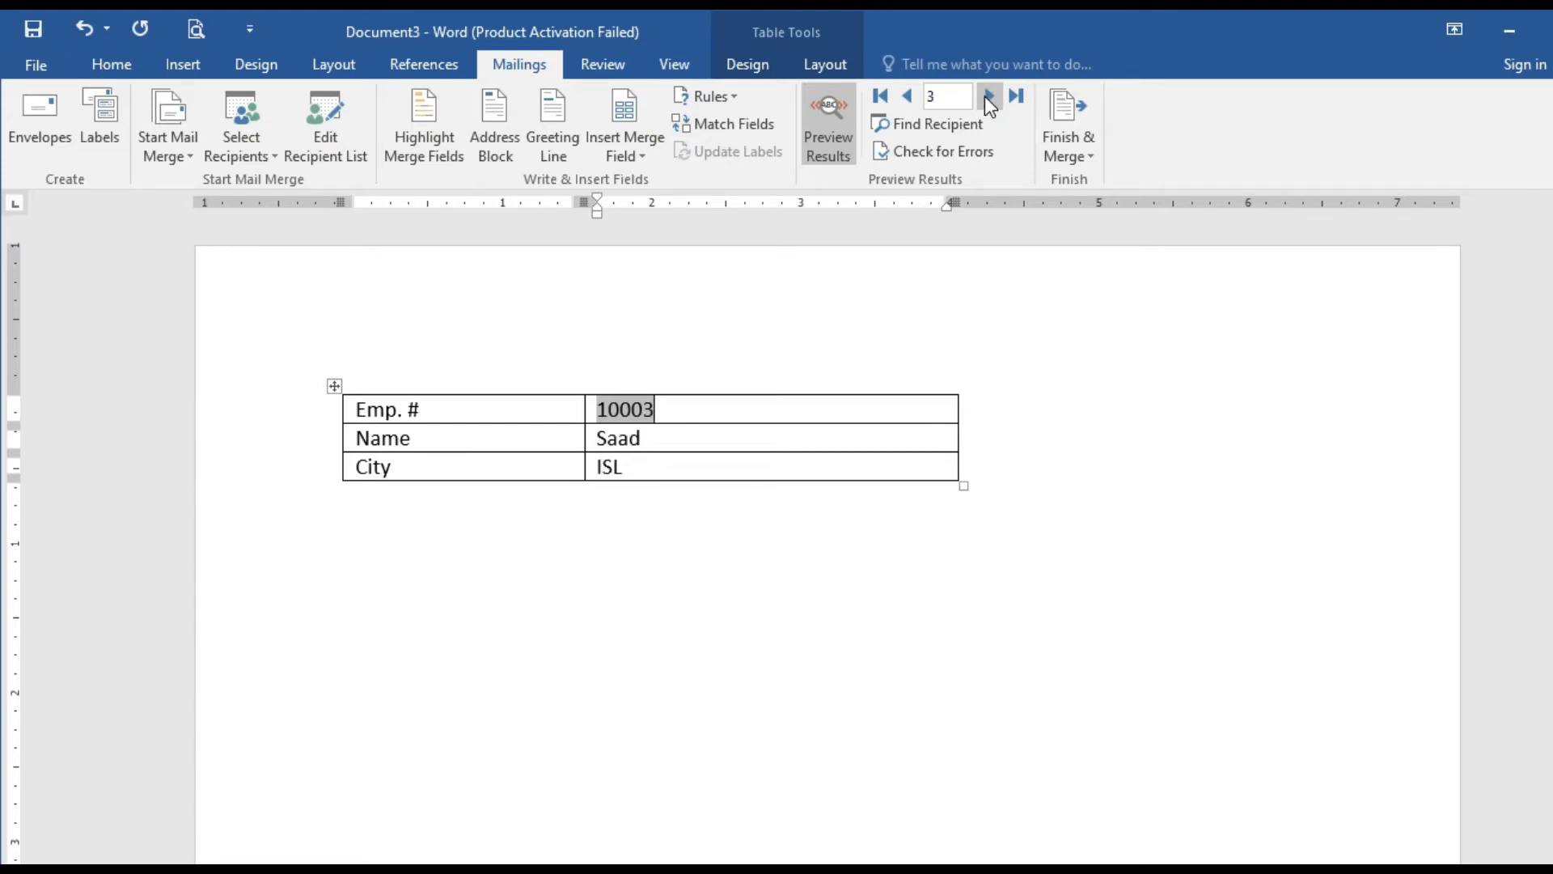
left_click(908, 95)
left_click(908, 96)
left_click(987, 99)
left_click(987, 99)
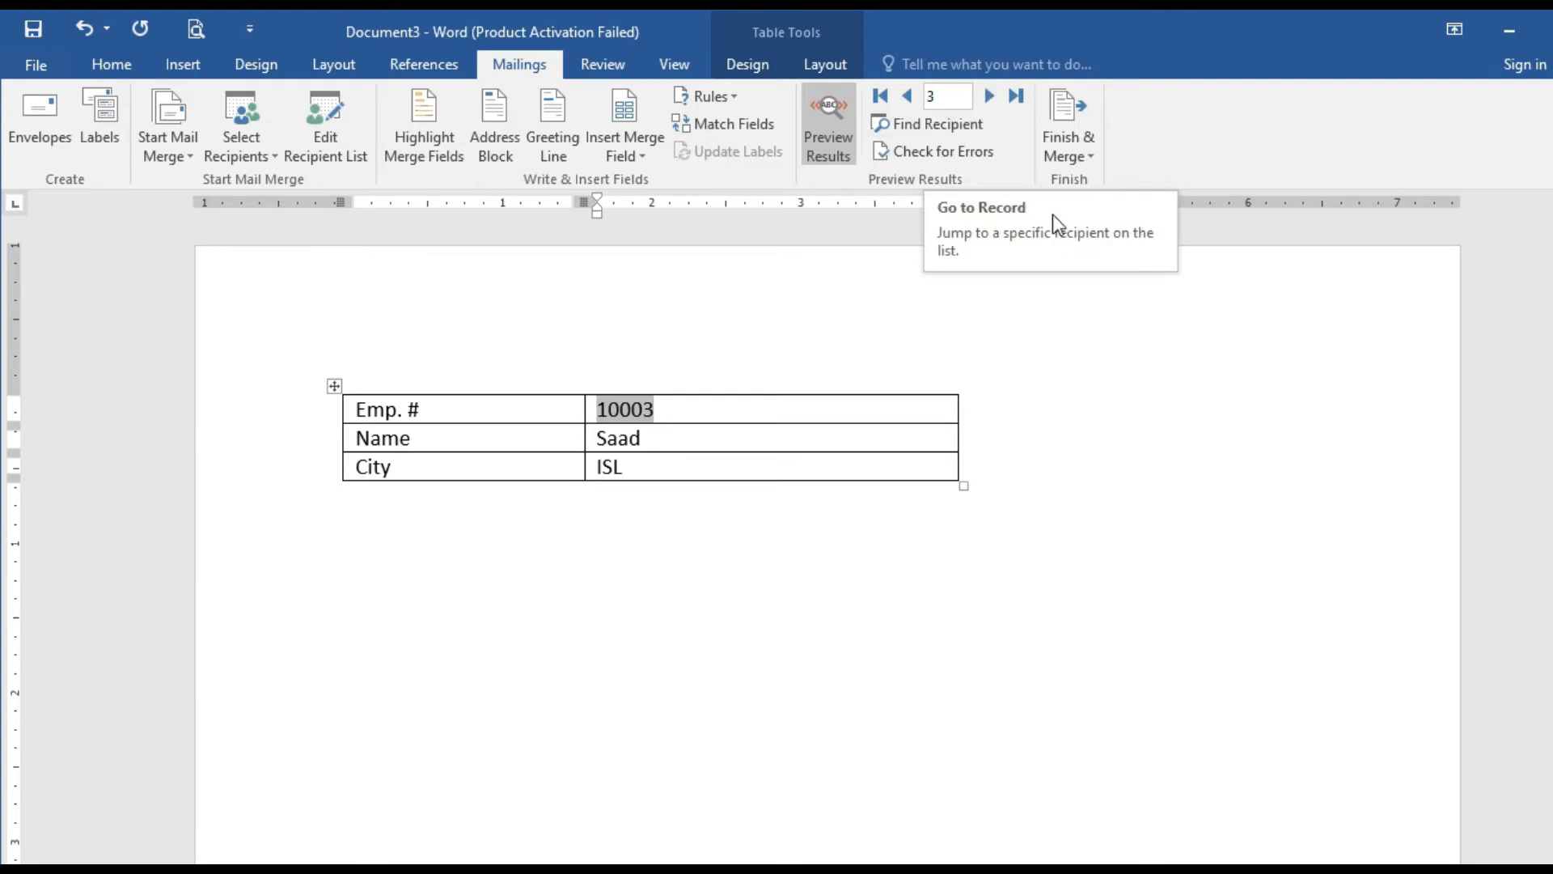
left_click(900, 97)
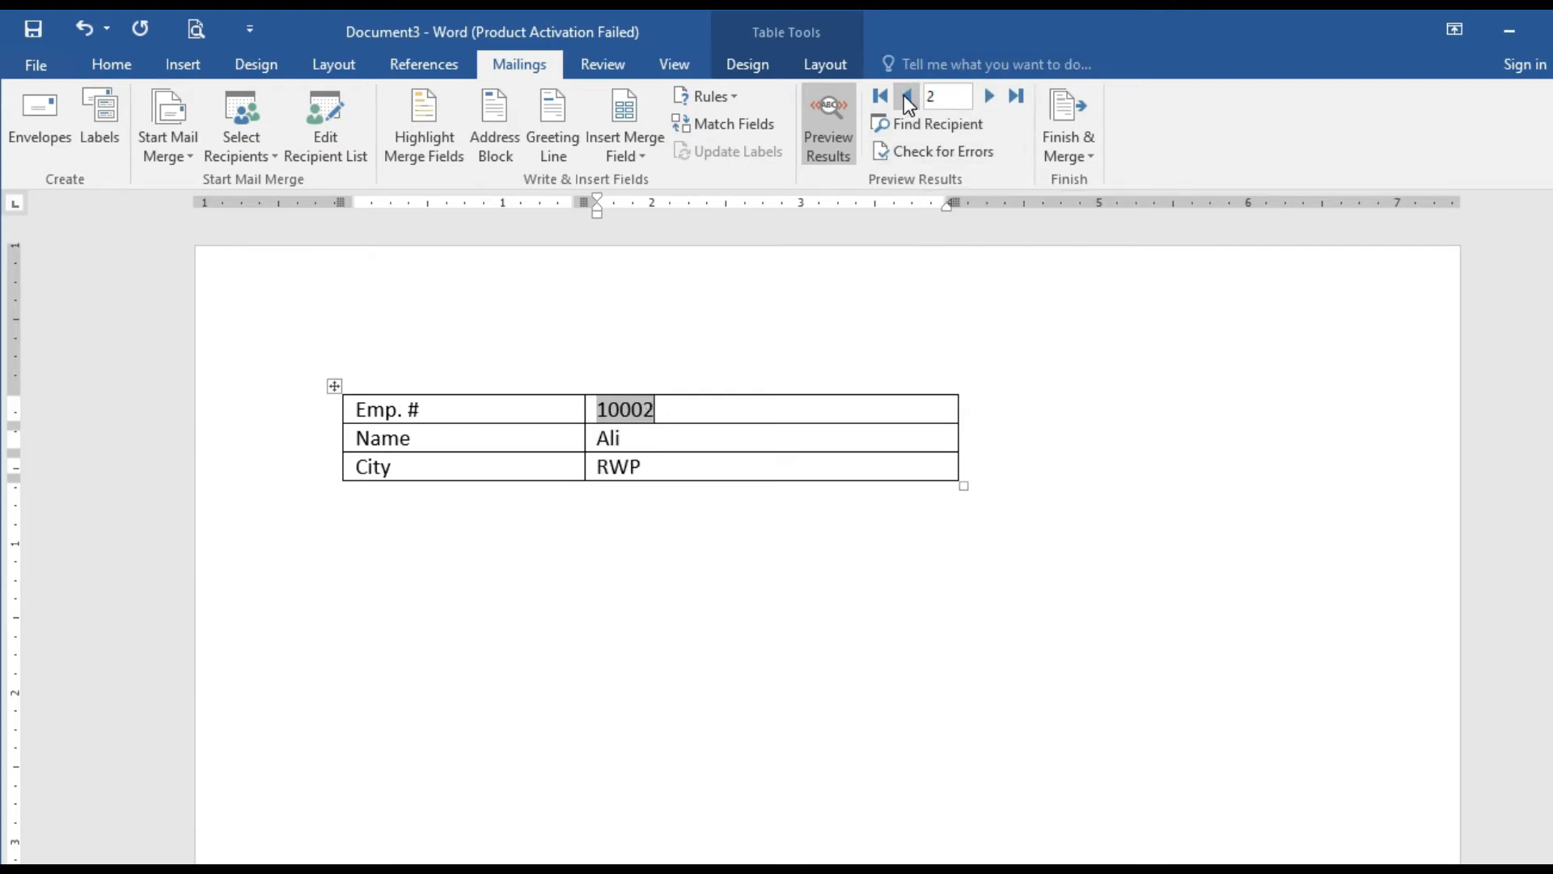
left_click(904, 97)
left_click(989, 98)
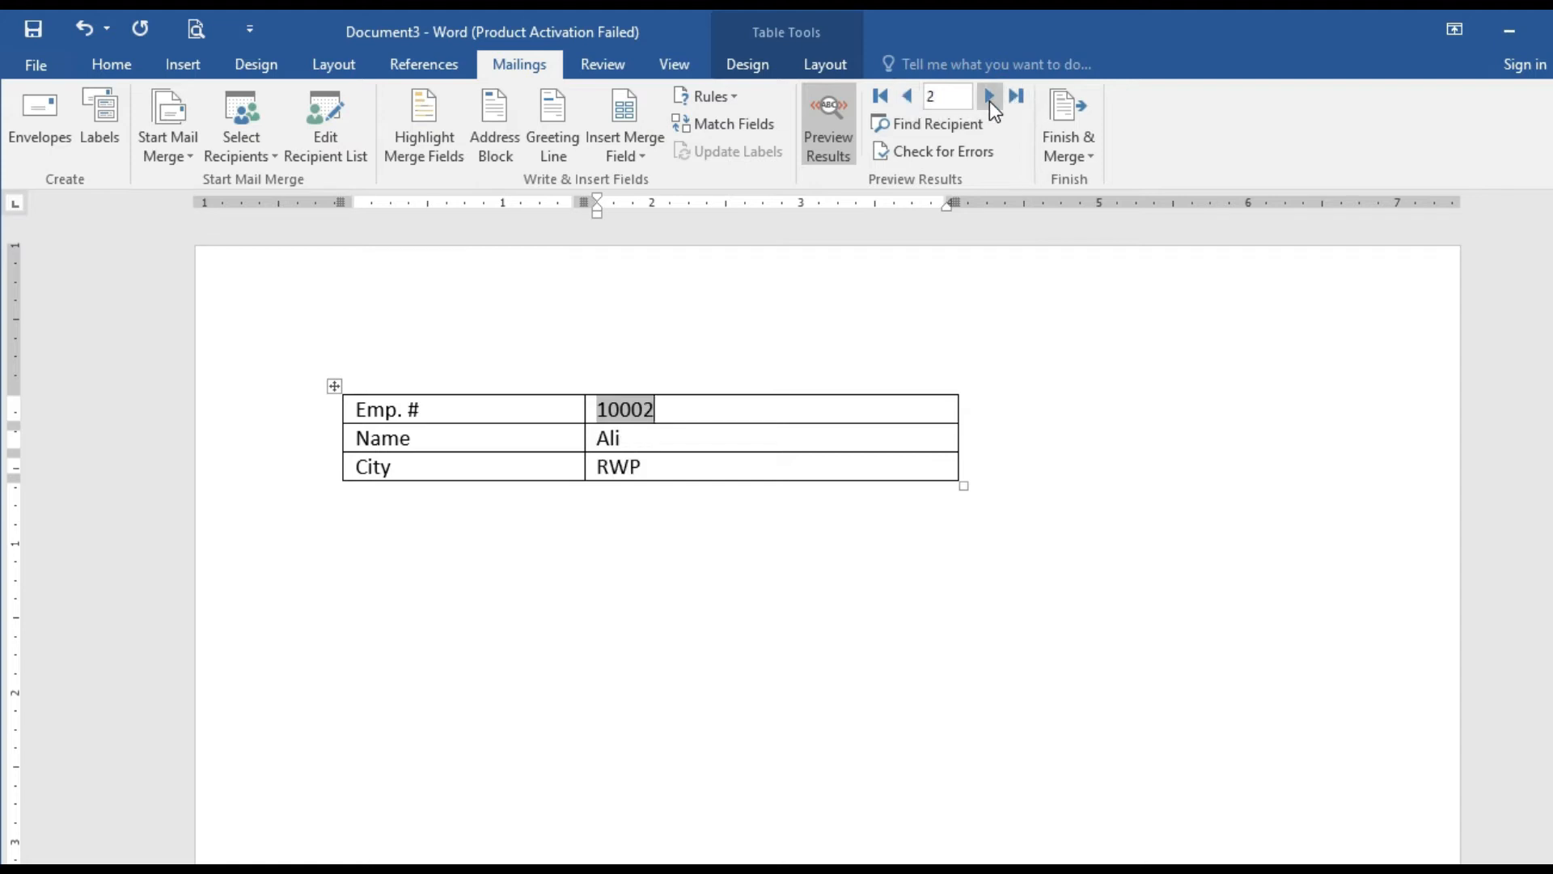
left_click(670, 555)
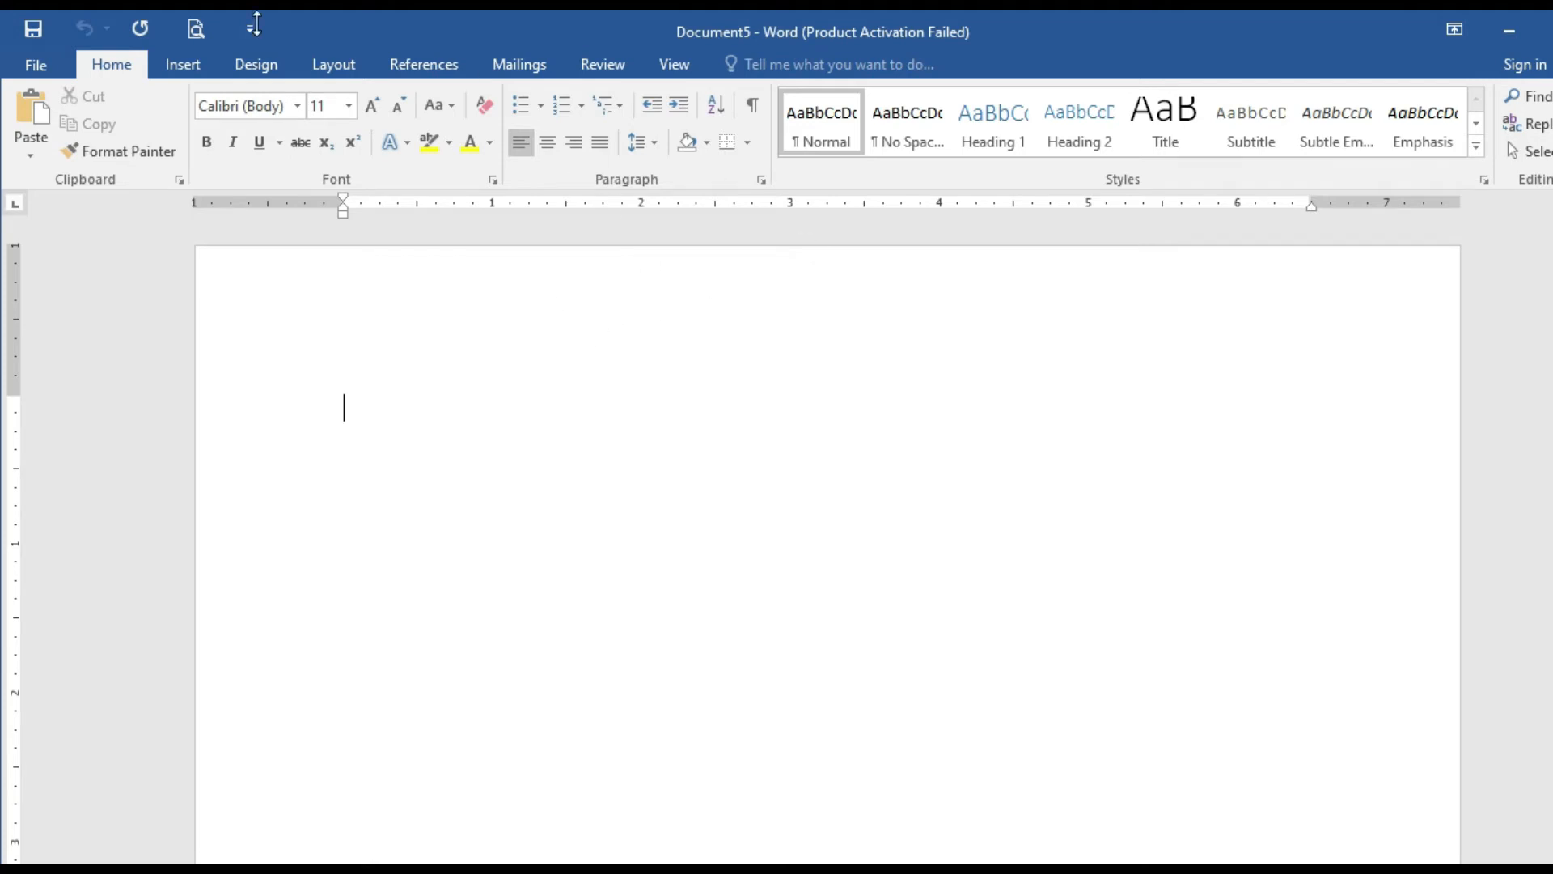
Insert a table with 2 columns and 6 rows in the blank document, narrowing the columns to about 1.7 and 2.9 inches
left_click(174, 63)
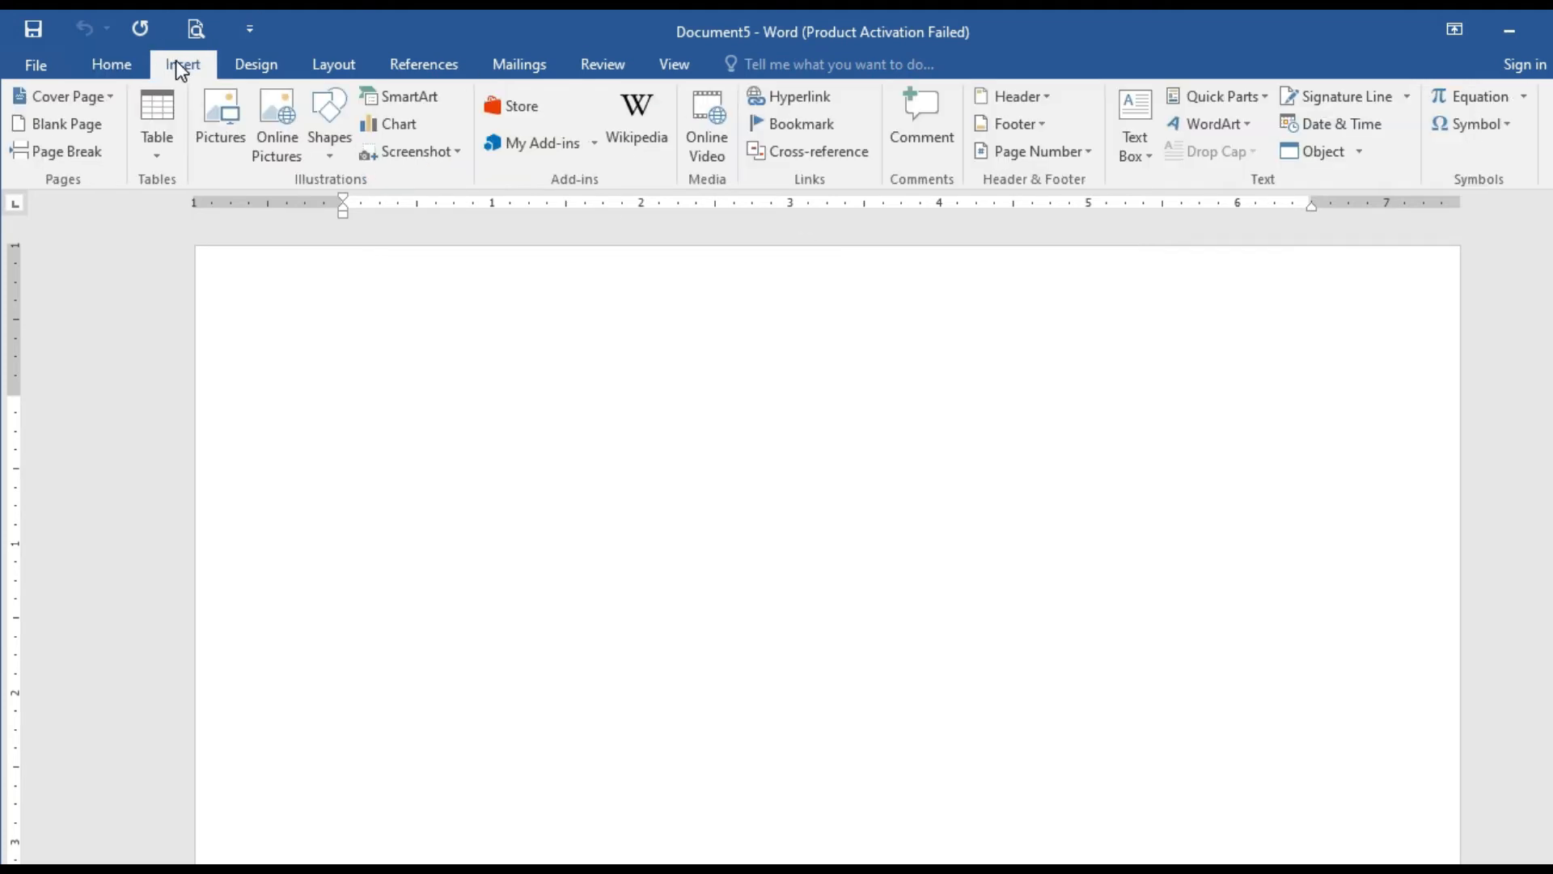
left_click(154, 158)
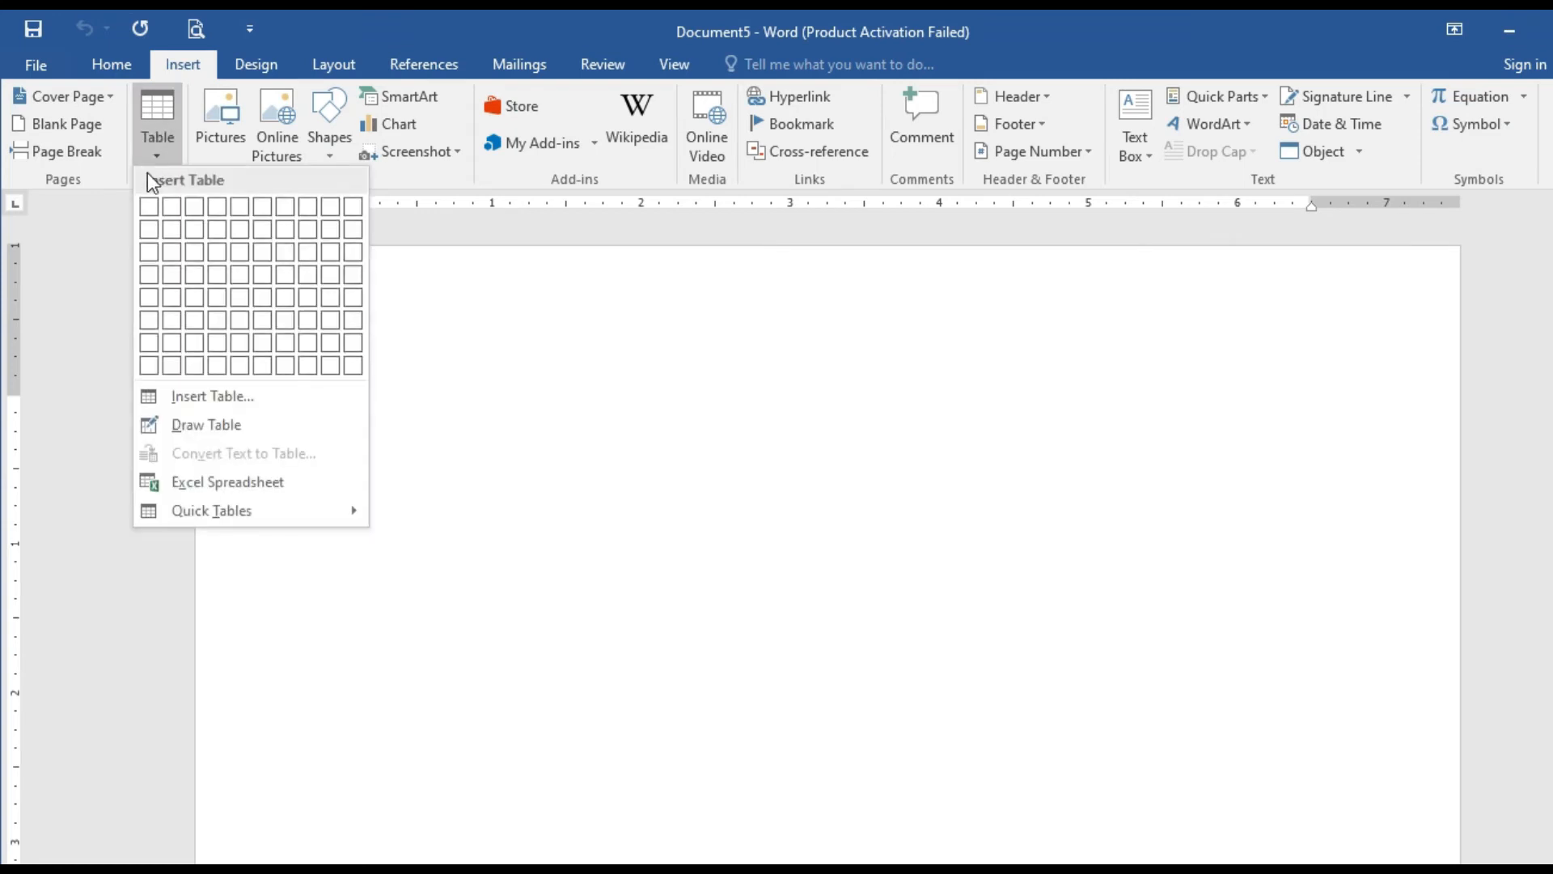
left_click(207, 396)
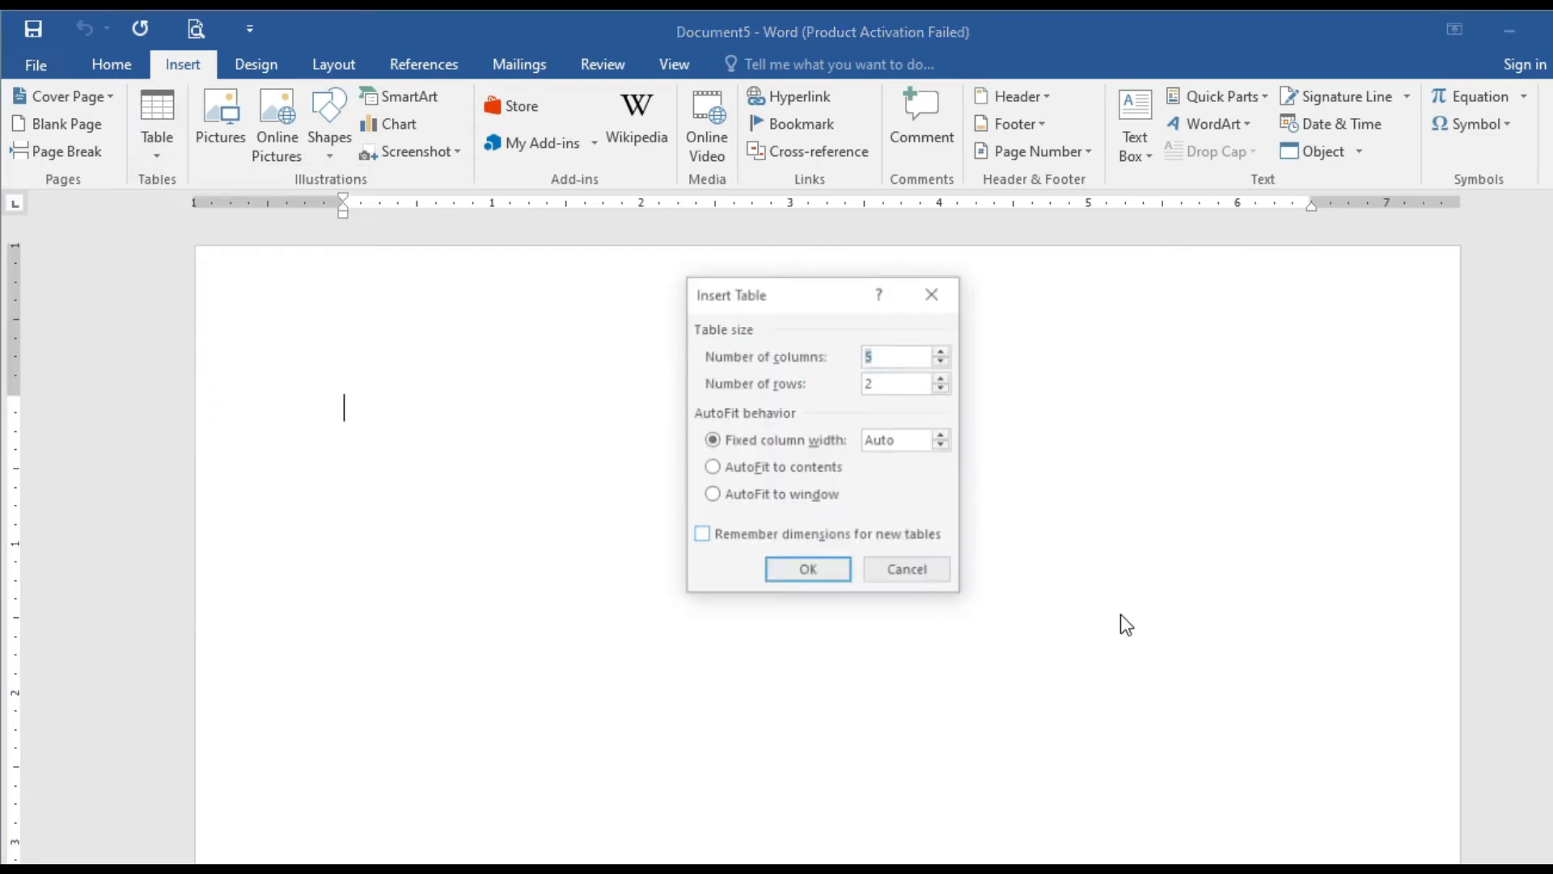
left_click(943, 362)
left_click(943, 361)
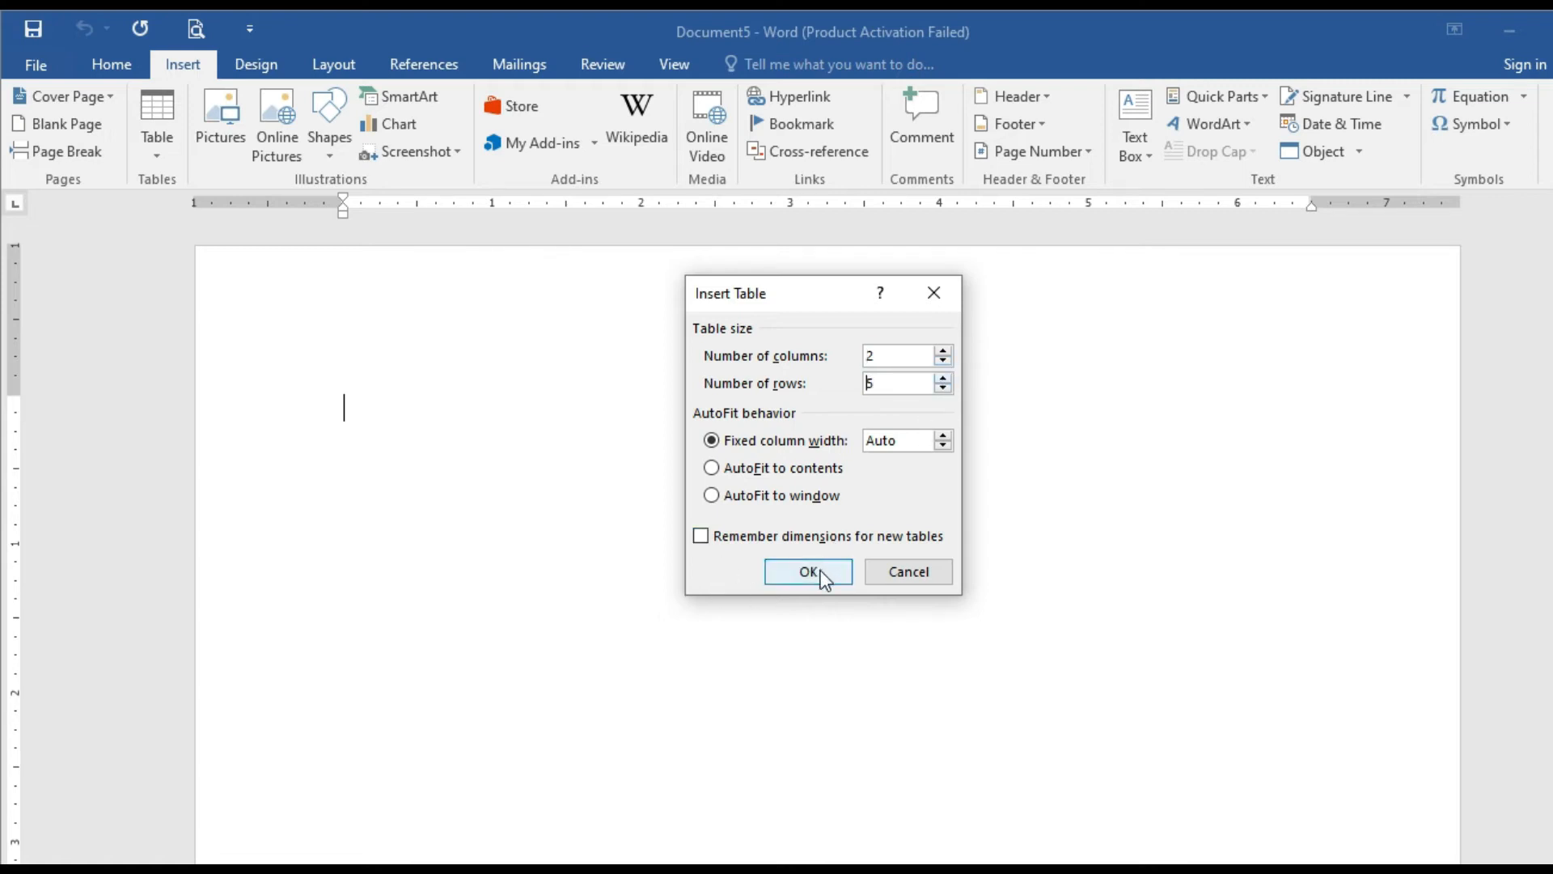
left_click(943, 377)
left_click(790, 576)
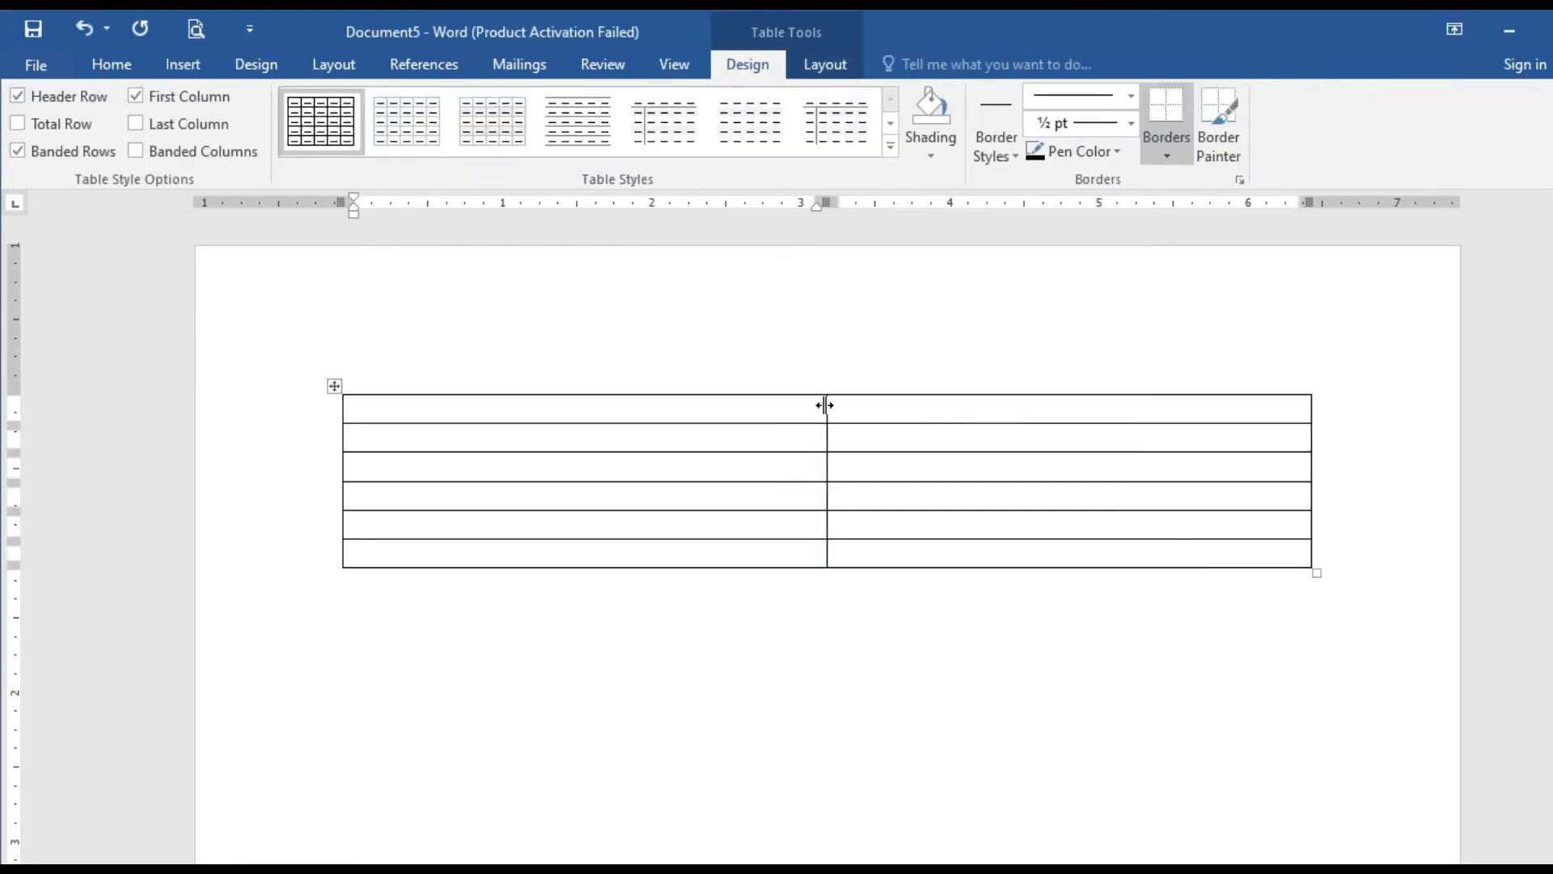
left_click_drag(825, 405, 595, 413)
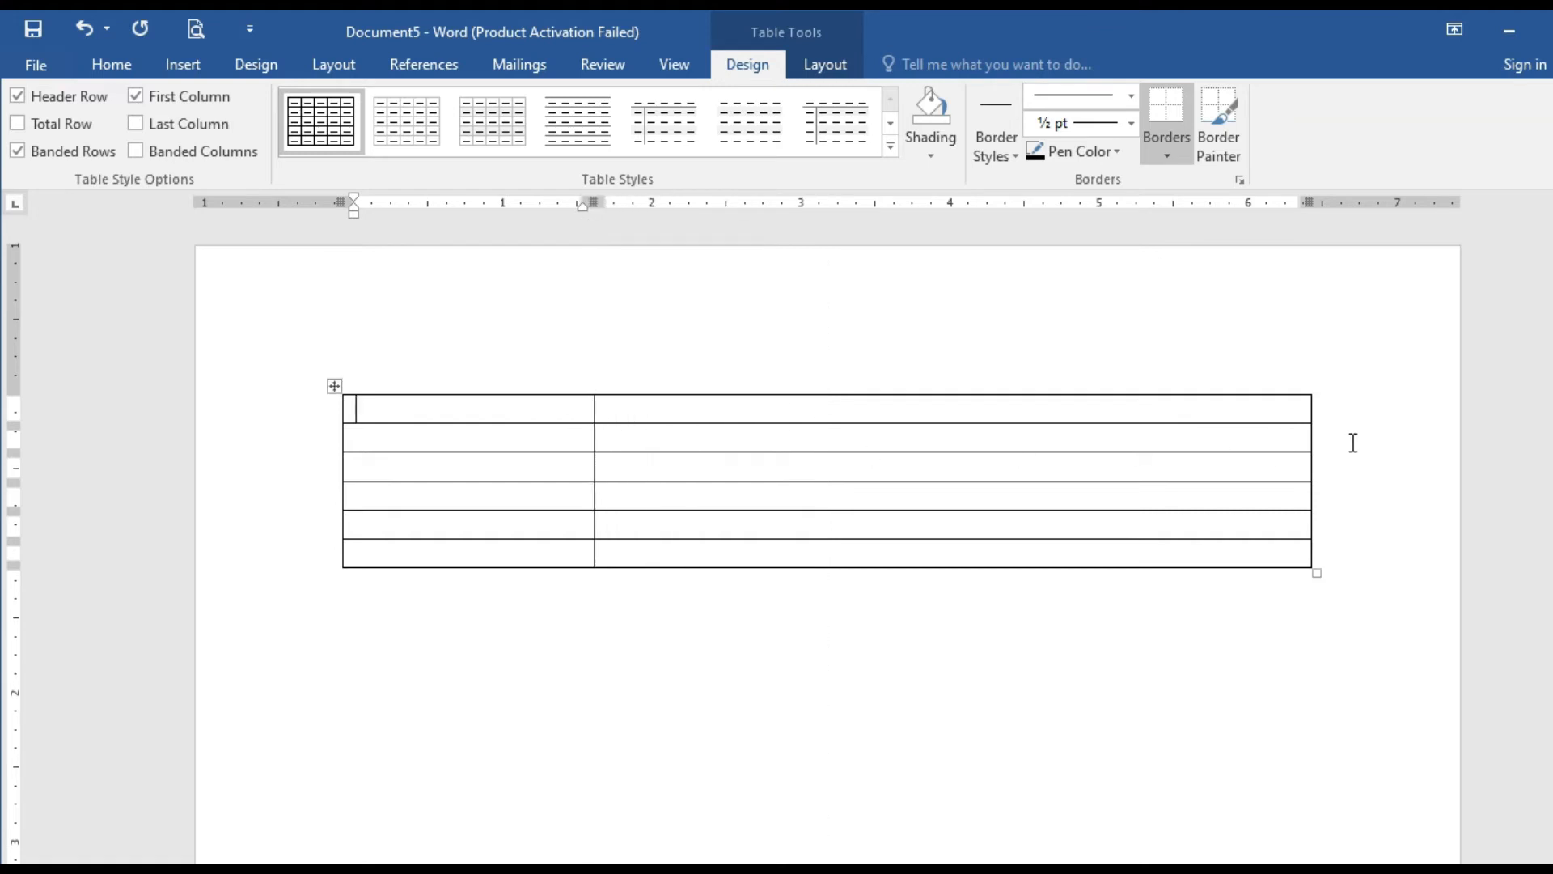
left_click_drag(1311, 415, 1023, 424)
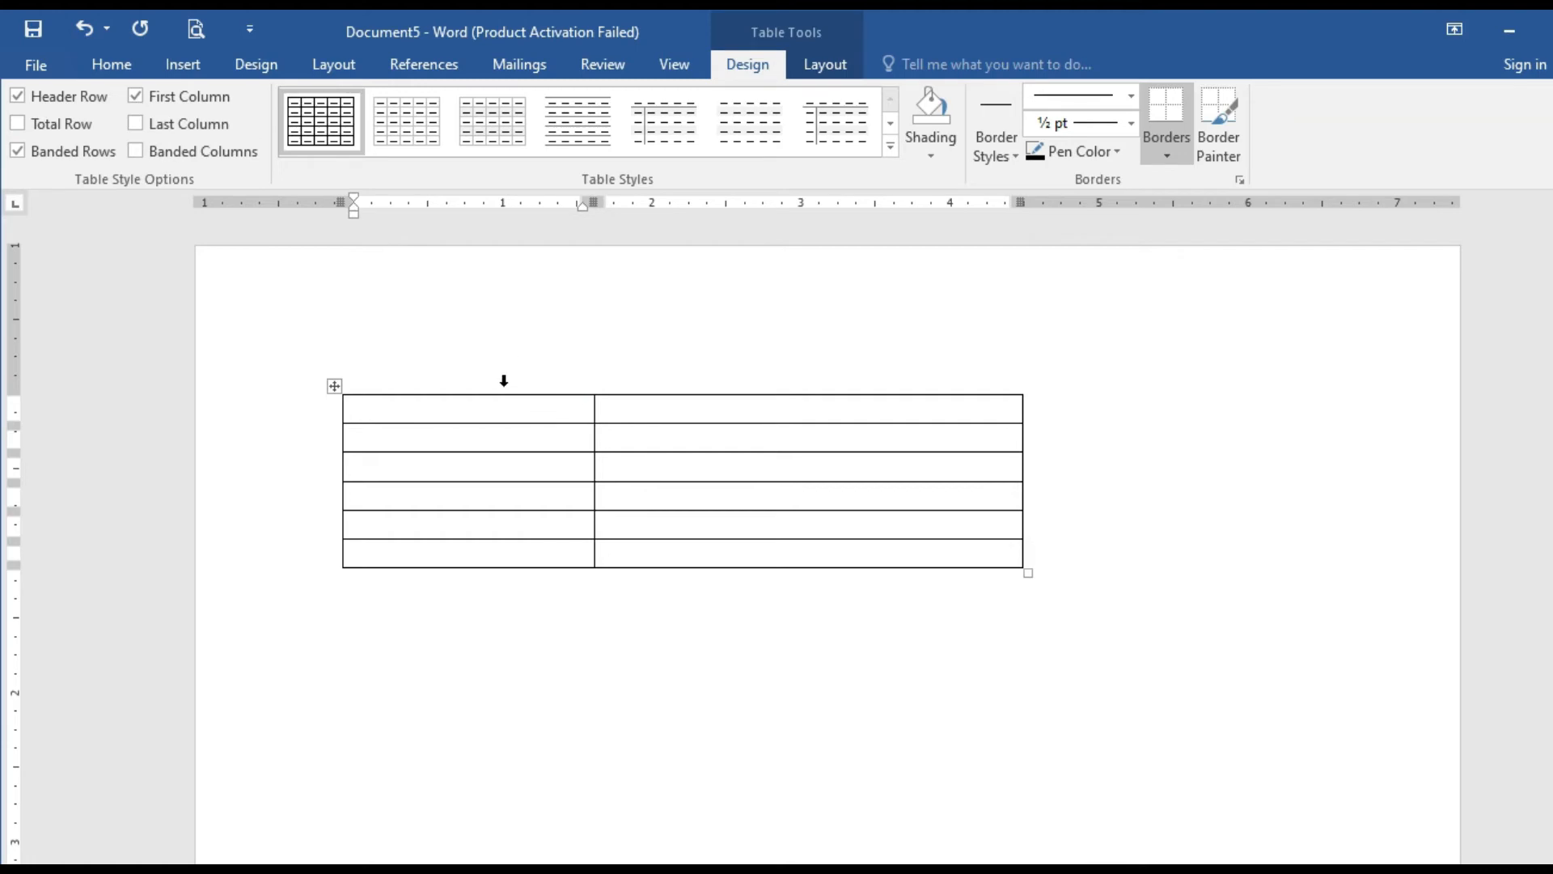
Use Sheet1$ of the existing Excel file Mail Merge in D:\Urdu\DM-U-W-06 Mail Merge as the recipient list, with first-row column headers
left_click(512, 66)
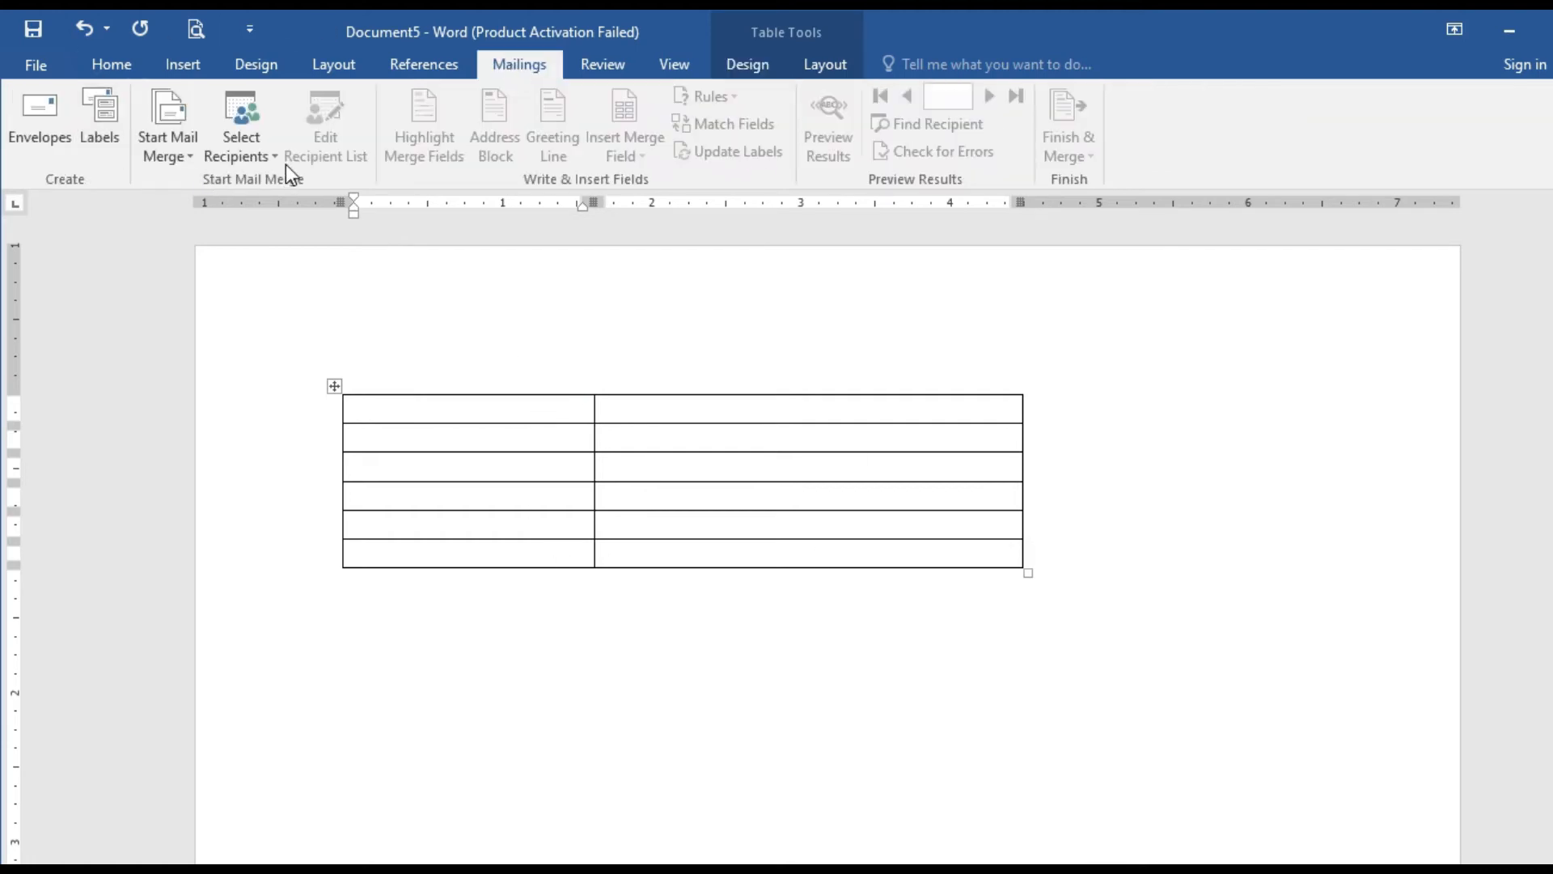
left_click(251, 154)
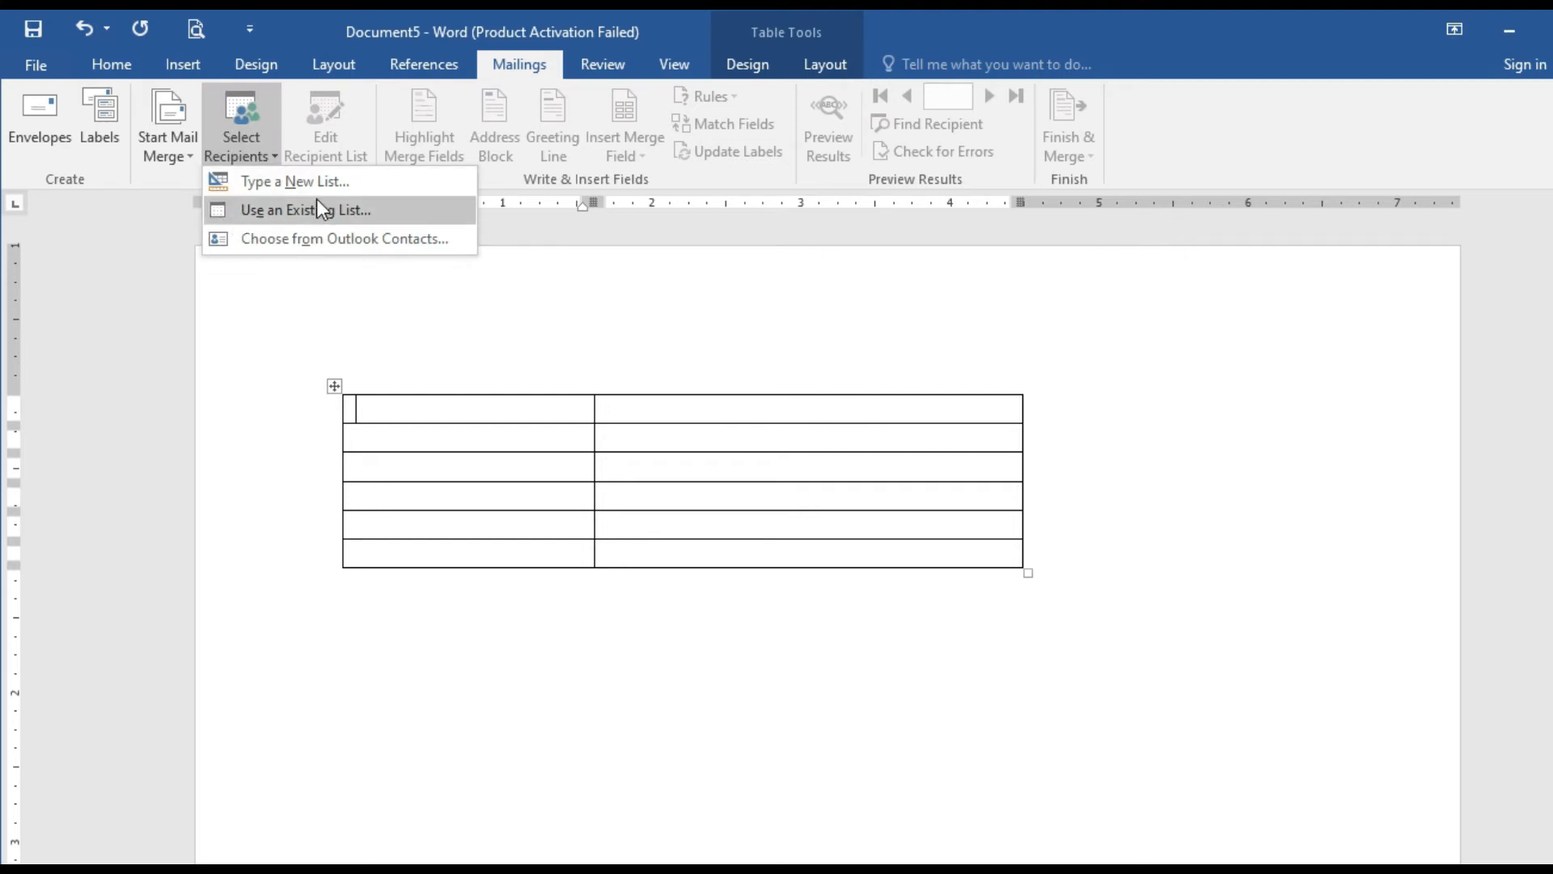
left_click(267, 210)
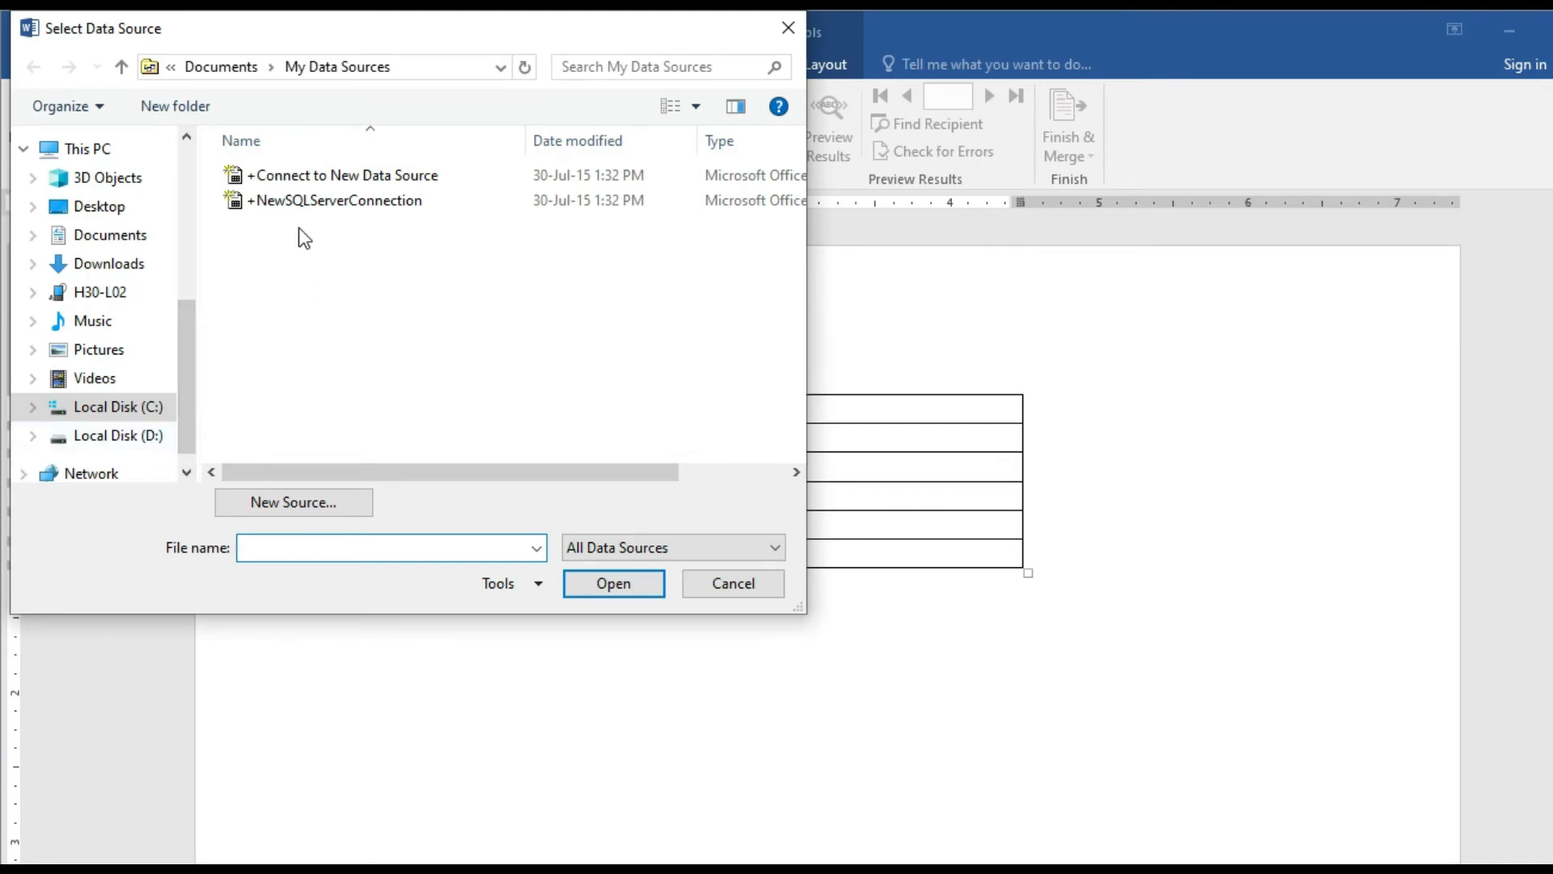
left_click(122, 437)
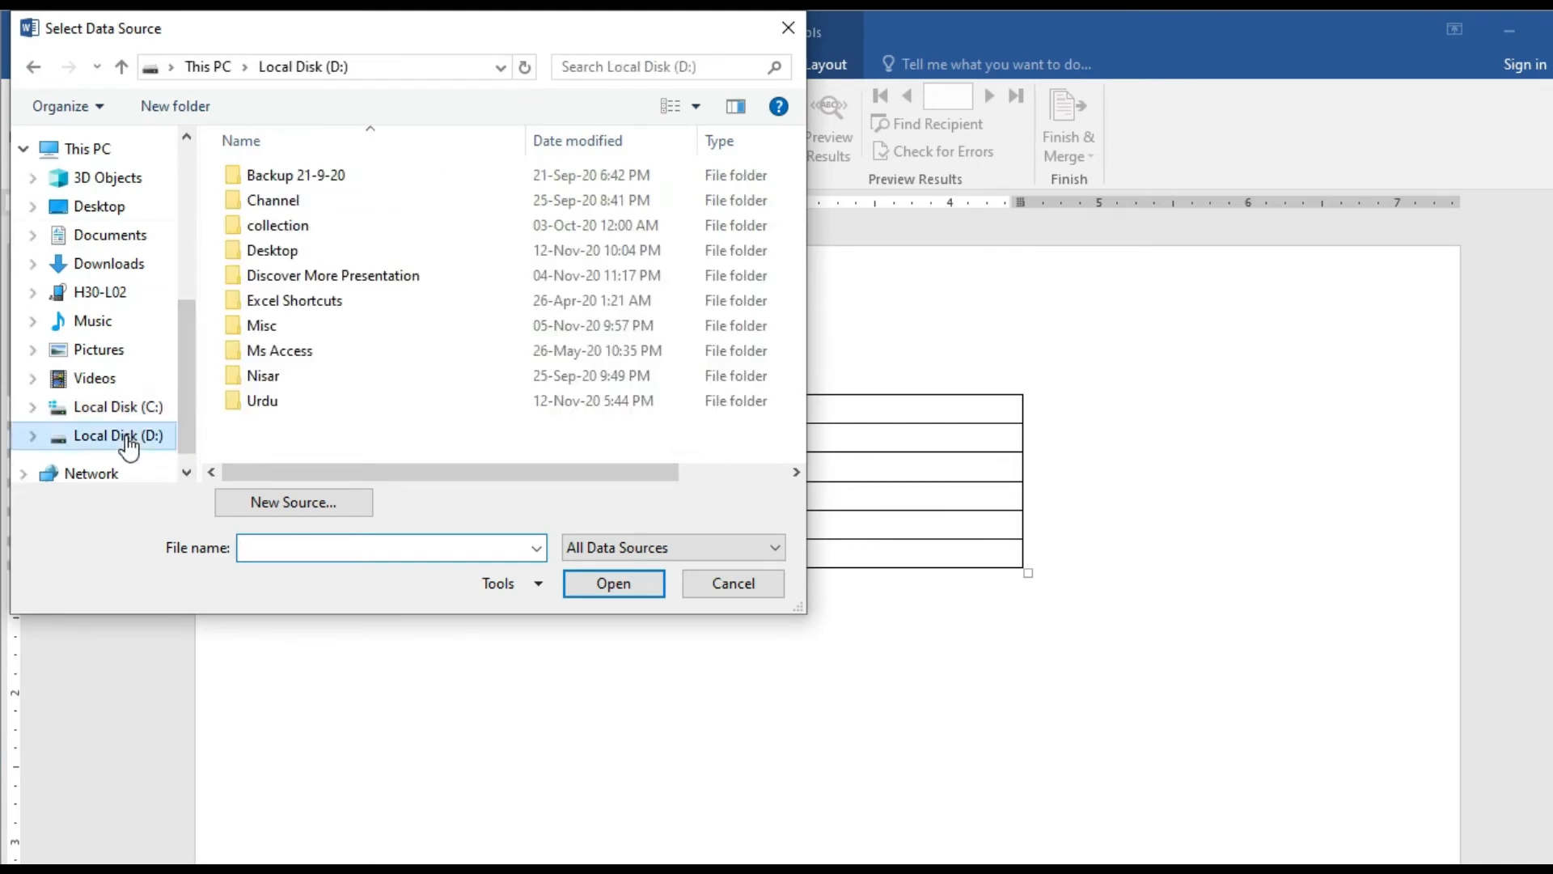
double_click(269, 405)
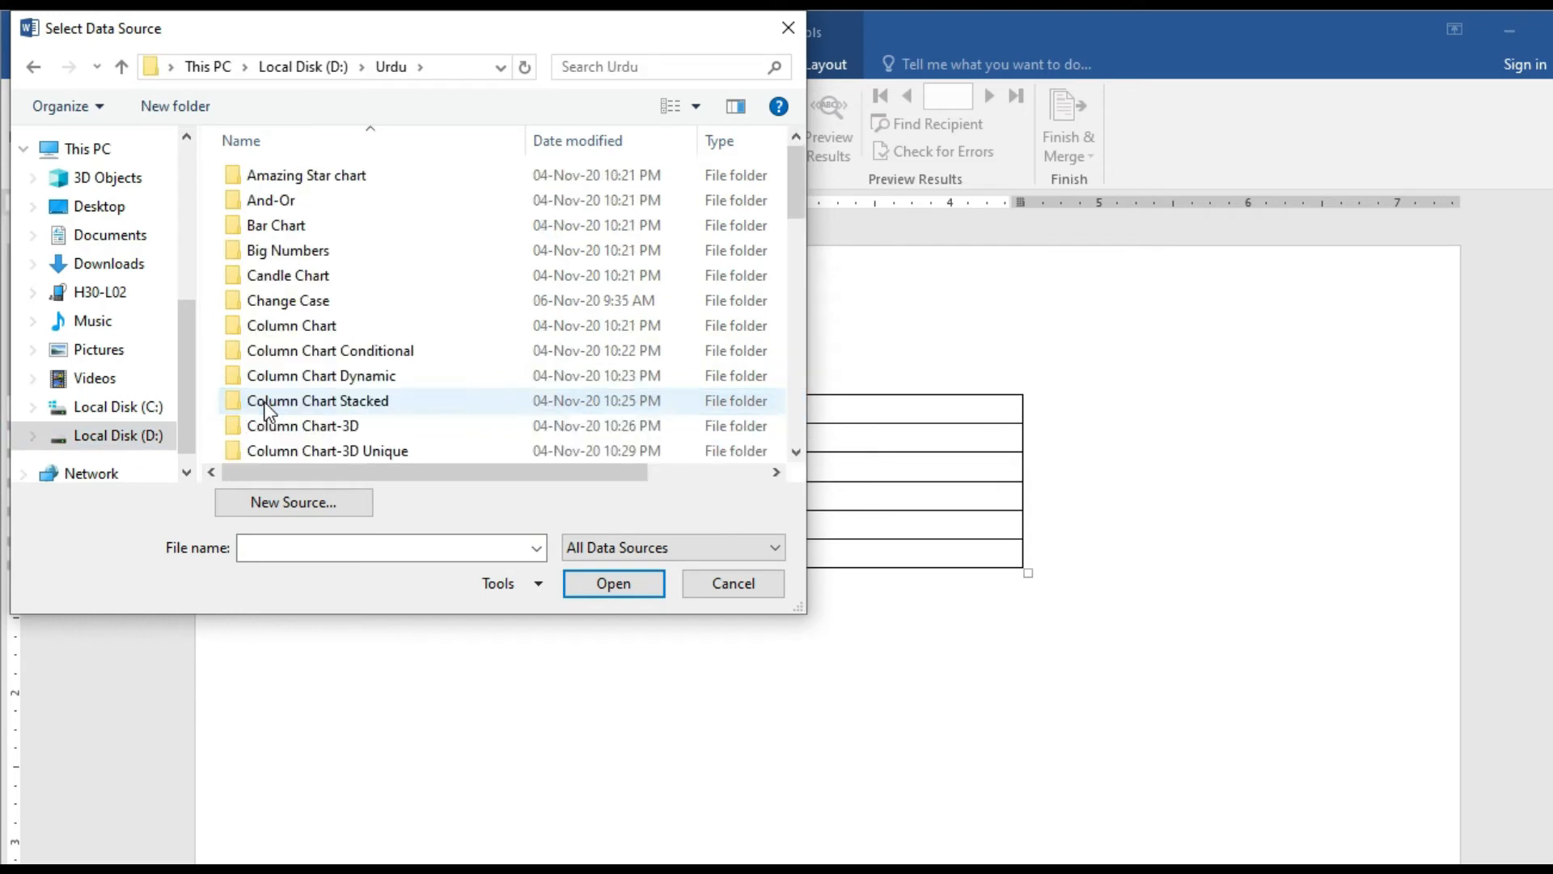
scroll(348, 398, "down", 3)
scroll(349, 401, "down", 2)
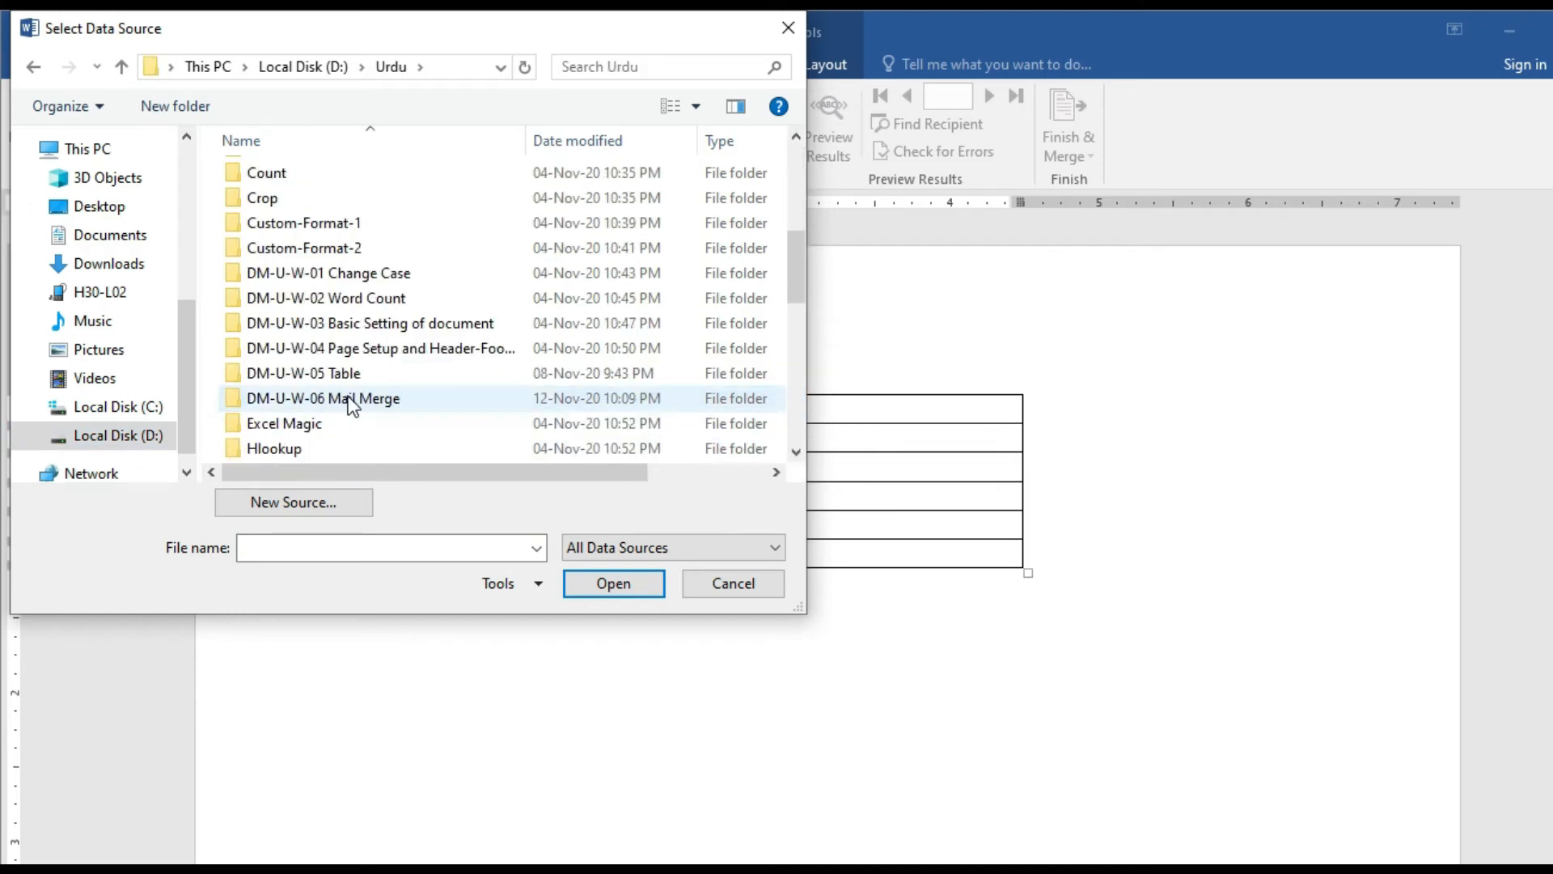
double_click(339, 403)
left_click(270, 176)
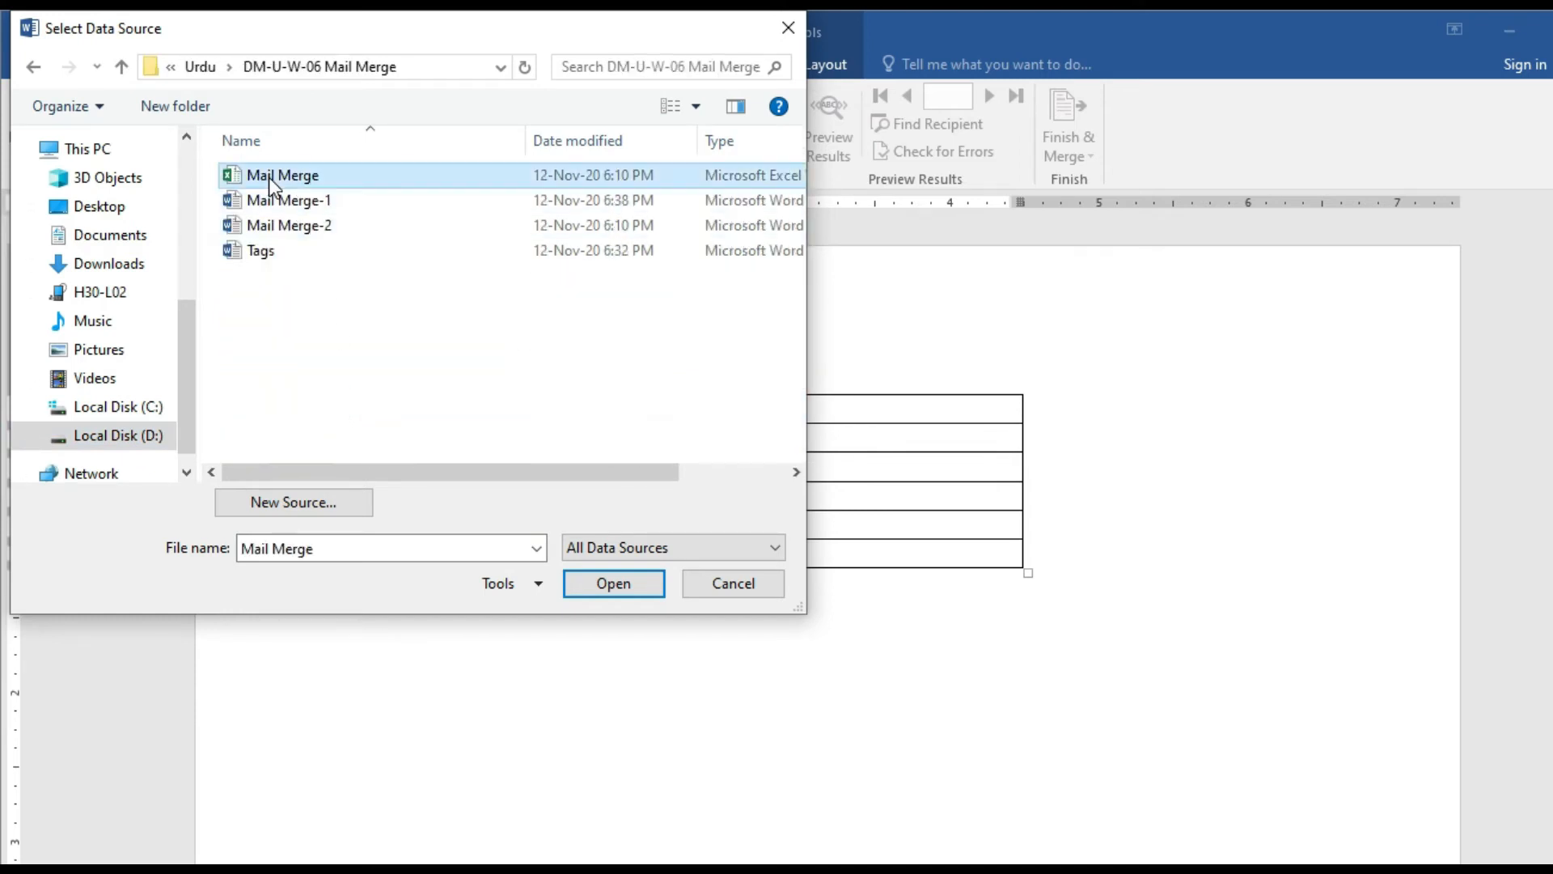
left_click(639, 586)
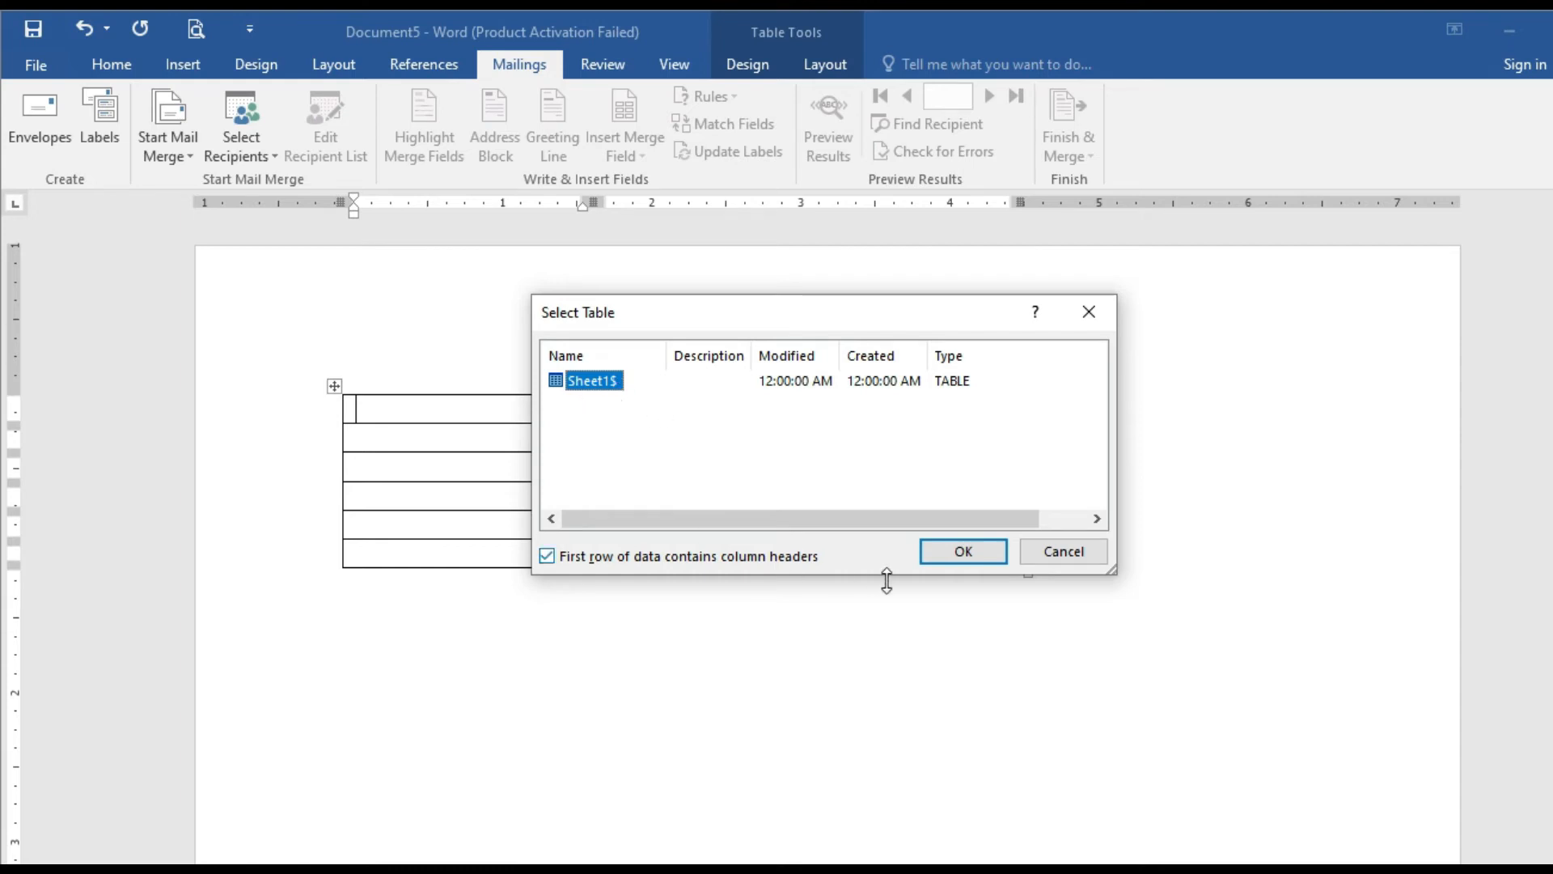
left_click(948, 554)
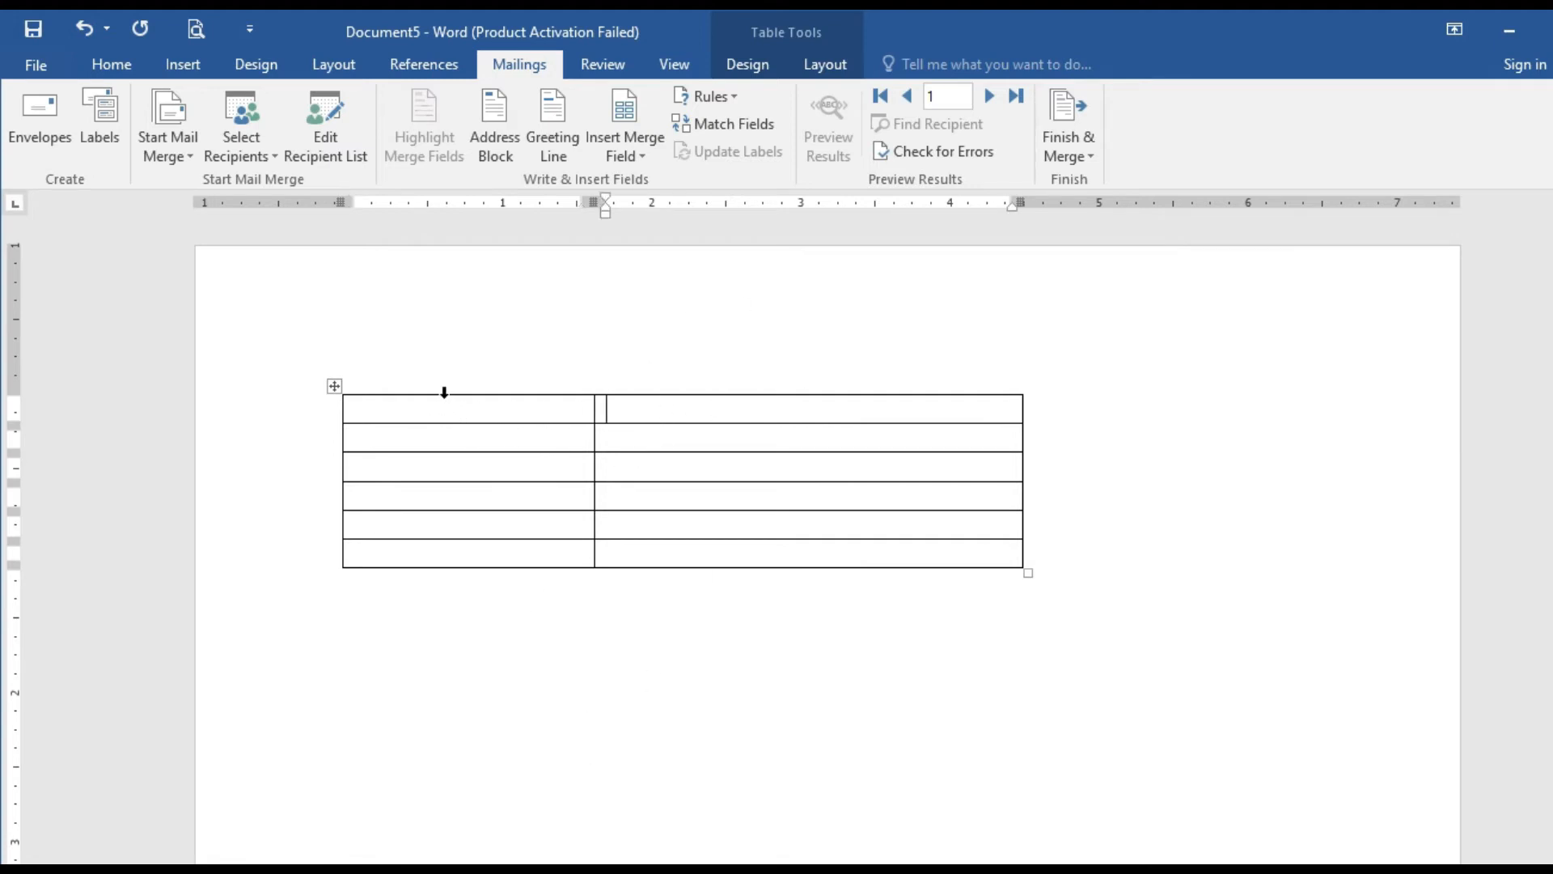
Label the first row in the table's first column "Emp. Name"
left_click(444, 390)
left_click(441, 413)
left_click(683, 411)
left_click(622, 155)
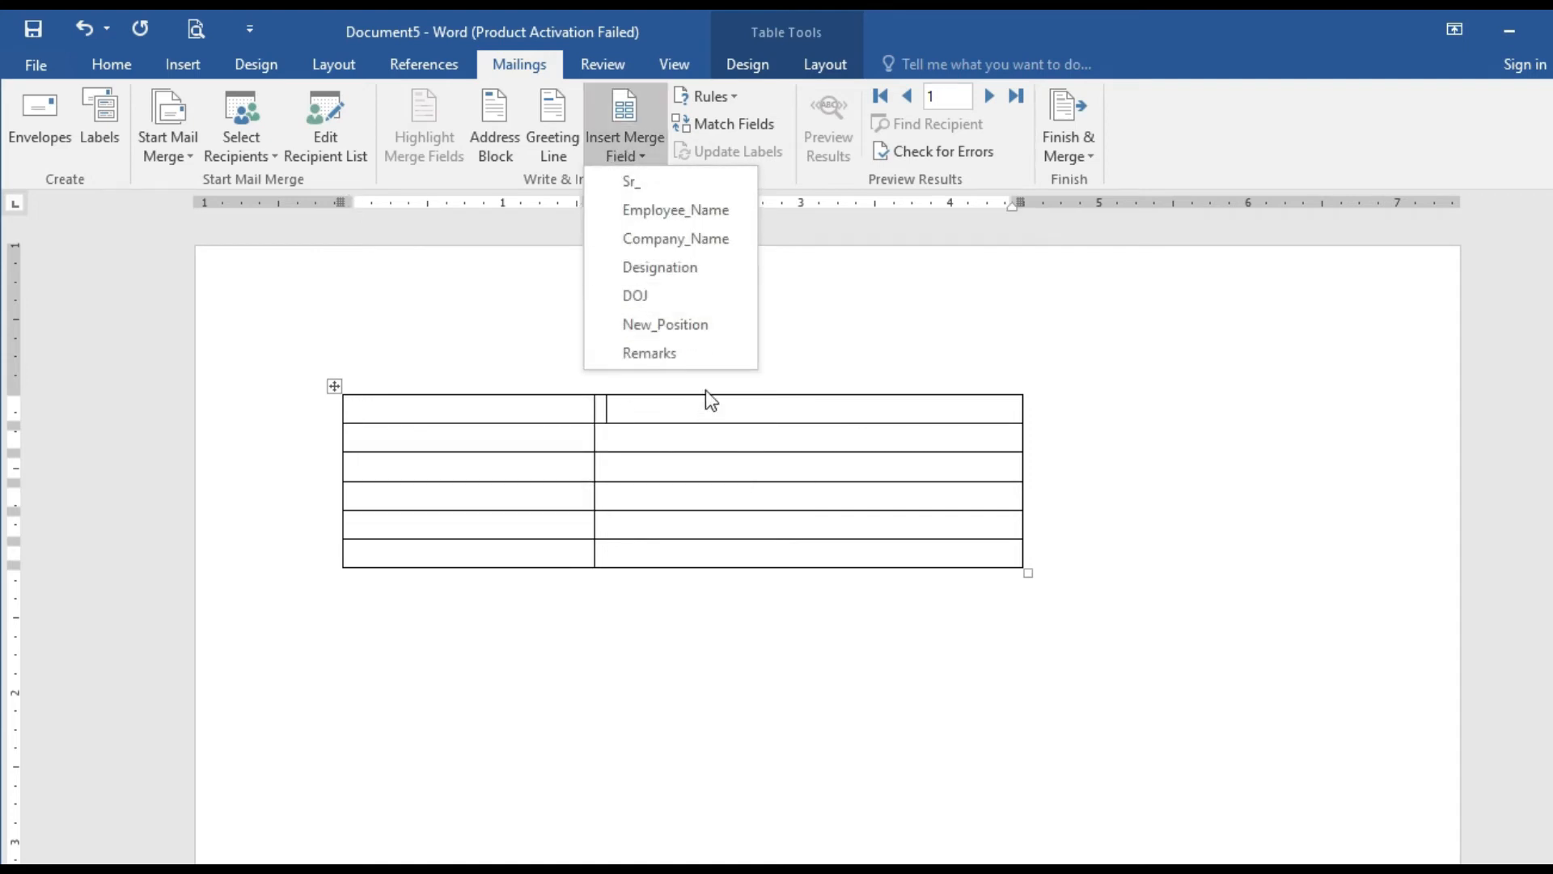
left_click(418, 410)
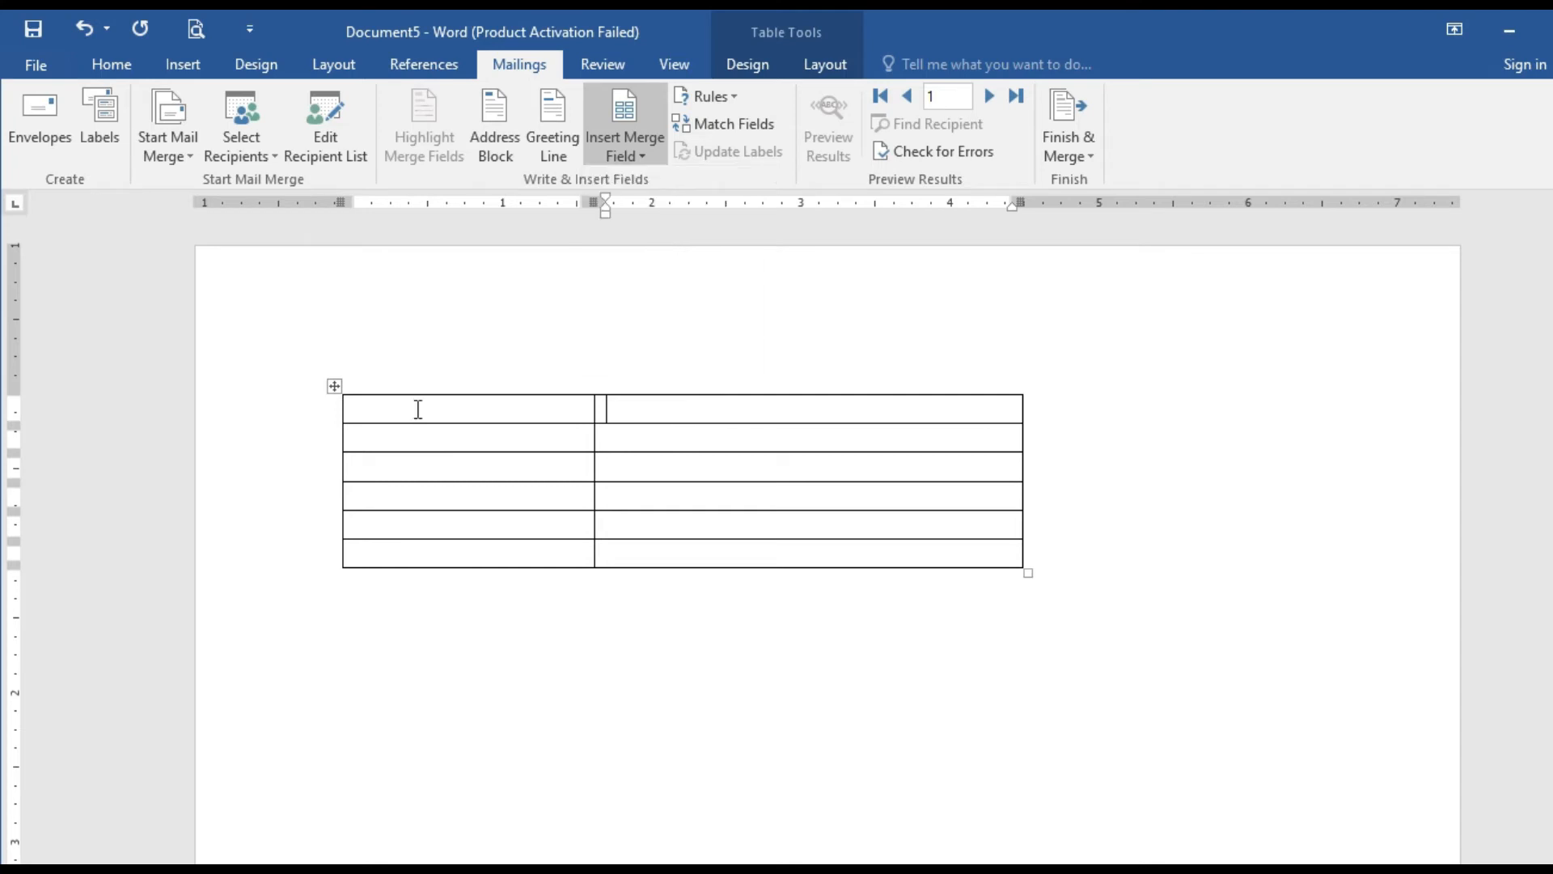
left_click(435, 413)
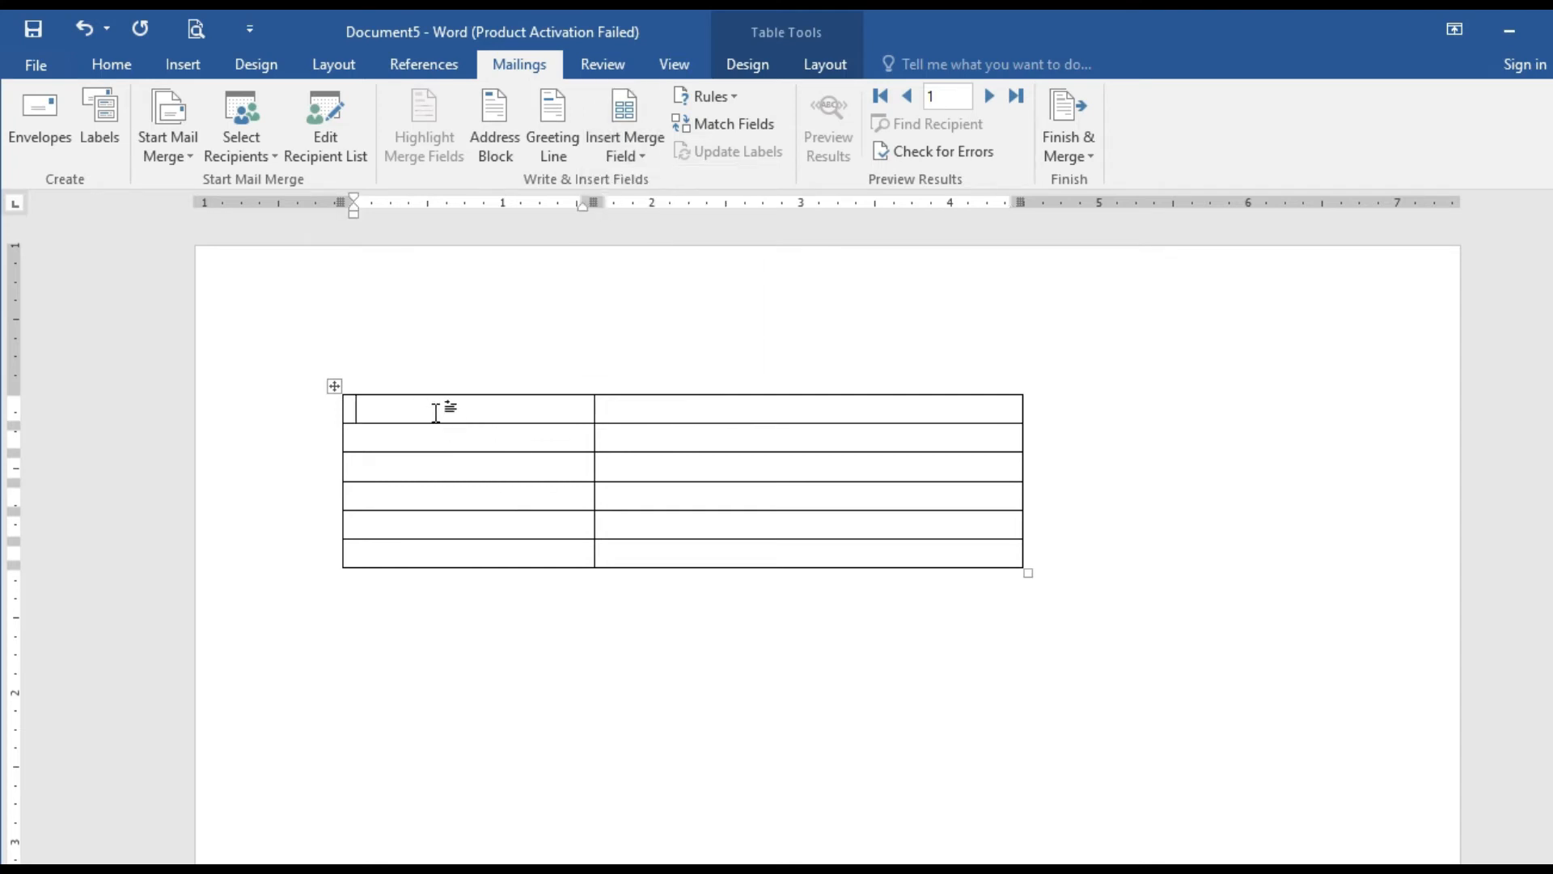
type("Emp. Name")
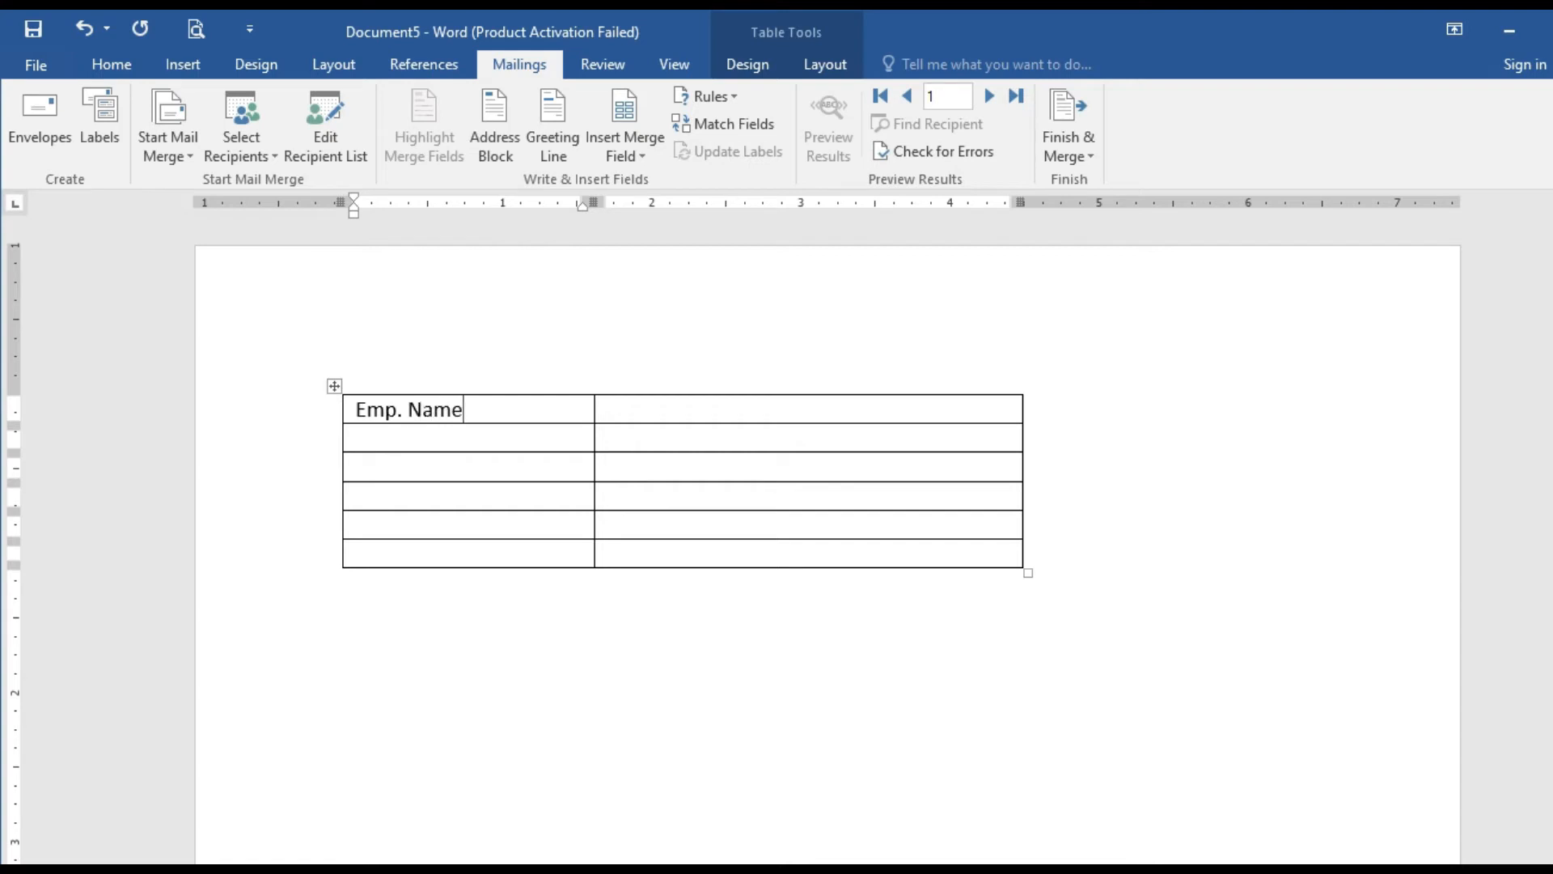
Insert the Employee_Name merge field in the second column beside the "Emp. Name" label
left_click(405, 438)
left_click(641, 411)
left_click(643, 157)
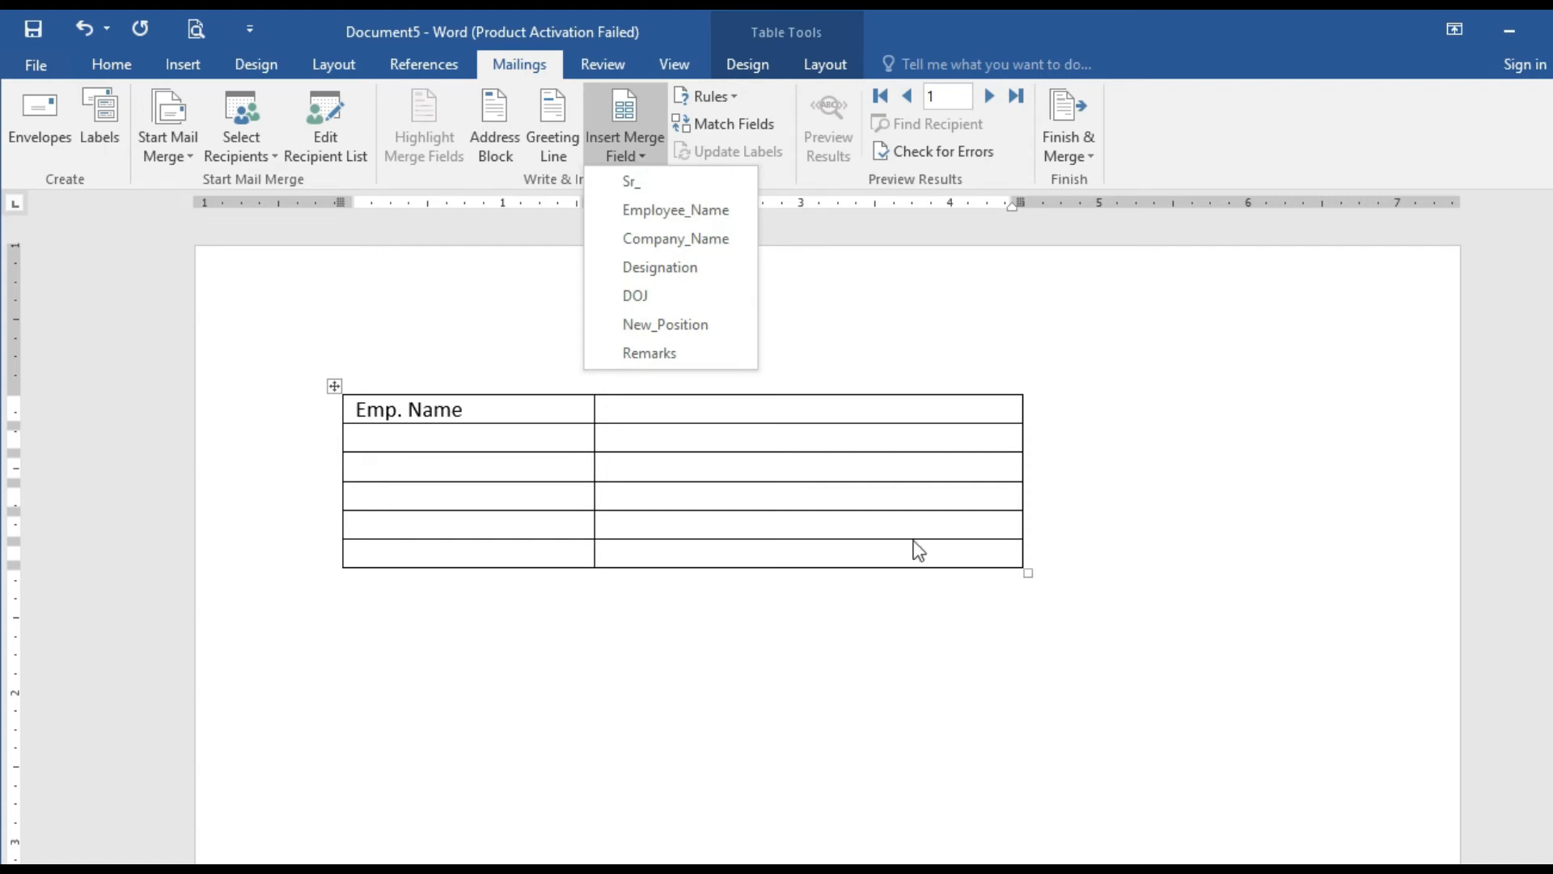
left_click(821, 411)
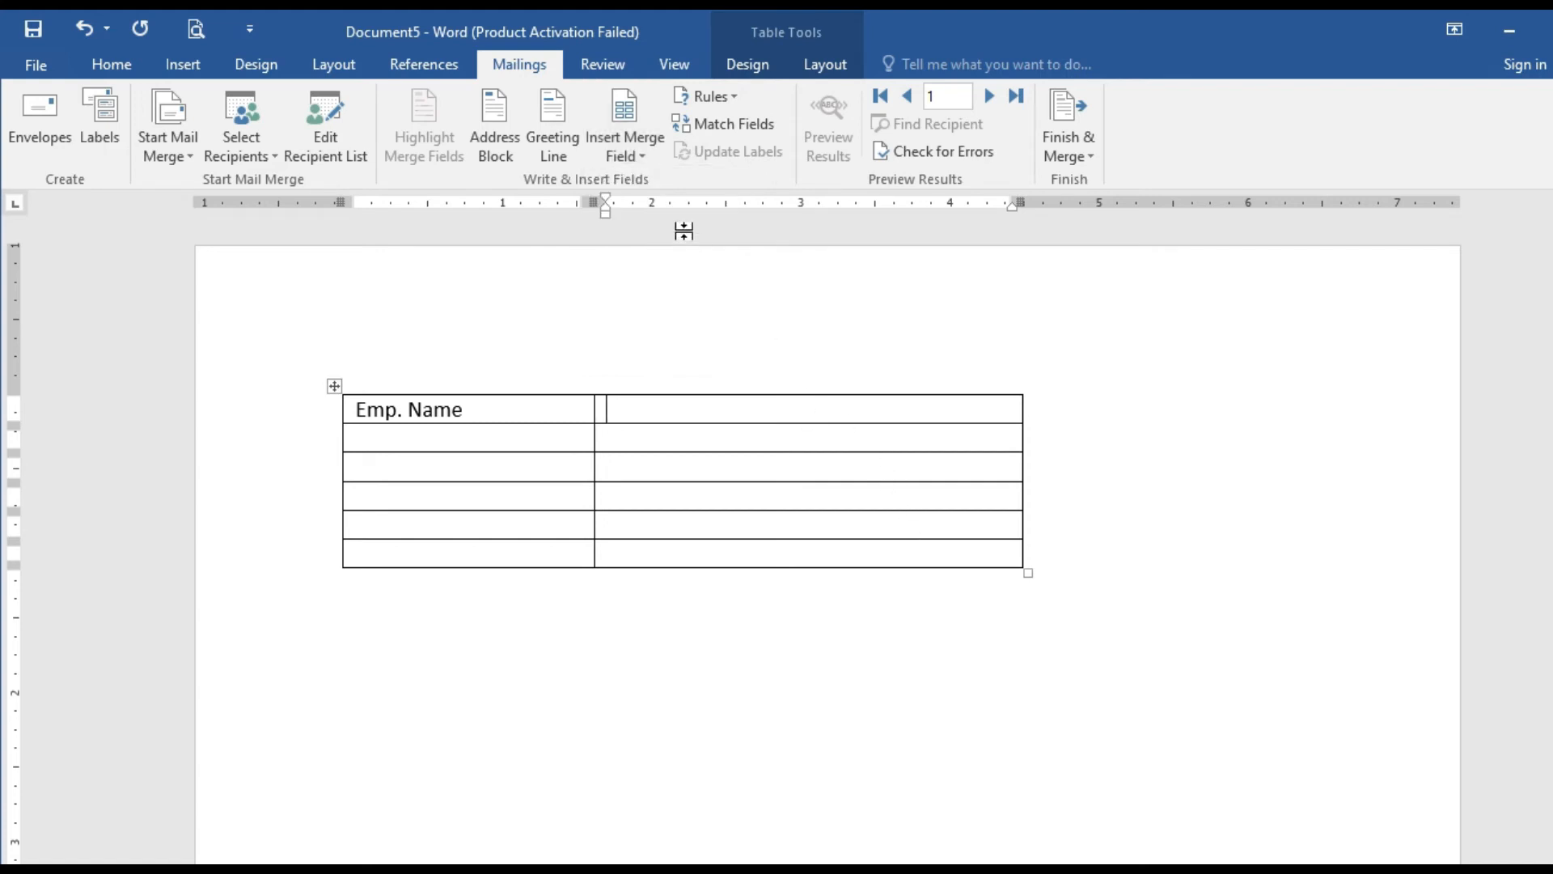
left_click(632, 154)
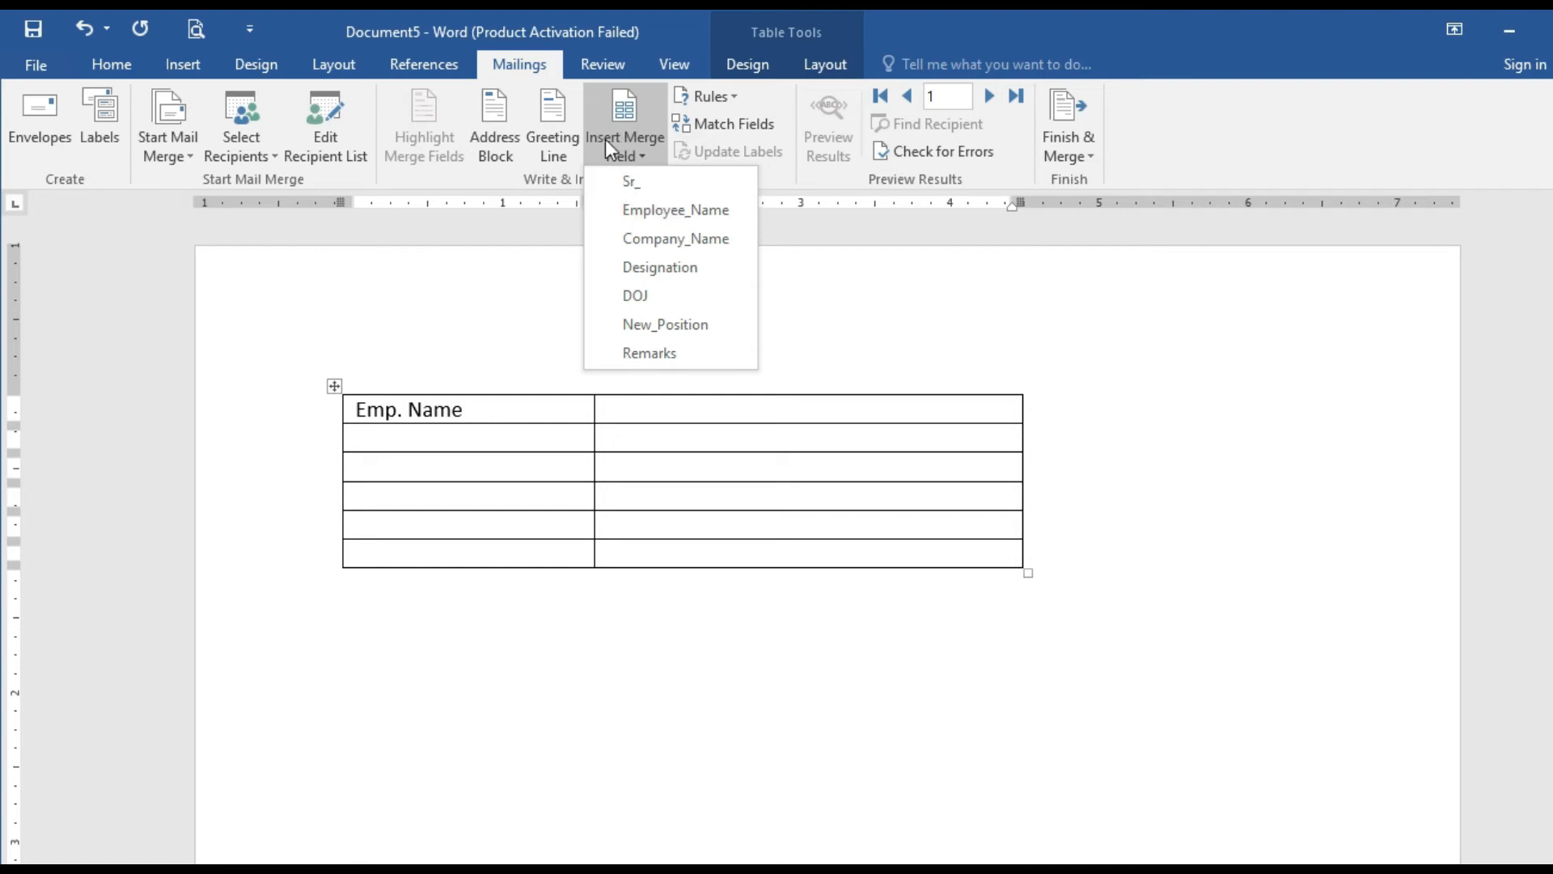
left_click(668, 210)
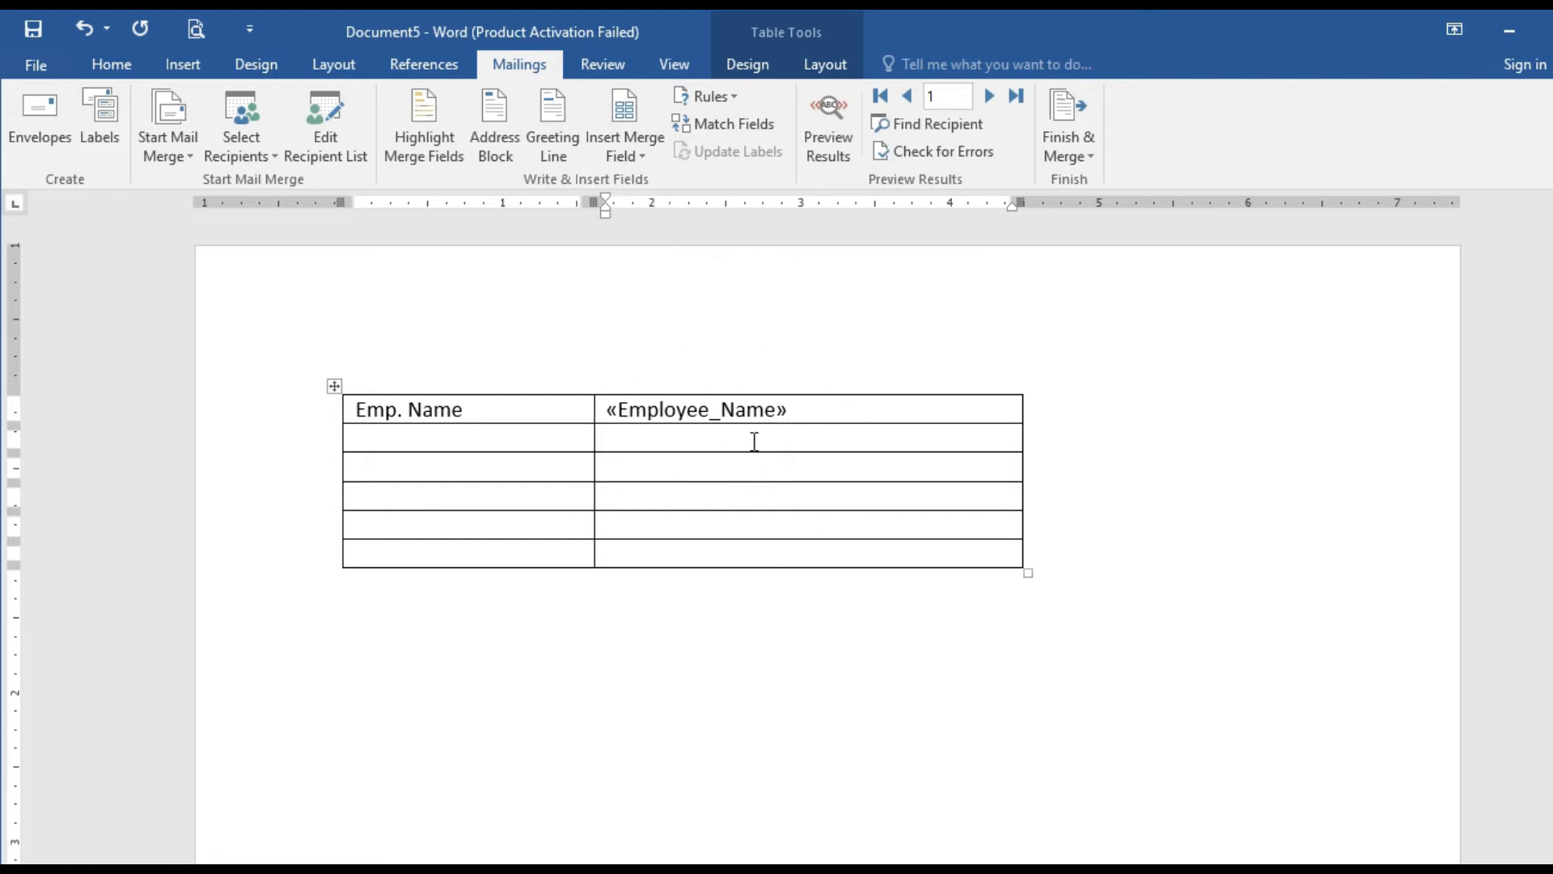
Label the table's second row "Company Name" and insert the Company_Name merge field beside it
left_click(485, 440)
left_click(624, 156)
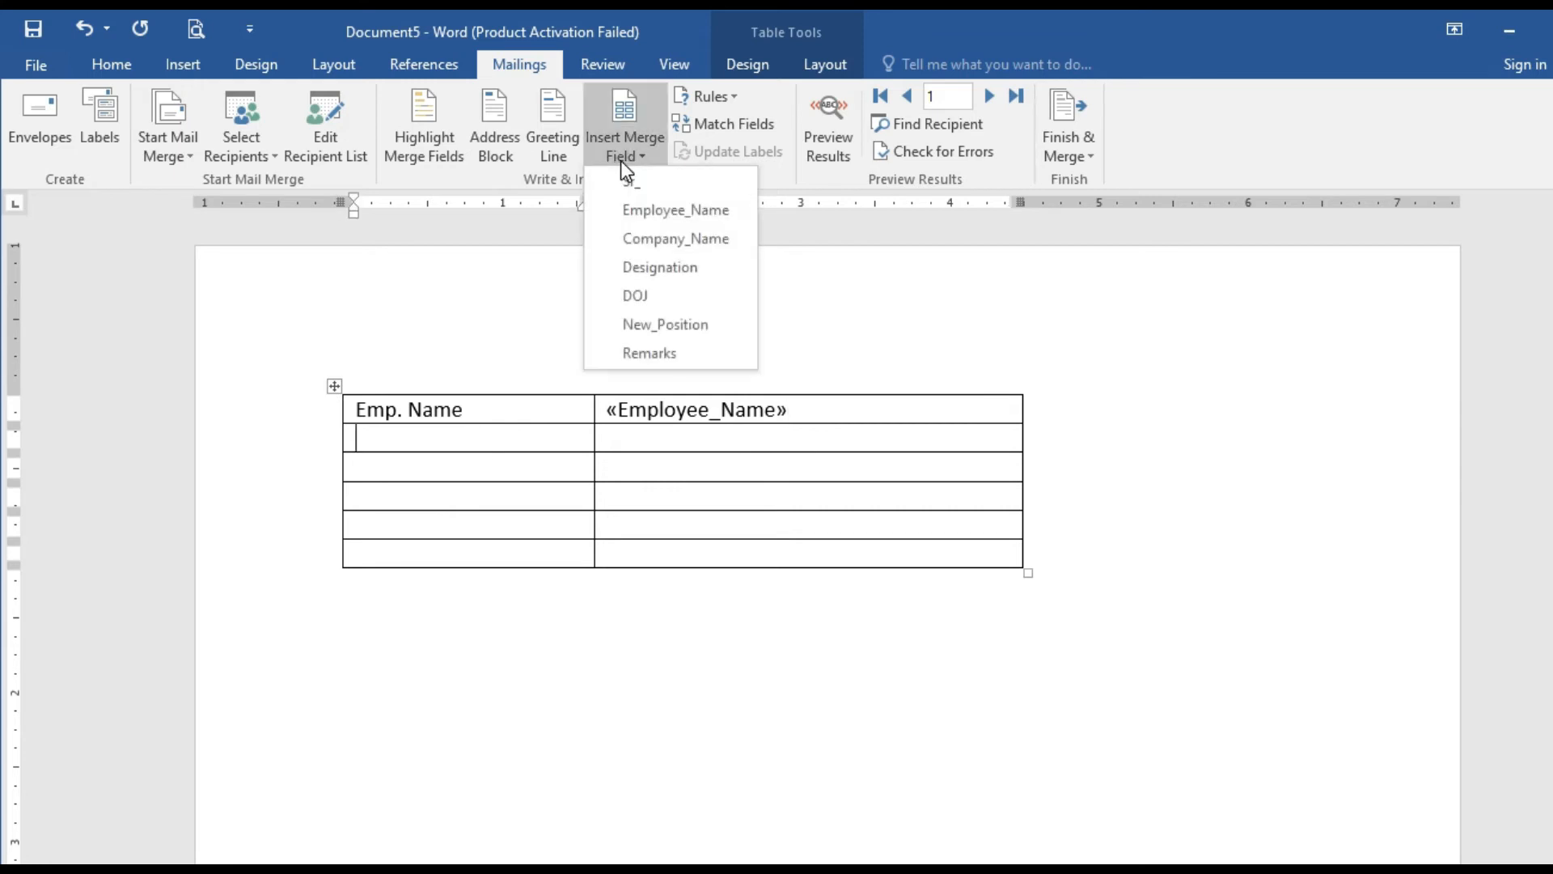
left_click(419, 439)
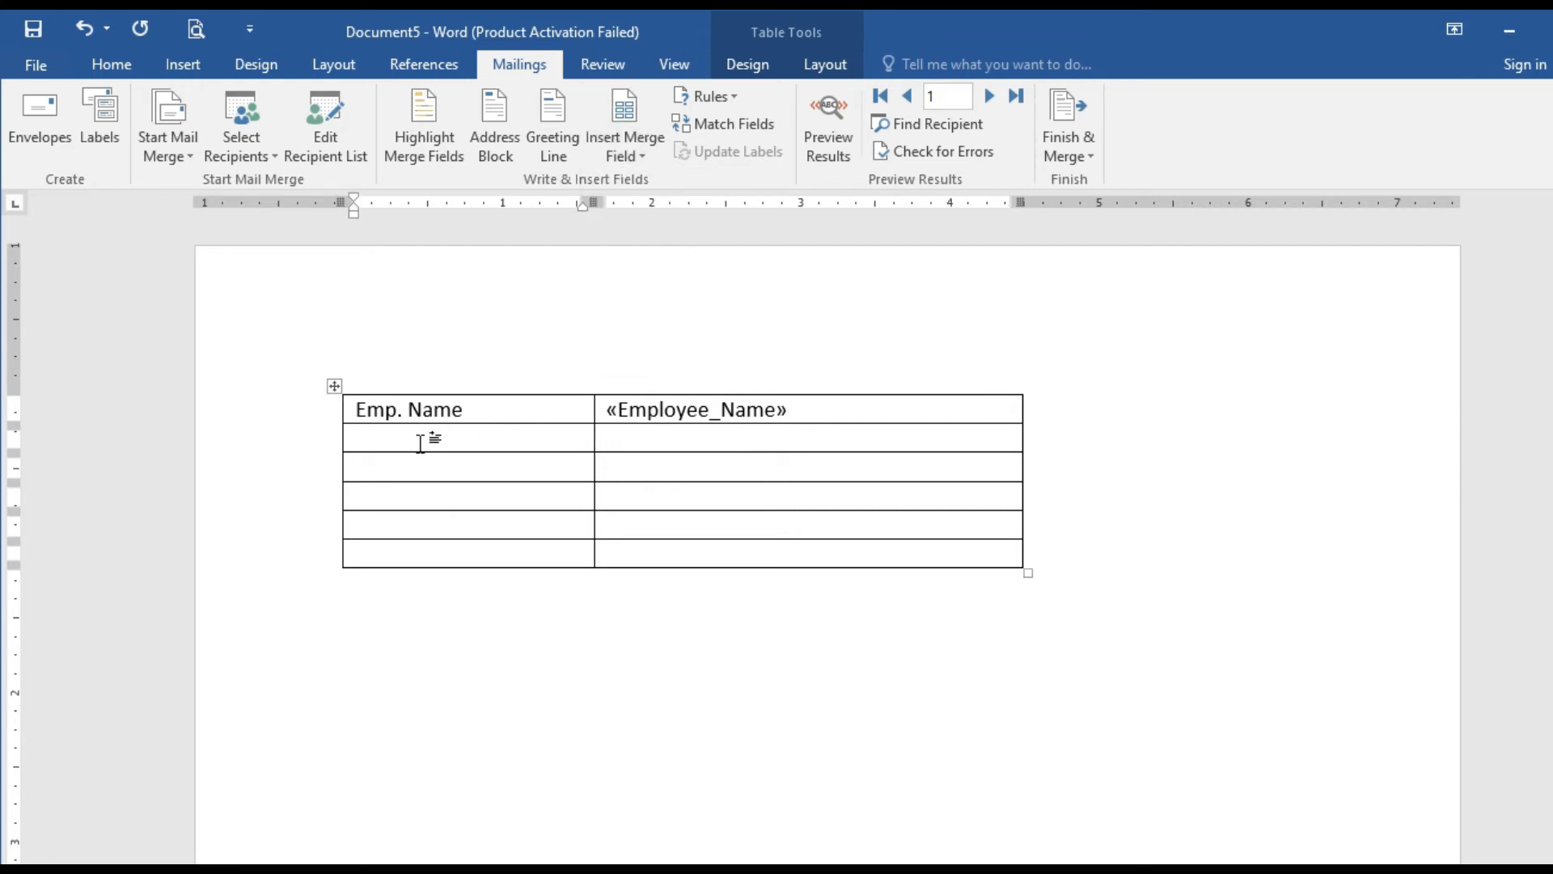
type("Company Name")
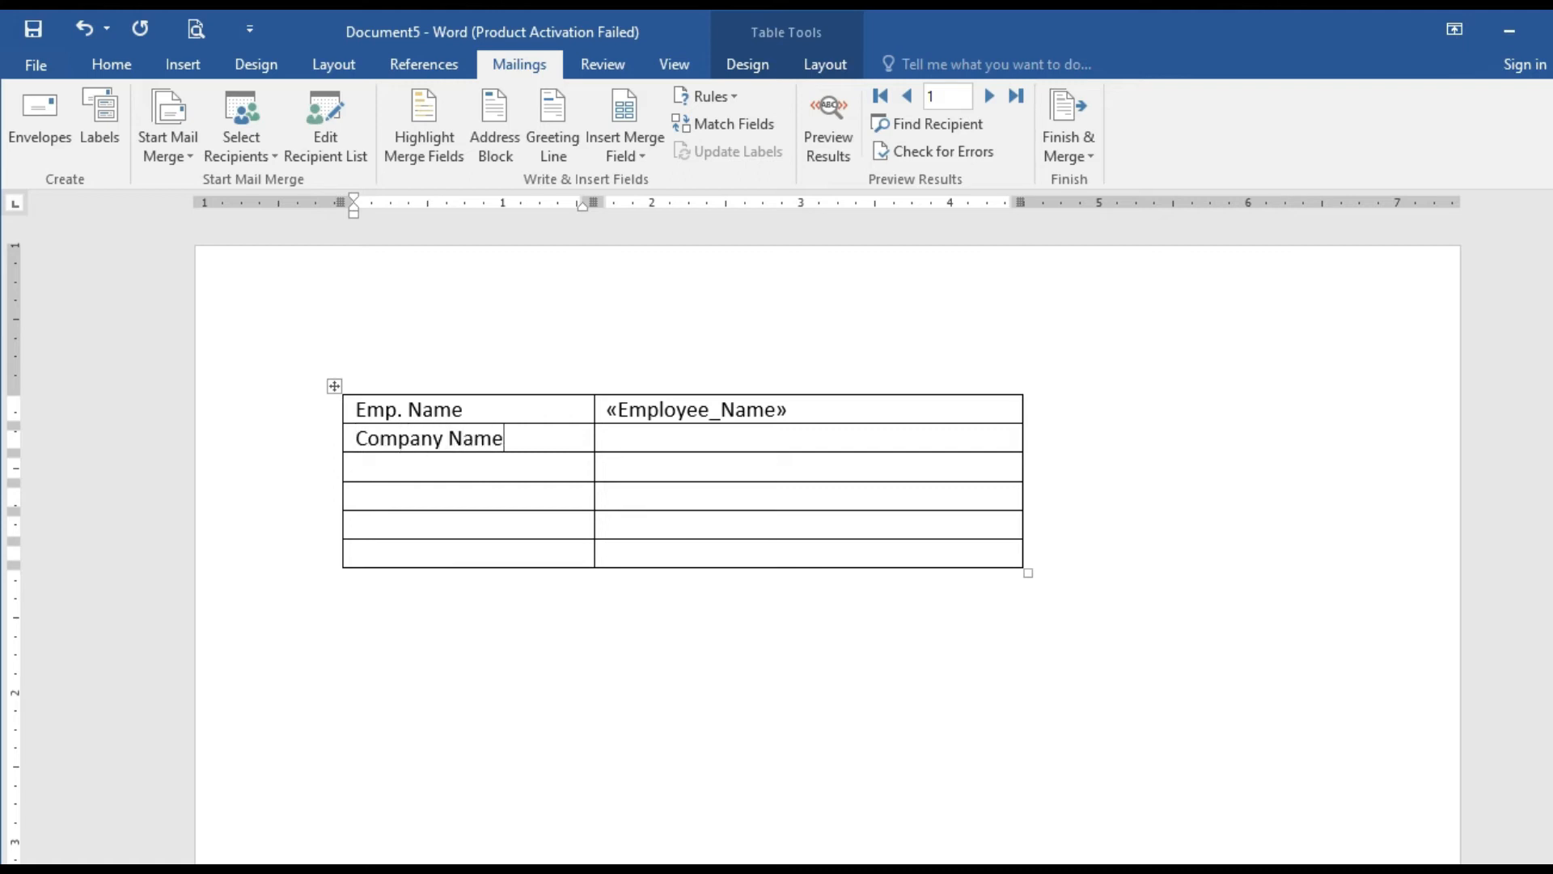
left_click(670, 436)
left_click(632, 149)
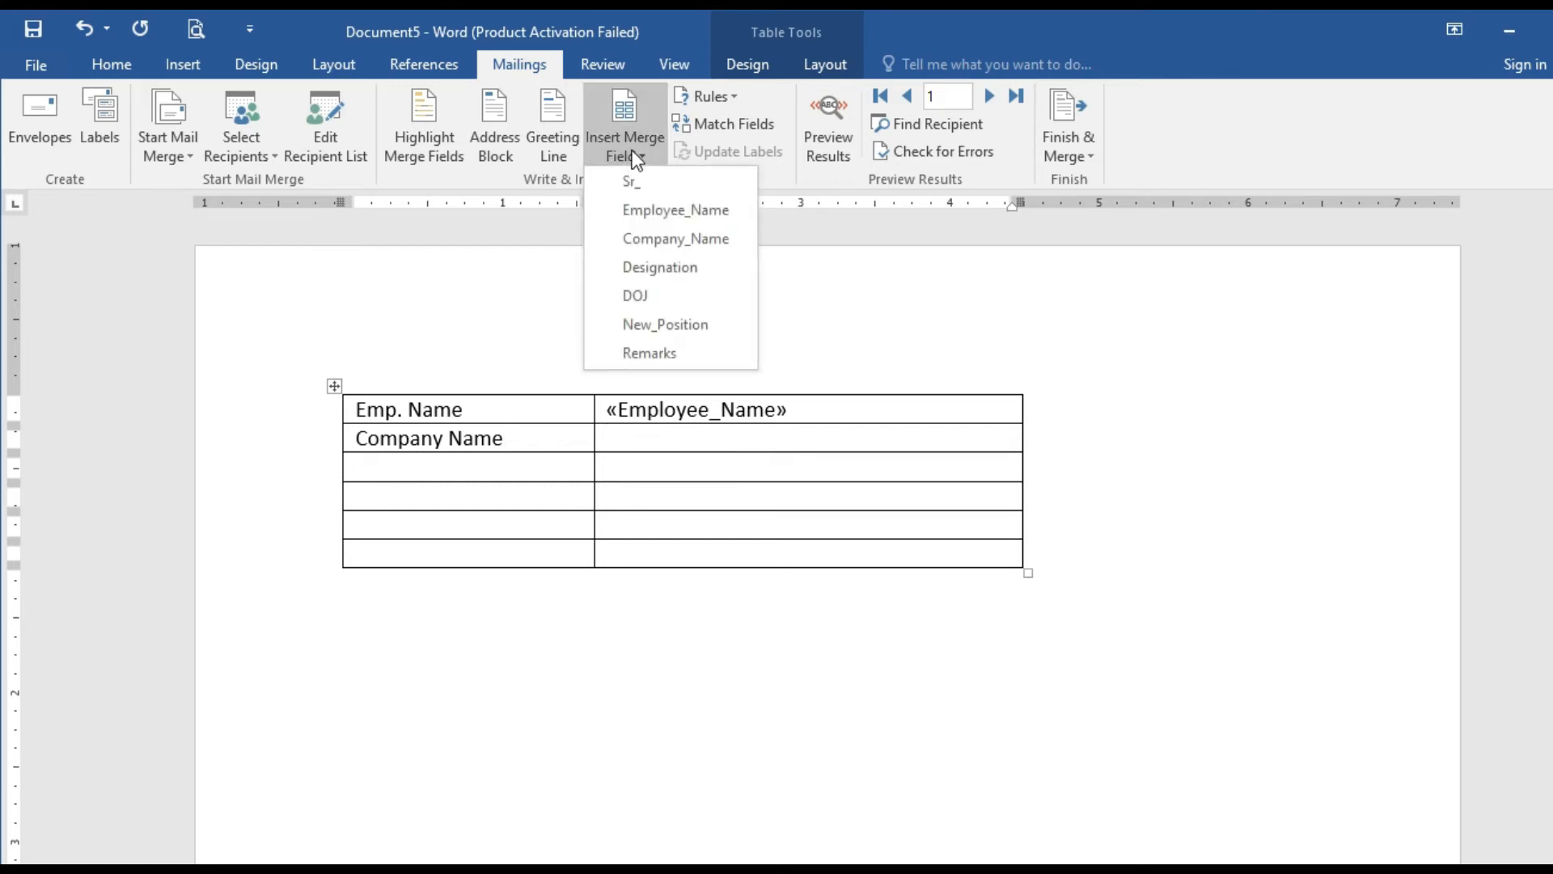
left_click(650, 238)
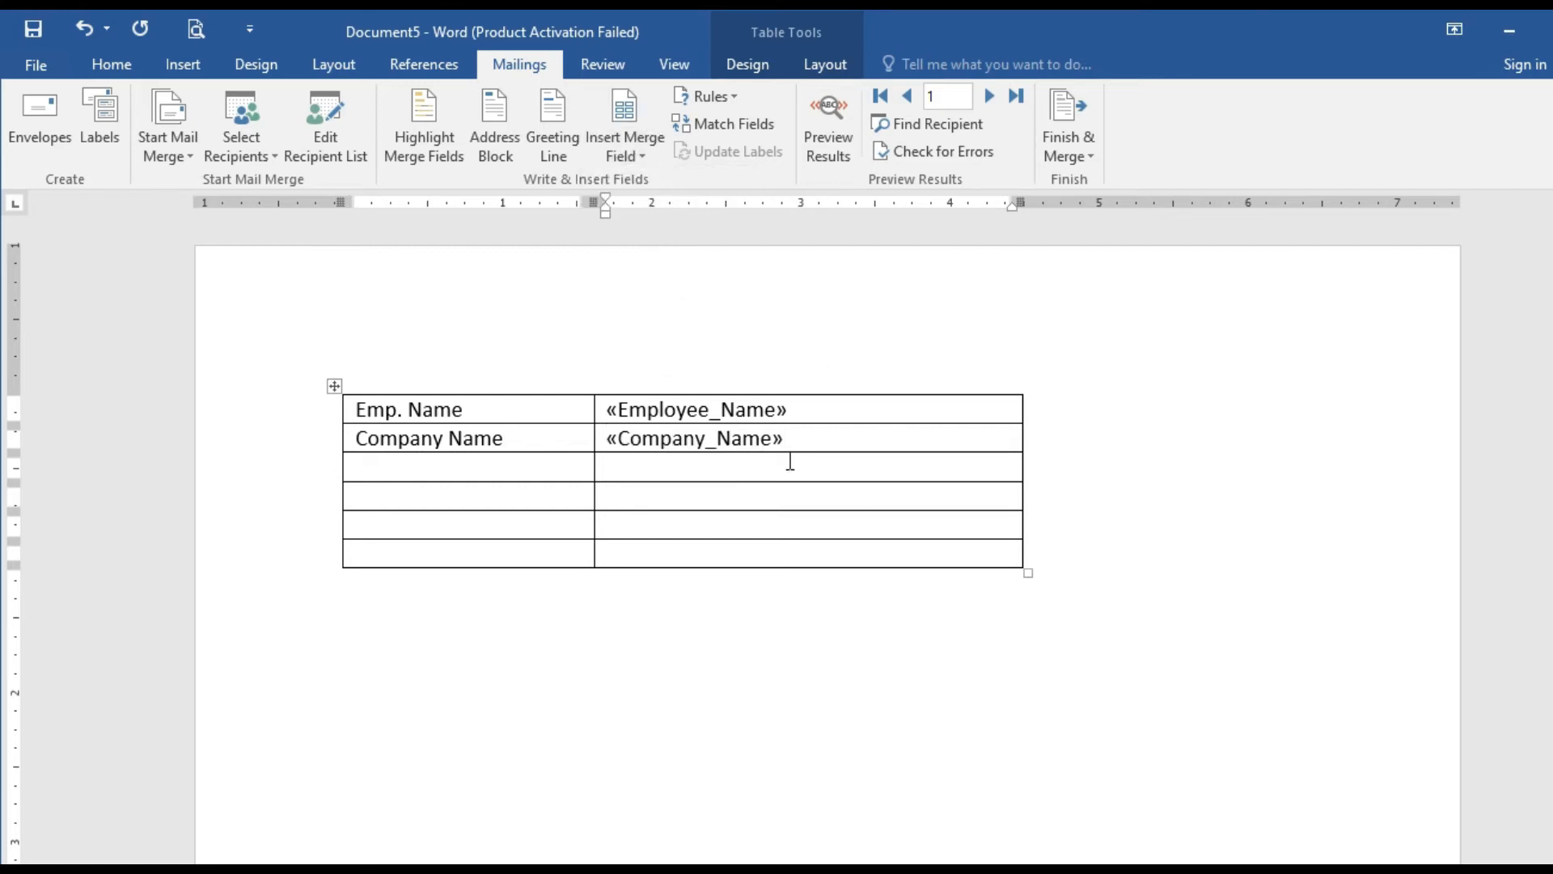
Insert the Designation merge field in the second column's third row and the DOJ merge field in its fourth row
left_click(635, 153)
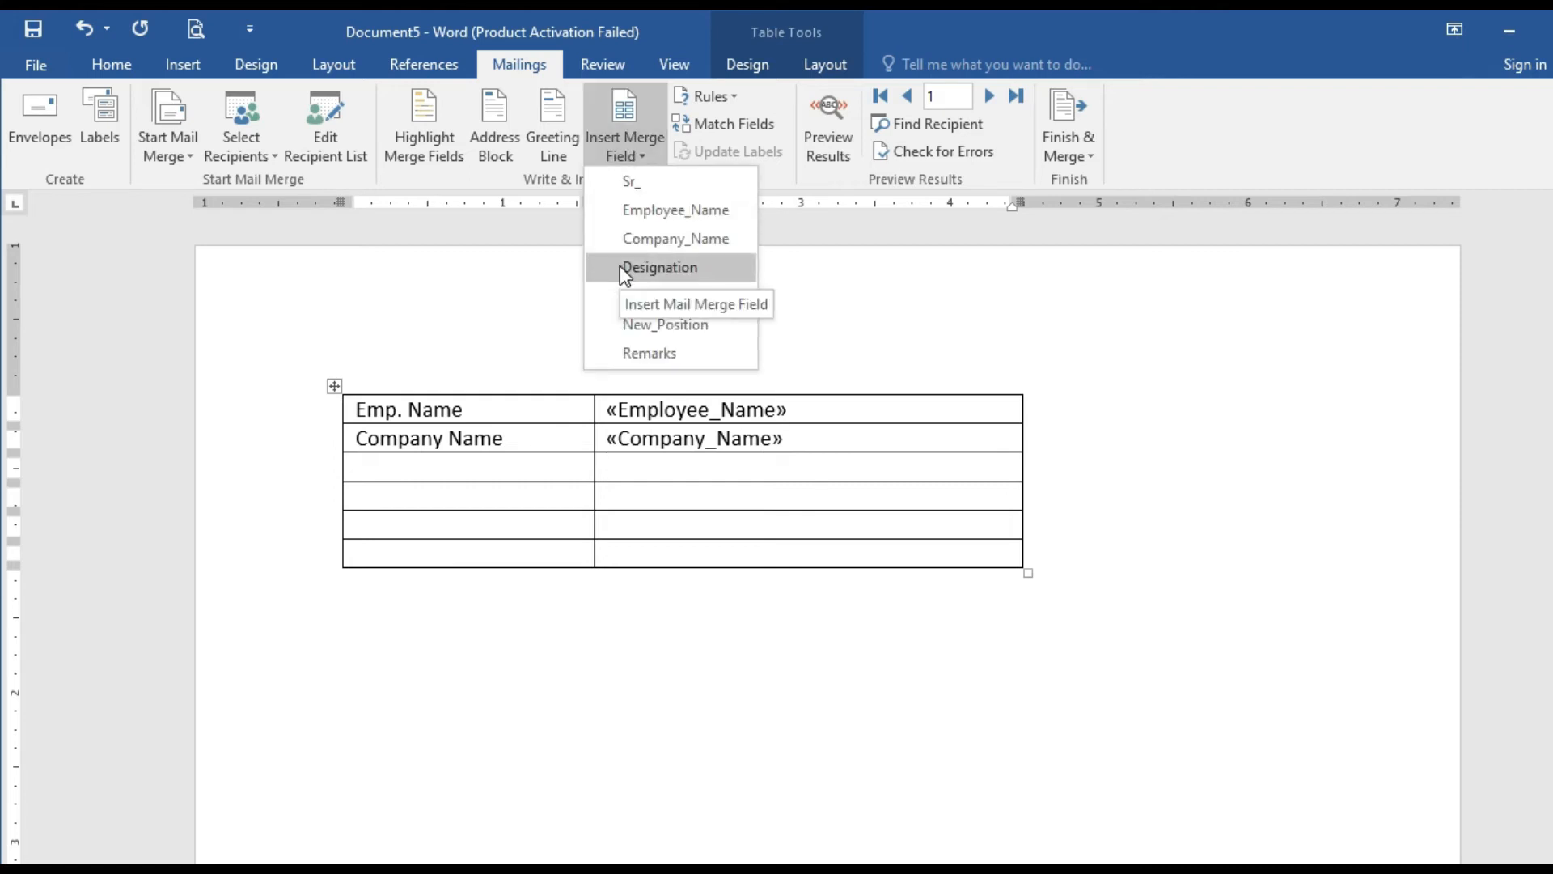
left_click(619, 267)
left_click(619, 152)
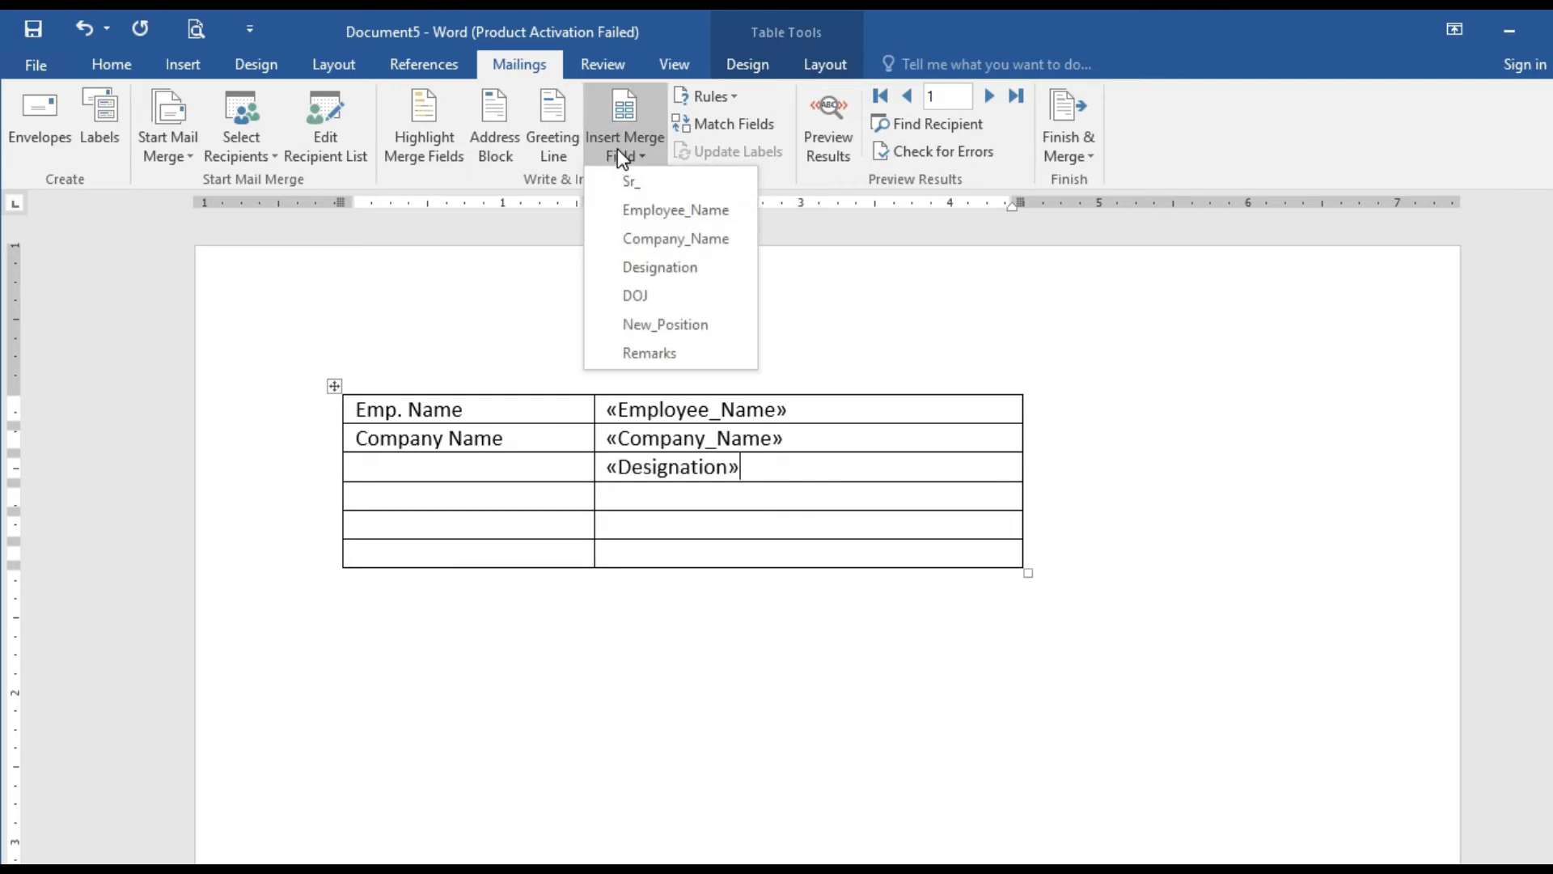
left_click(639, 296)
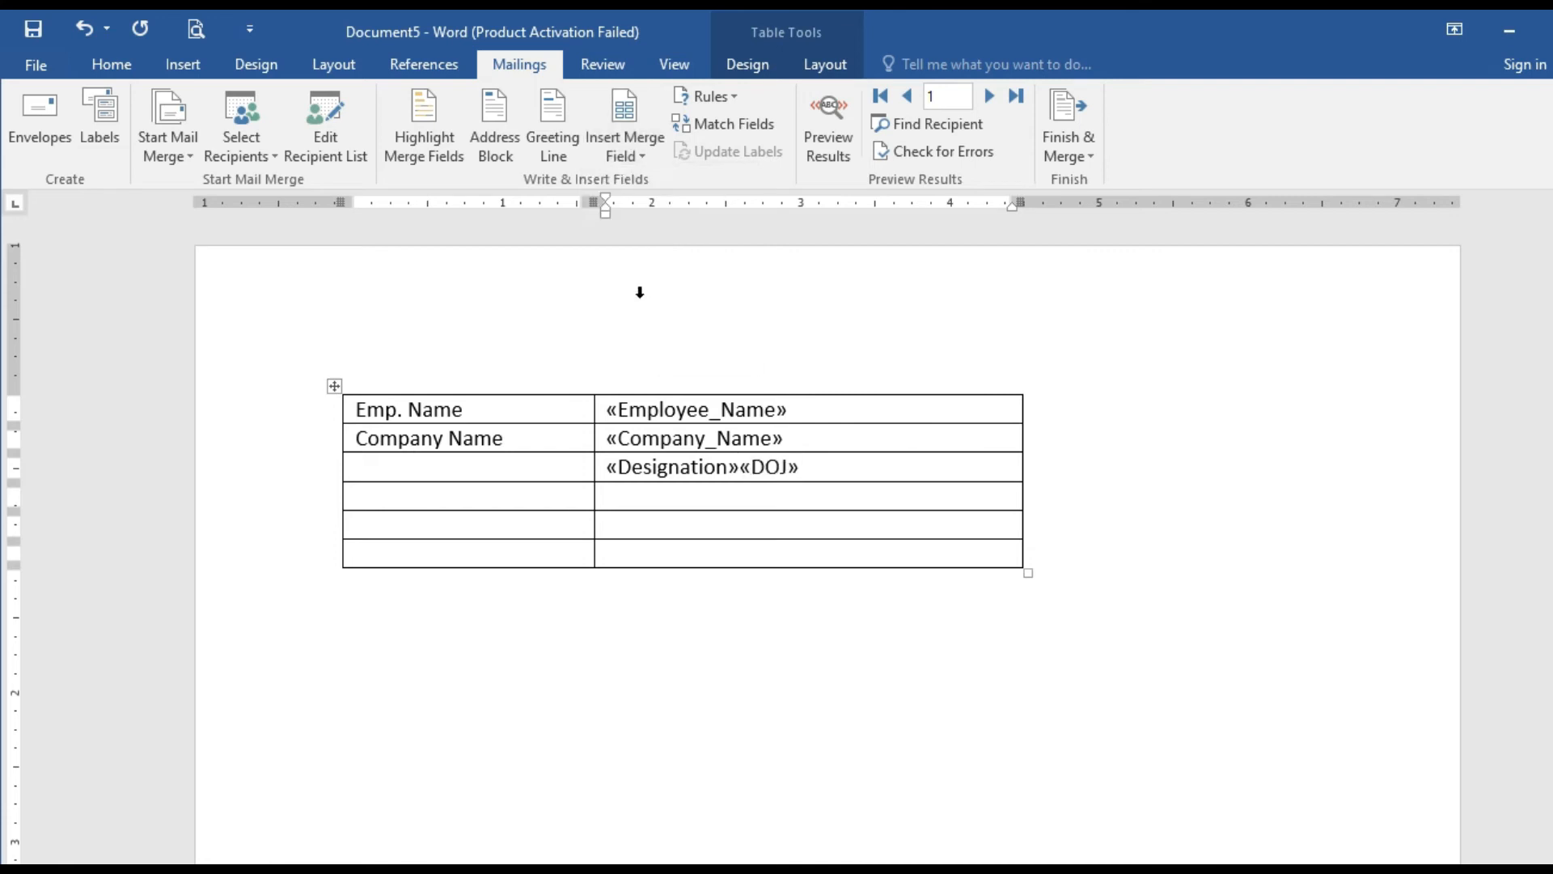
key("ctrl+z")
left_click(618, 154)
left_click(635, 296)
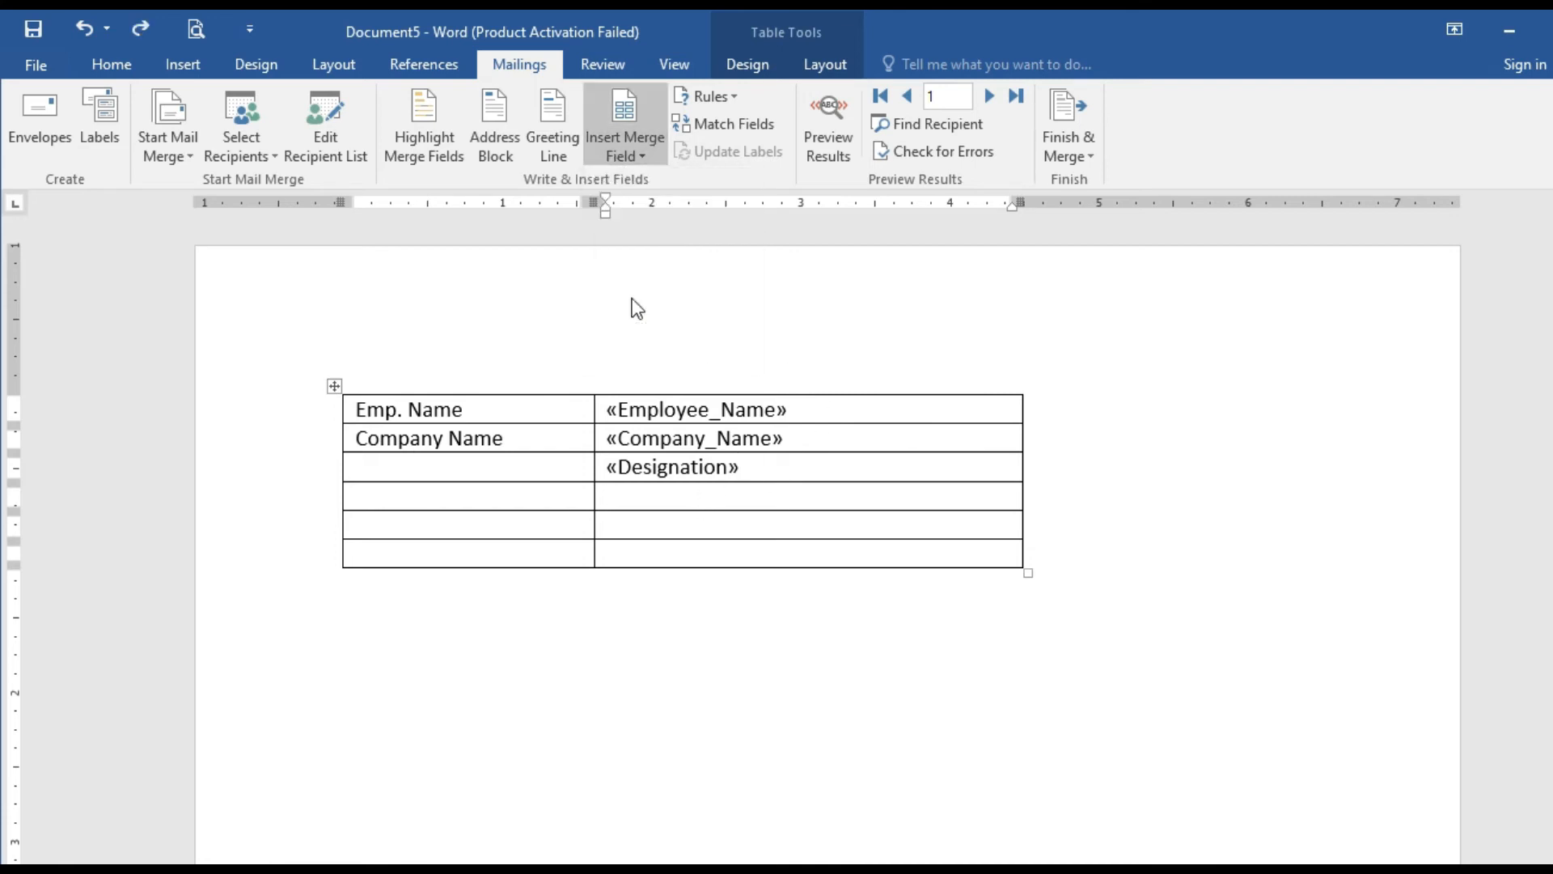
Insert the New_Position merge field in the second column's fifth row and the Remarks merge field in its sixth row
left_click(653, 519)
left_click(609, 136)
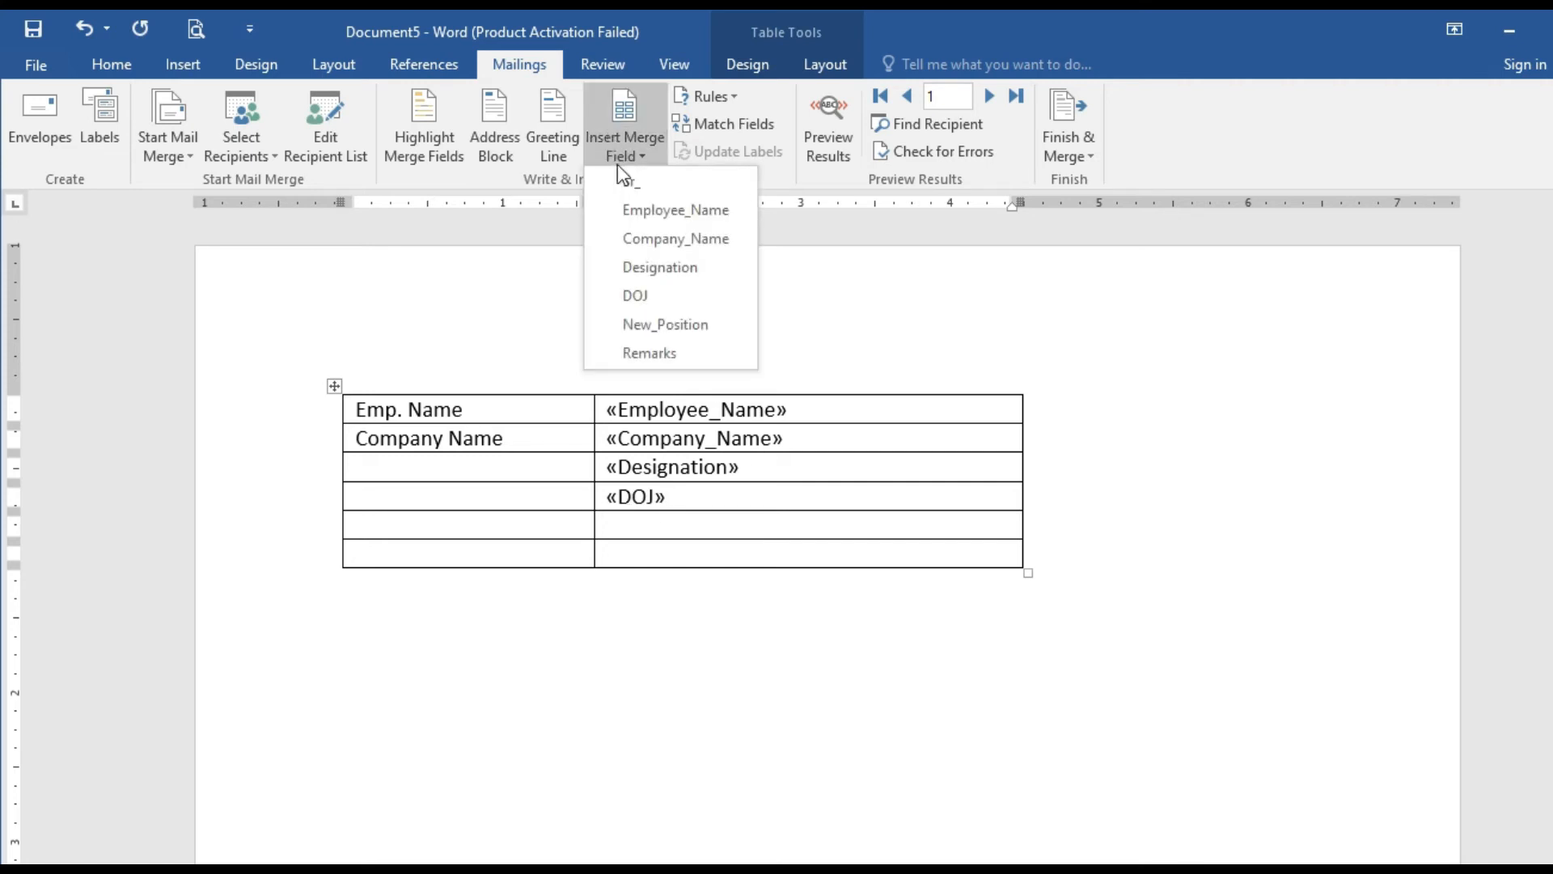
left_click(677, 324)
left_click(706, 556)
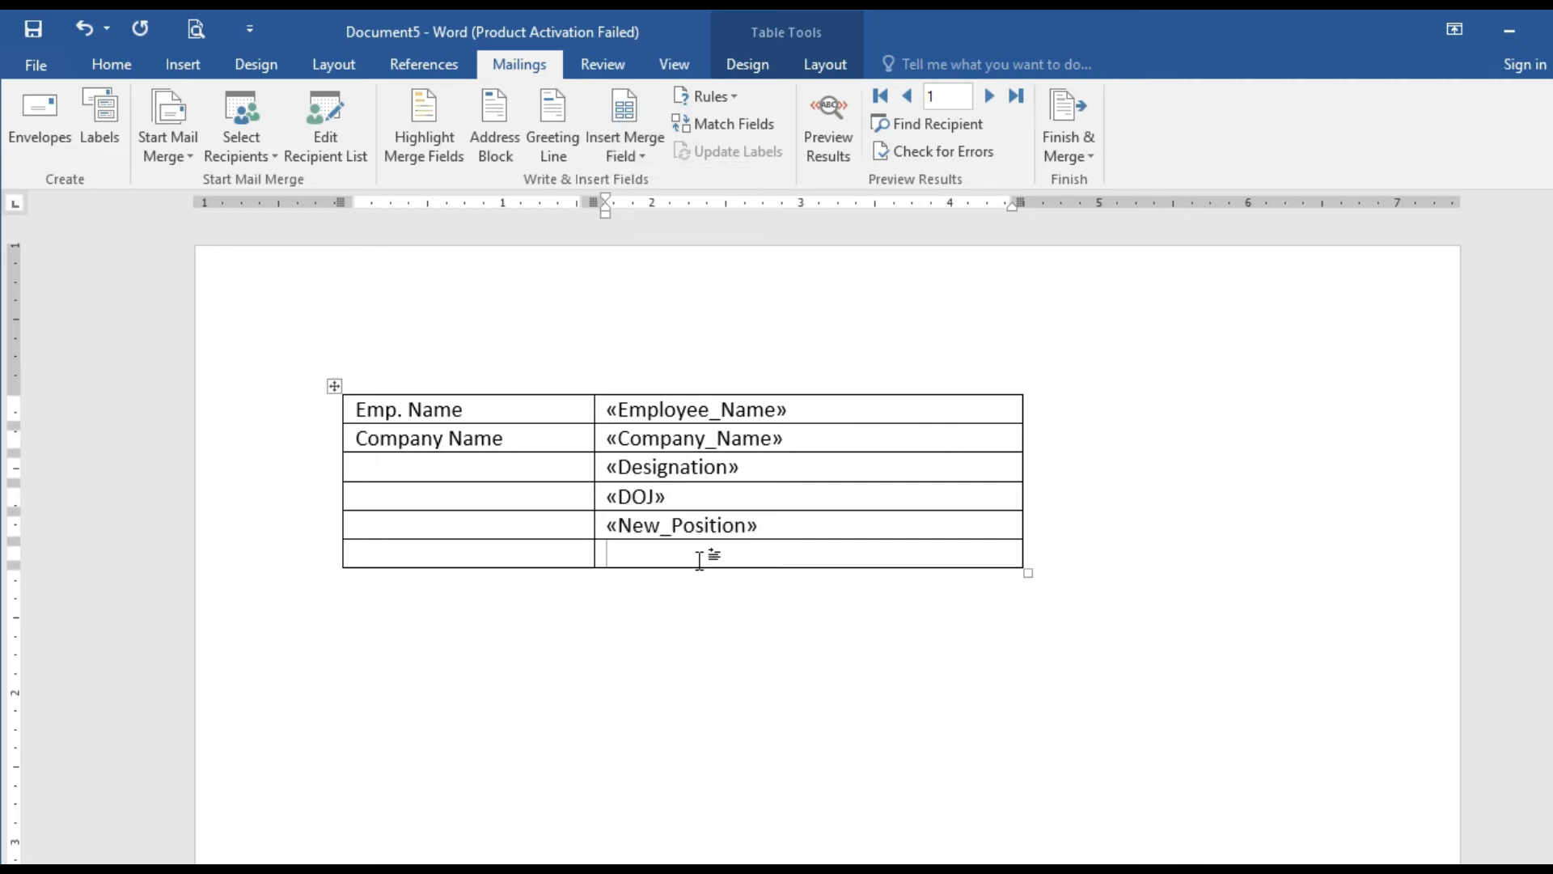
left_click(623, 161)
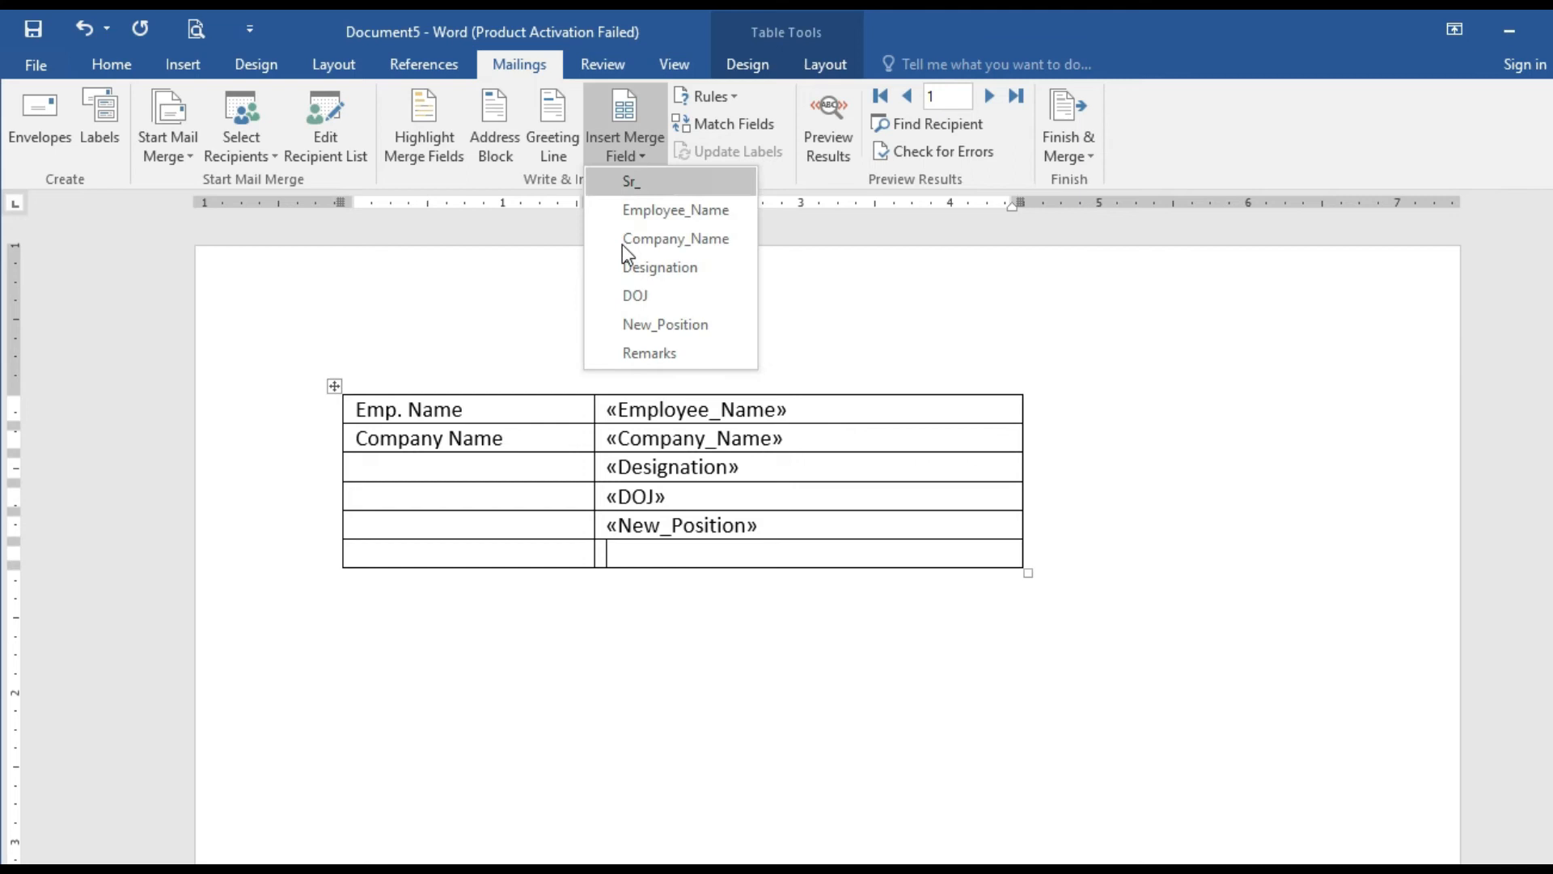
left_click(653, 349)
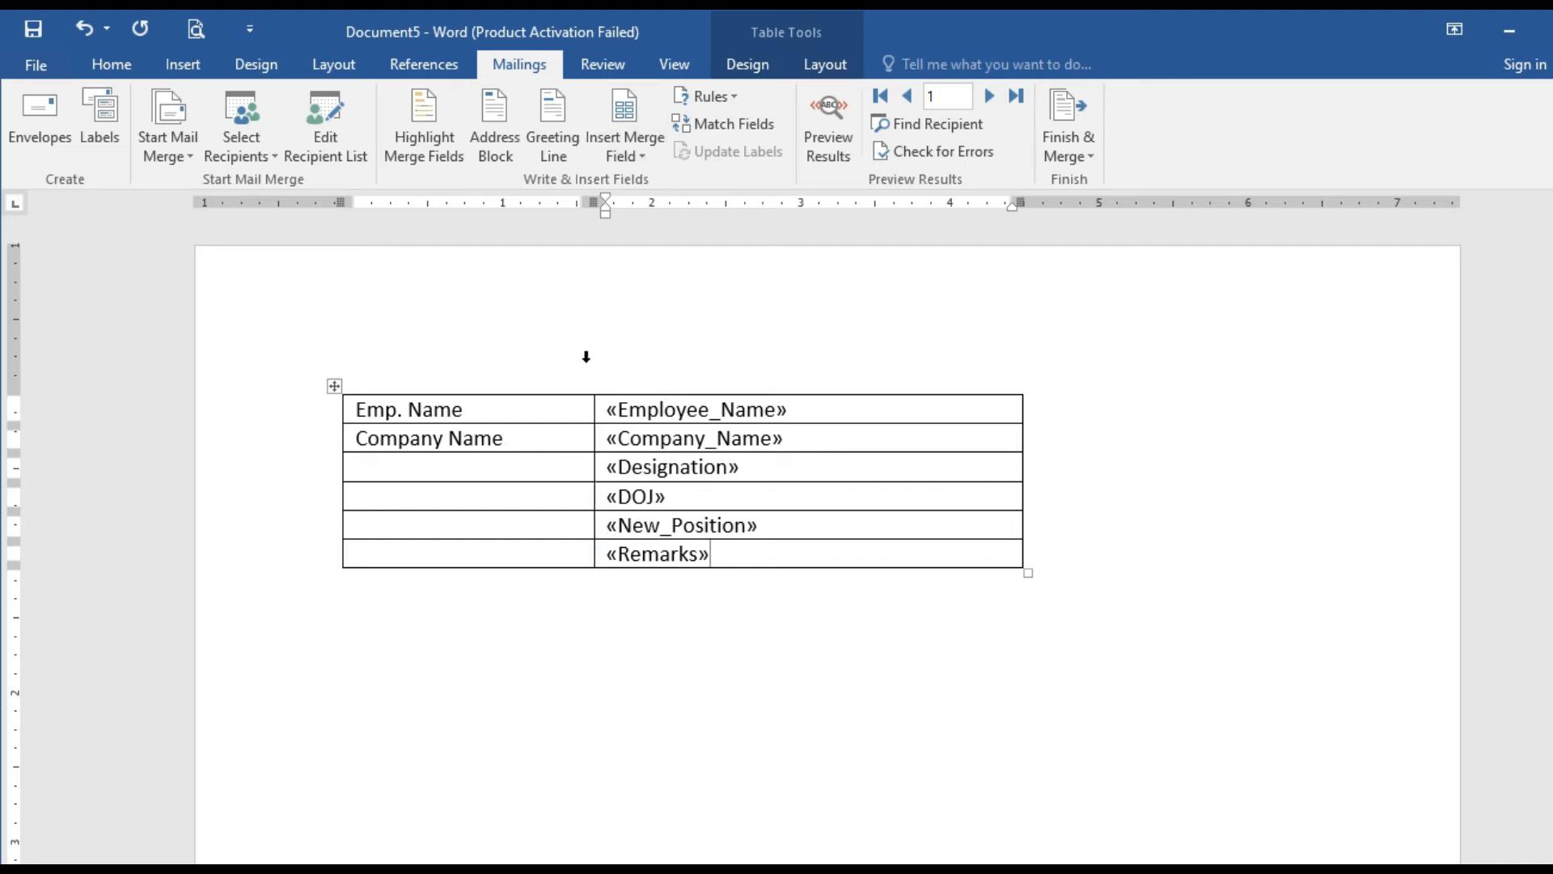
Preview the merged results in the table and step forward through the records to record 5
mouse_move(575, 369)
left_click(819, 123)
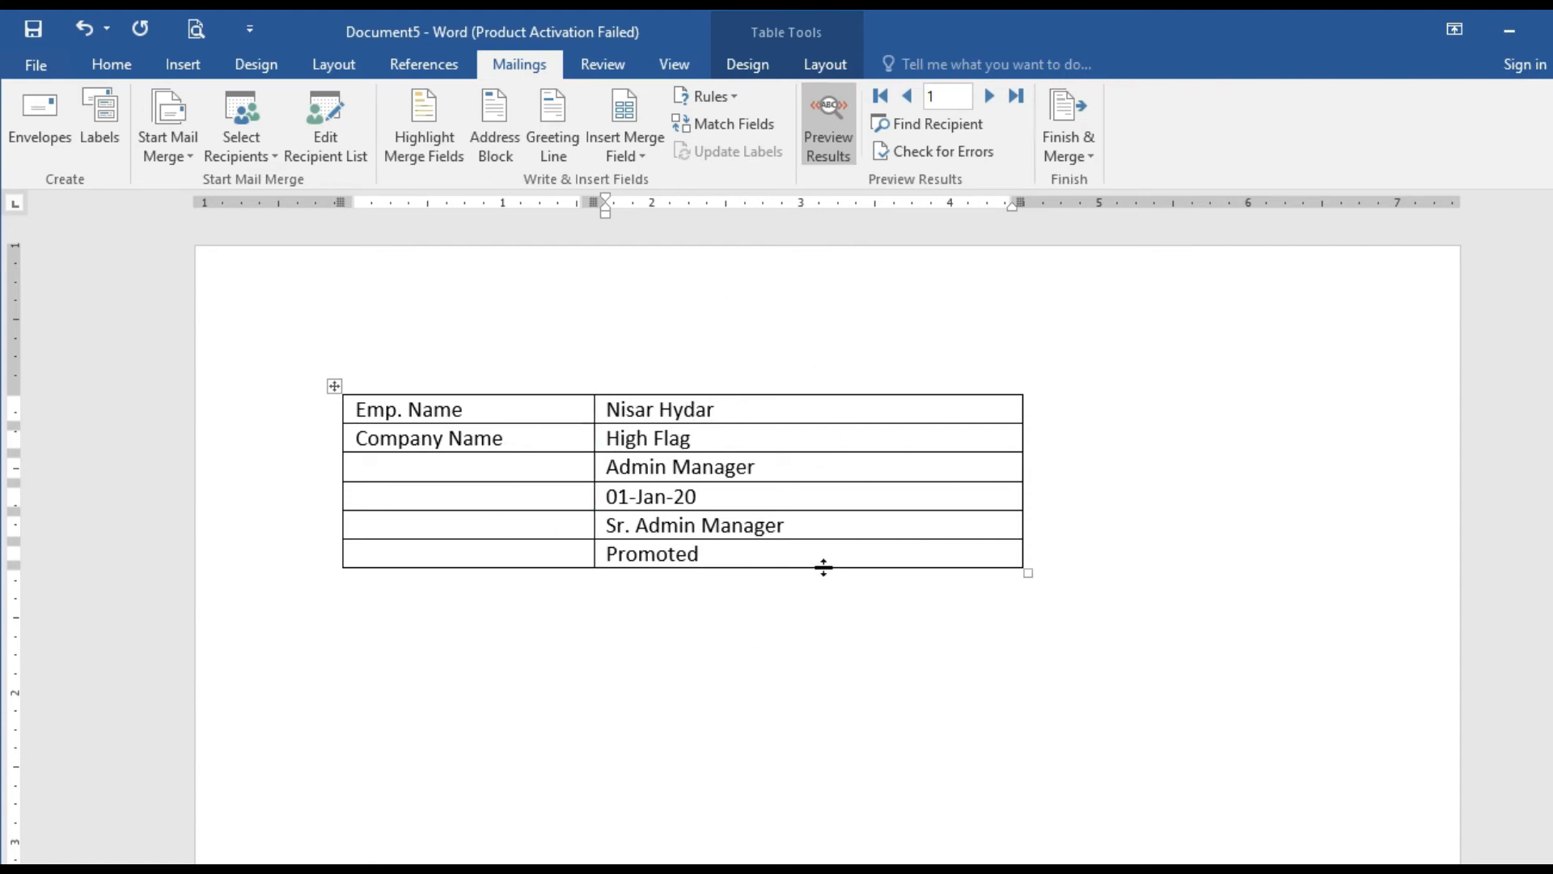
left_click(988, 96)
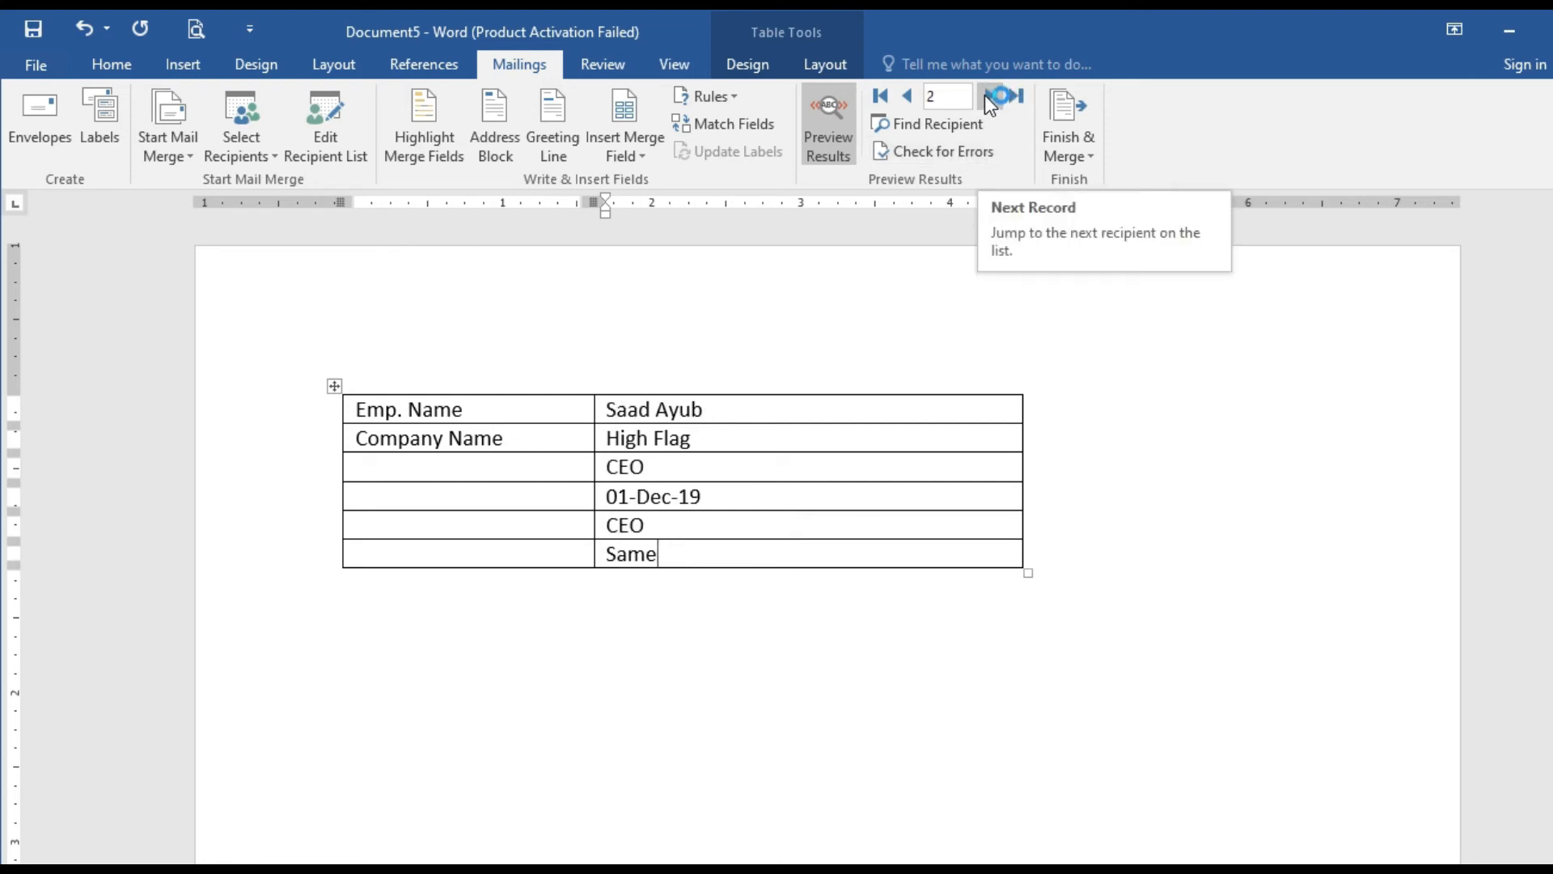
left_click(986, 97)
left_click(989, 97)
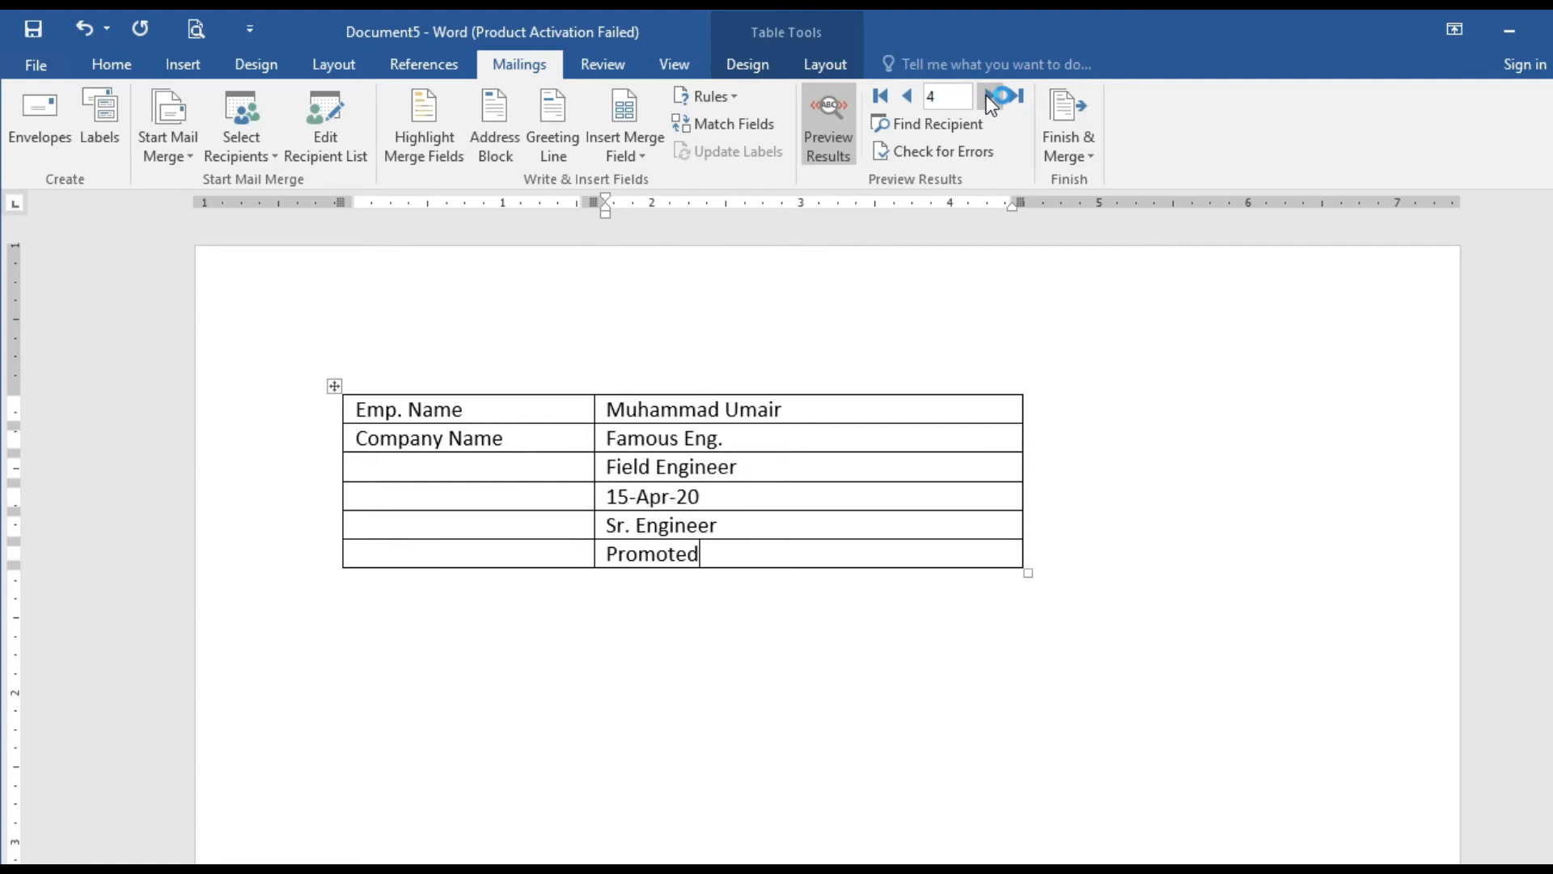
left_click(989, 97)
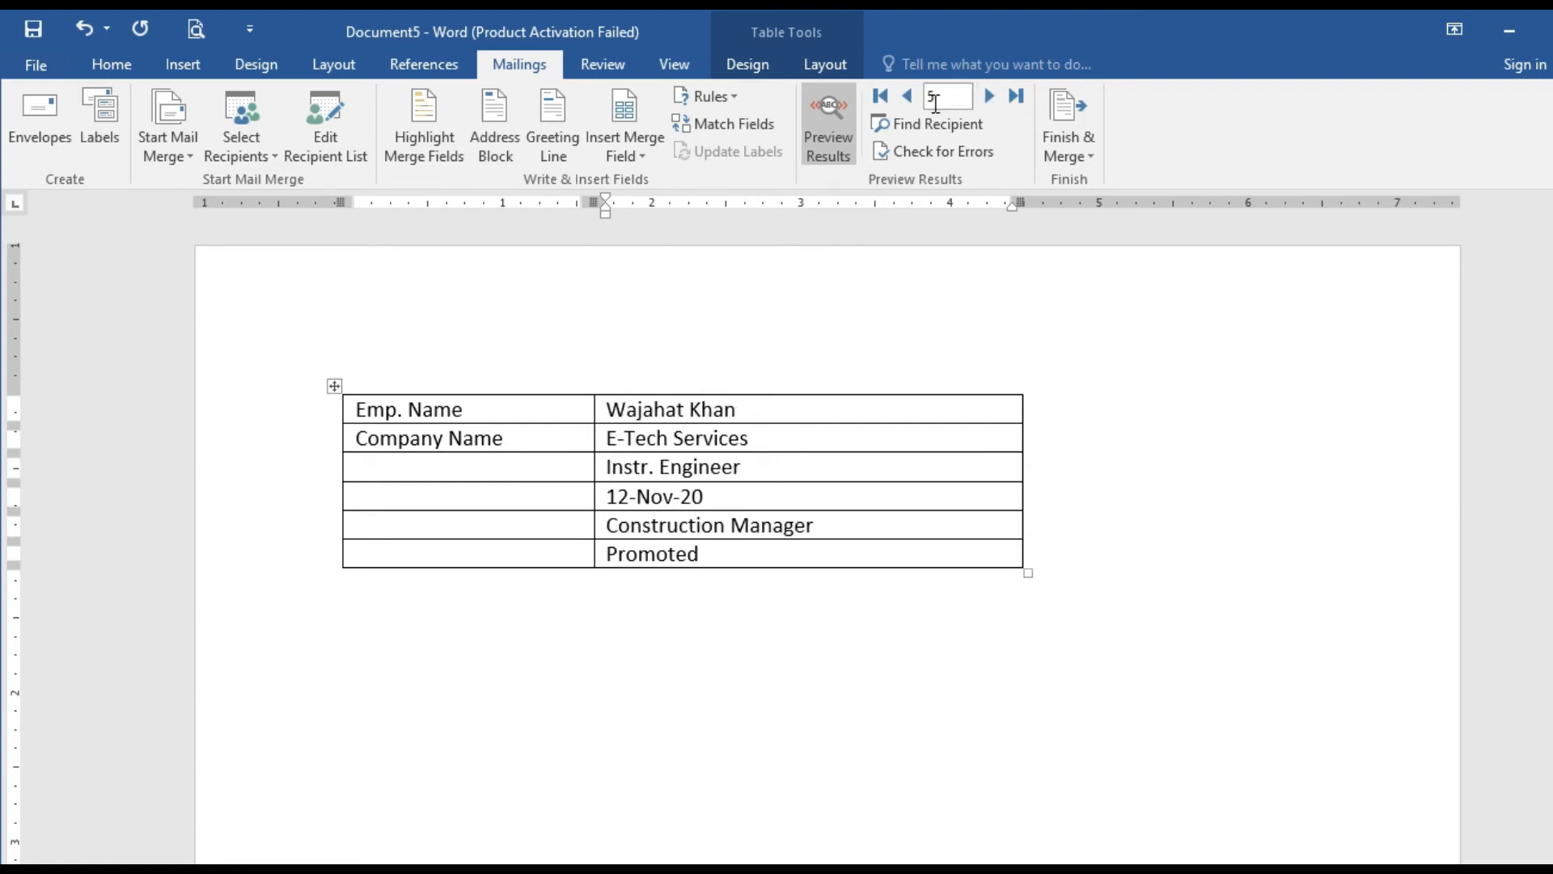
Step back through the previewed records to record 1, then recheck records 2 and 3 and return to record 1
left_click(909, 96)
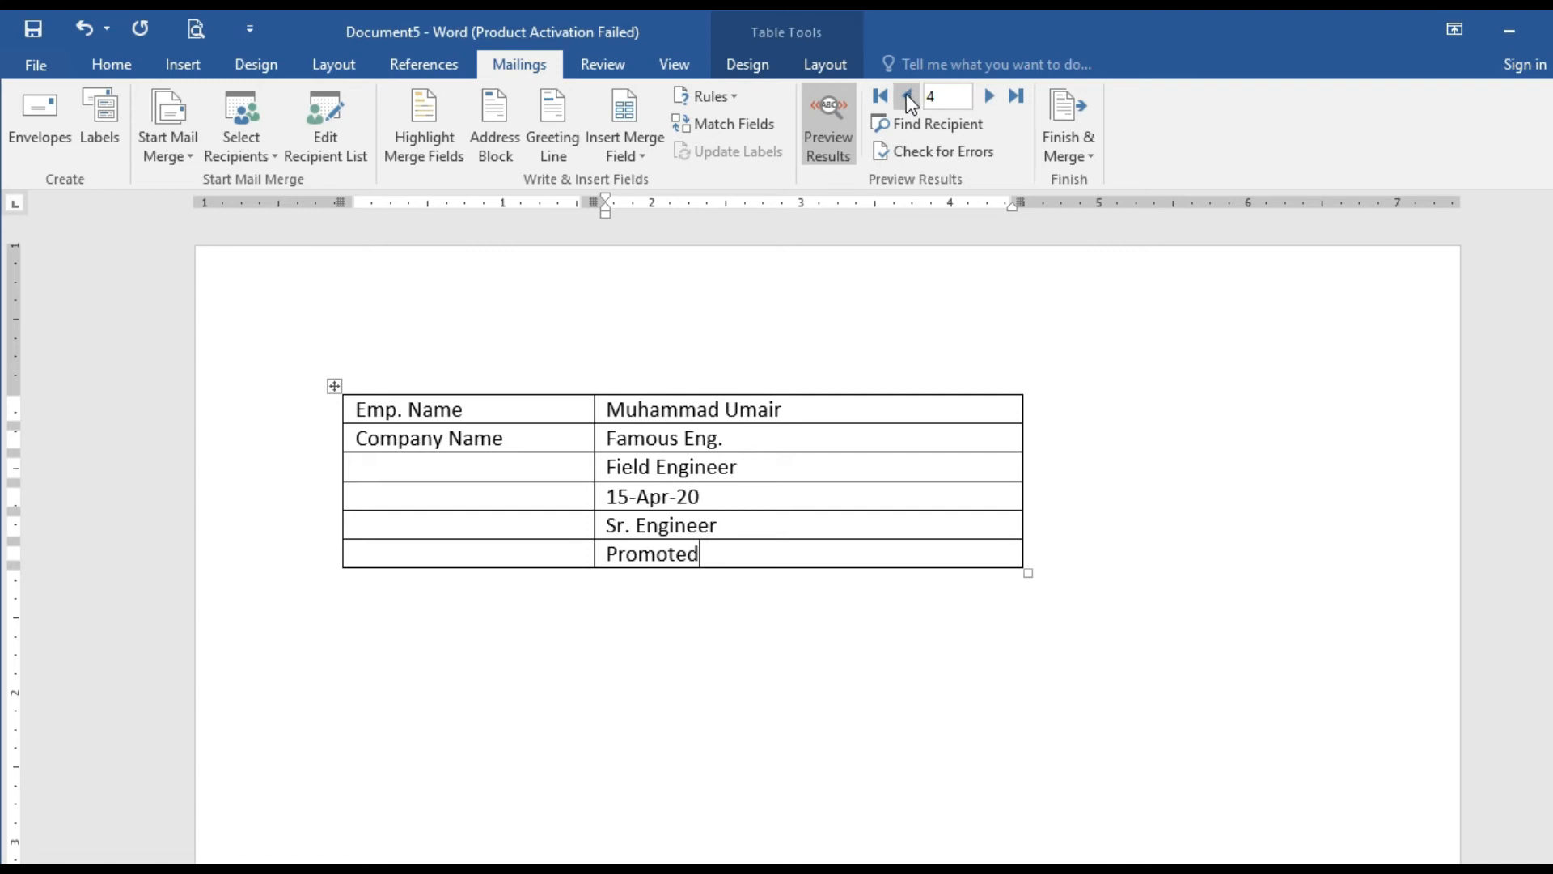
left_click(908, 96)
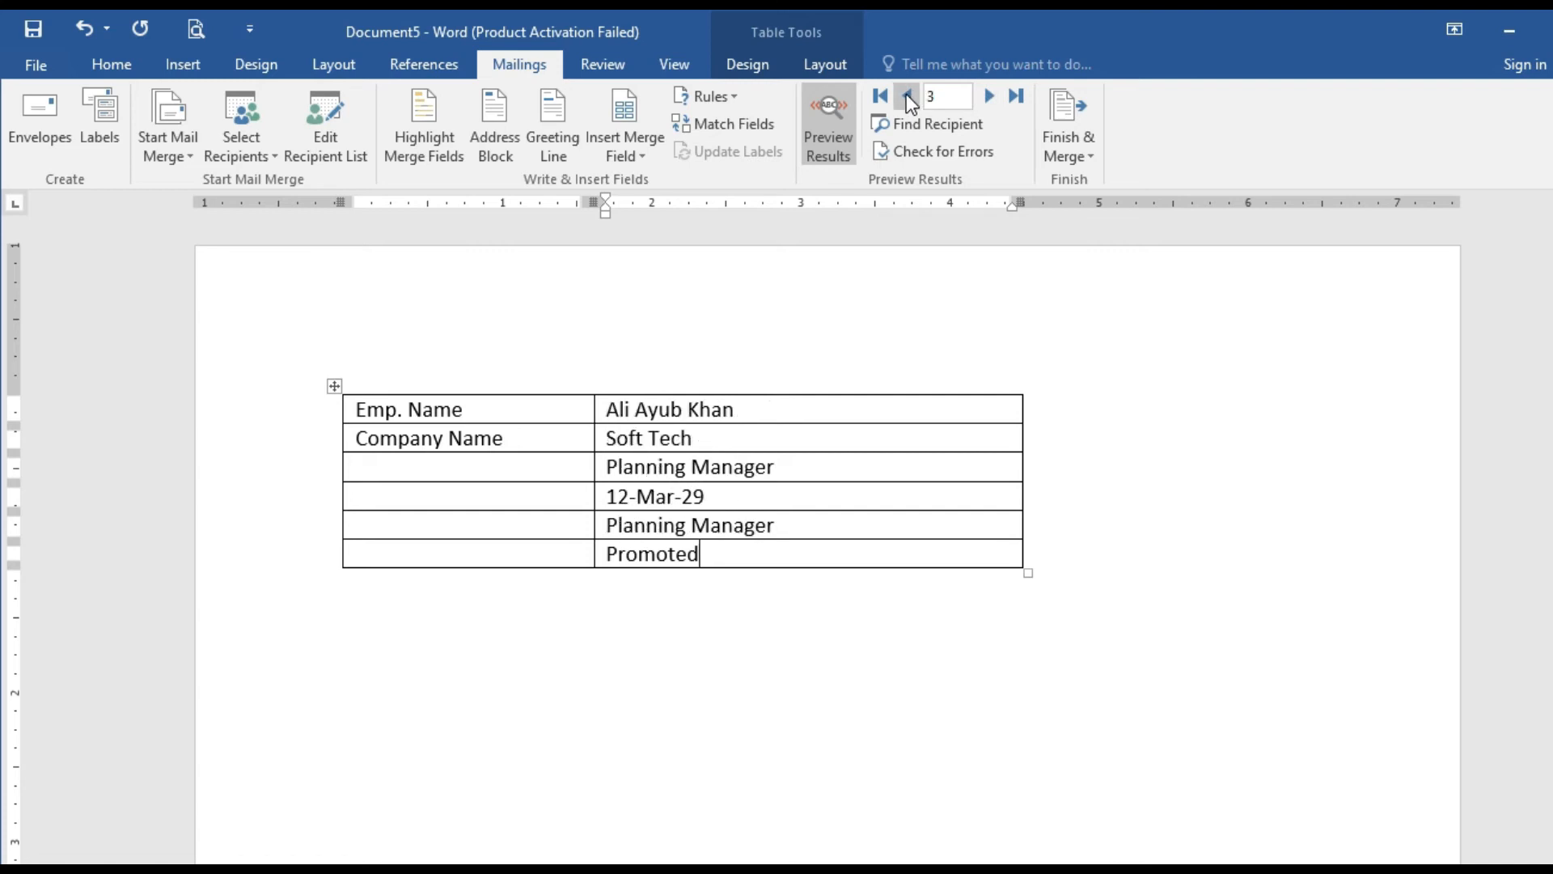
left_click(908, 96)
left_click(909, 95)
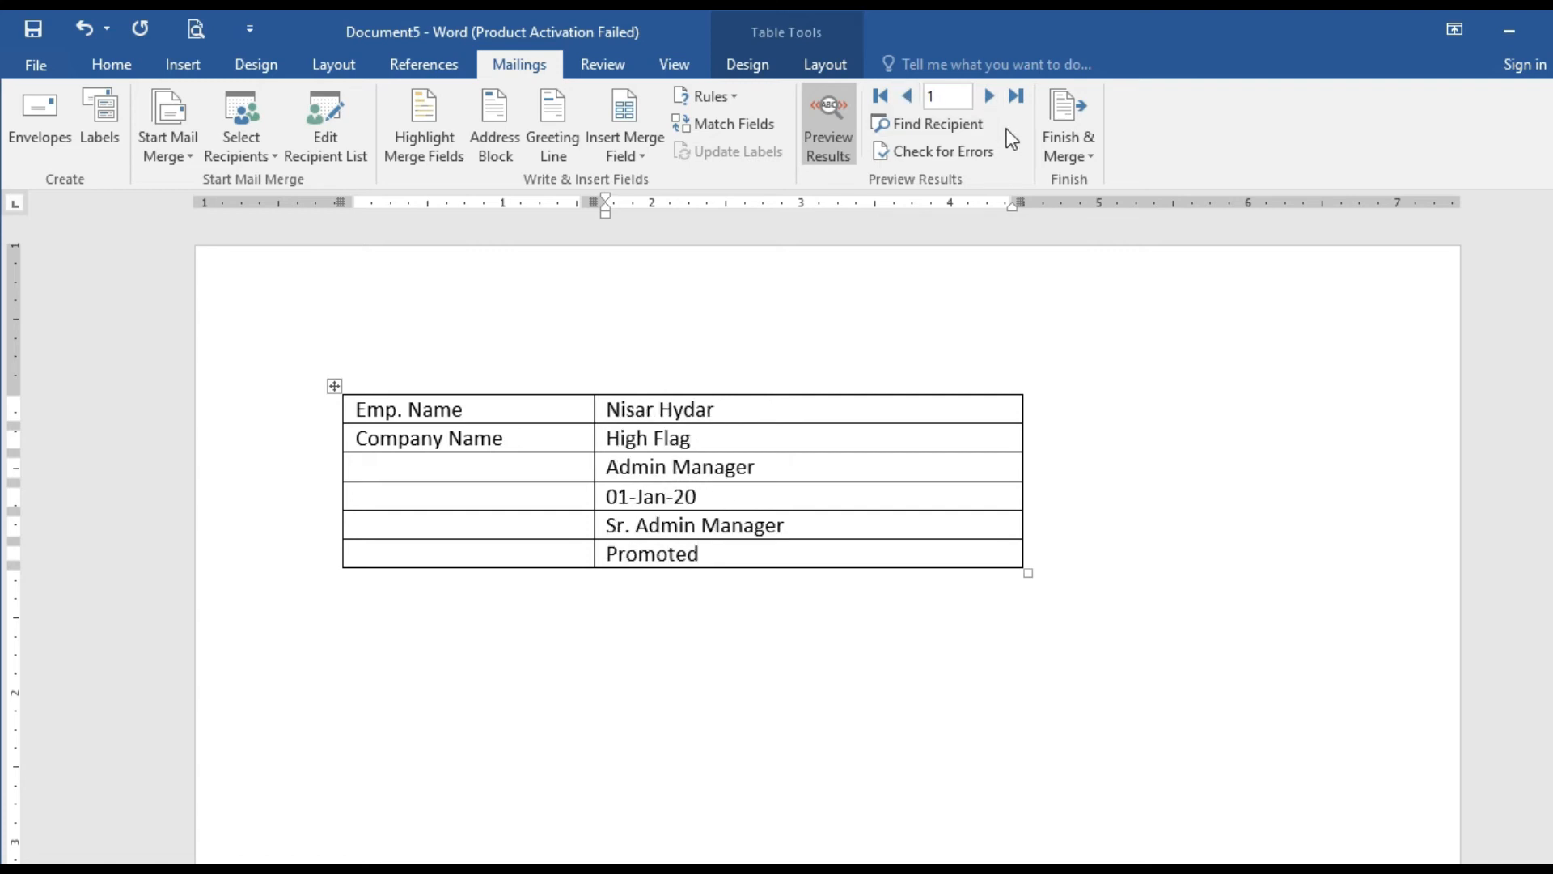
left_click(987, 95)
left_click(987, 96)
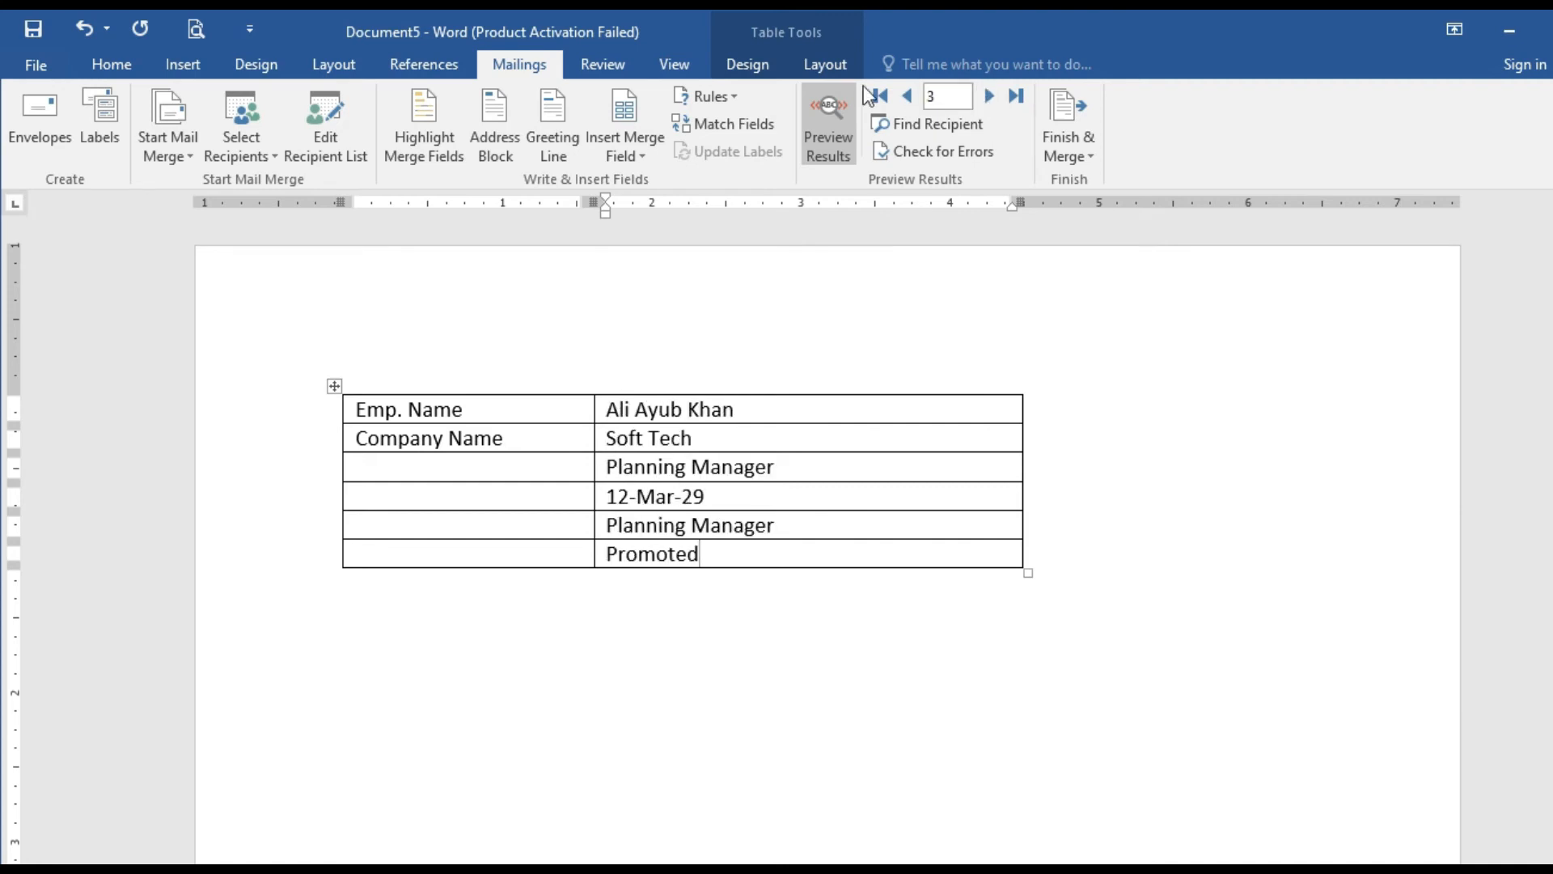
left_click(908, 95)
left_click(909, 96)
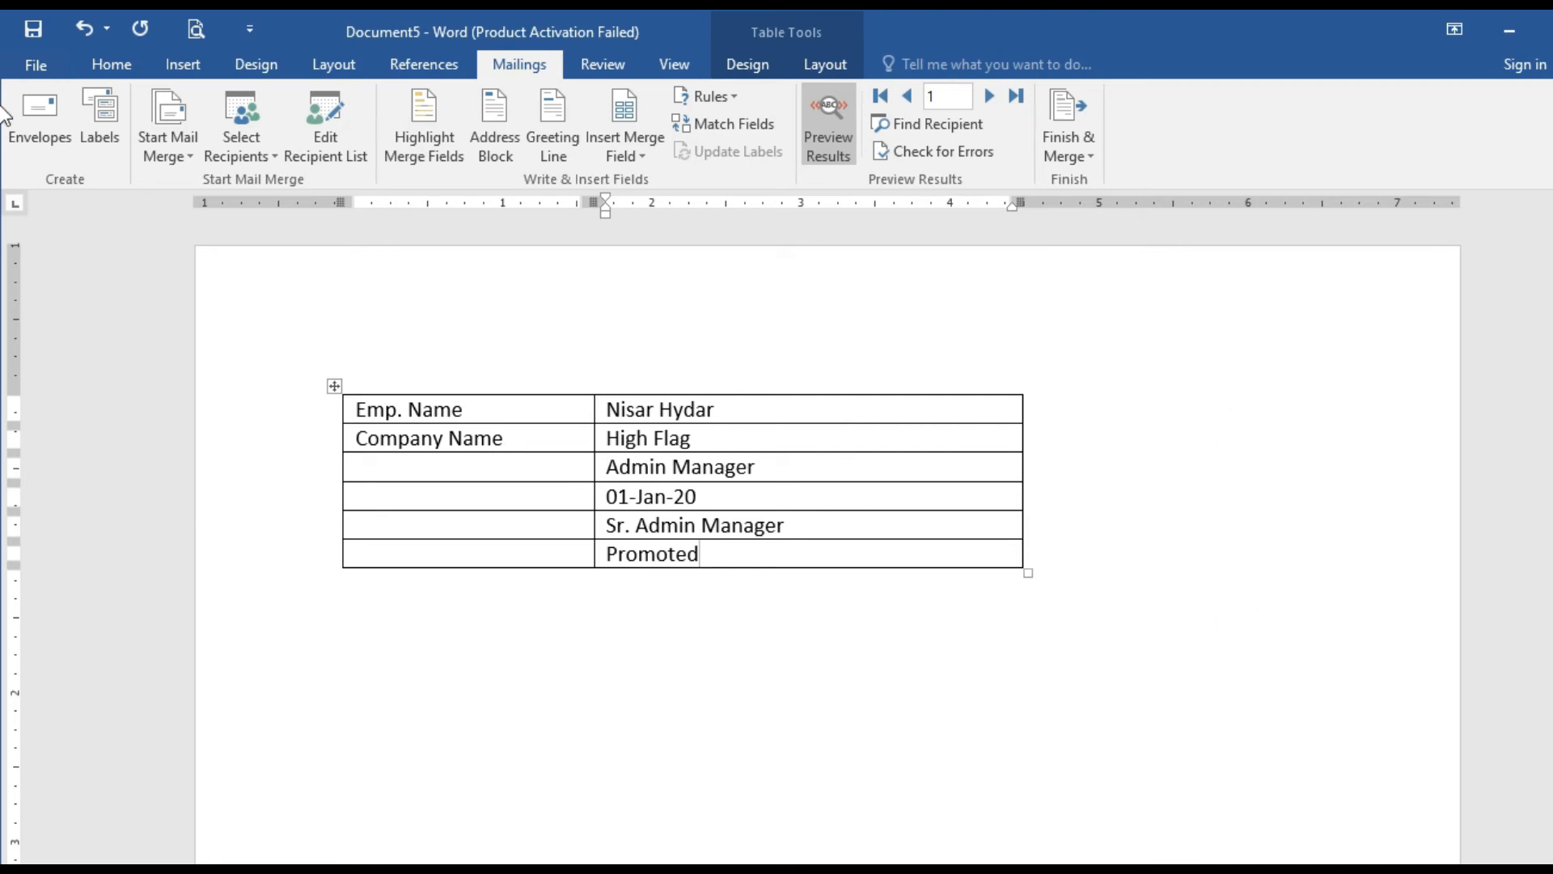
Close the merge table document without saving its changes
key("ctrl+w")
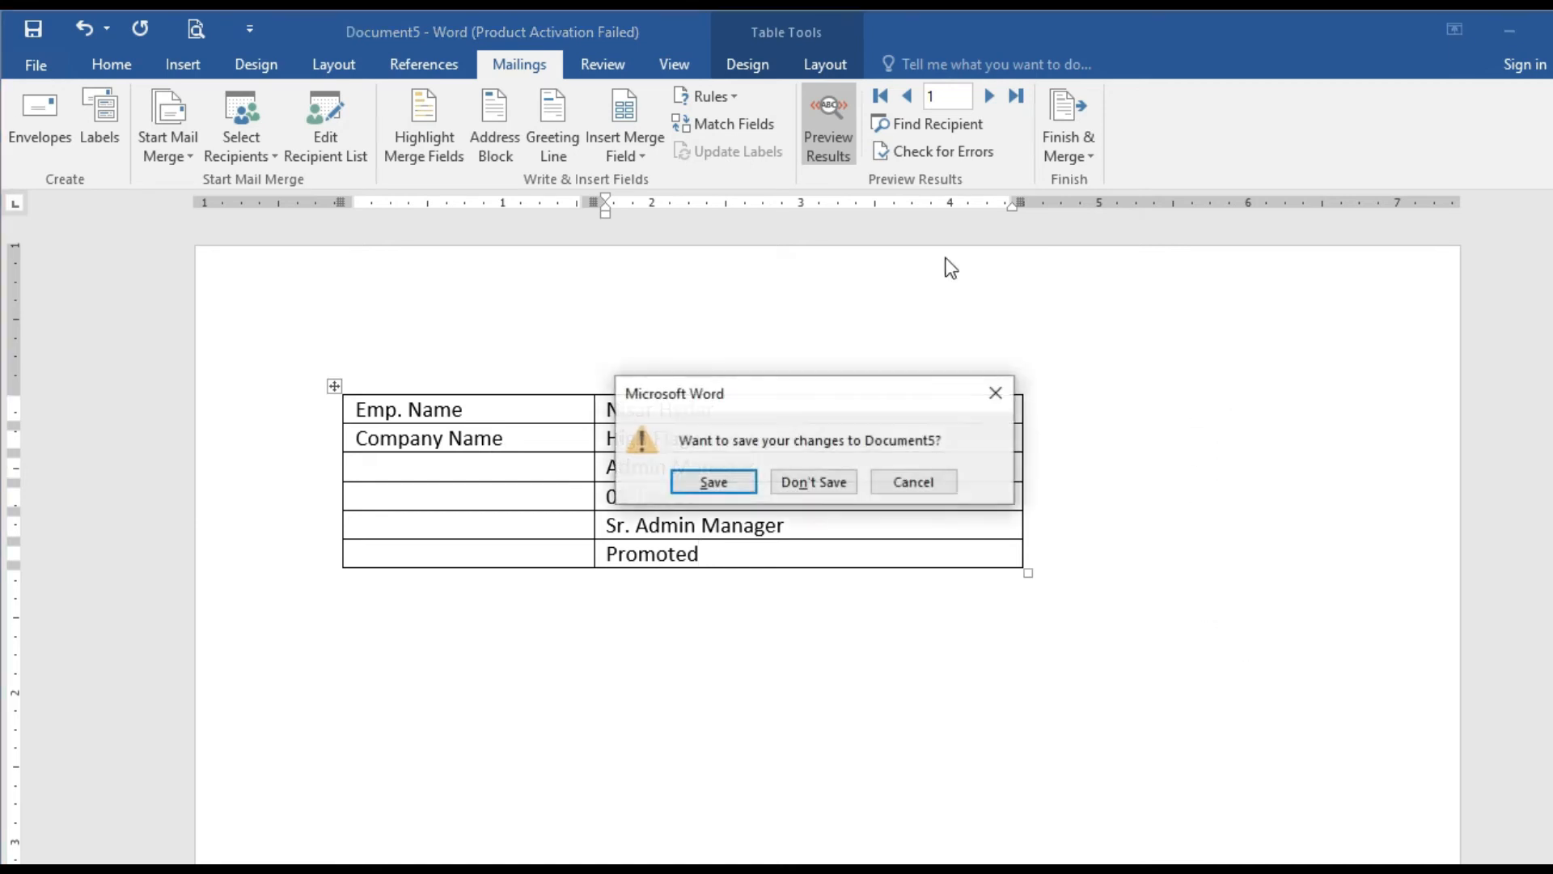
left_click(822, 493)
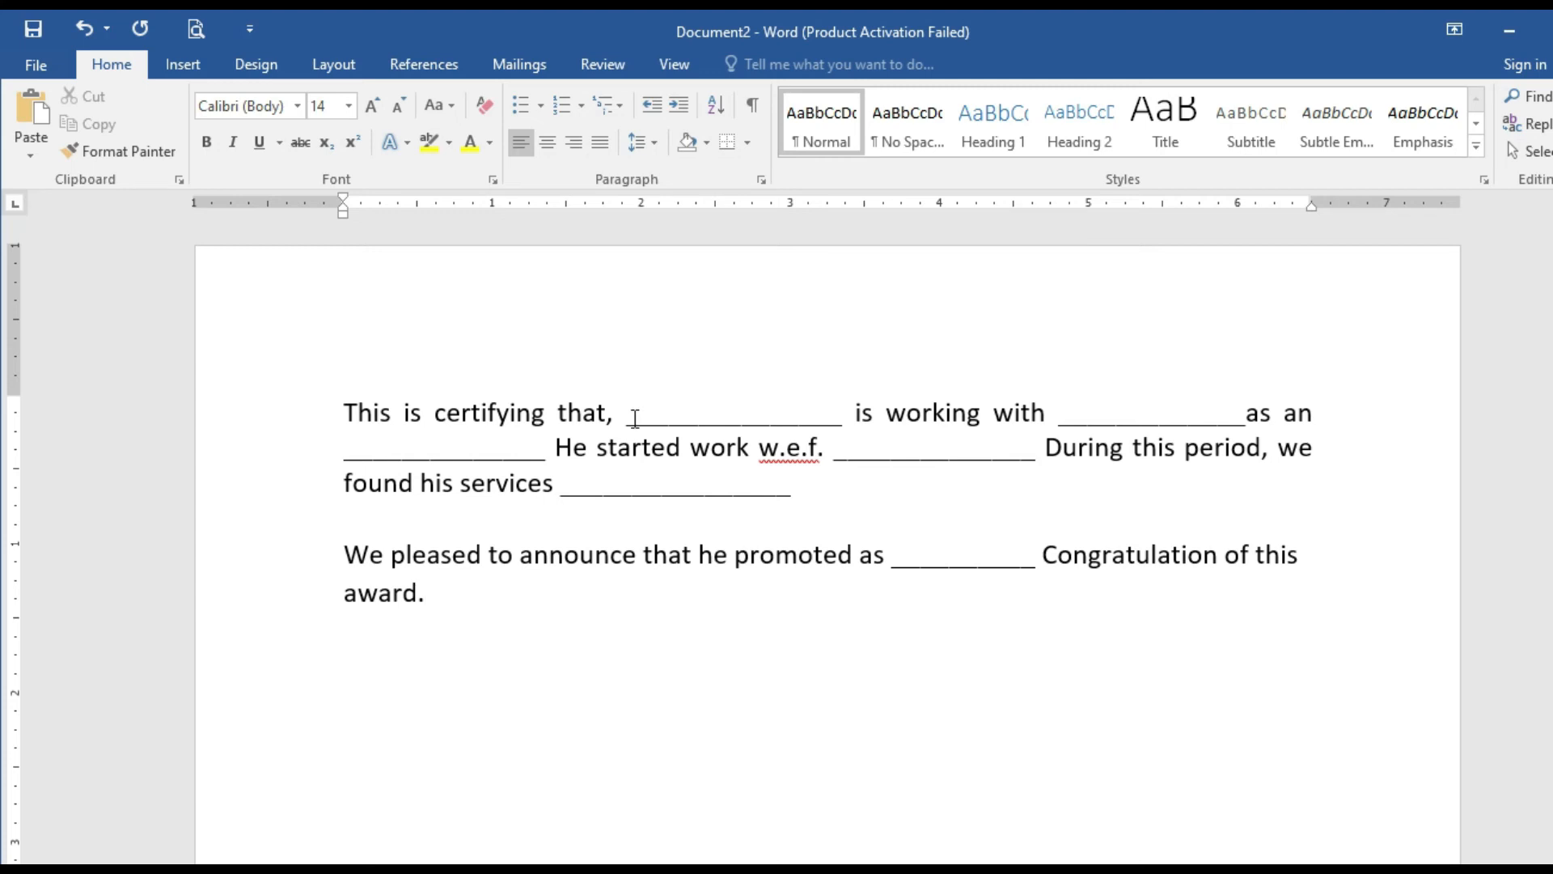
Examine the blanks in the certificate letter for name, company, designation, start date, services and new position
left_click_drag(635, 415, 836, 418)
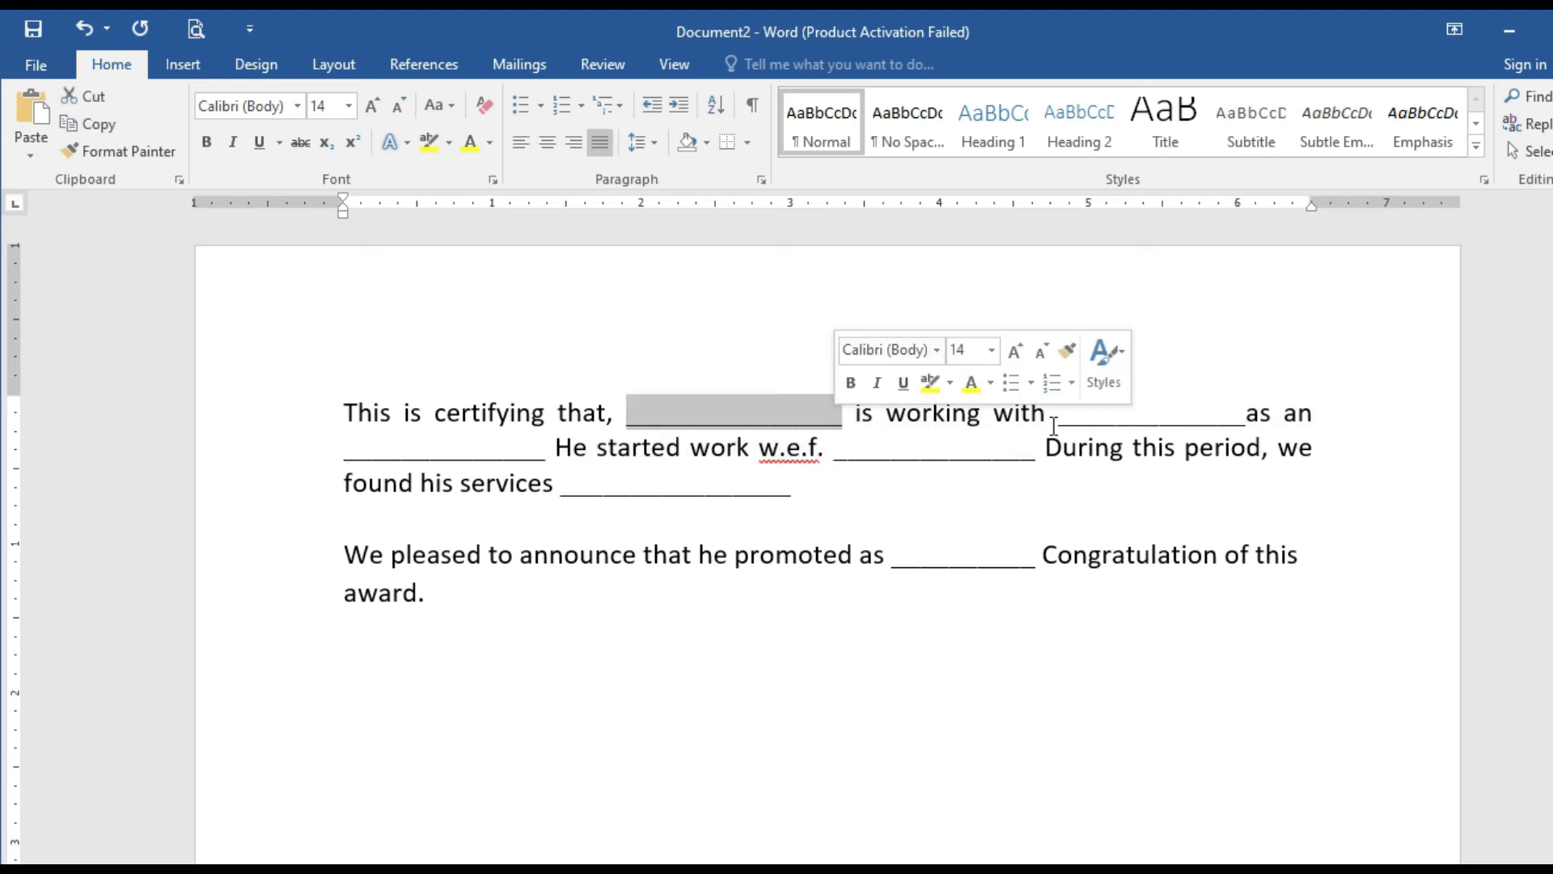
left_click(1073, 414)
left_click(1217, 414)
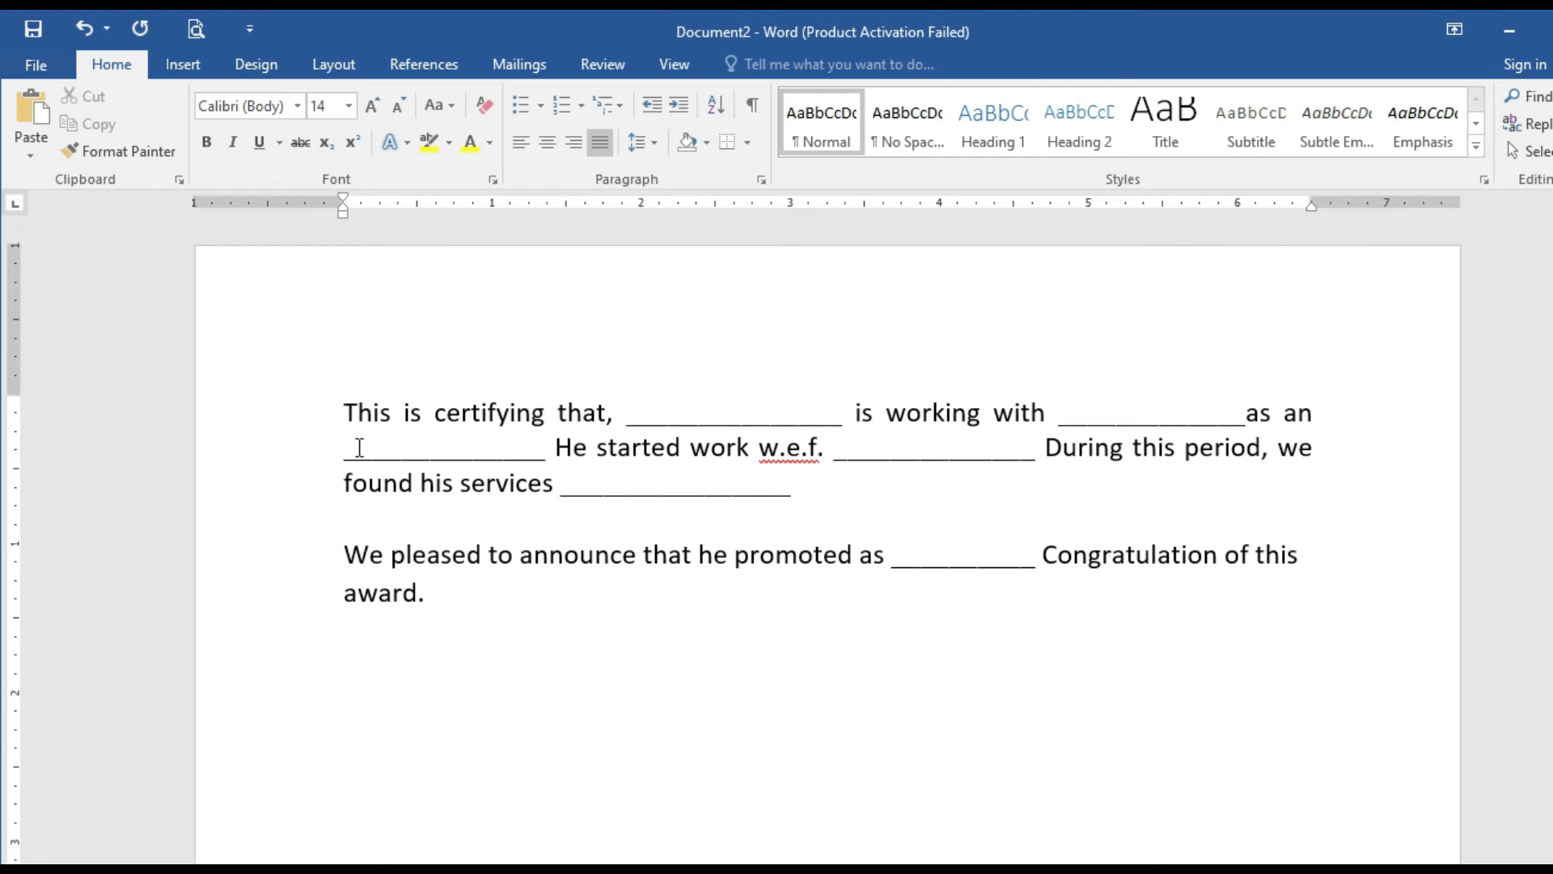
left_click_drag(356, 447, 545, 447)
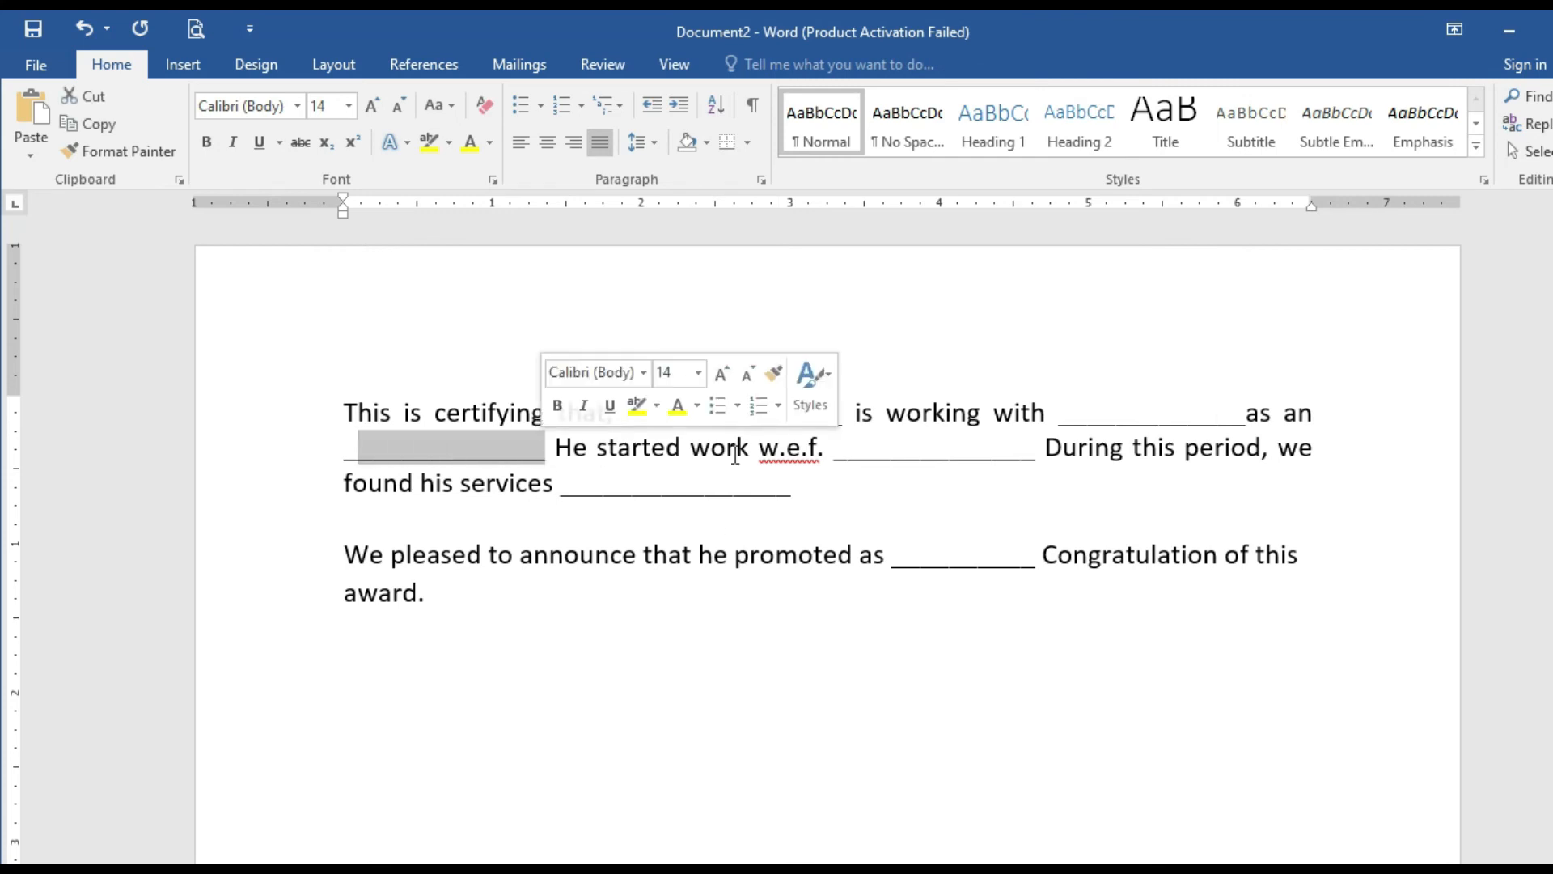
left_click(891, 450)
left_click_drag(842, 451, 1053, 449)
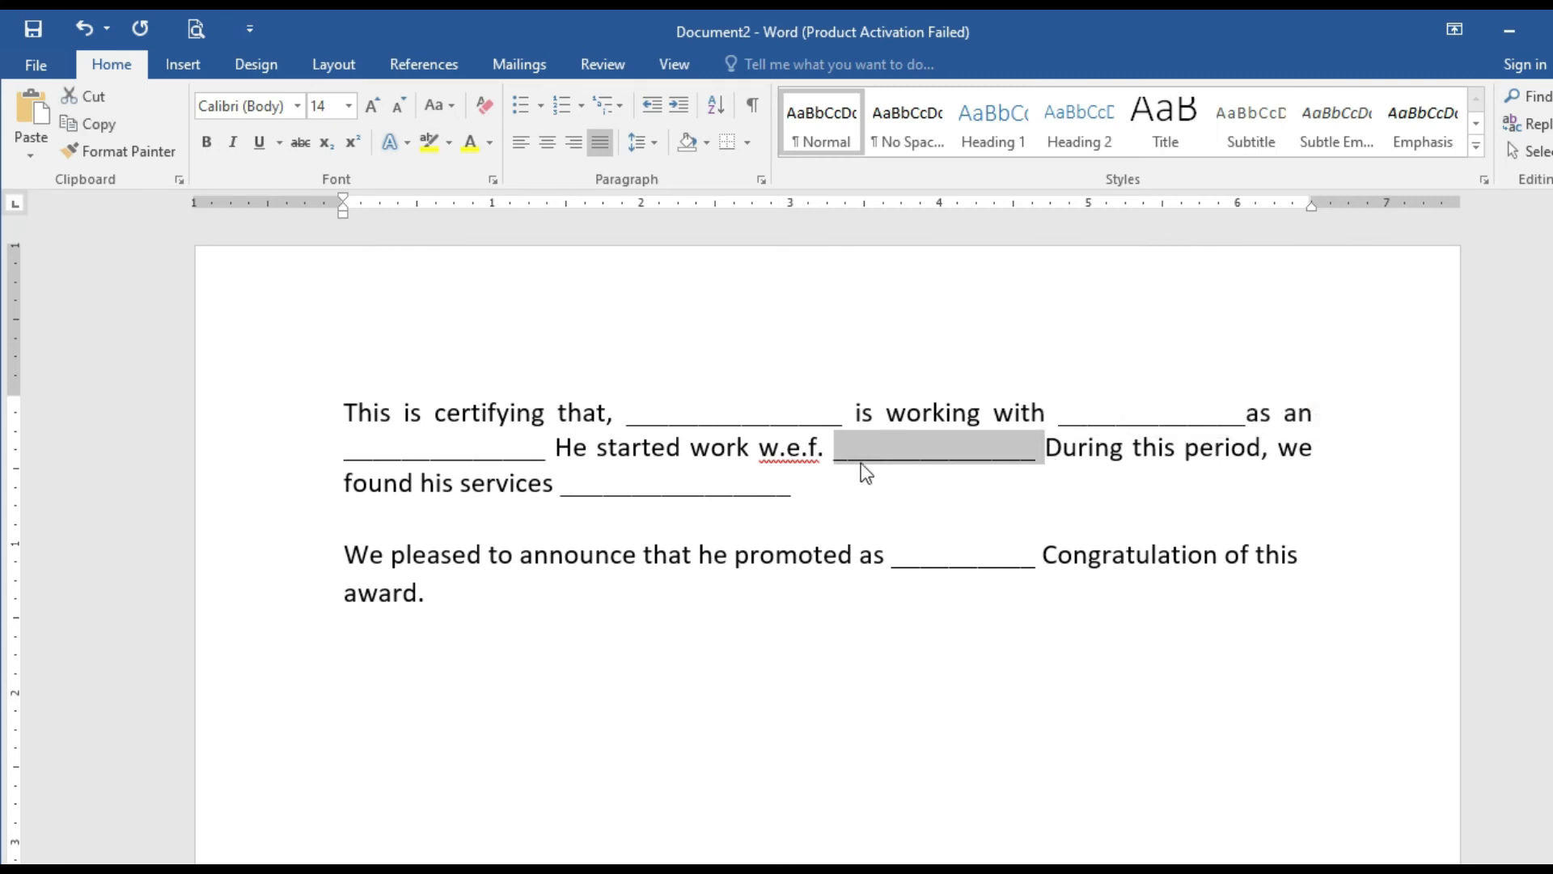
left_click_drag(564, 485, 792, 486)
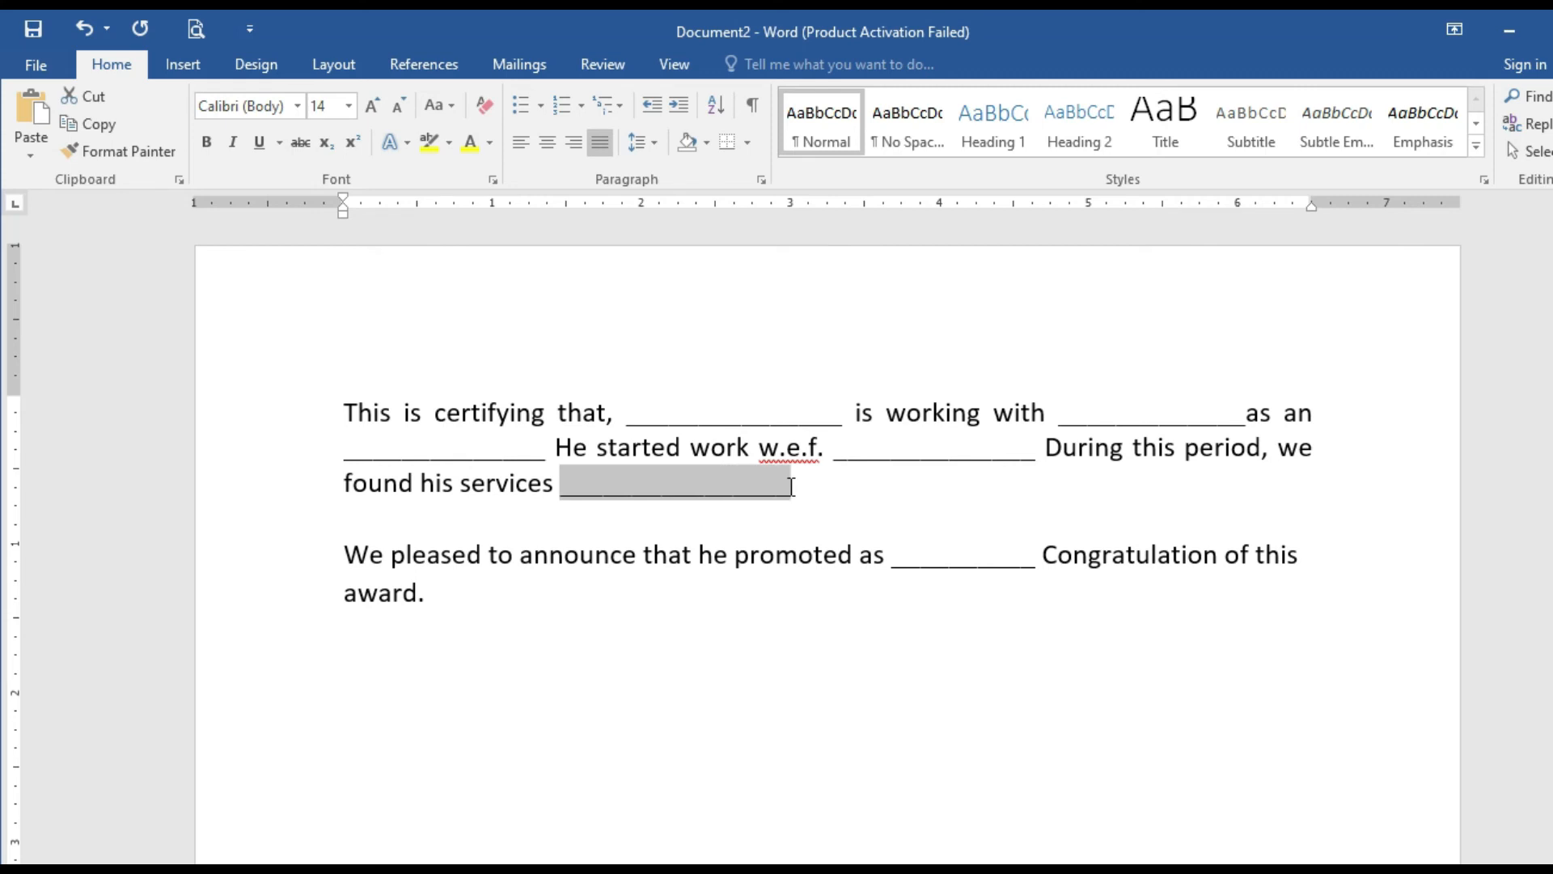
left_click(907, 564)
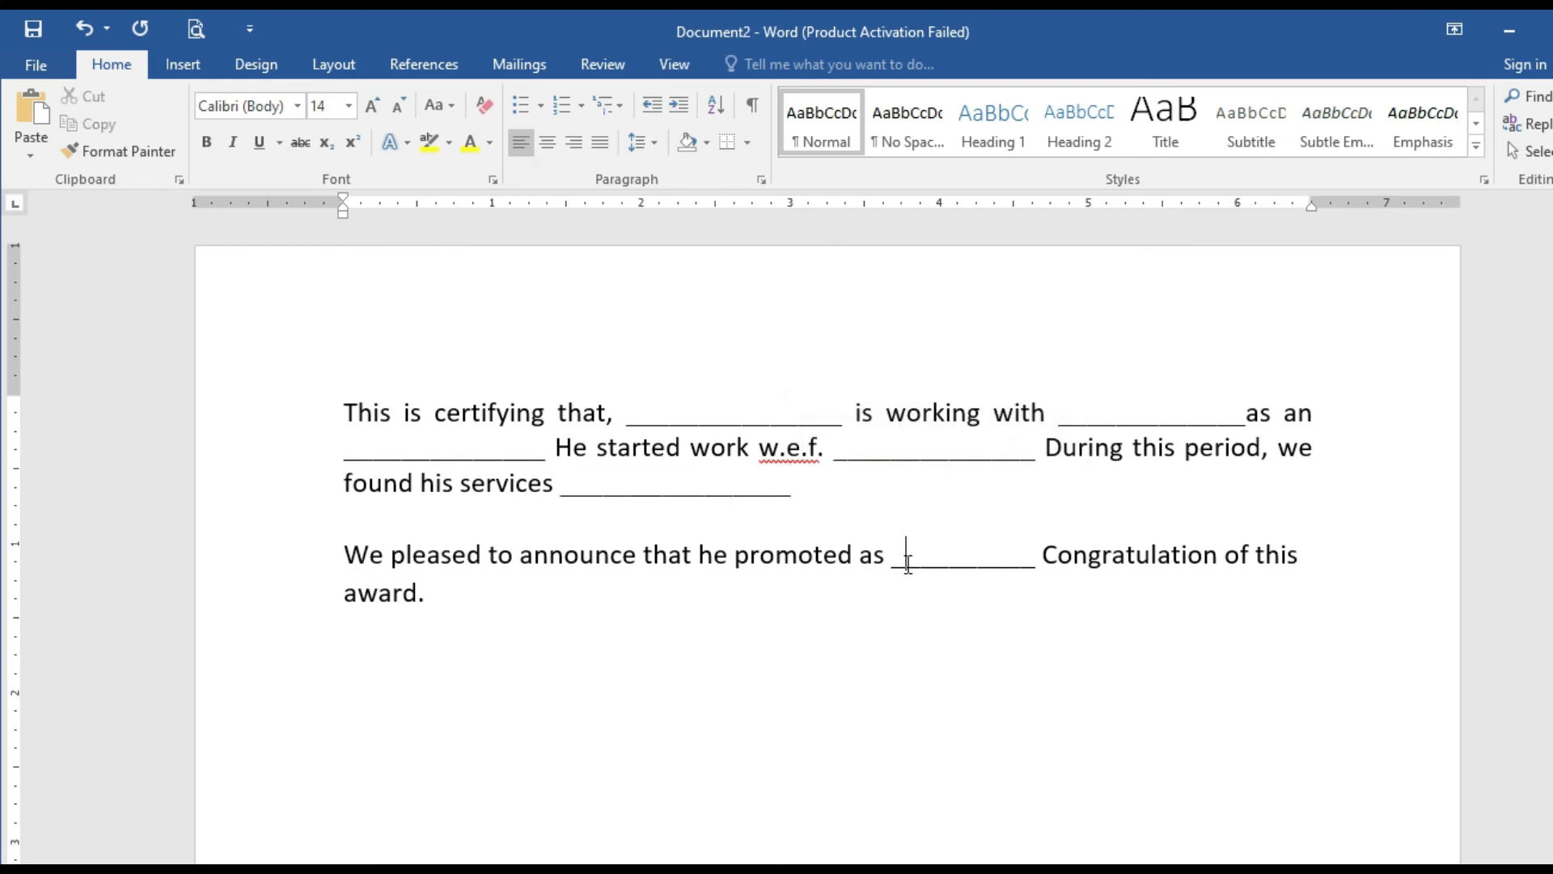
left_click_drag(893, 564, 1037, 564)
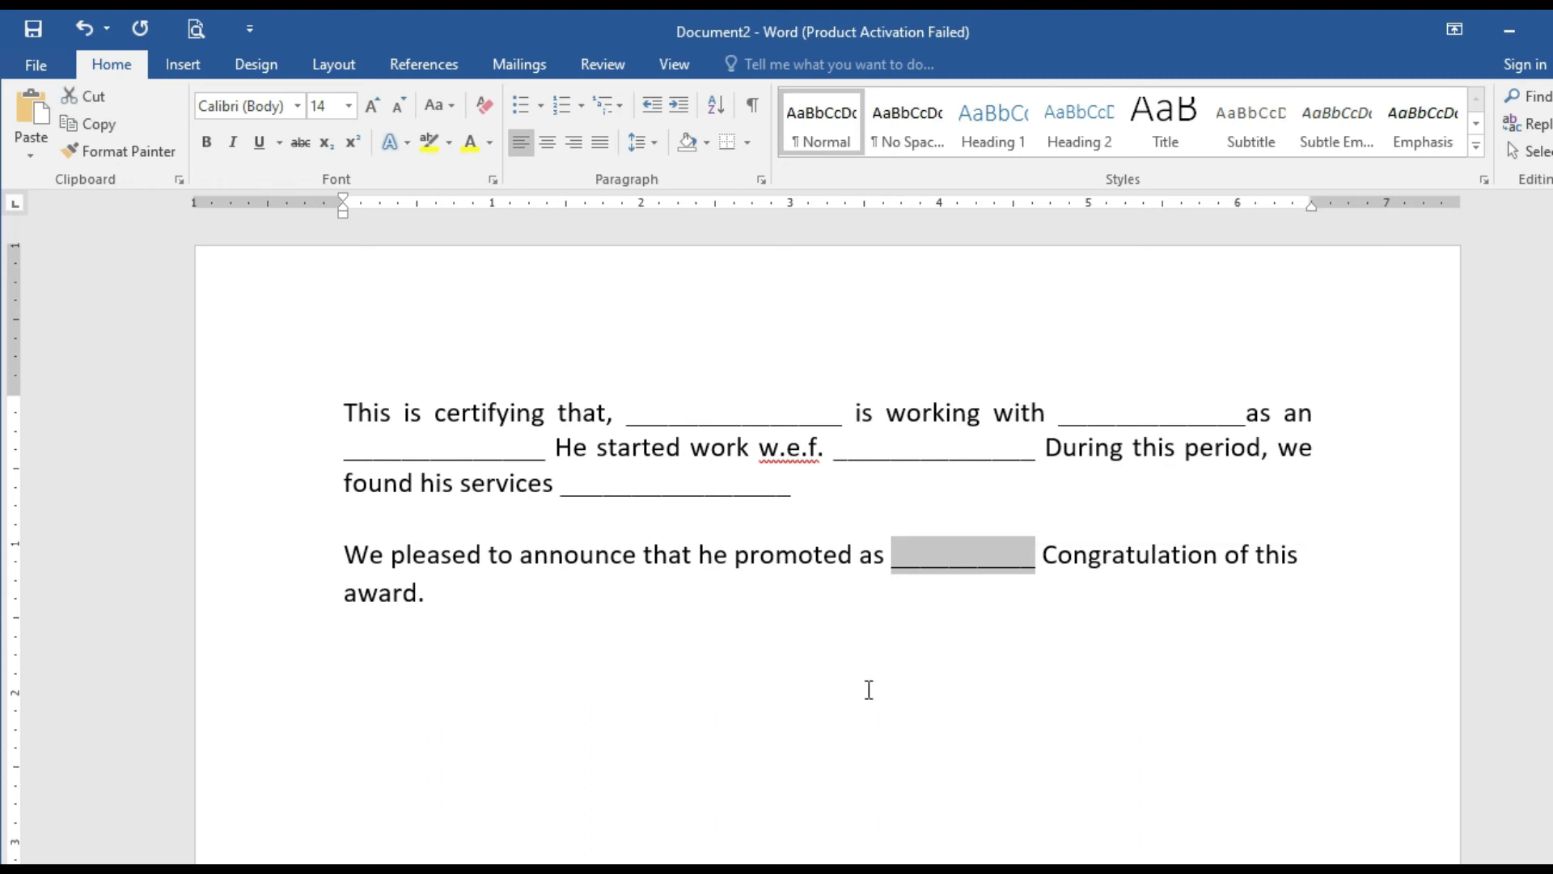
Start choosing an existing recipient list for the certificate letter and browse to the D:\Urdu\DM-U-W-06 Mail Merge folder
left_click(642, 417)
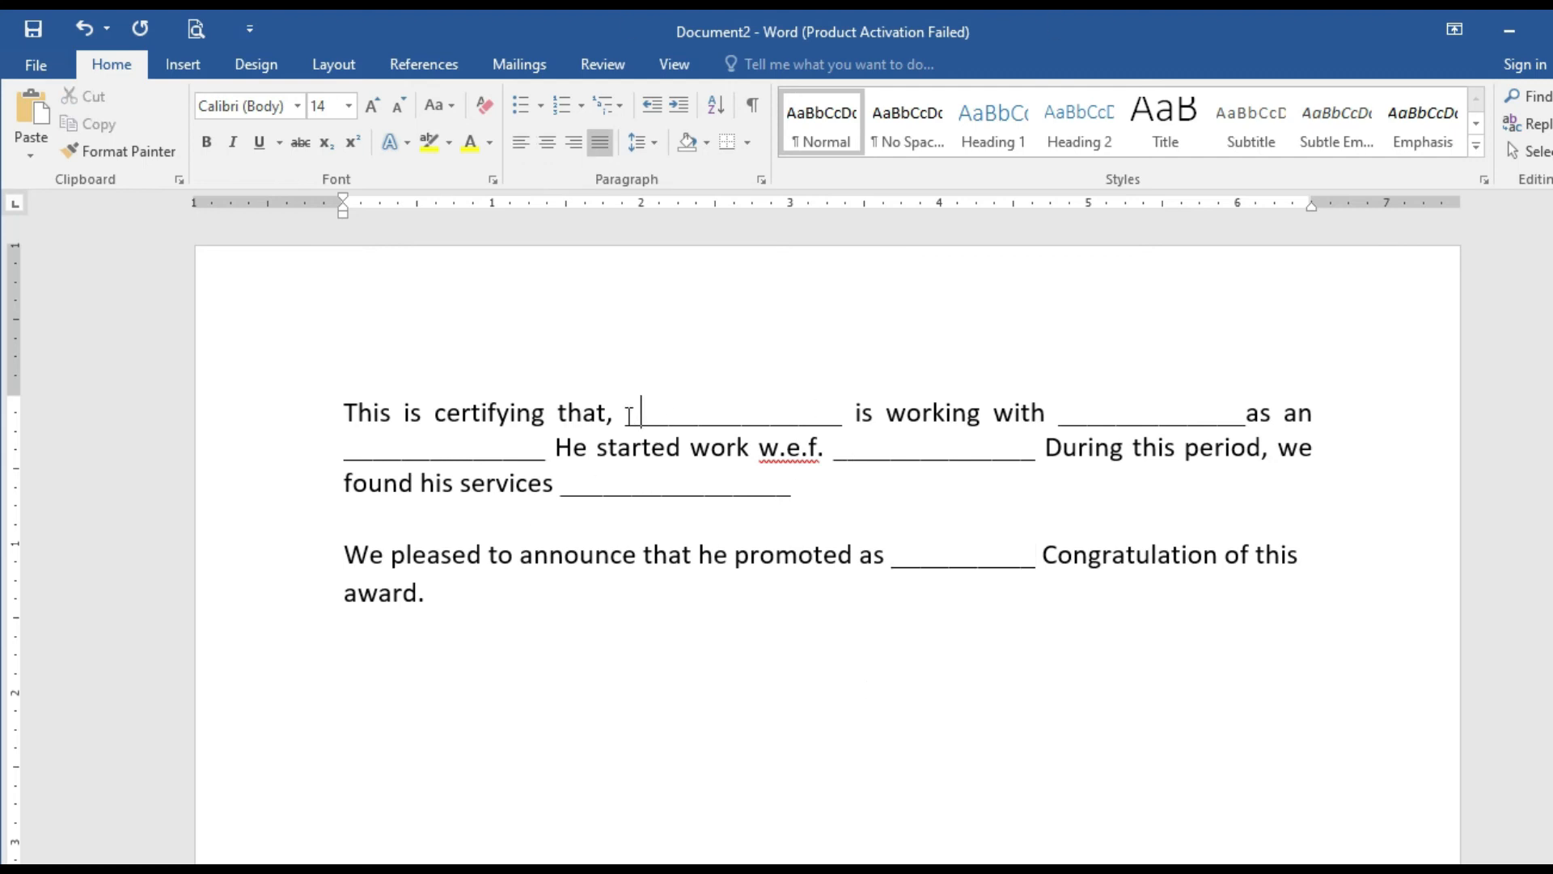
left_click_drag(642, 413, 851, 424)
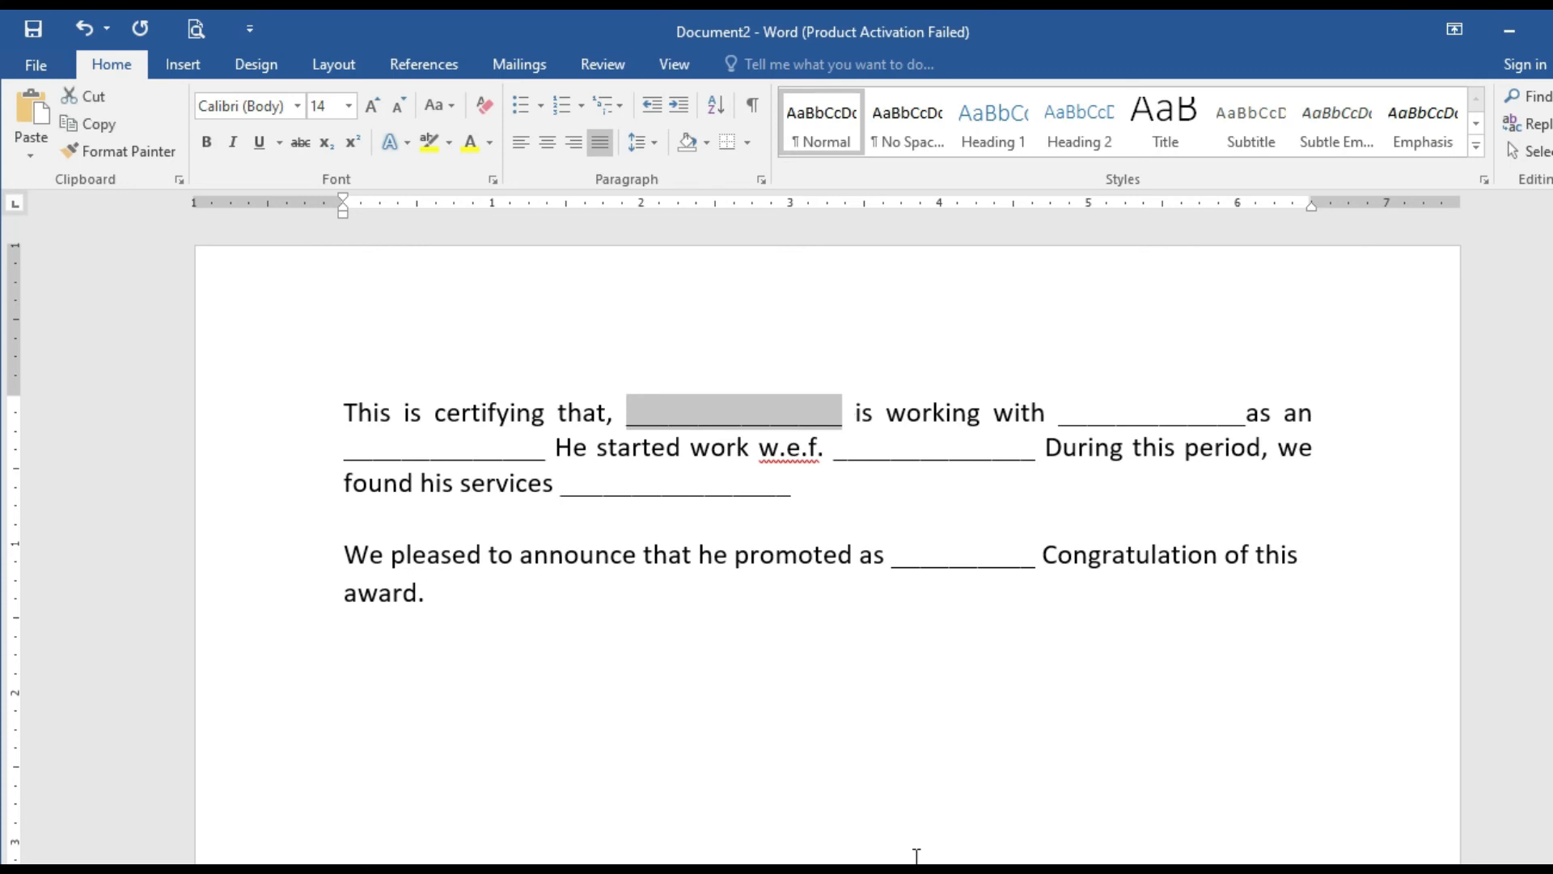
left_click(529, 64)
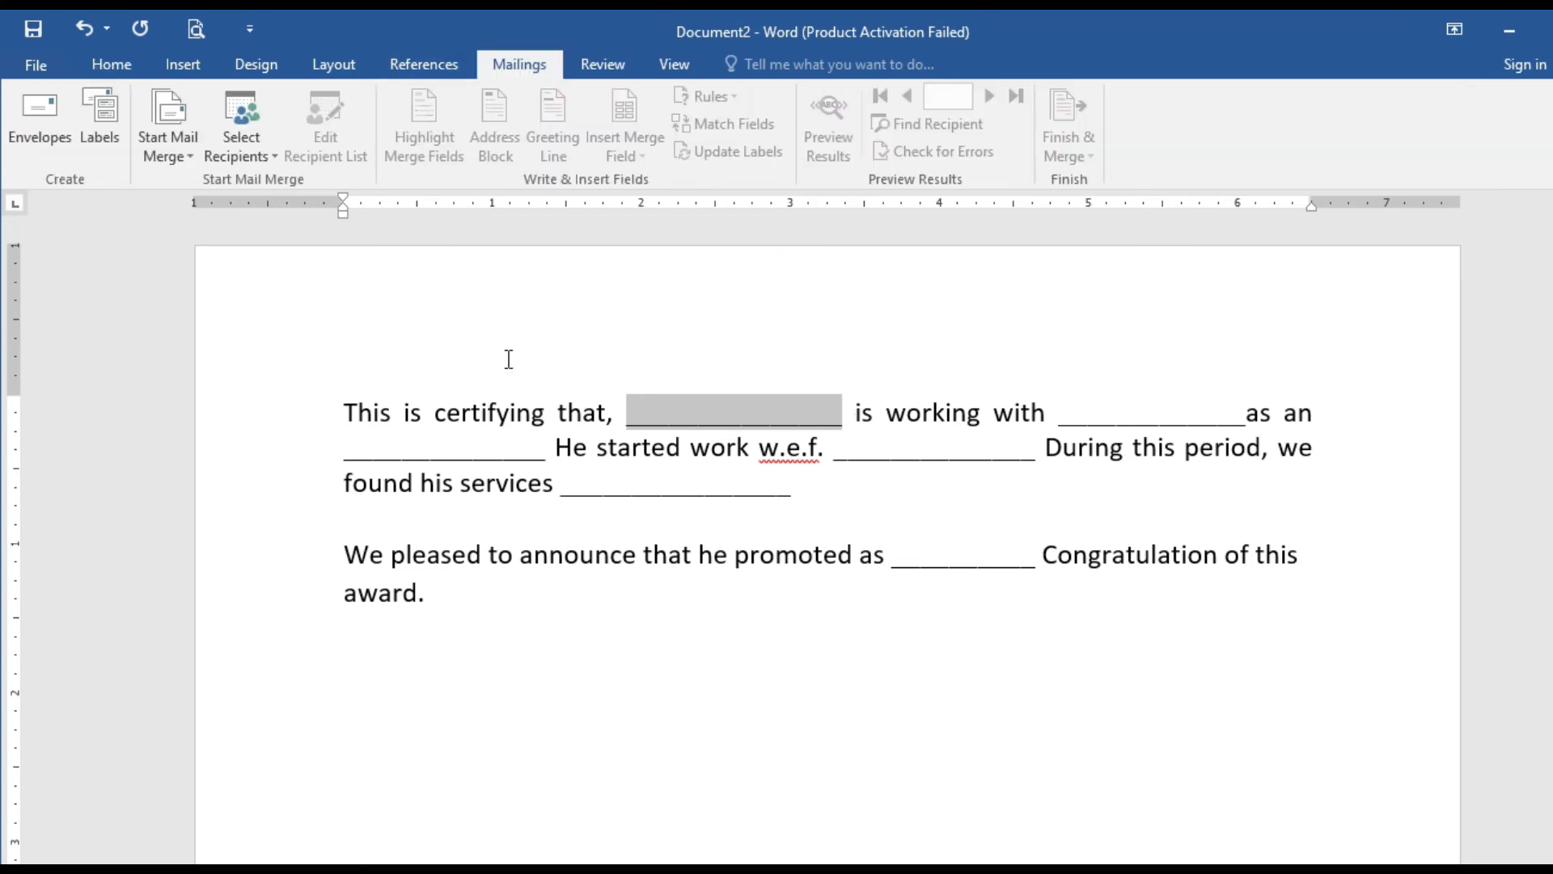
left_click(259, 153)
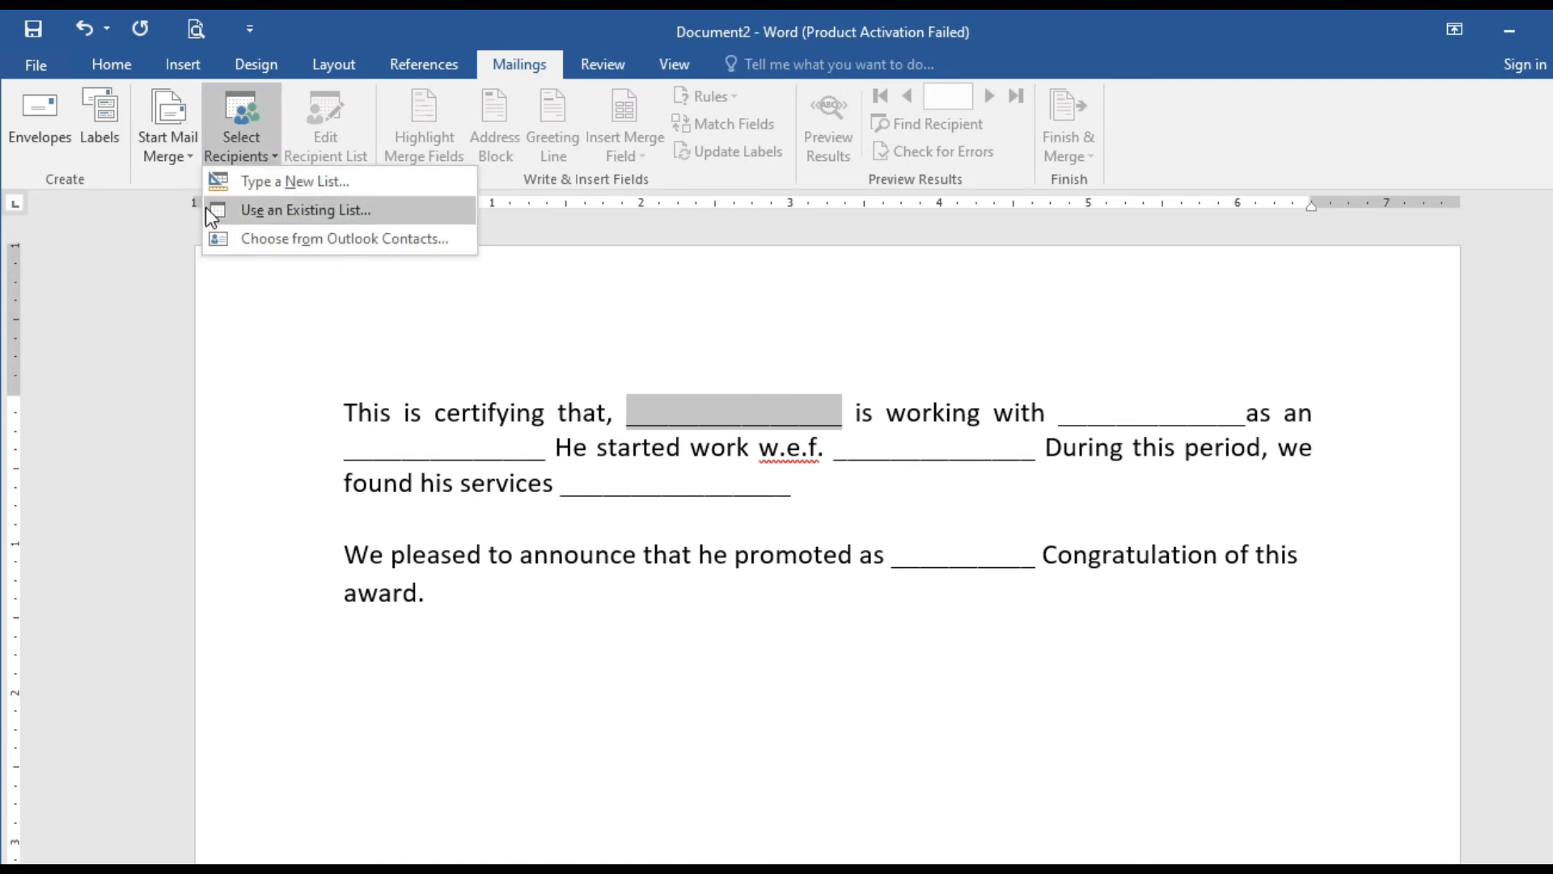
left_click(264, 215)
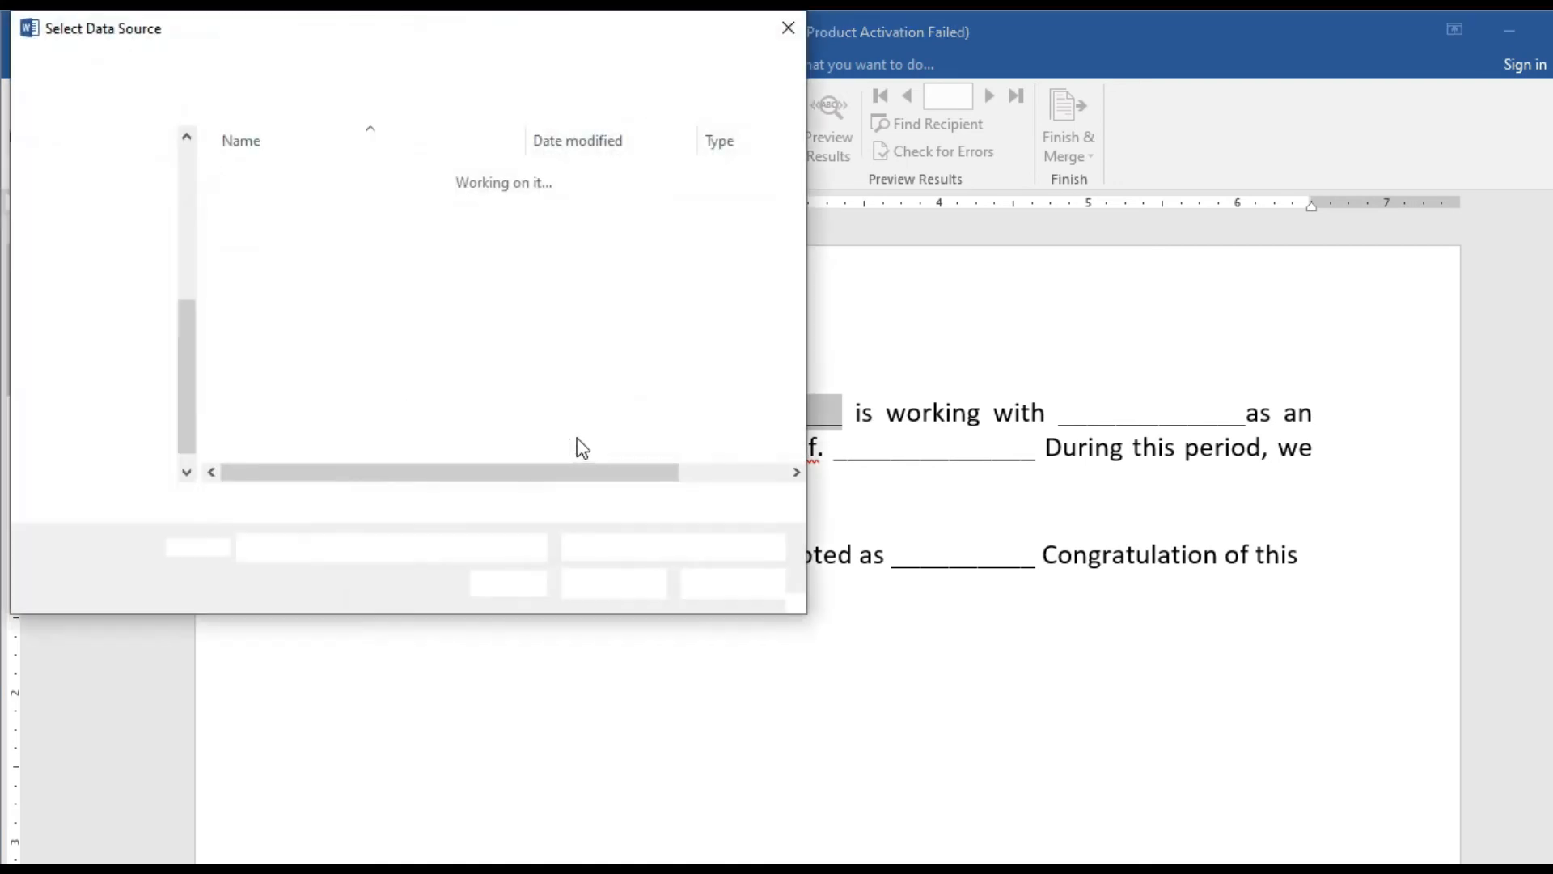
left_click(123, 436)
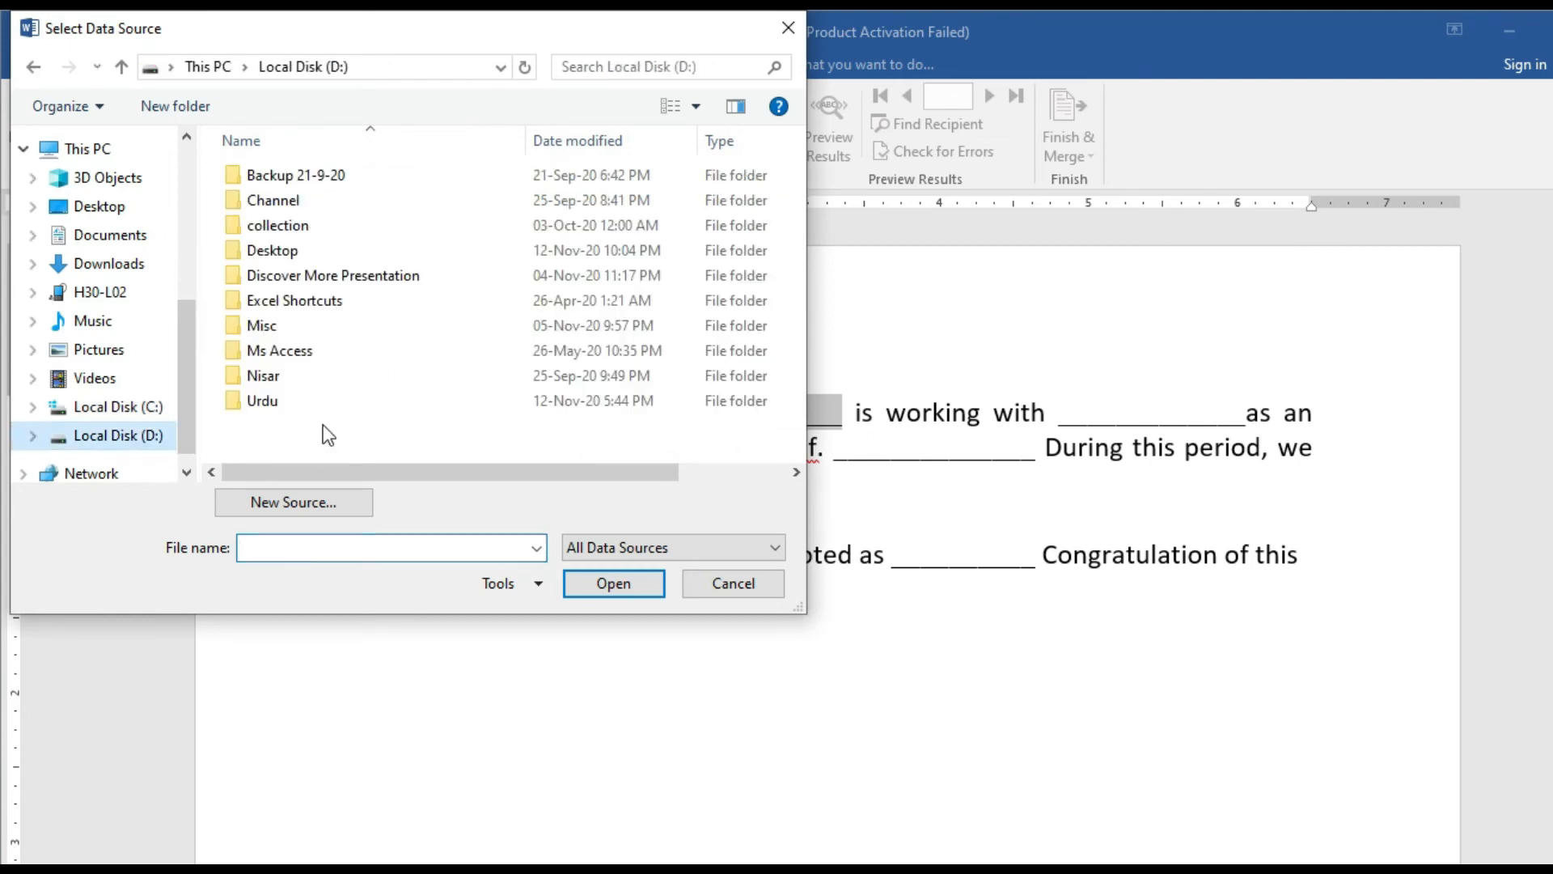
left_click(265, 405)
double_click(266, 404)
scroll(361, 399, "down", 6)
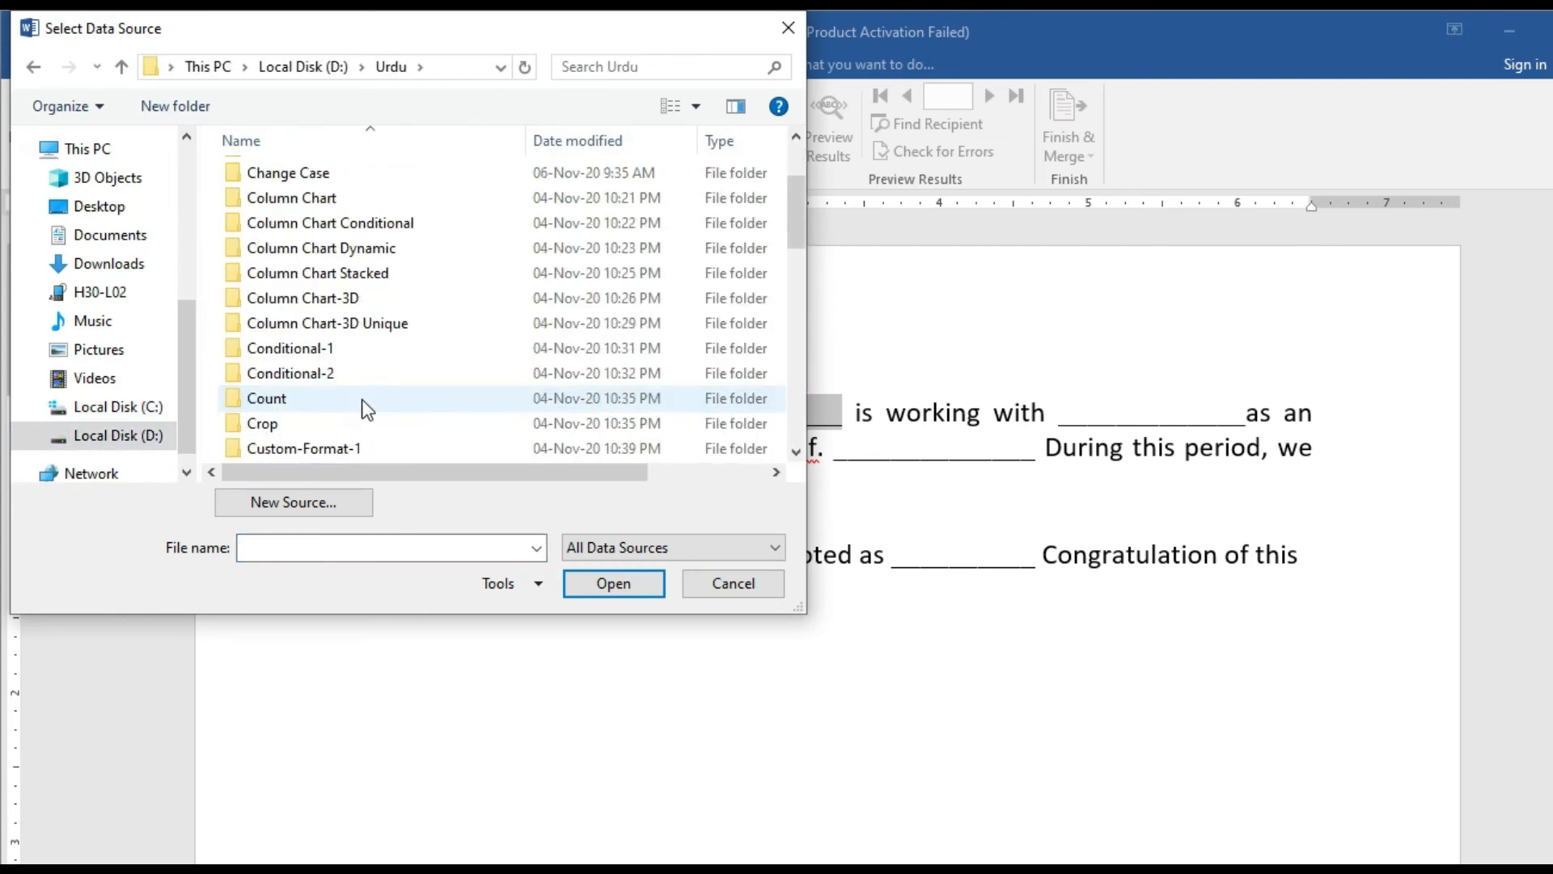
left_click(340, 324)
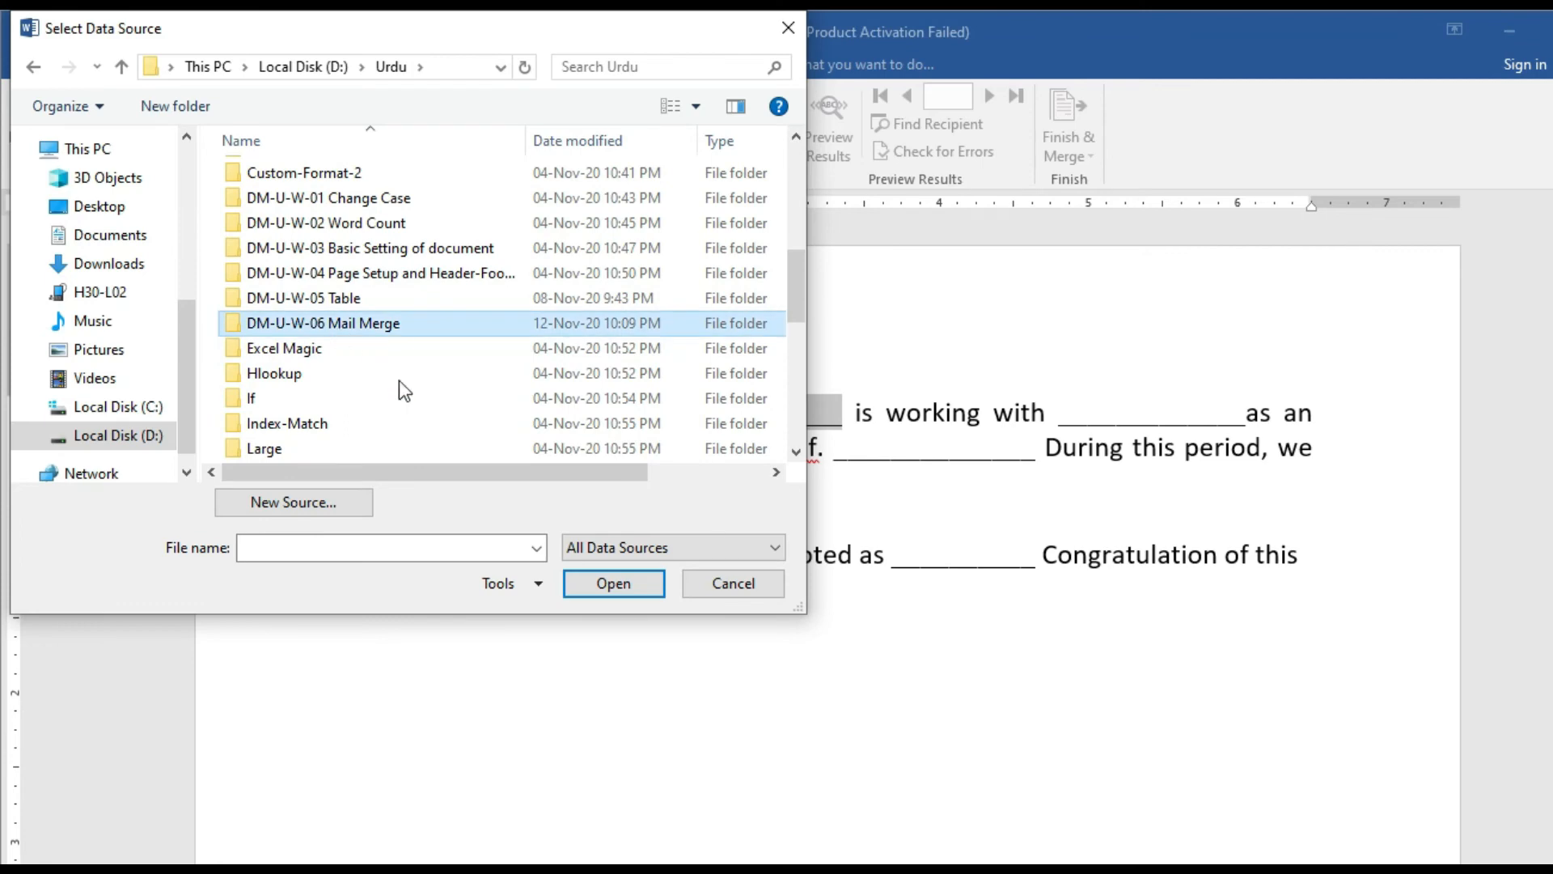
left_click(566, 581)
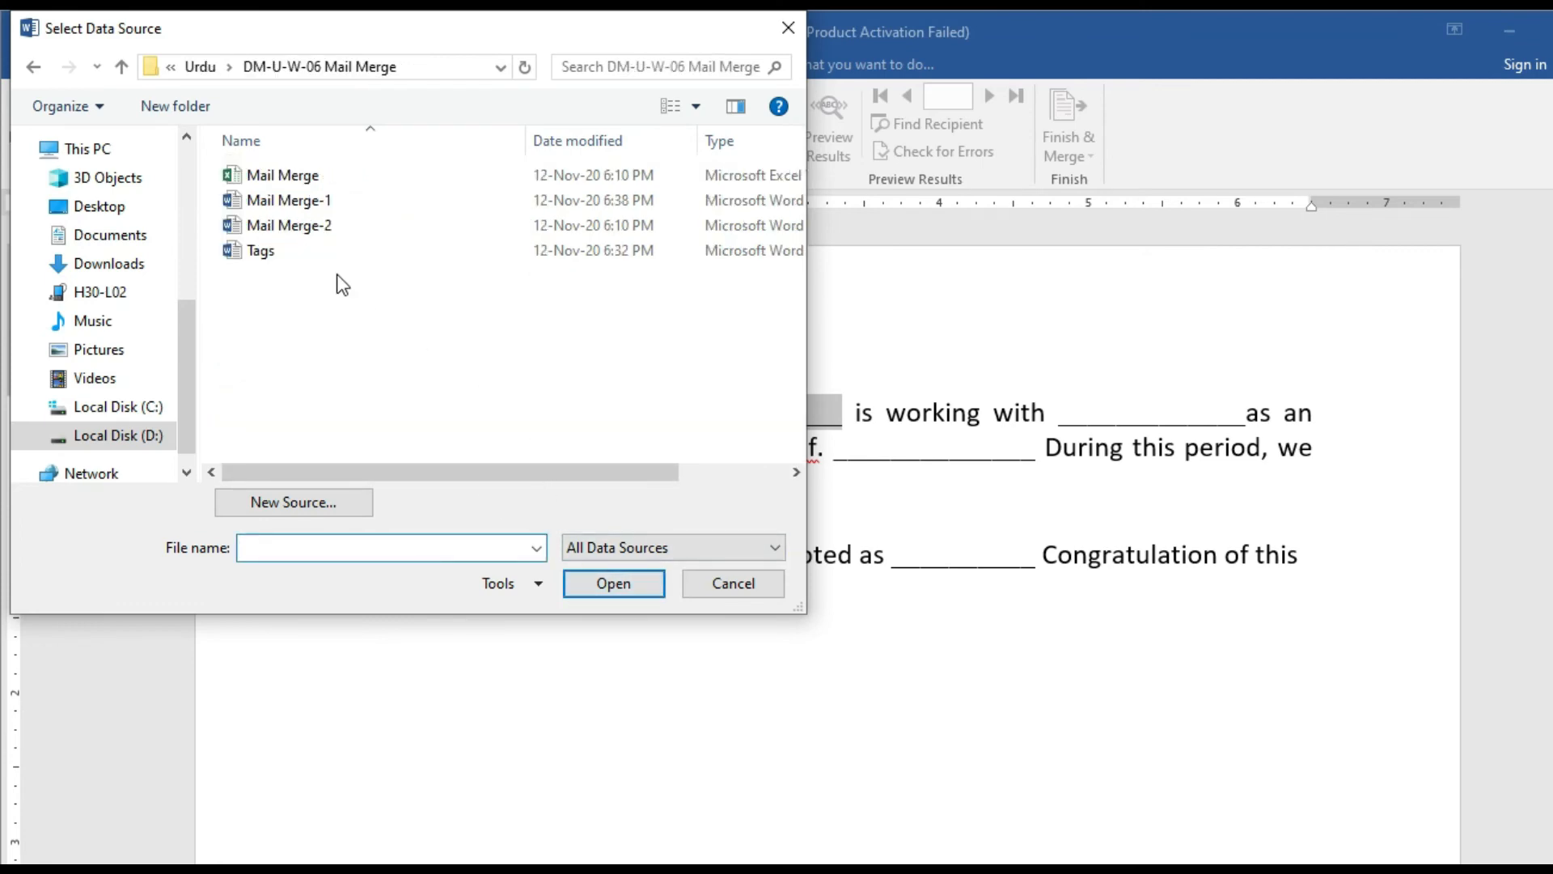
Use the Mail Merge Excel workbook as the data source, with table Sheet1$ and its first row as column headers
left_click(279, 177)
left_click(612, 585)
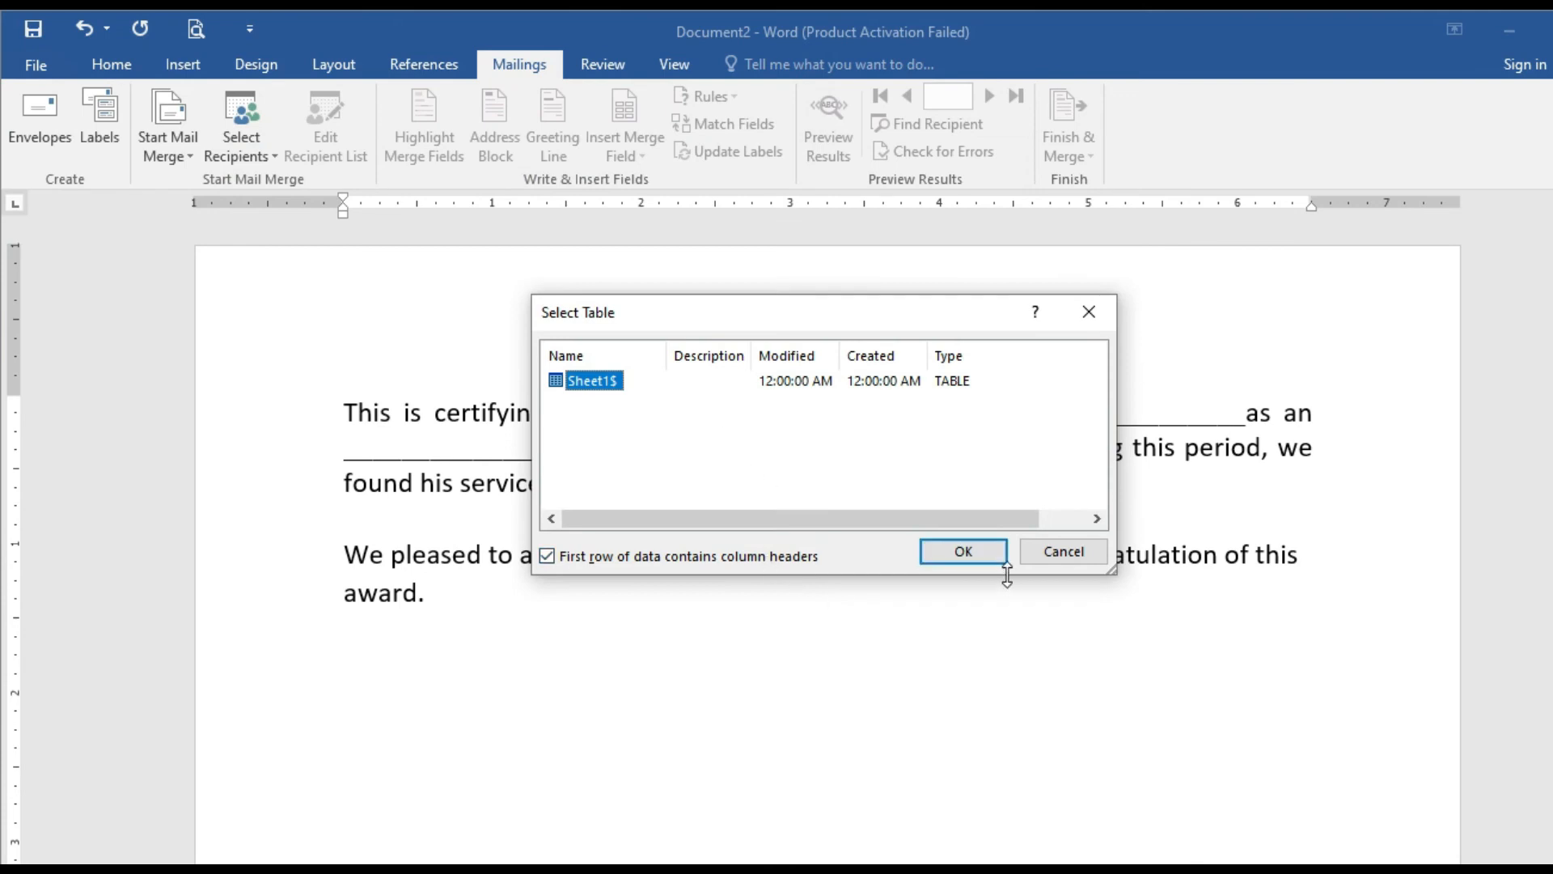
left_click(969, 553)
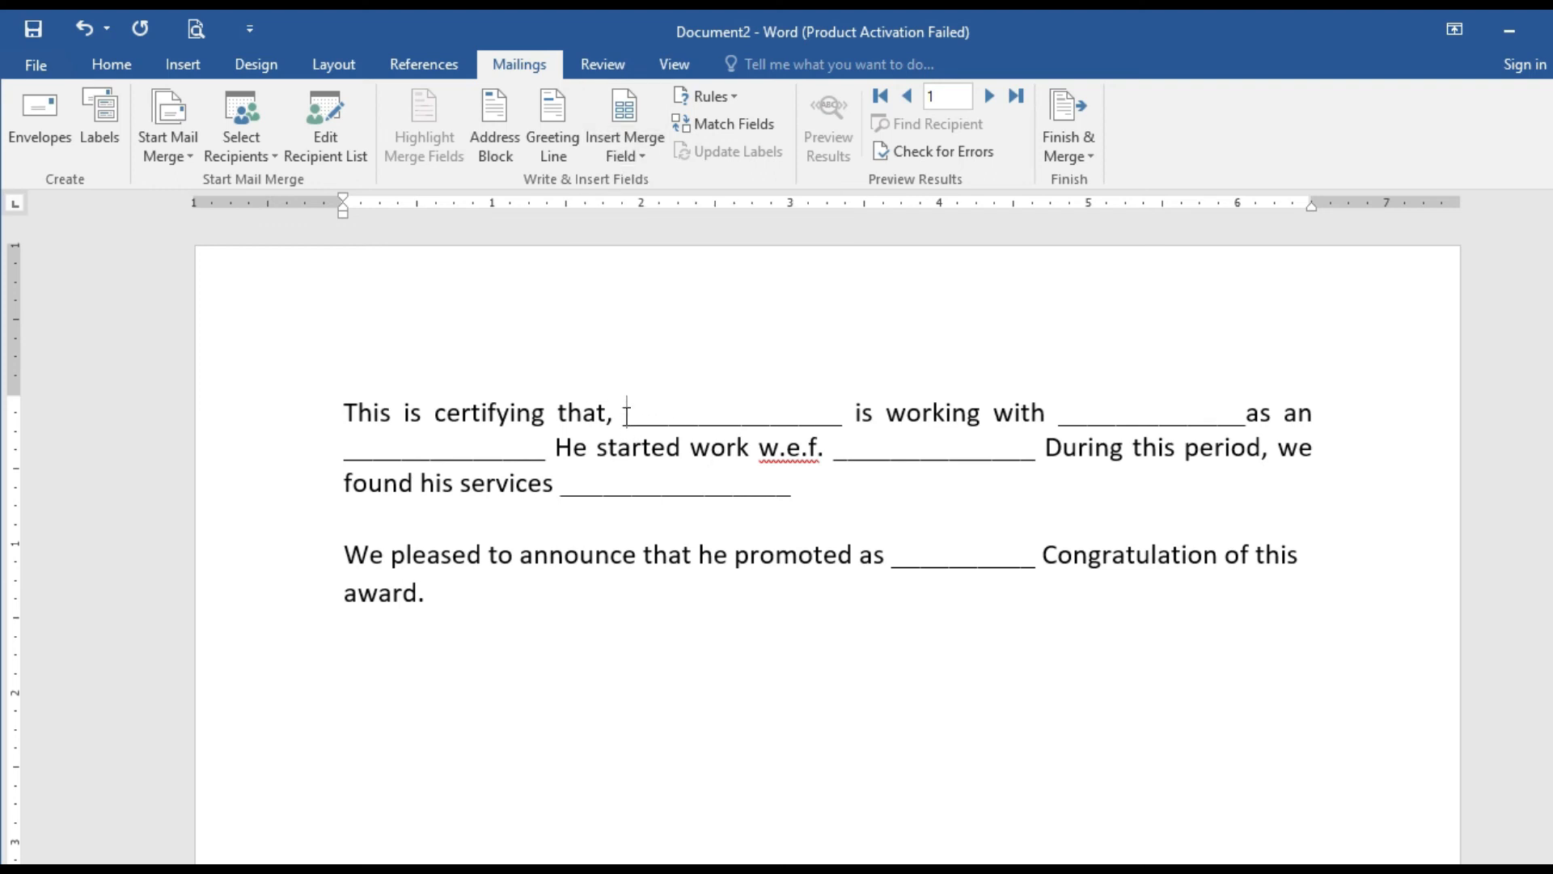
Replace the blank after "This is certifying that," with the Employee_Name merge field and the blank after "working with" with Company_Name
left_click_drag(627, 415, 847, 412)
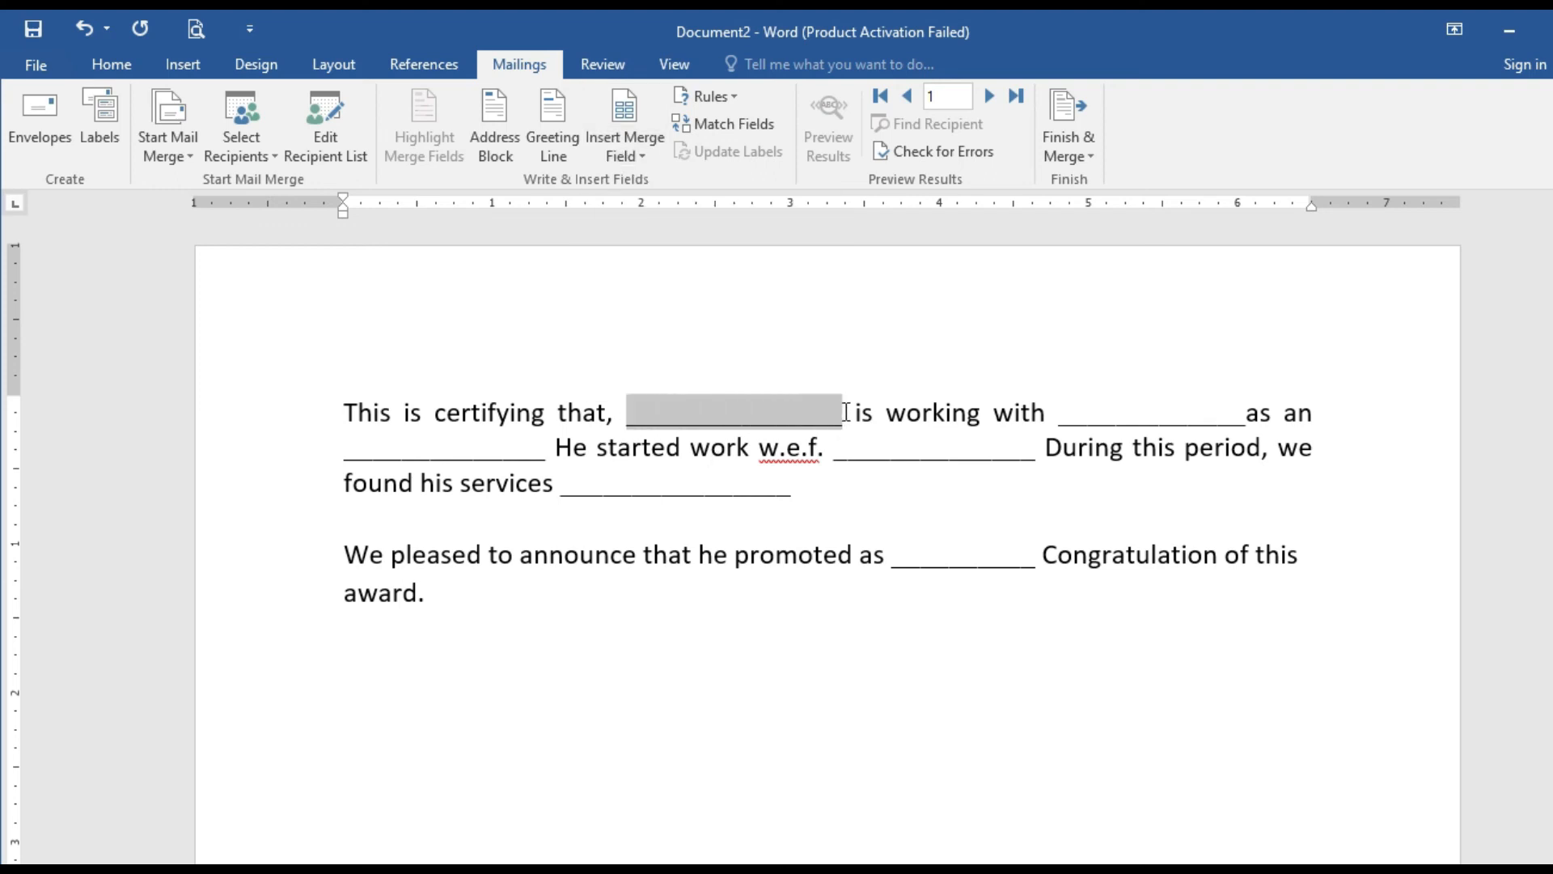
left_click(623, 150)
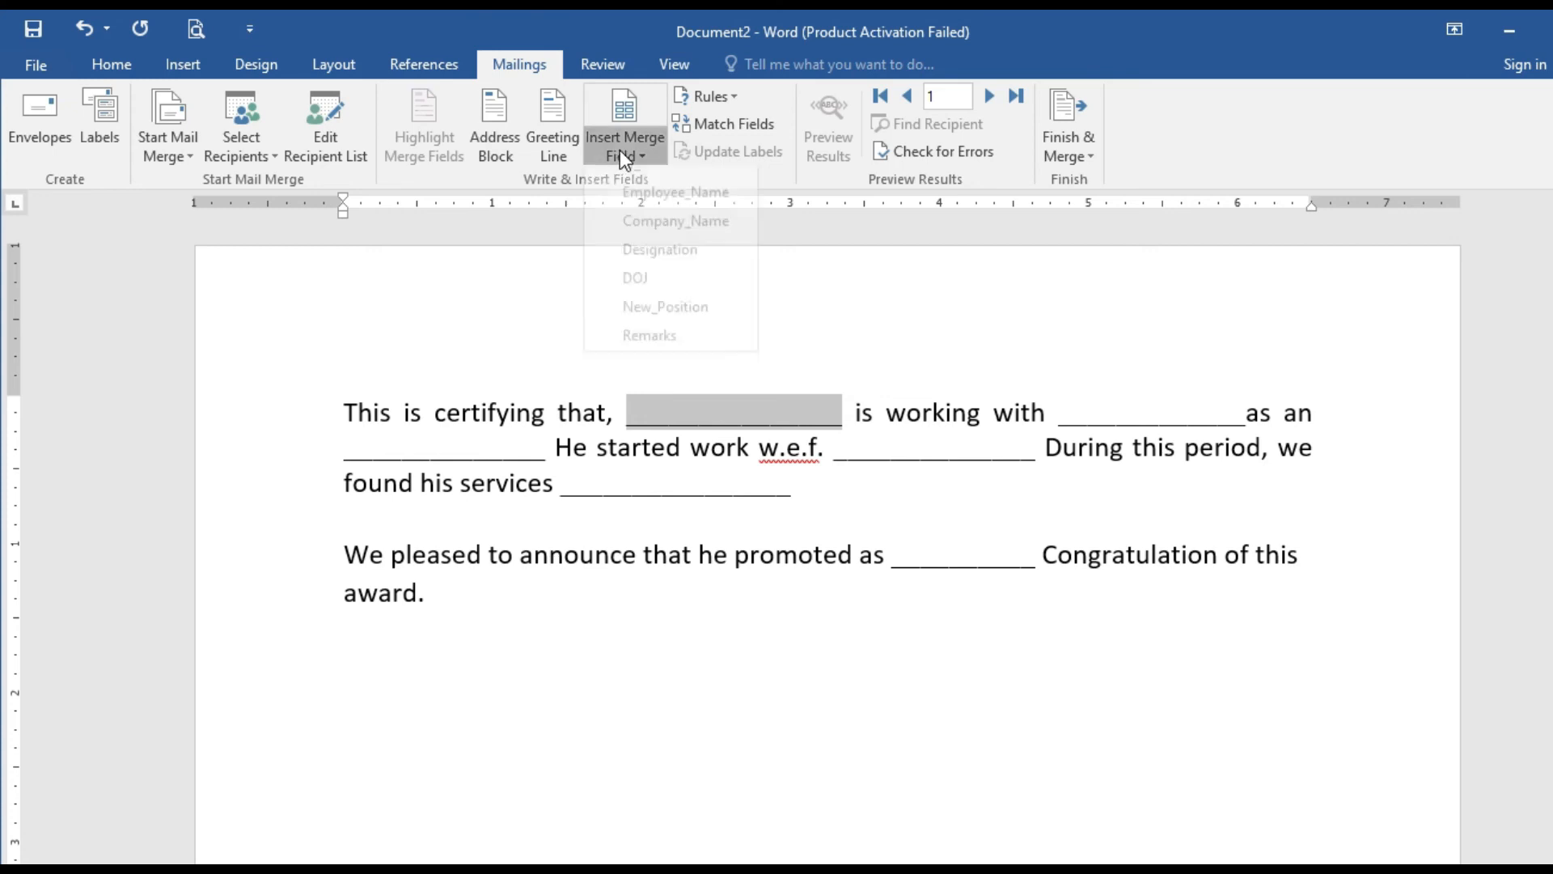
left_click(693, 212)
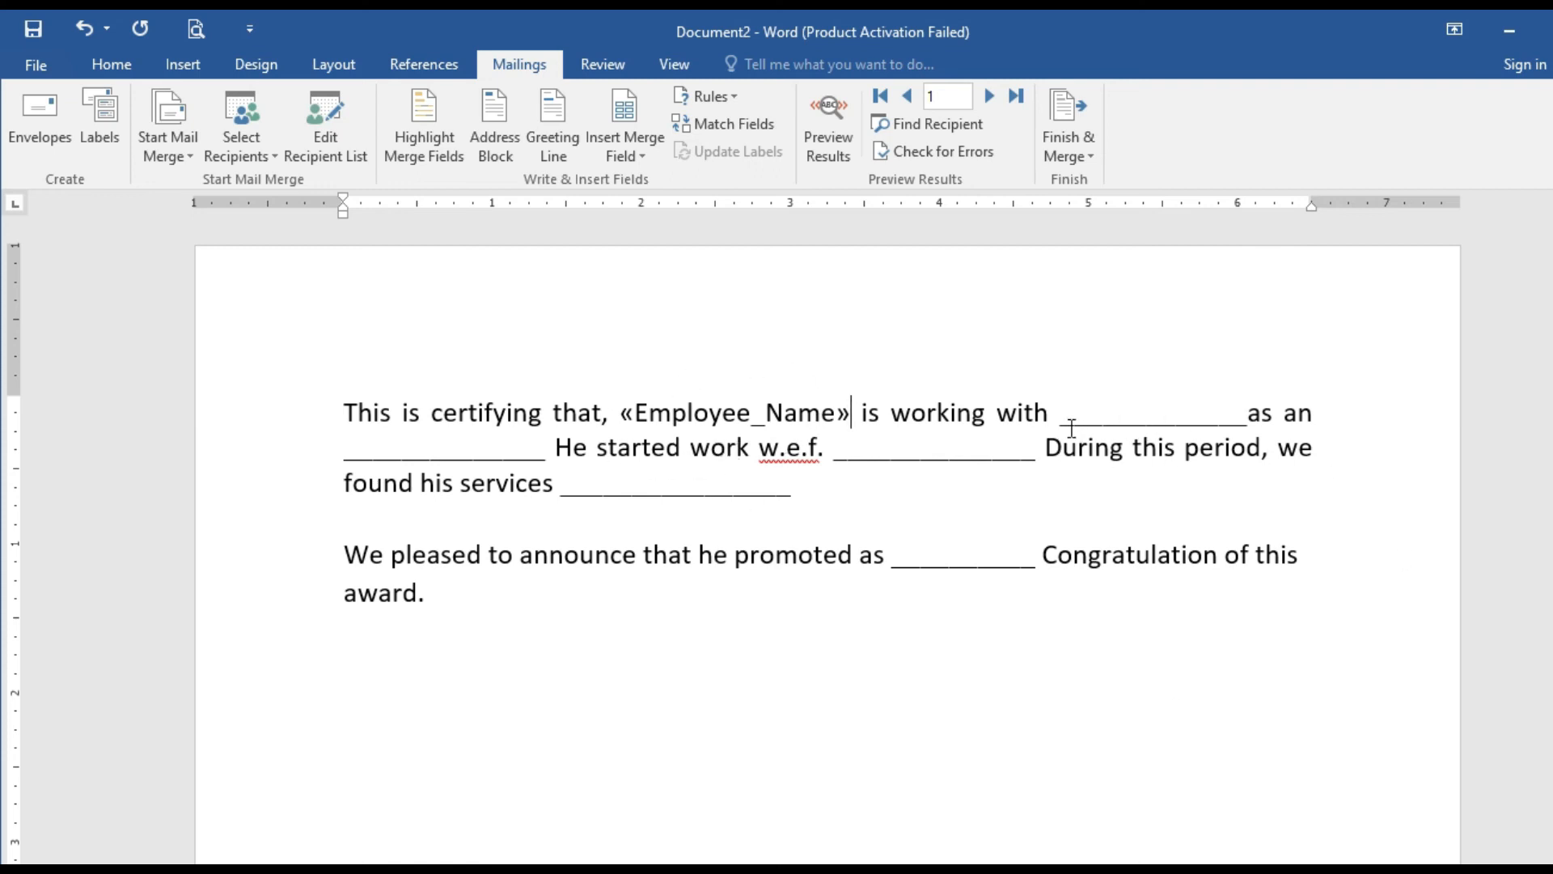
left_click_drag(1061, 412, 1246, 413)
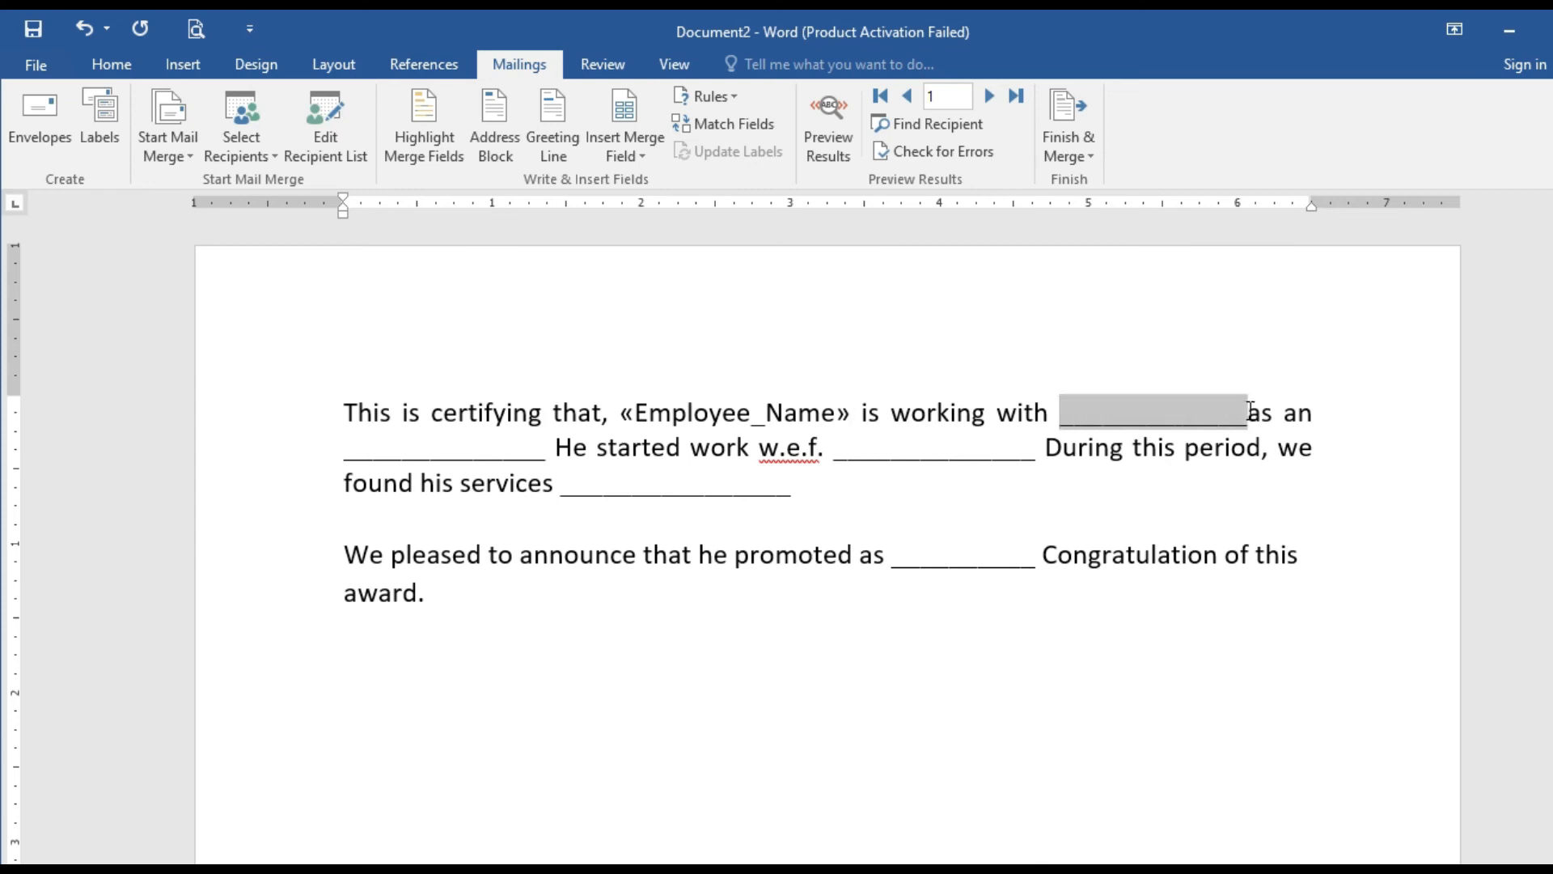
left_click(641, 157)
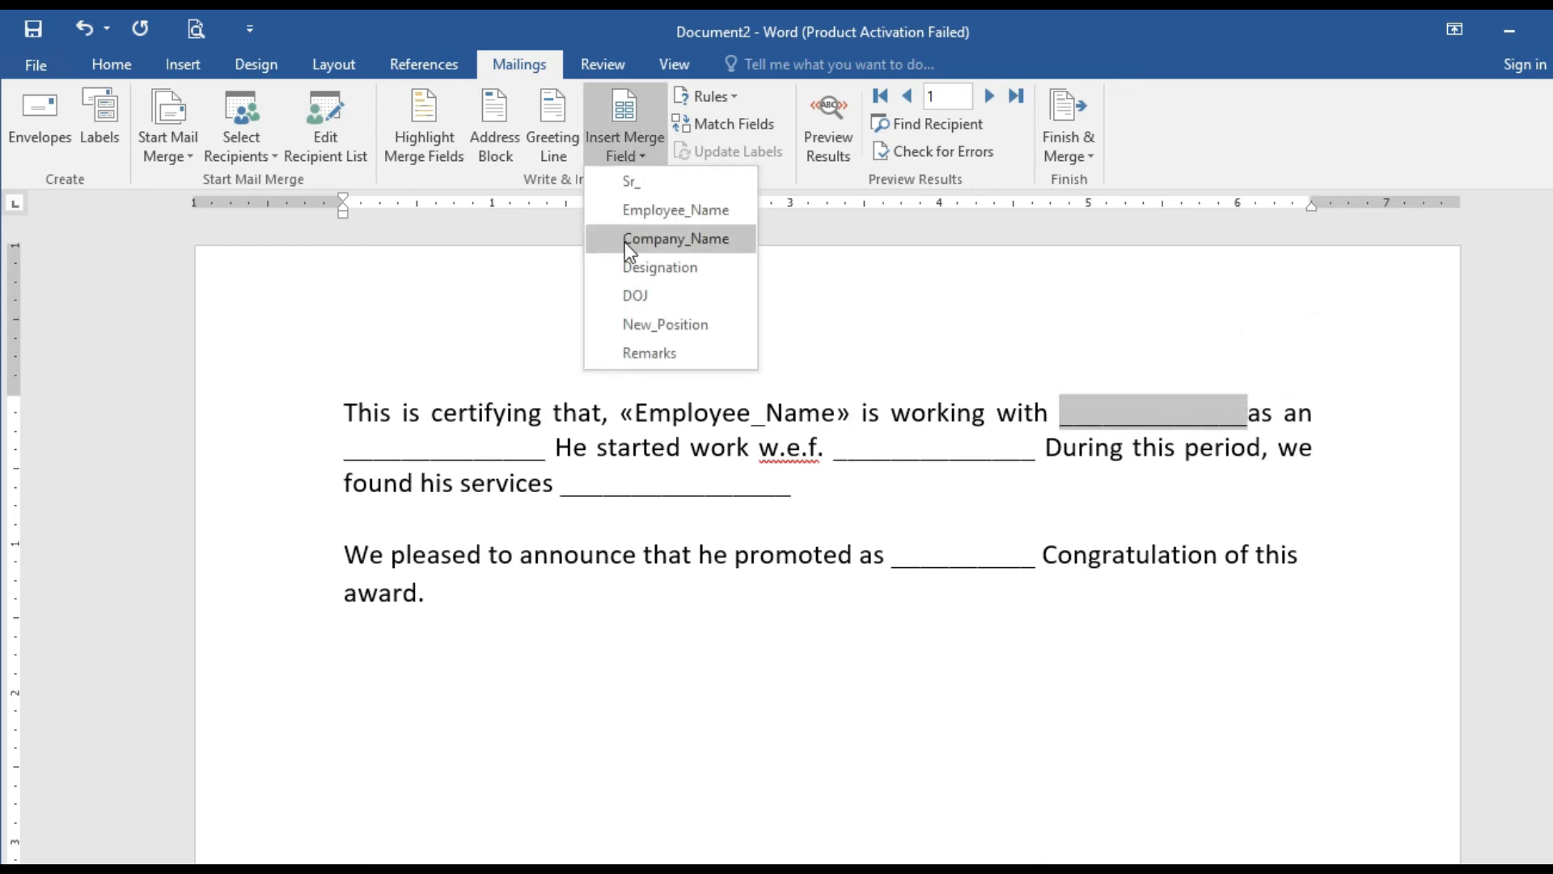
left_click(650, 237)
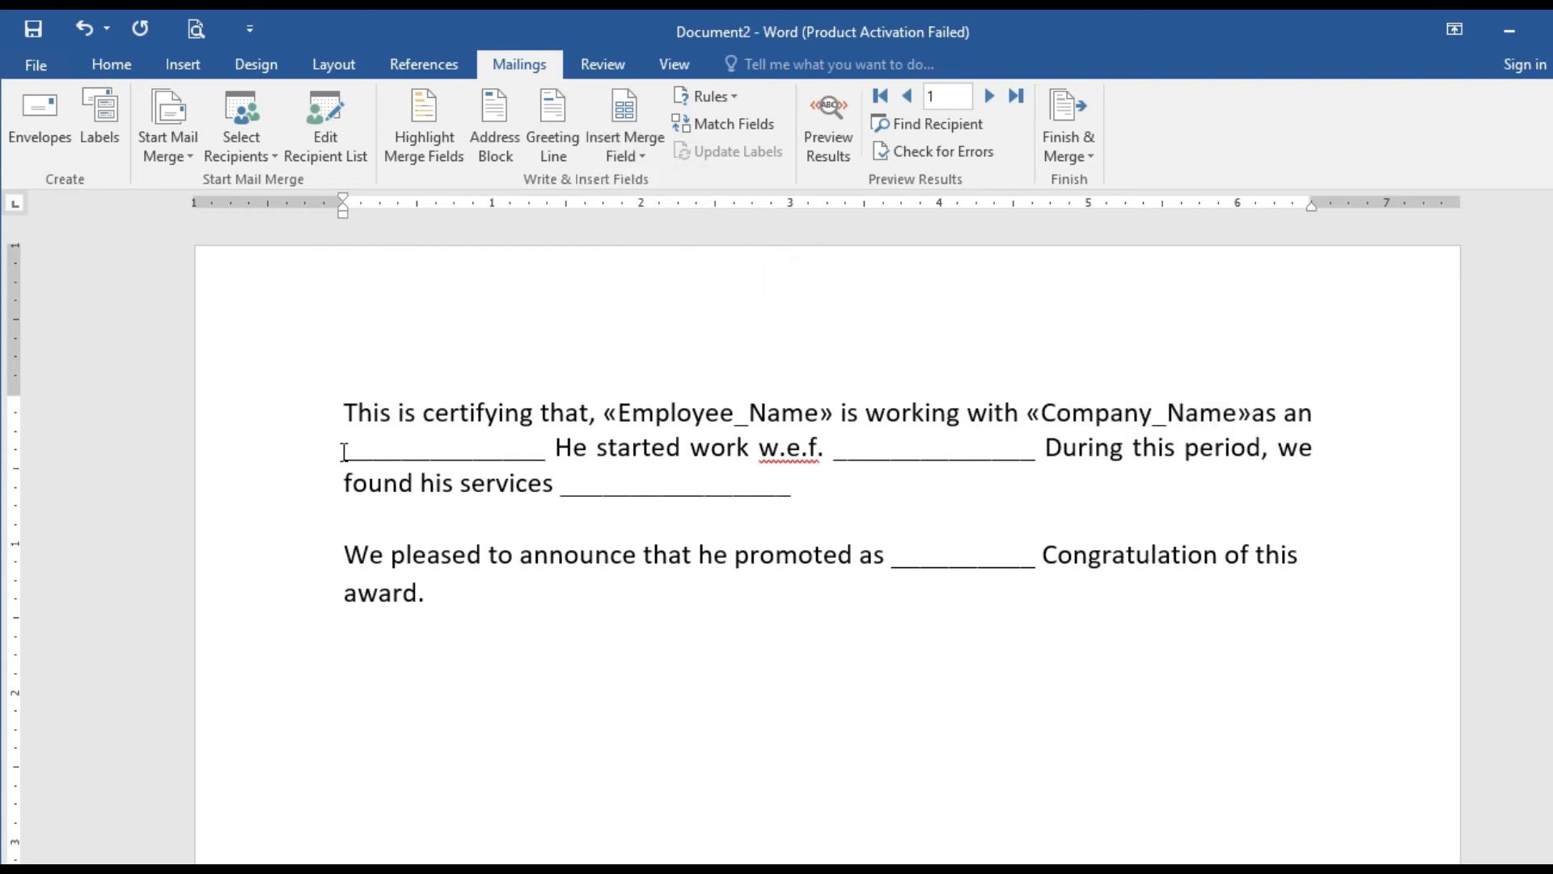
Replace the blank after "as an" with the Designation merge field and the blank after "w.e.f." with DOJ
left_click_drag(344, 450, 548, 452)
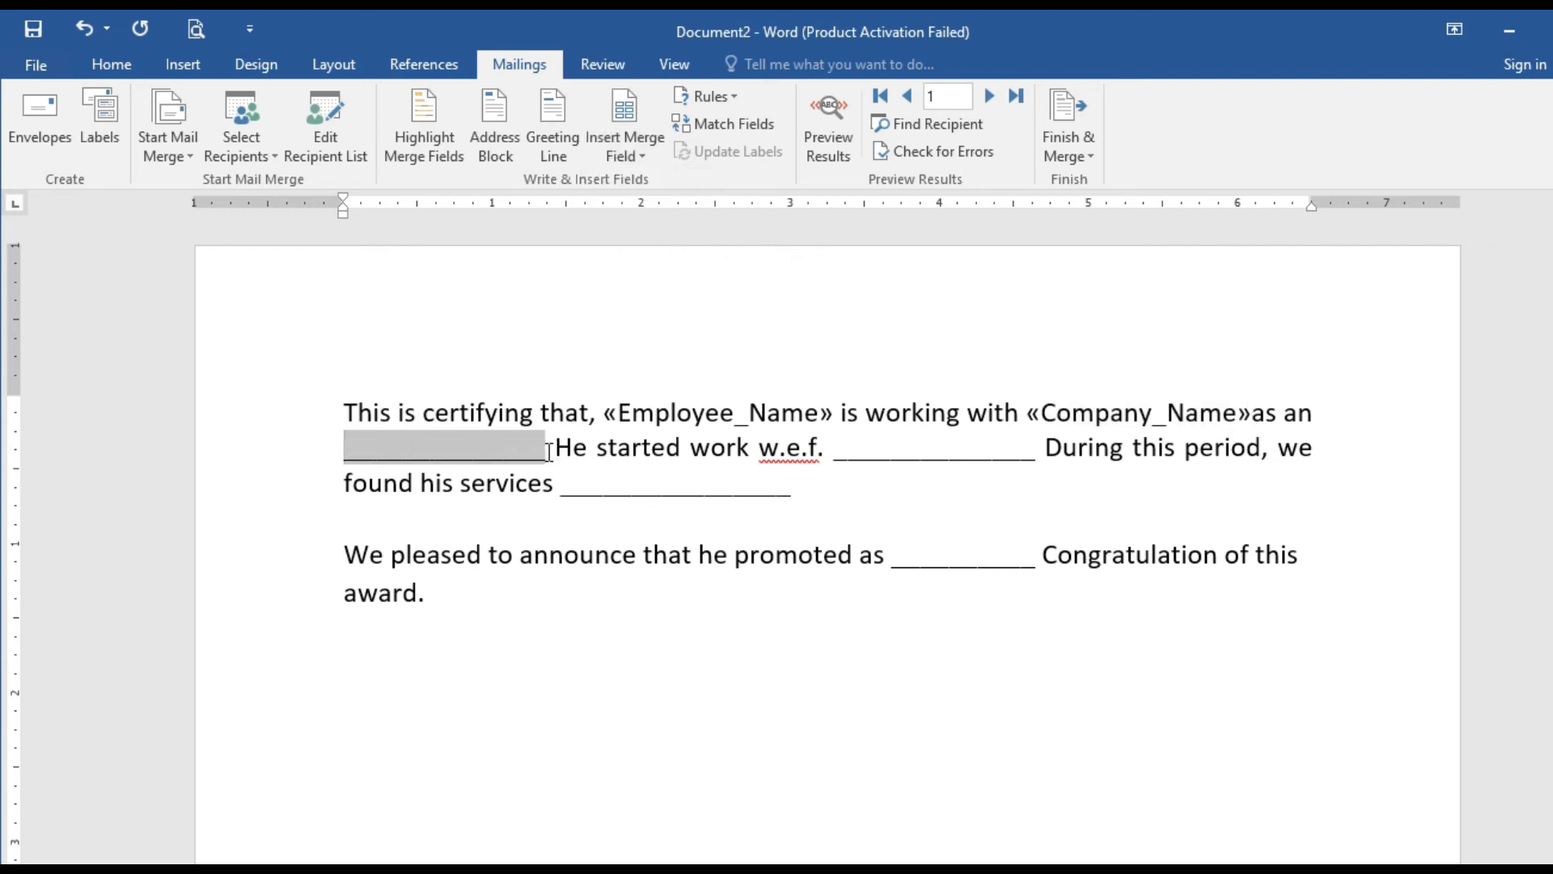
left_click(629, 157)
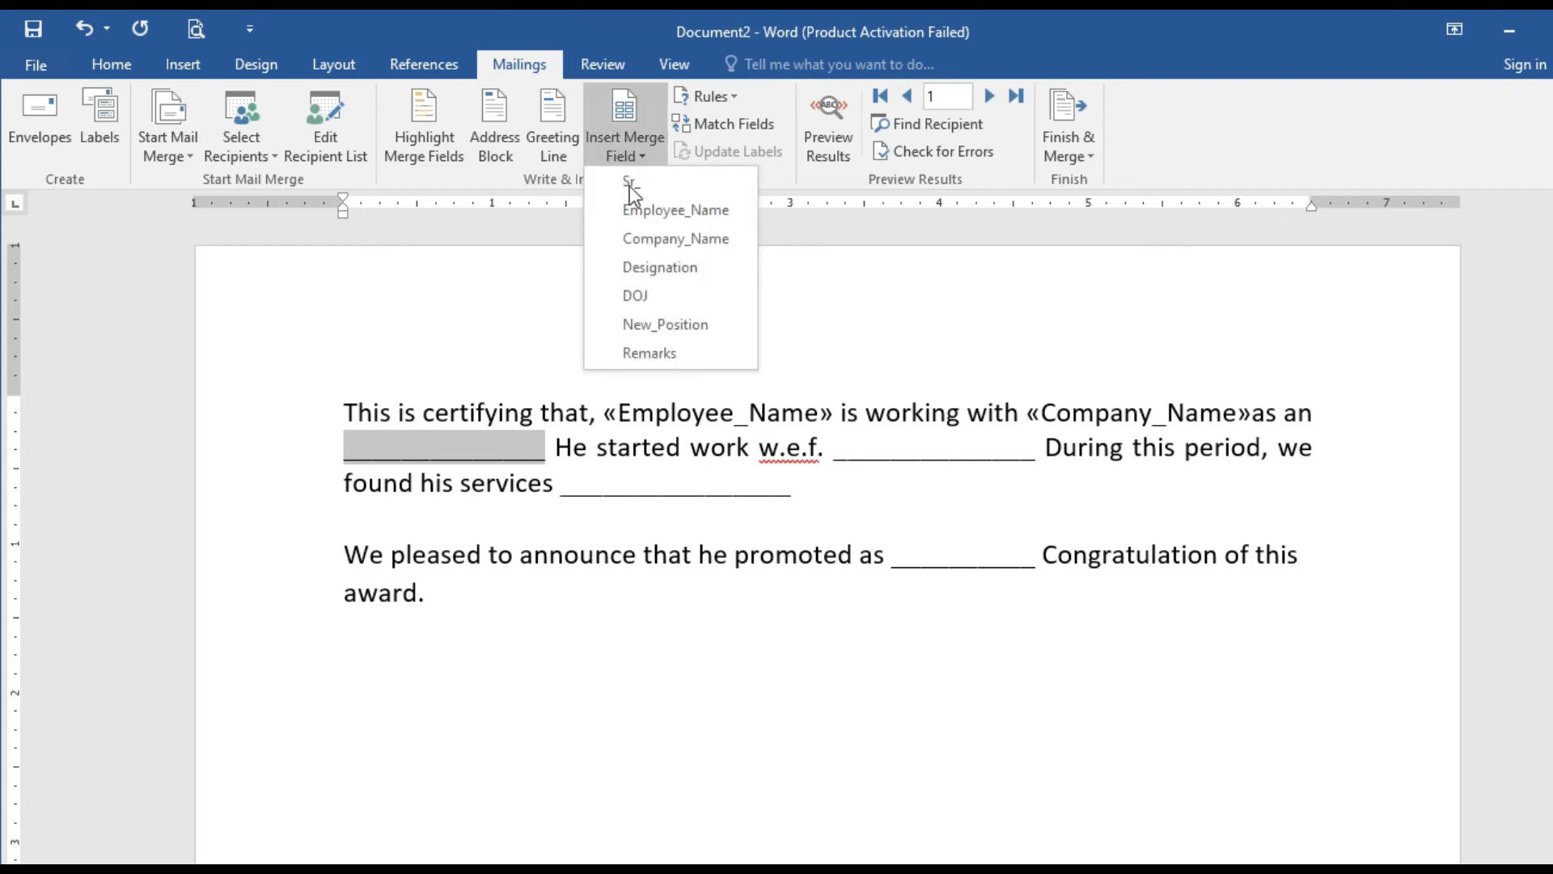
left_click(625, 270)
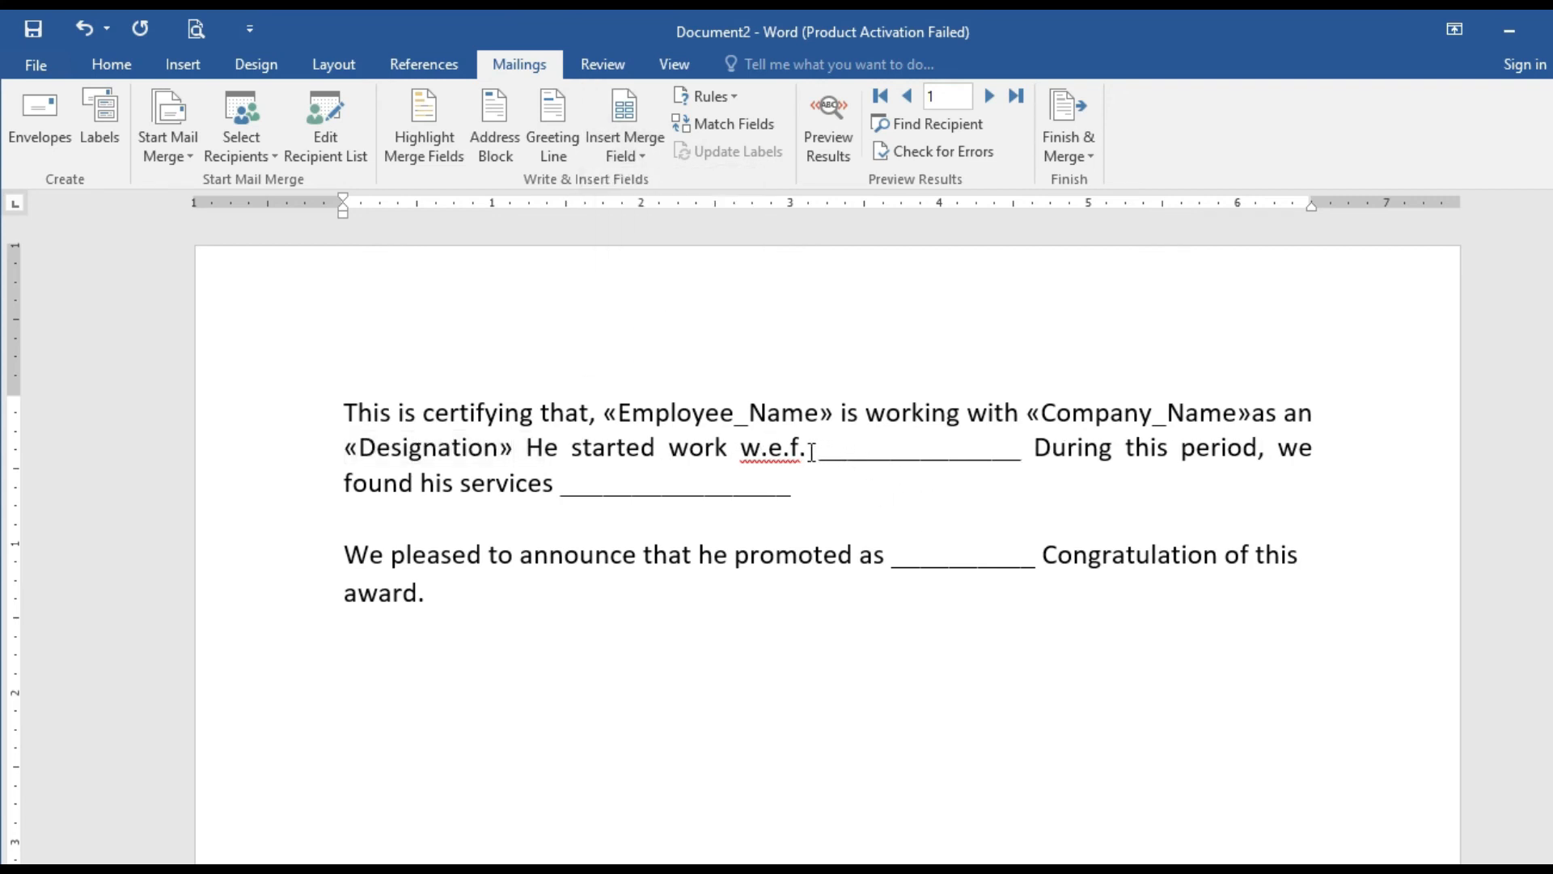
left_click_drag(818, 451, 1025, 456)
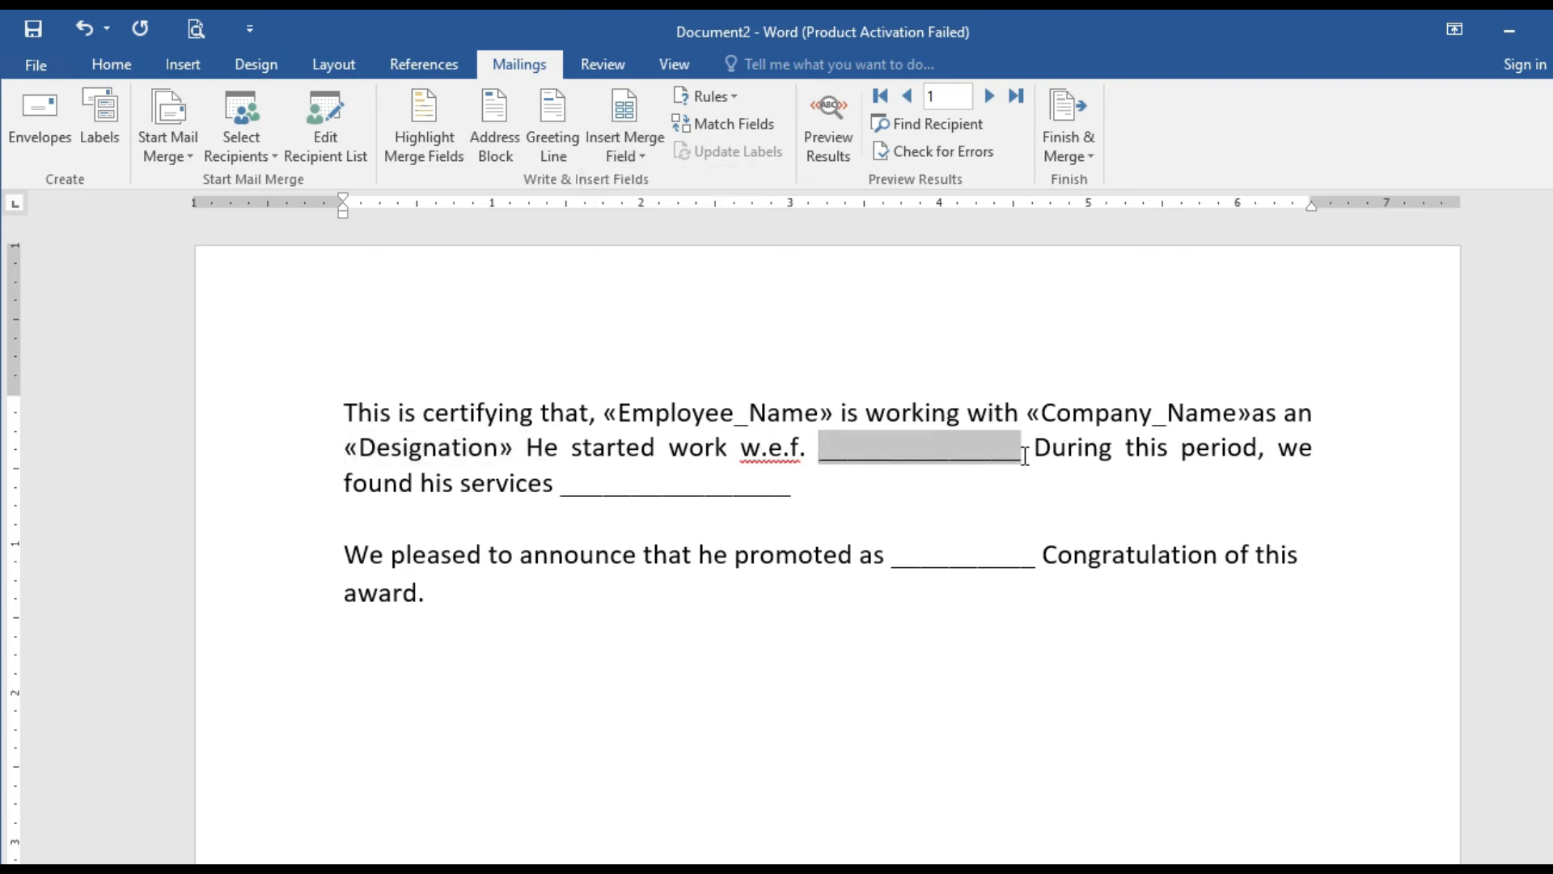
left_click(630, 153)
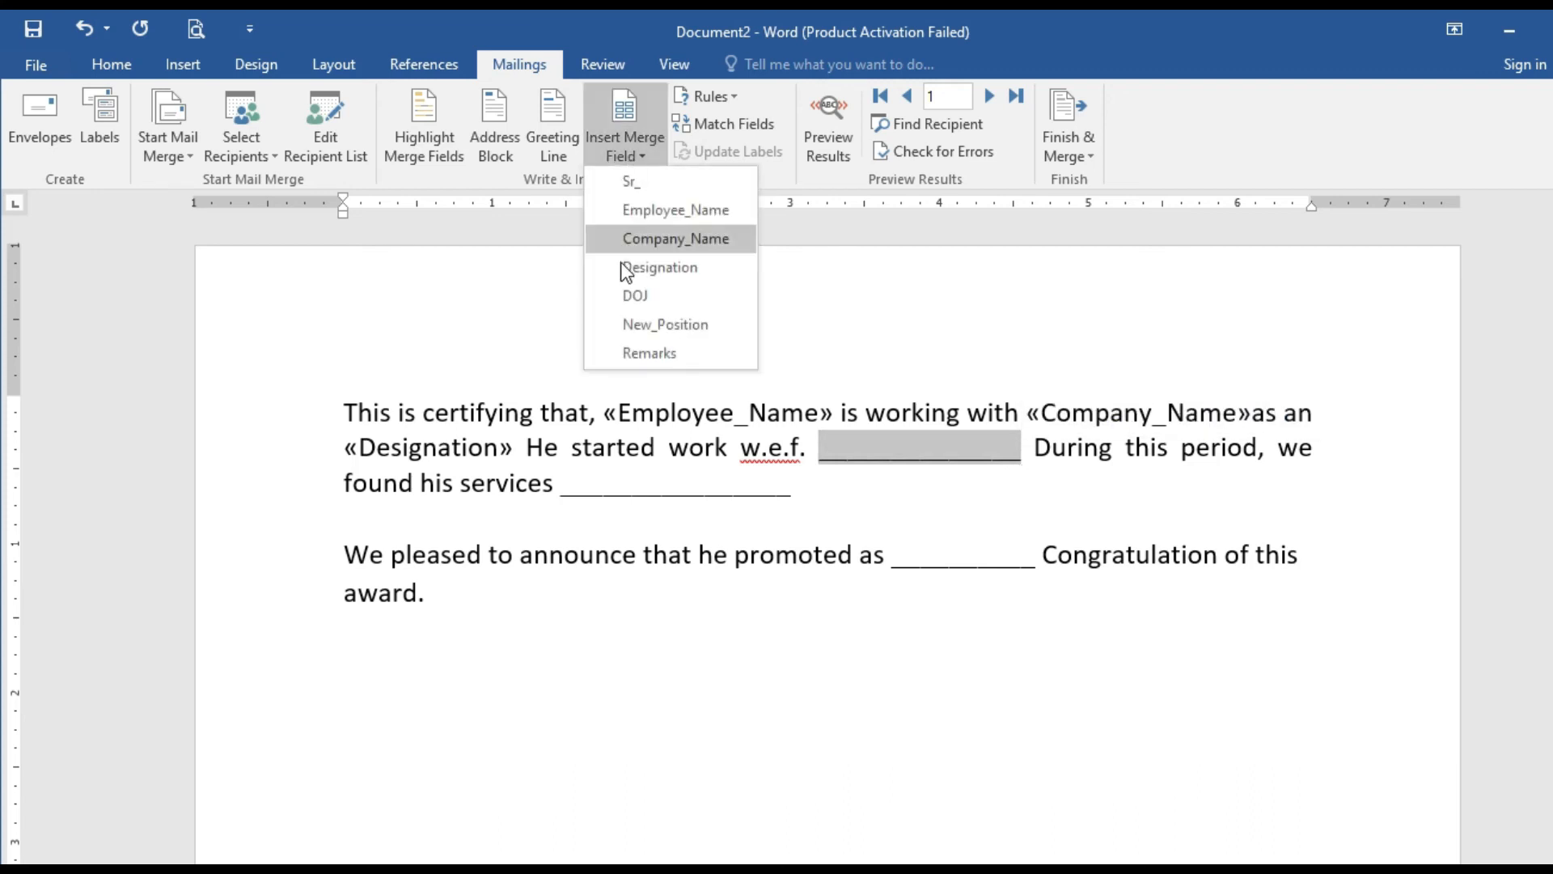
left_click(633, 296)
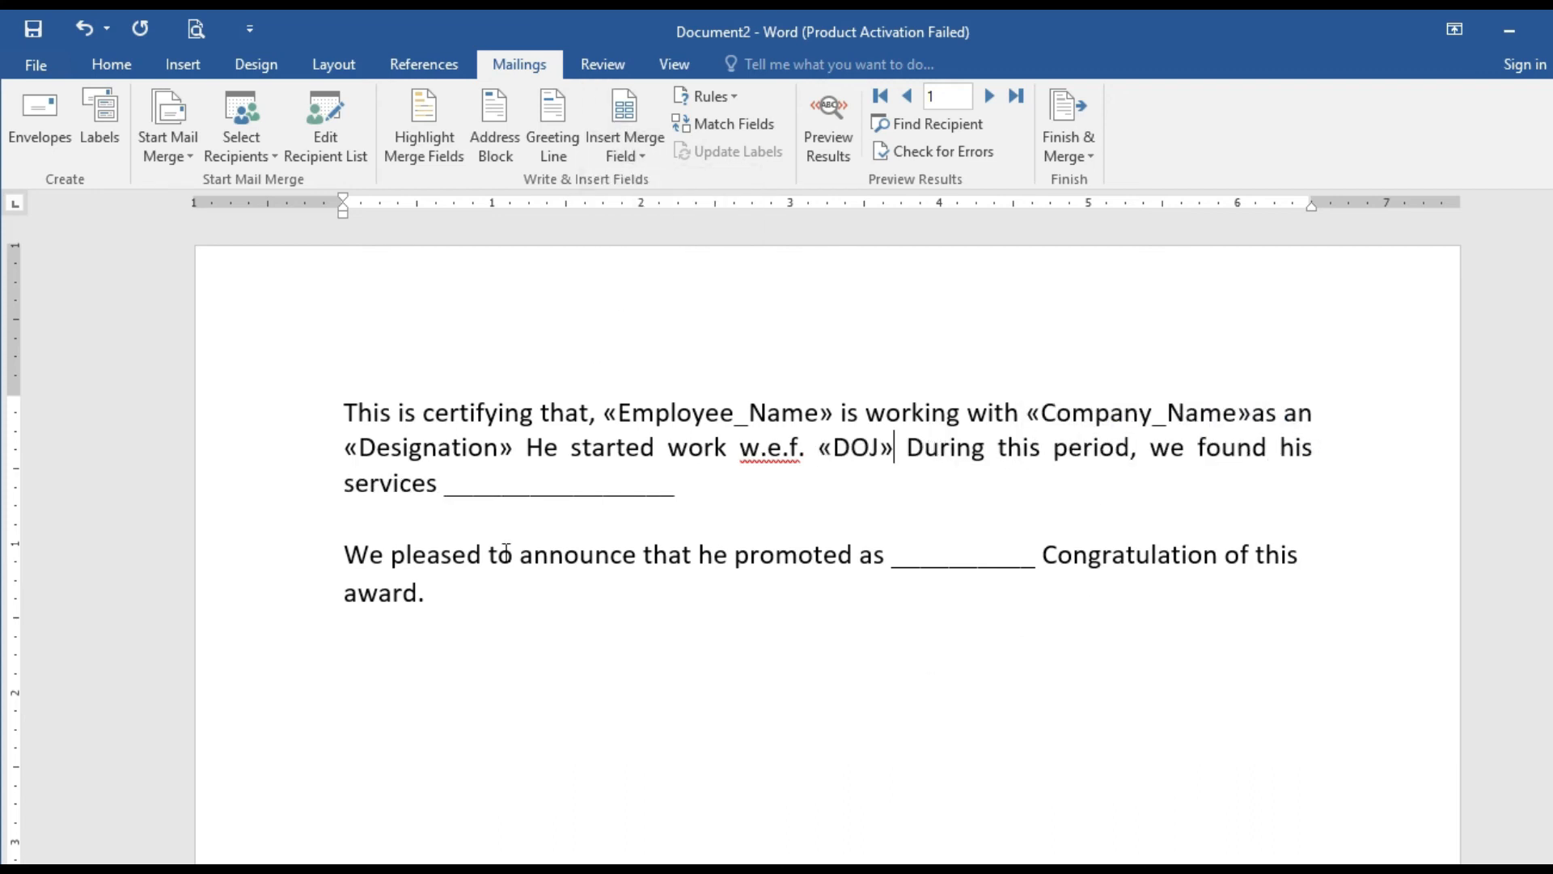
Replace the blank after "found his services" with the New_Position merge field and the blank after "promoted as" with Remarks
left_click_drag(445, 489, 678, 491)
left_click(625, 148)
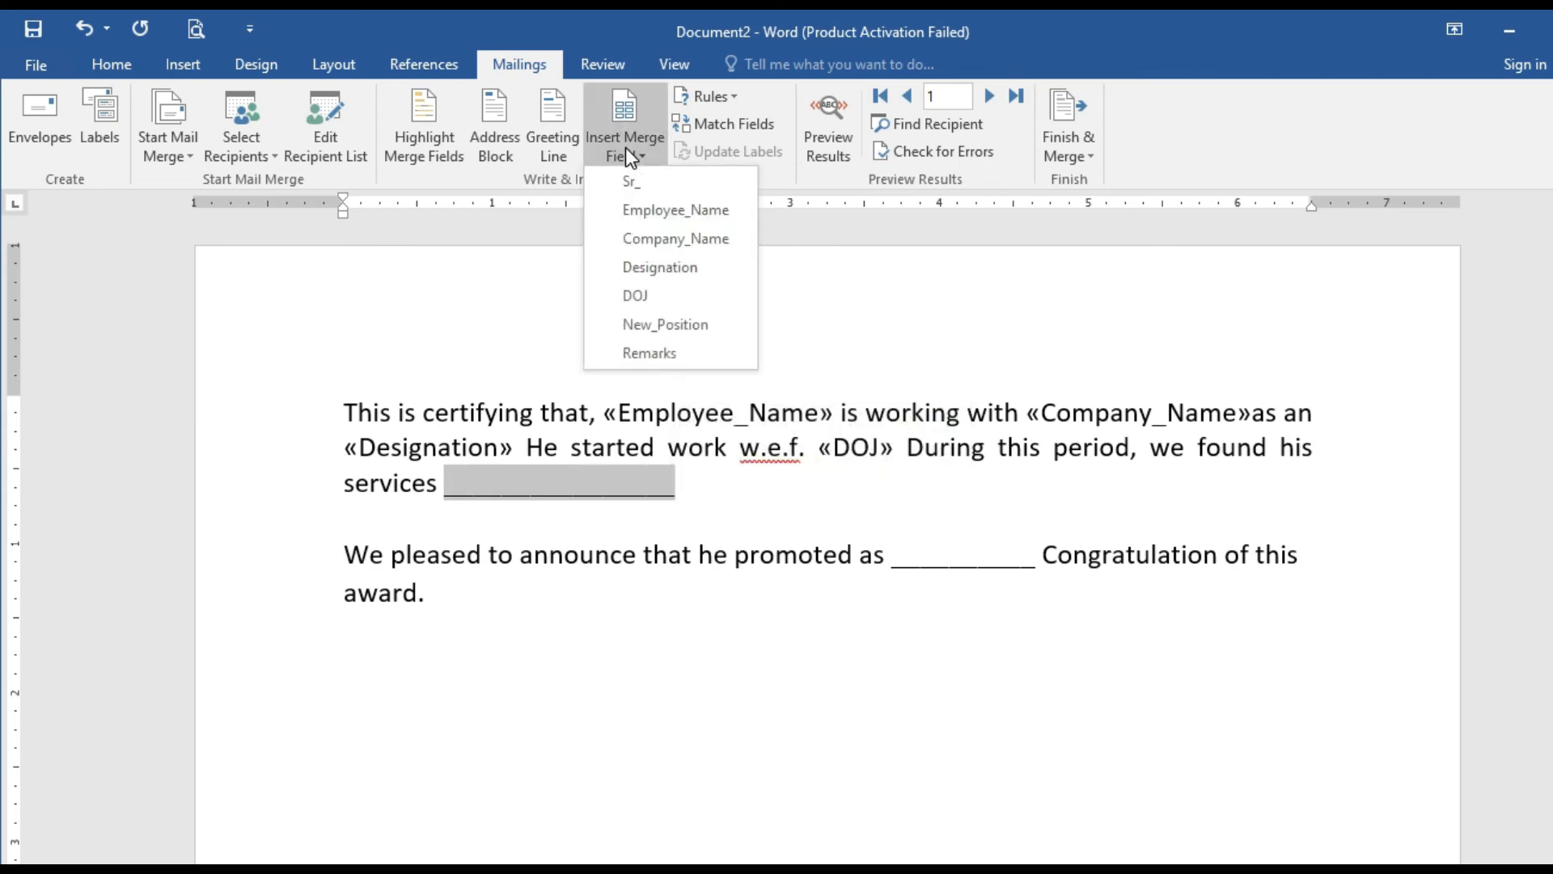
left_click(662, 327)
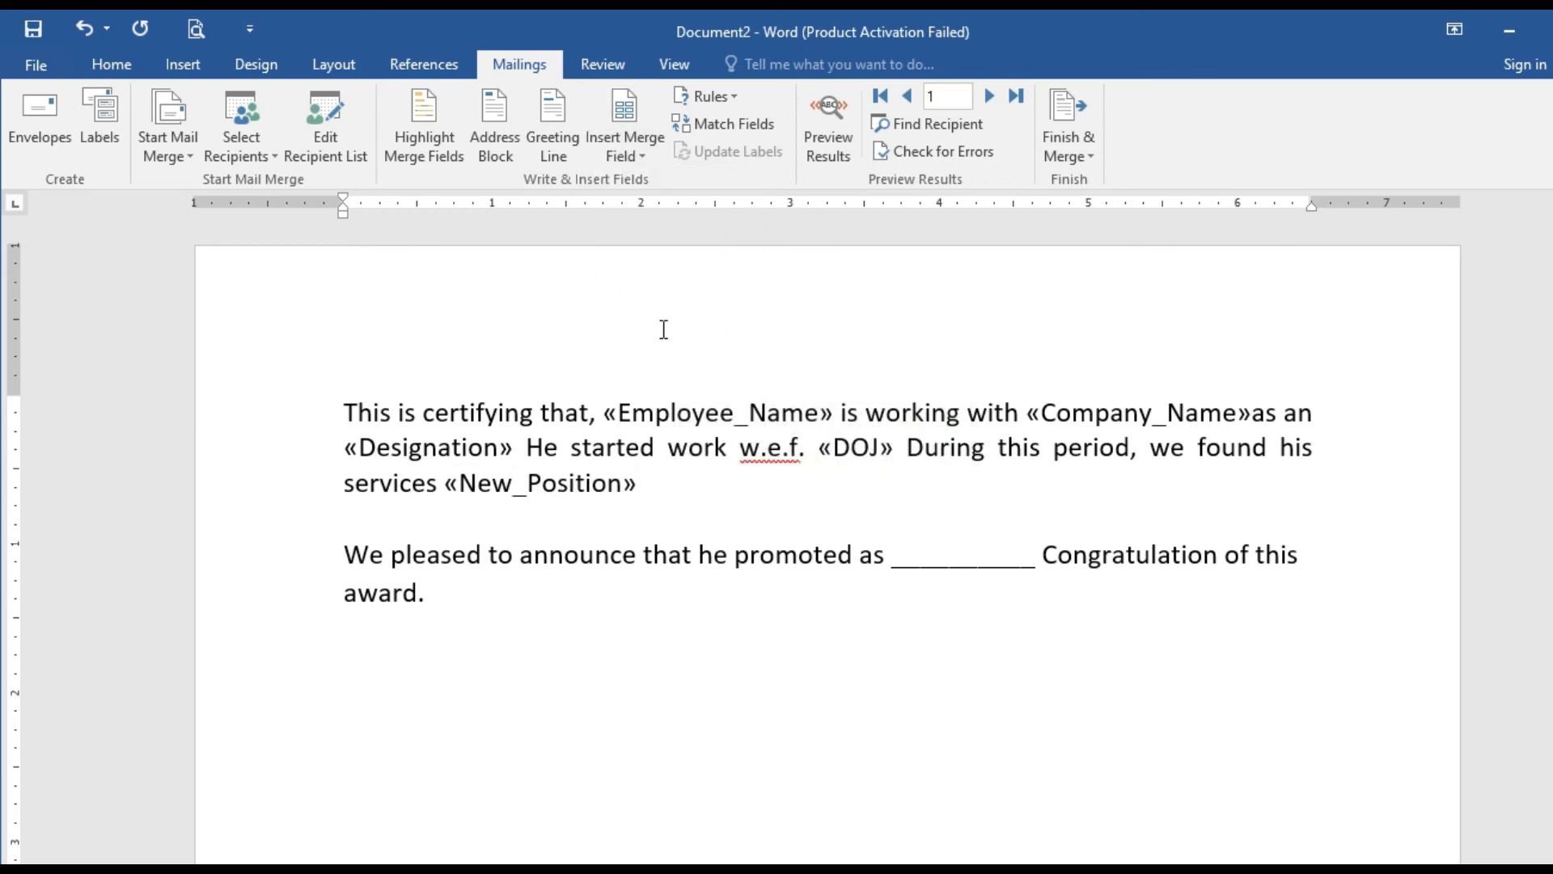
left_click_drag(892, 558, 1036, 563)
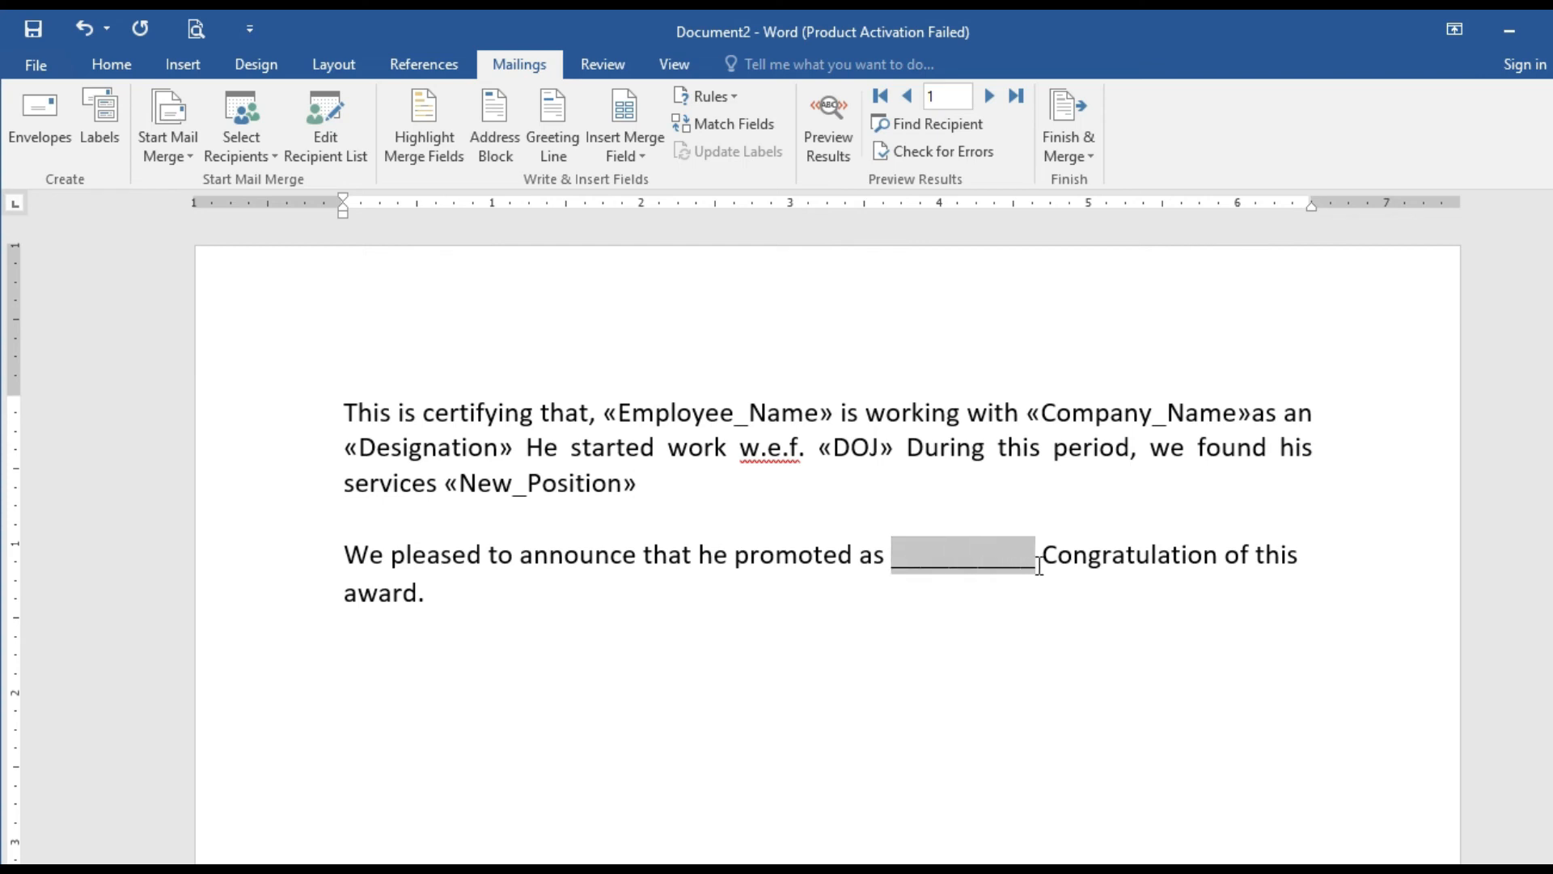
left_click(632, 156)
left_click(647, 353)
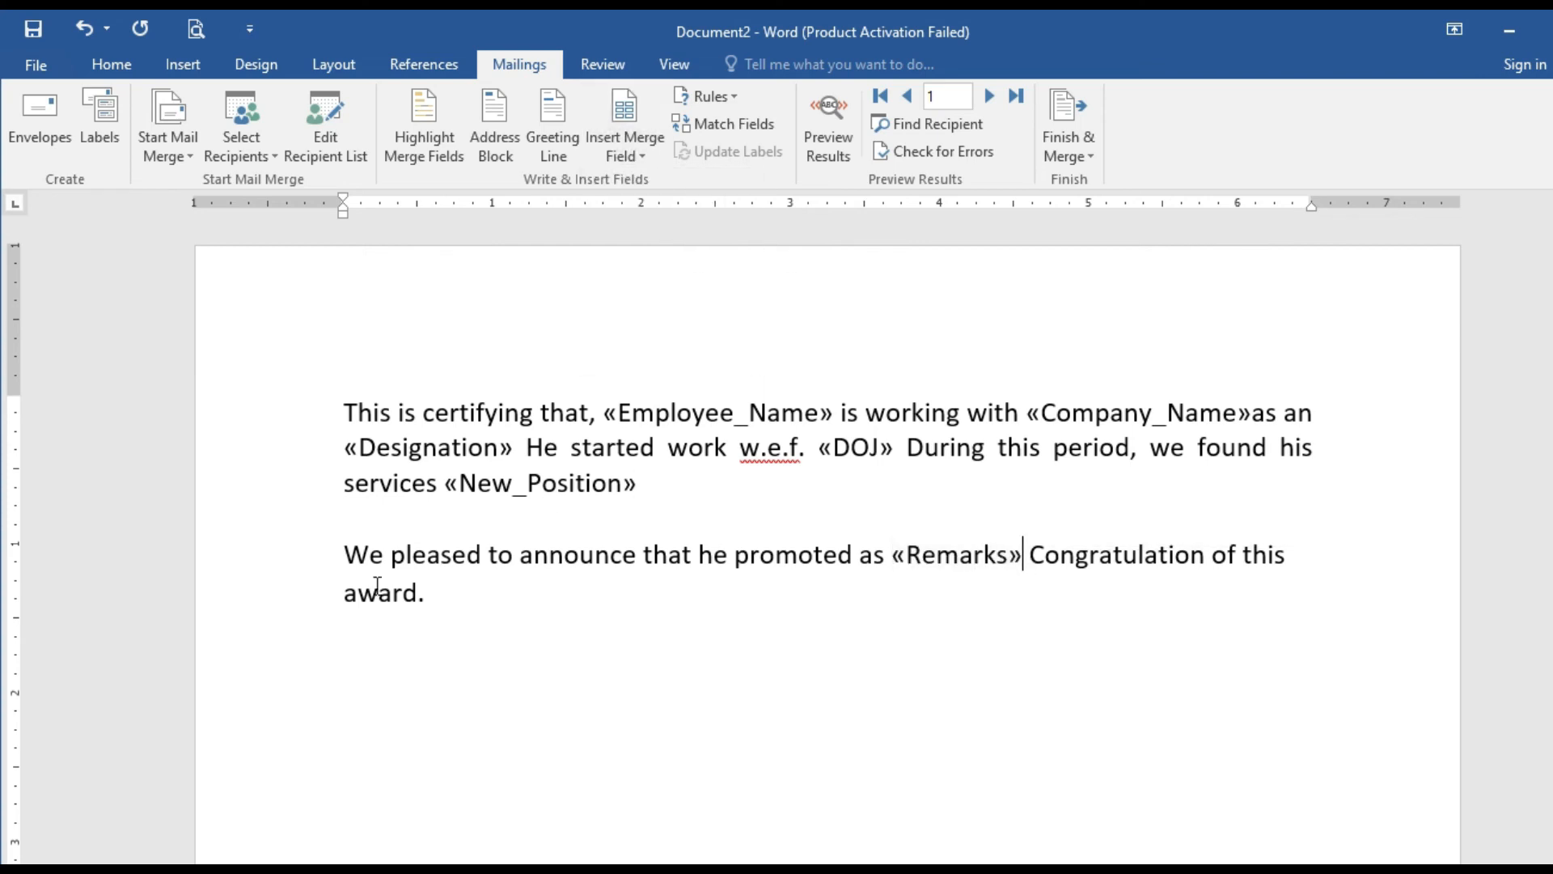
Check the inserted merge fields in the letter and preview the merged results for record 1
left_click(818, 656)
left_click(655, 417)
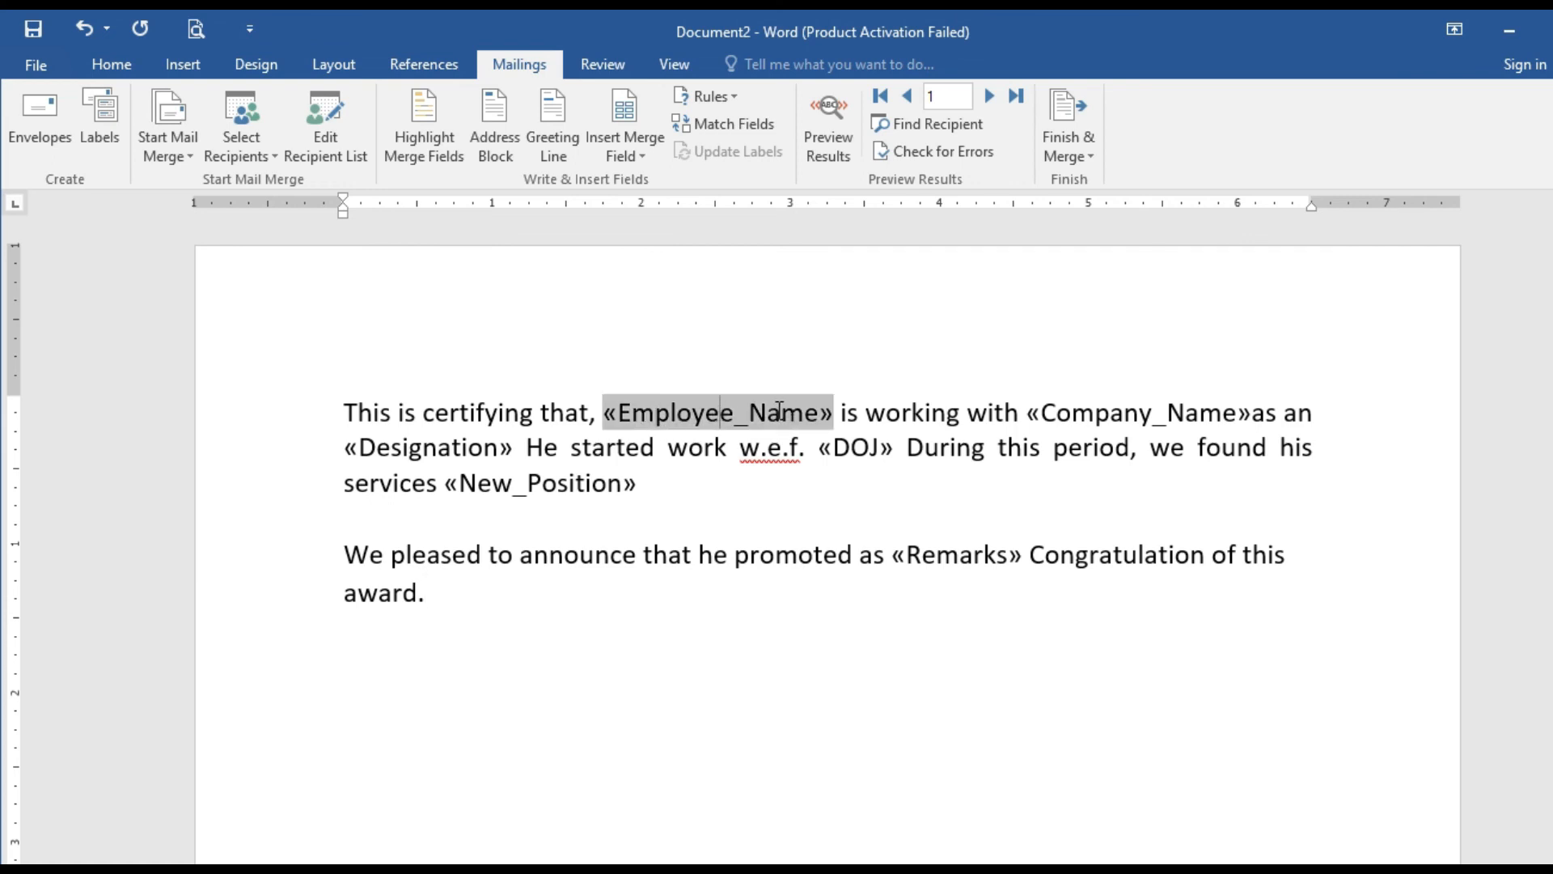
left_click(761, 554)
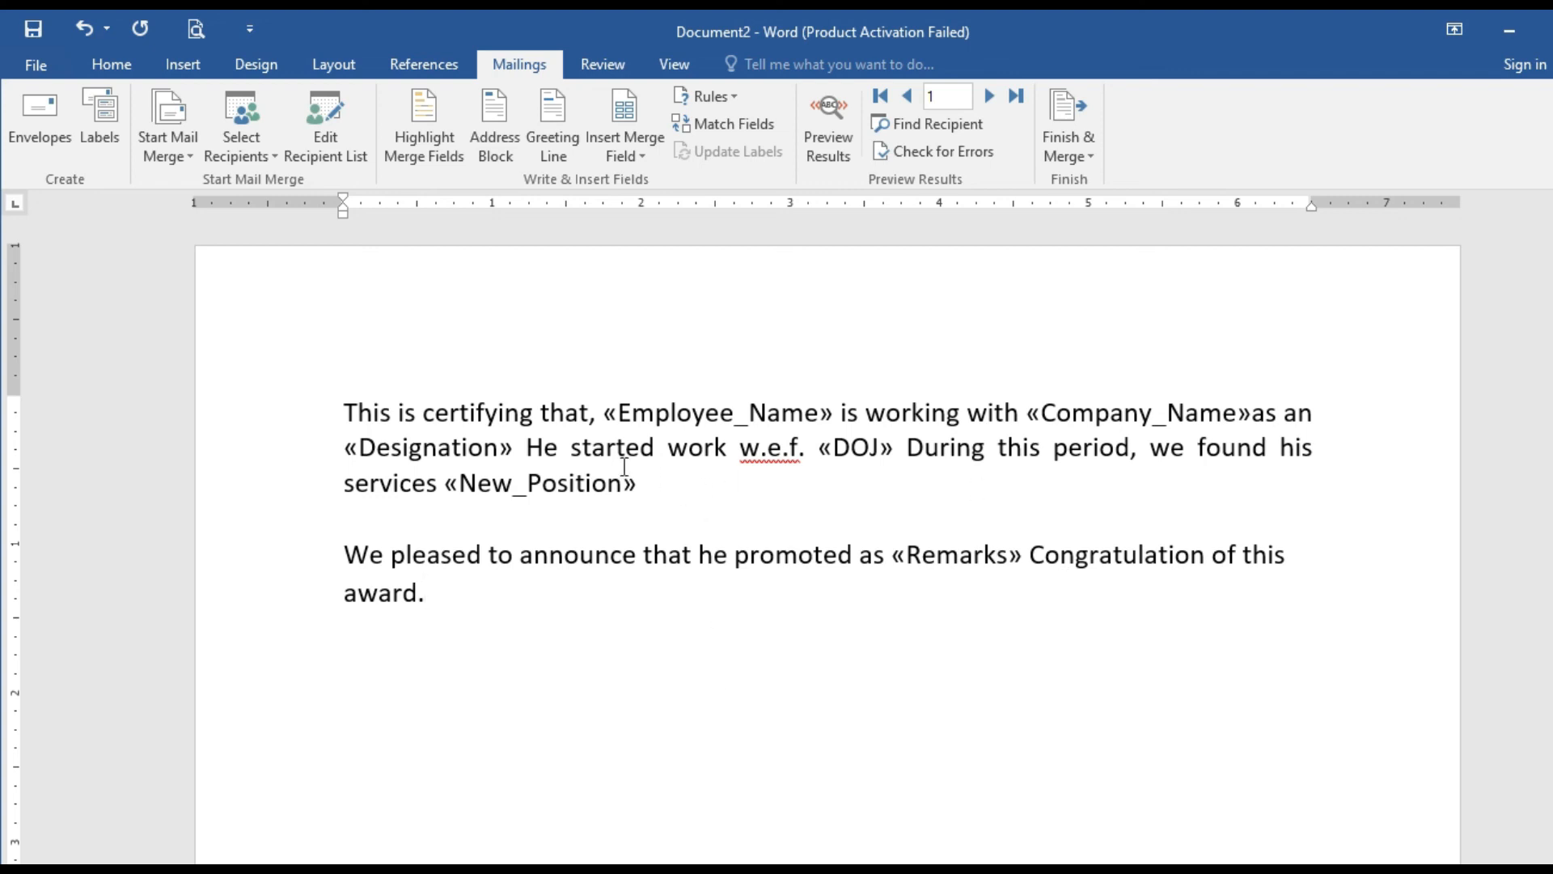
left_click(824, 126)
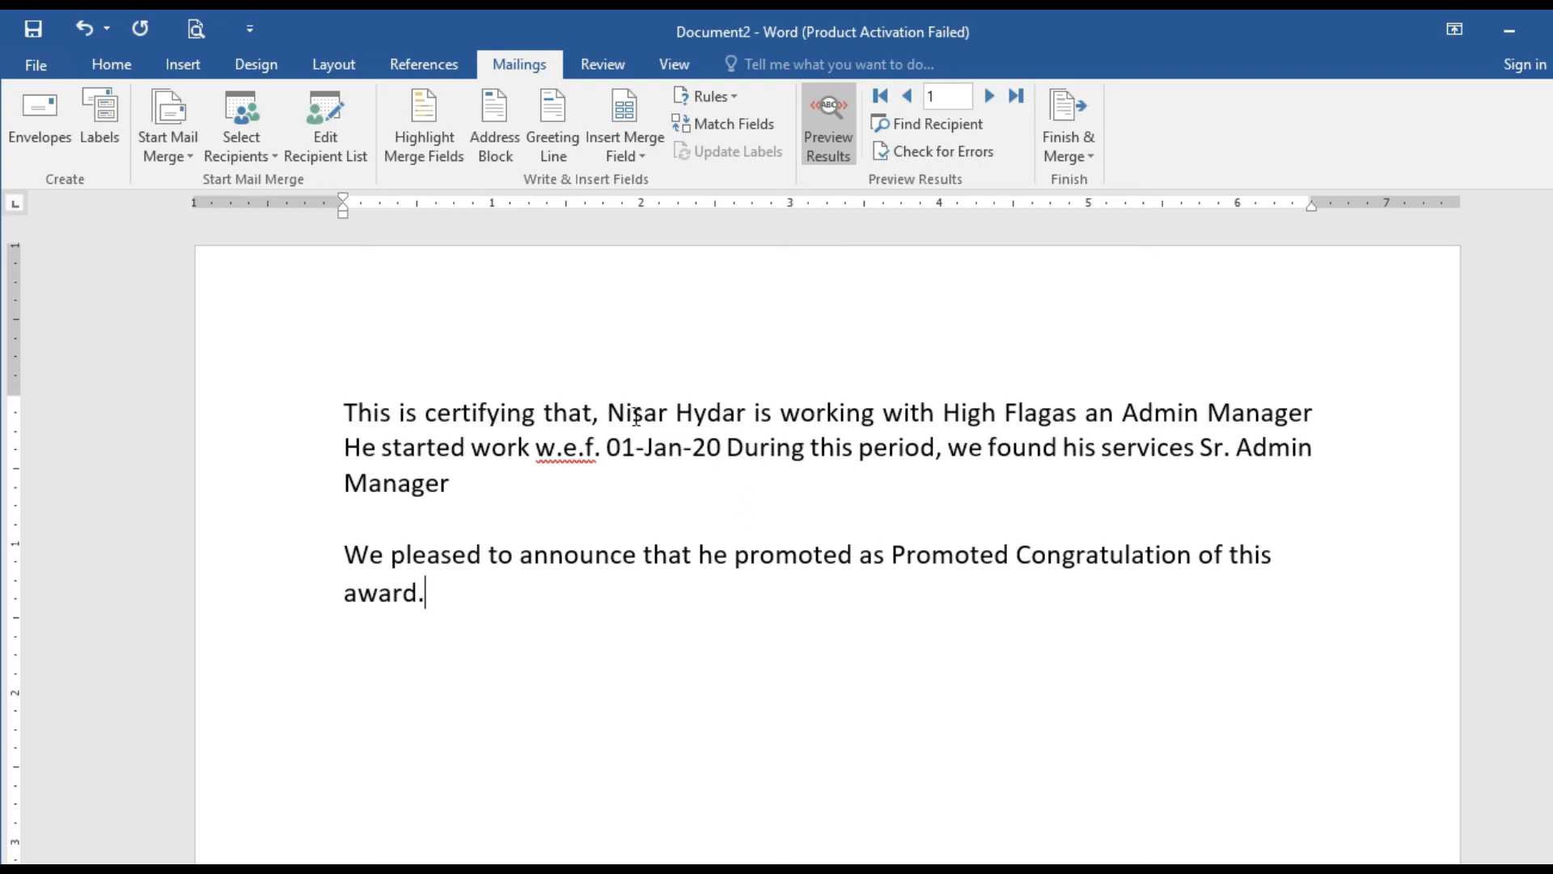
Highlight the merged employee name and the designation in the letter's first sentence in yellow
left_click(610, 411)
left_click(732, 408, "shift")
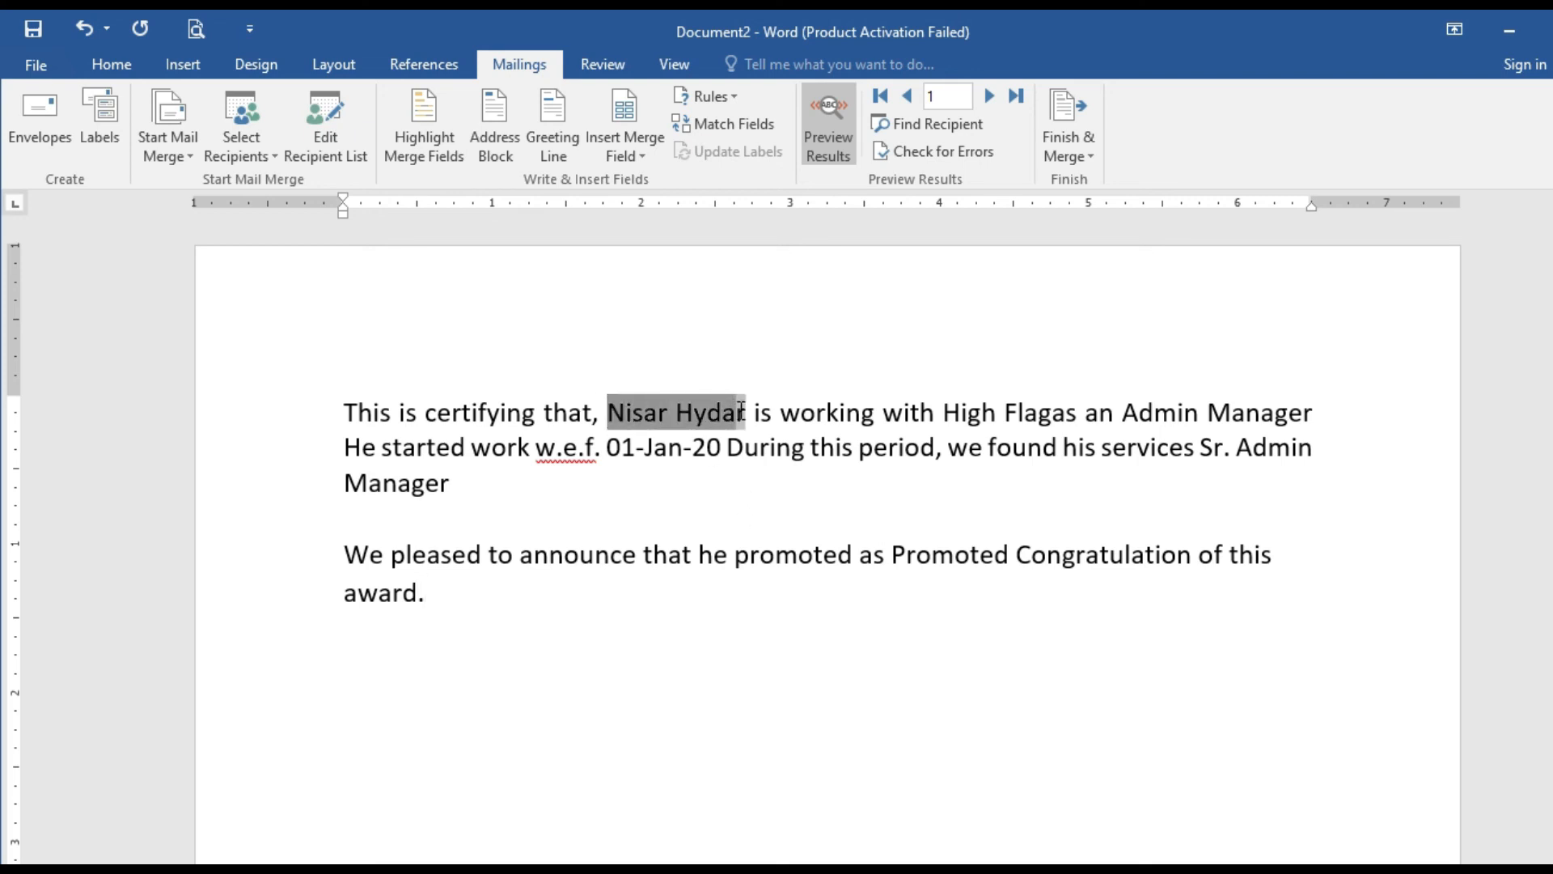
left_click(110, 65)
left_click(427, 149)
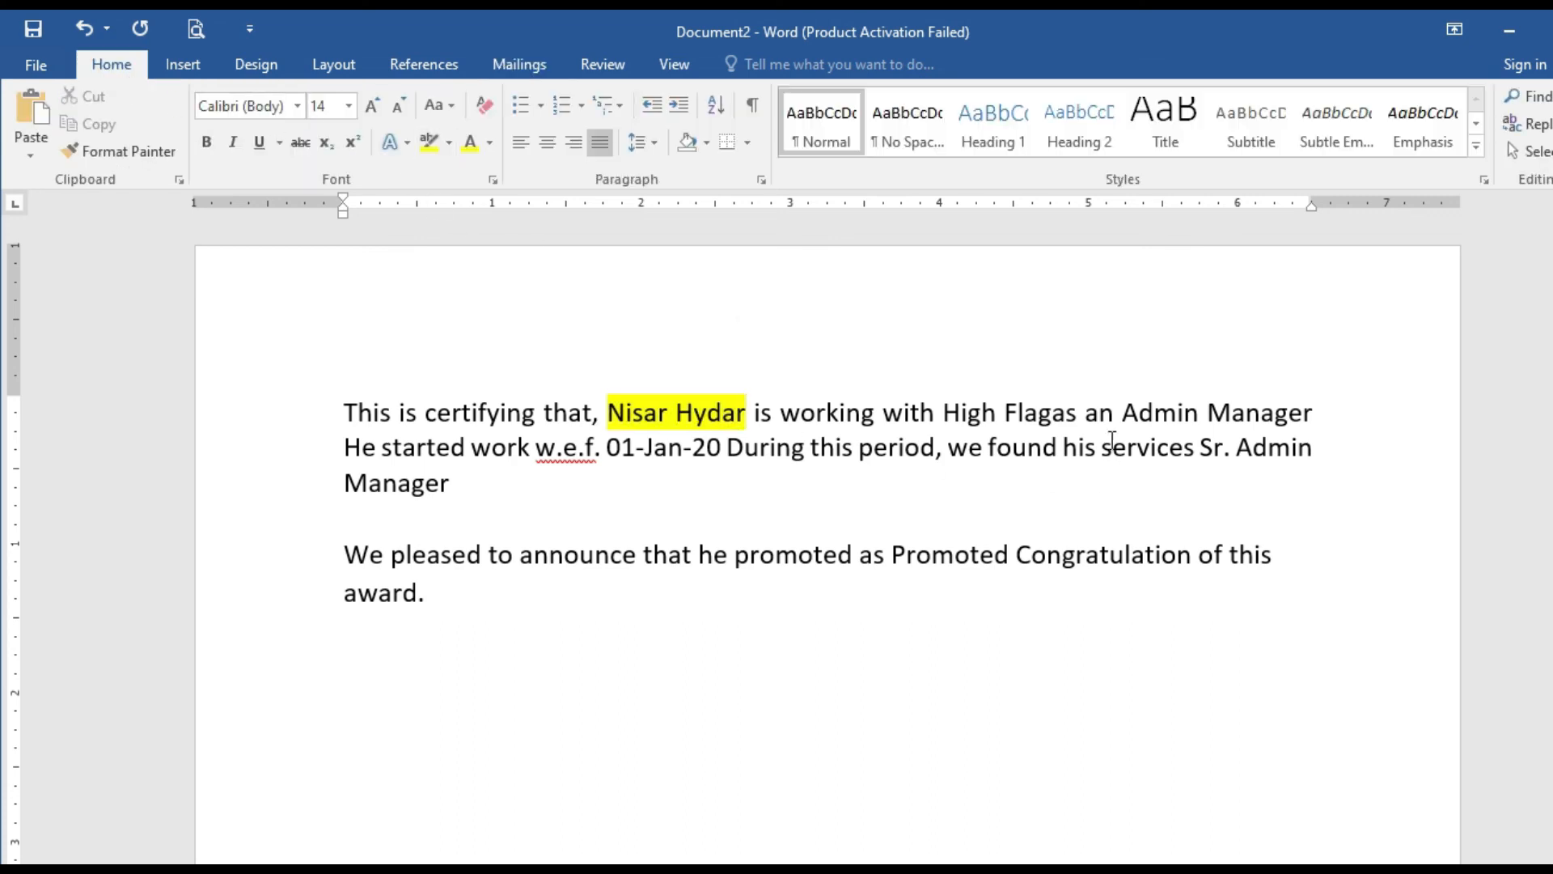
left_click_drag(1120, 413, 1318, 407)
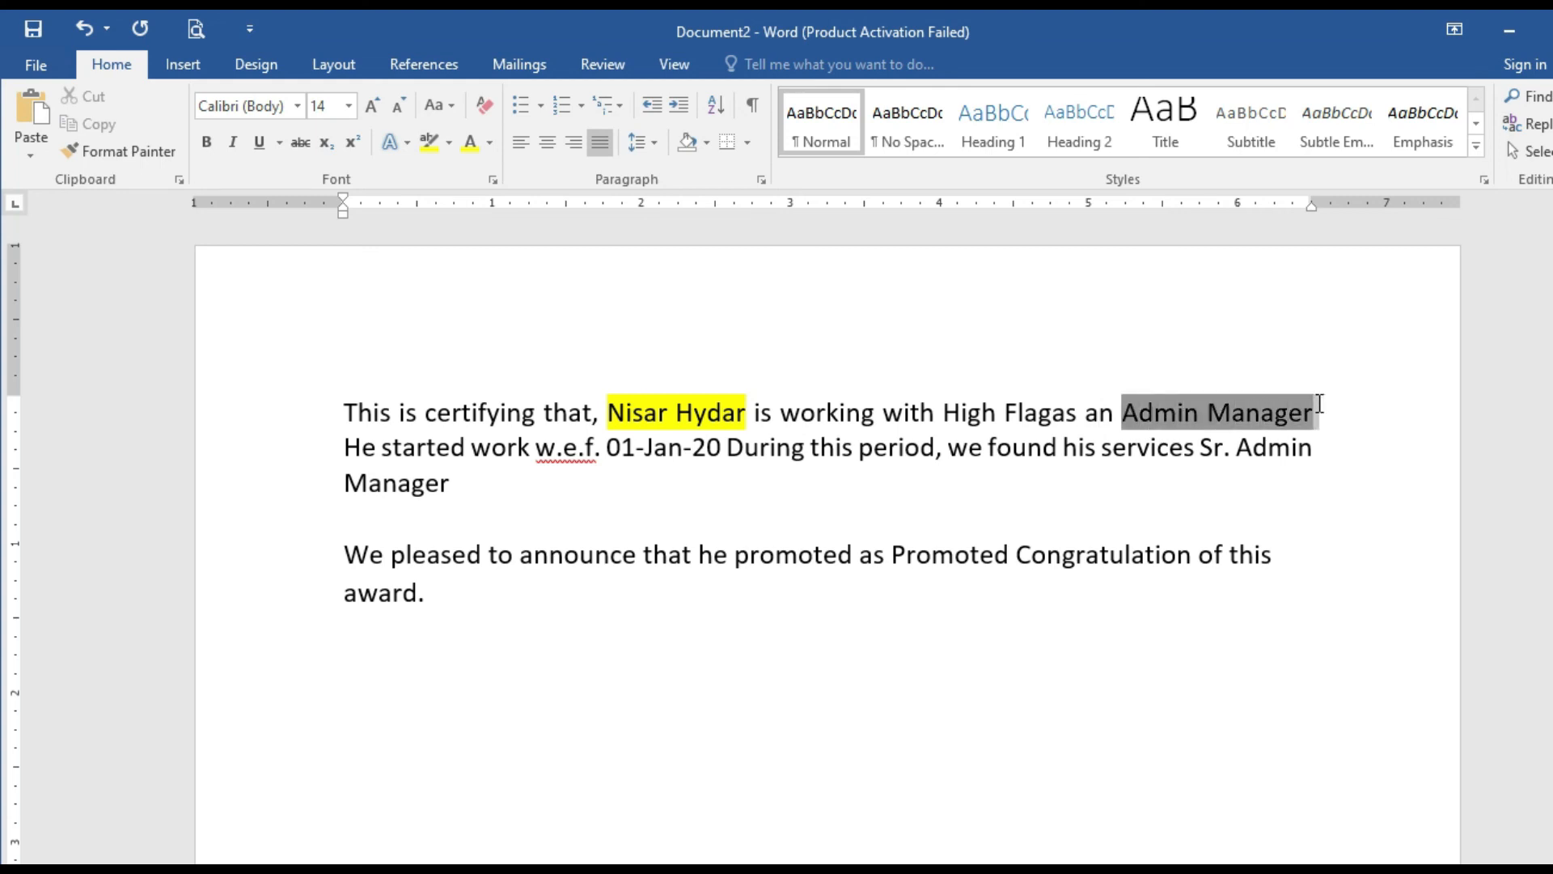
left_click(436, 159)
left_click(484, 479)
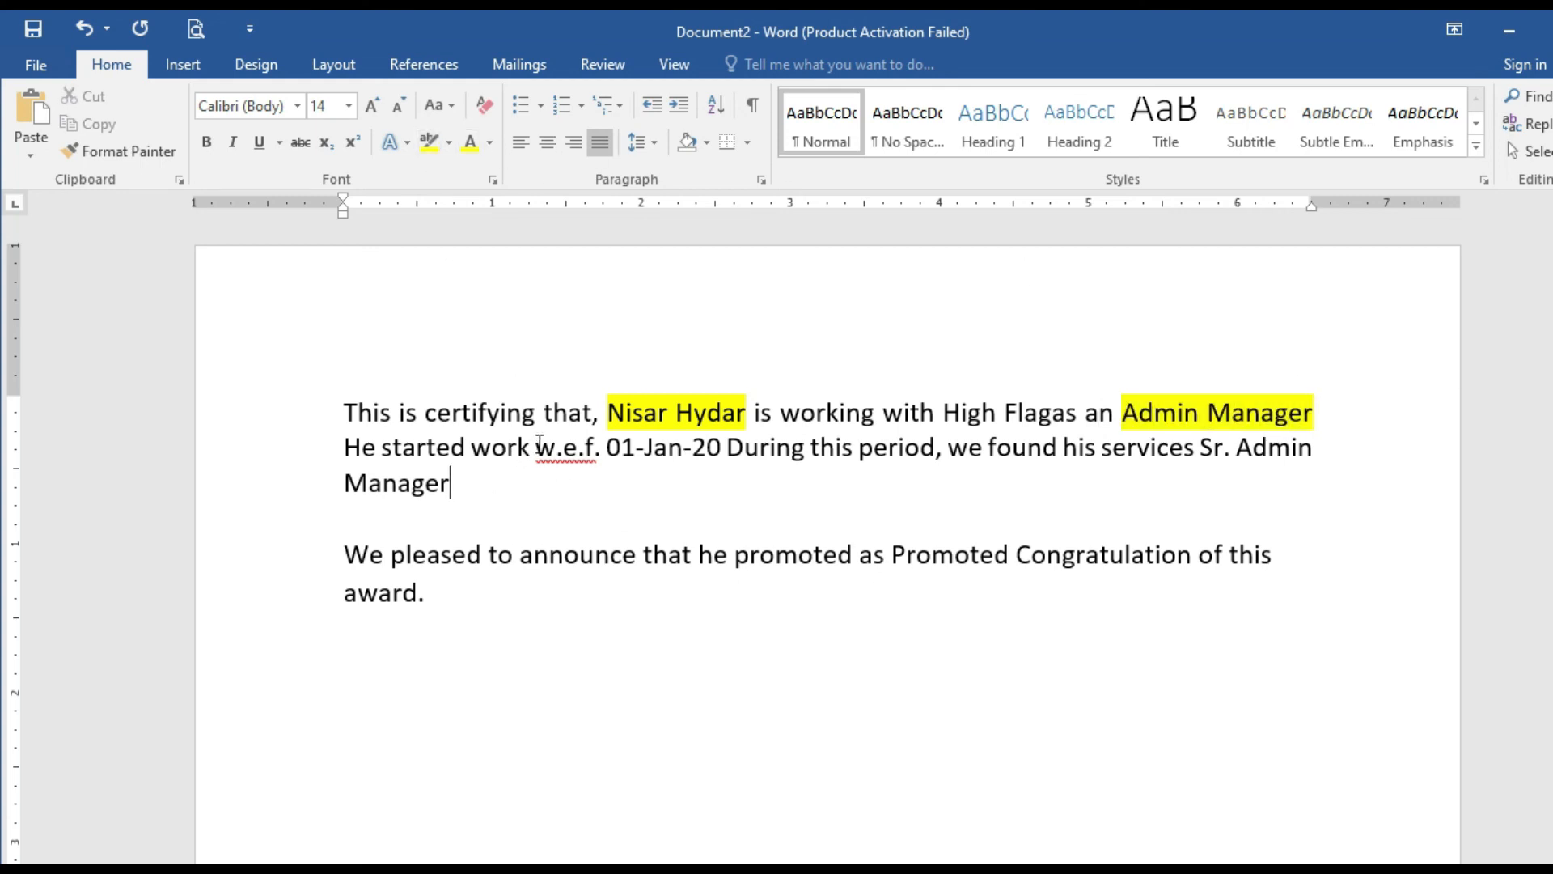
Highlight the merged joining date after "w.e.f." and the merged new position after "found his services" in yellow
left_click_drag(608, 447, 716, 451)
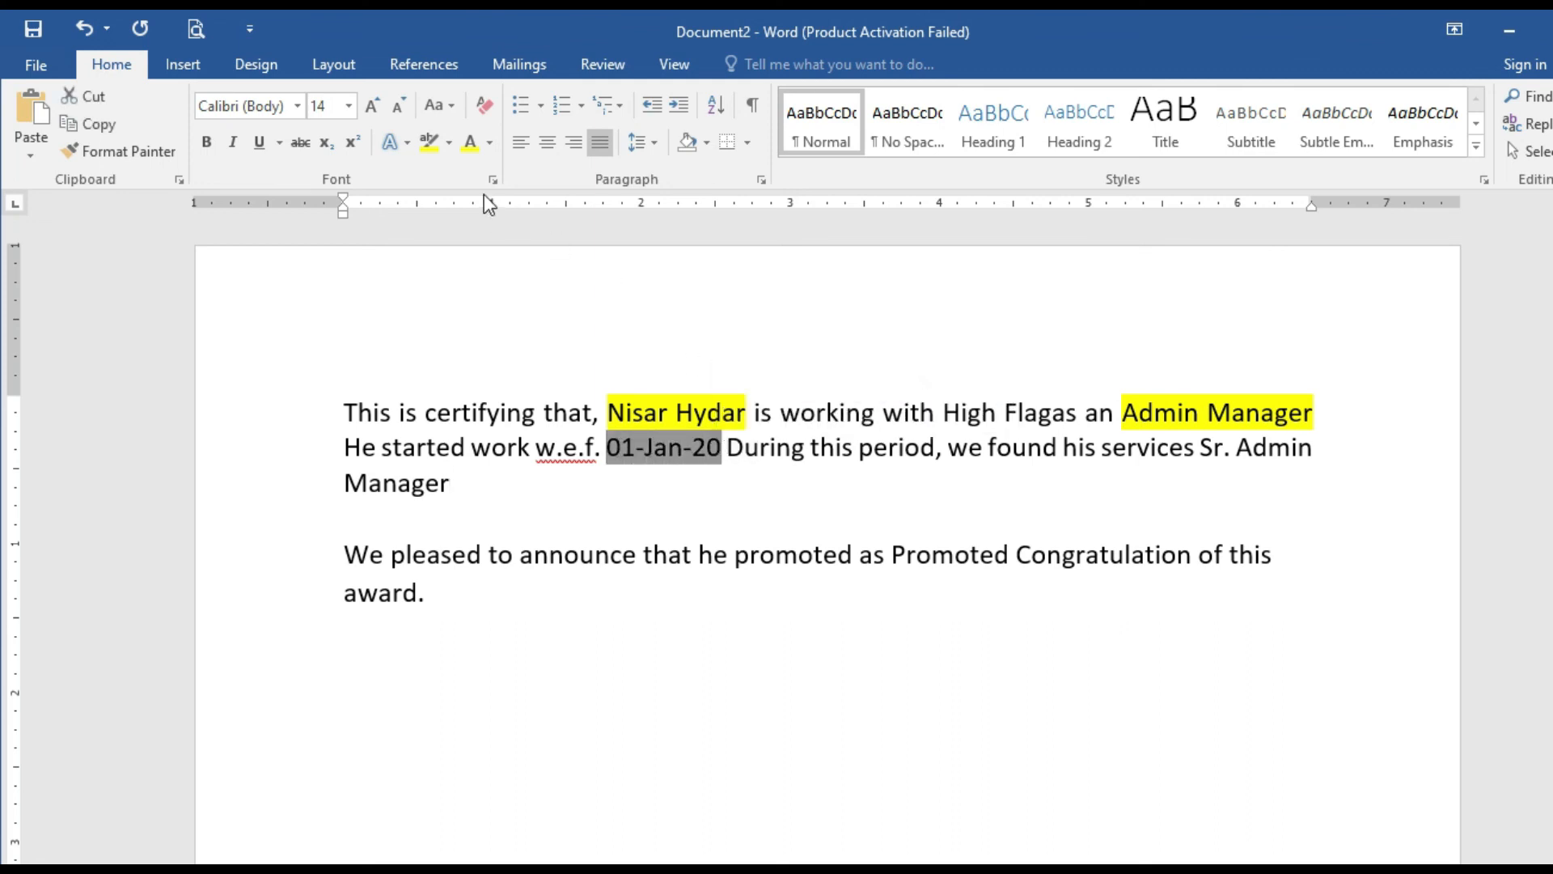
left_click(429, 143)
left_click(906, 453)
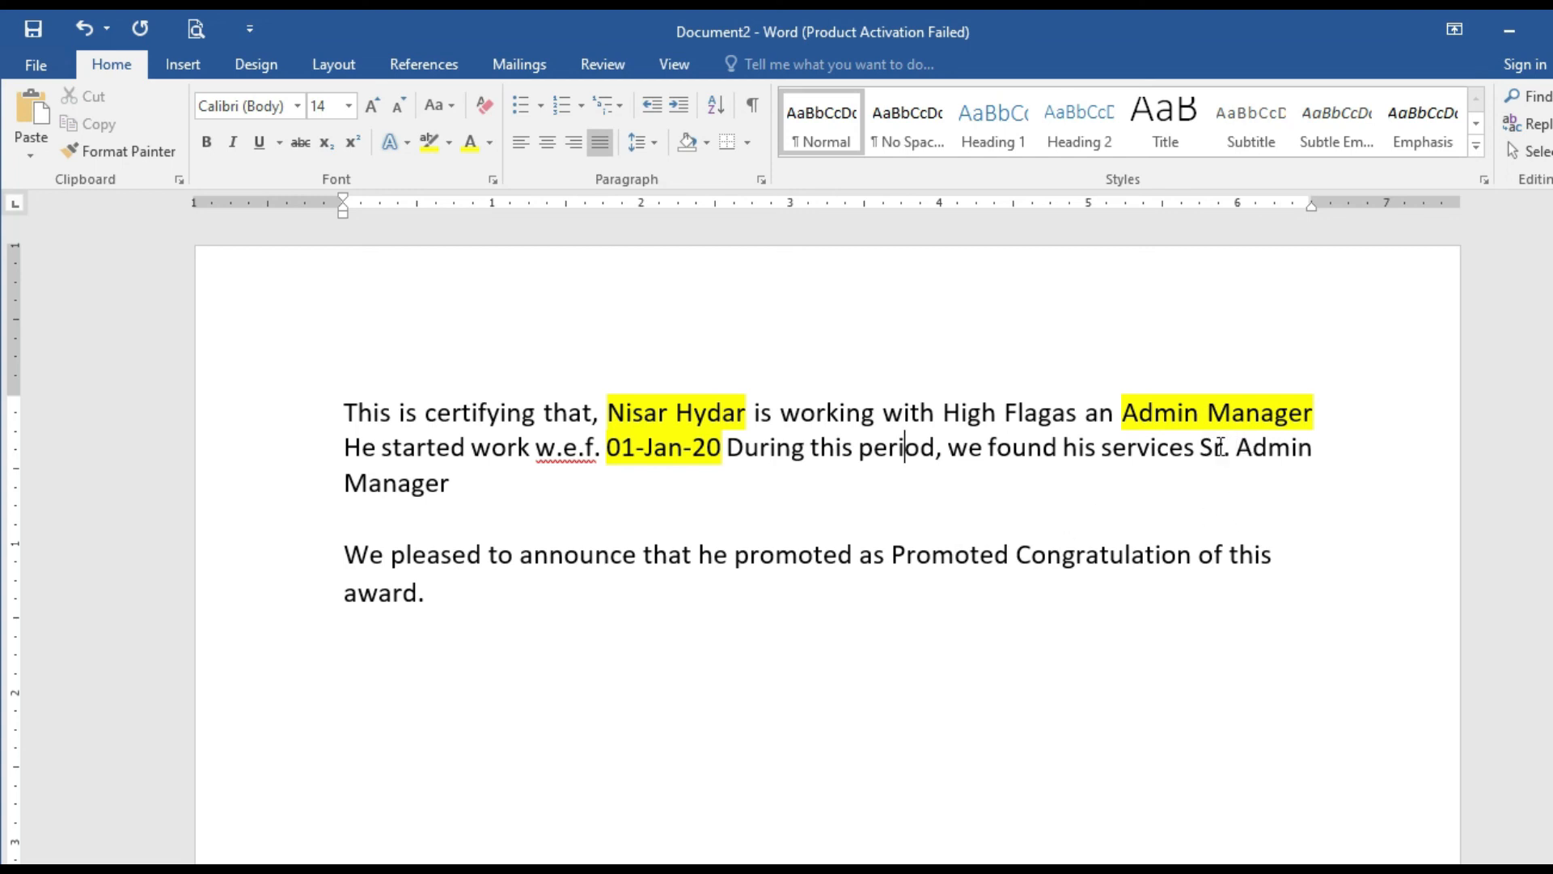
left_click_drag(1200, 448, 1251, 473)
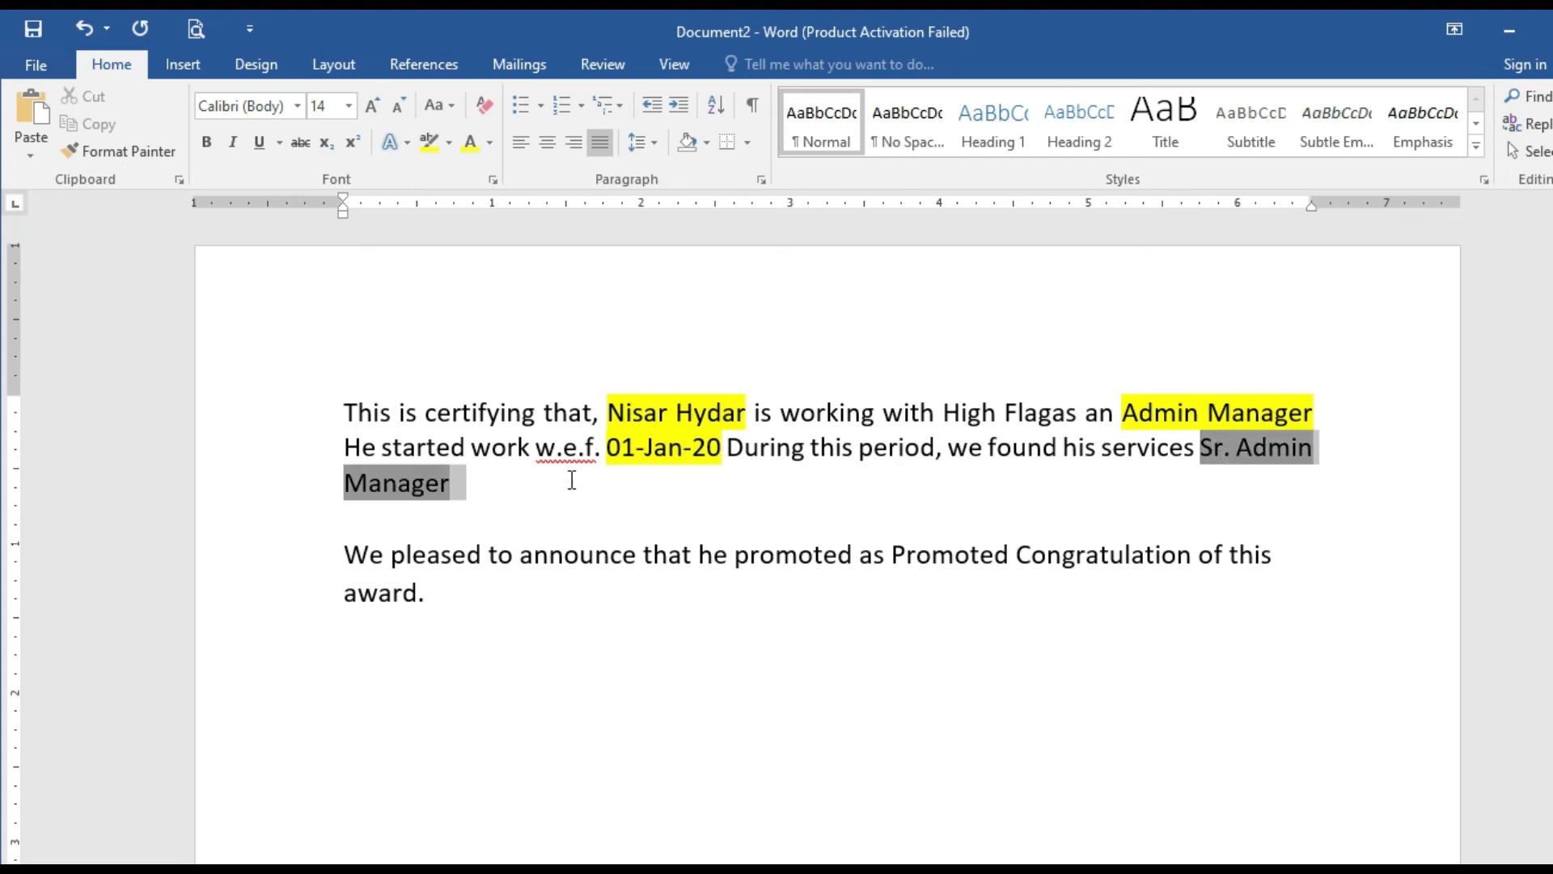
left_click_drag(457, 483, 450, 484)
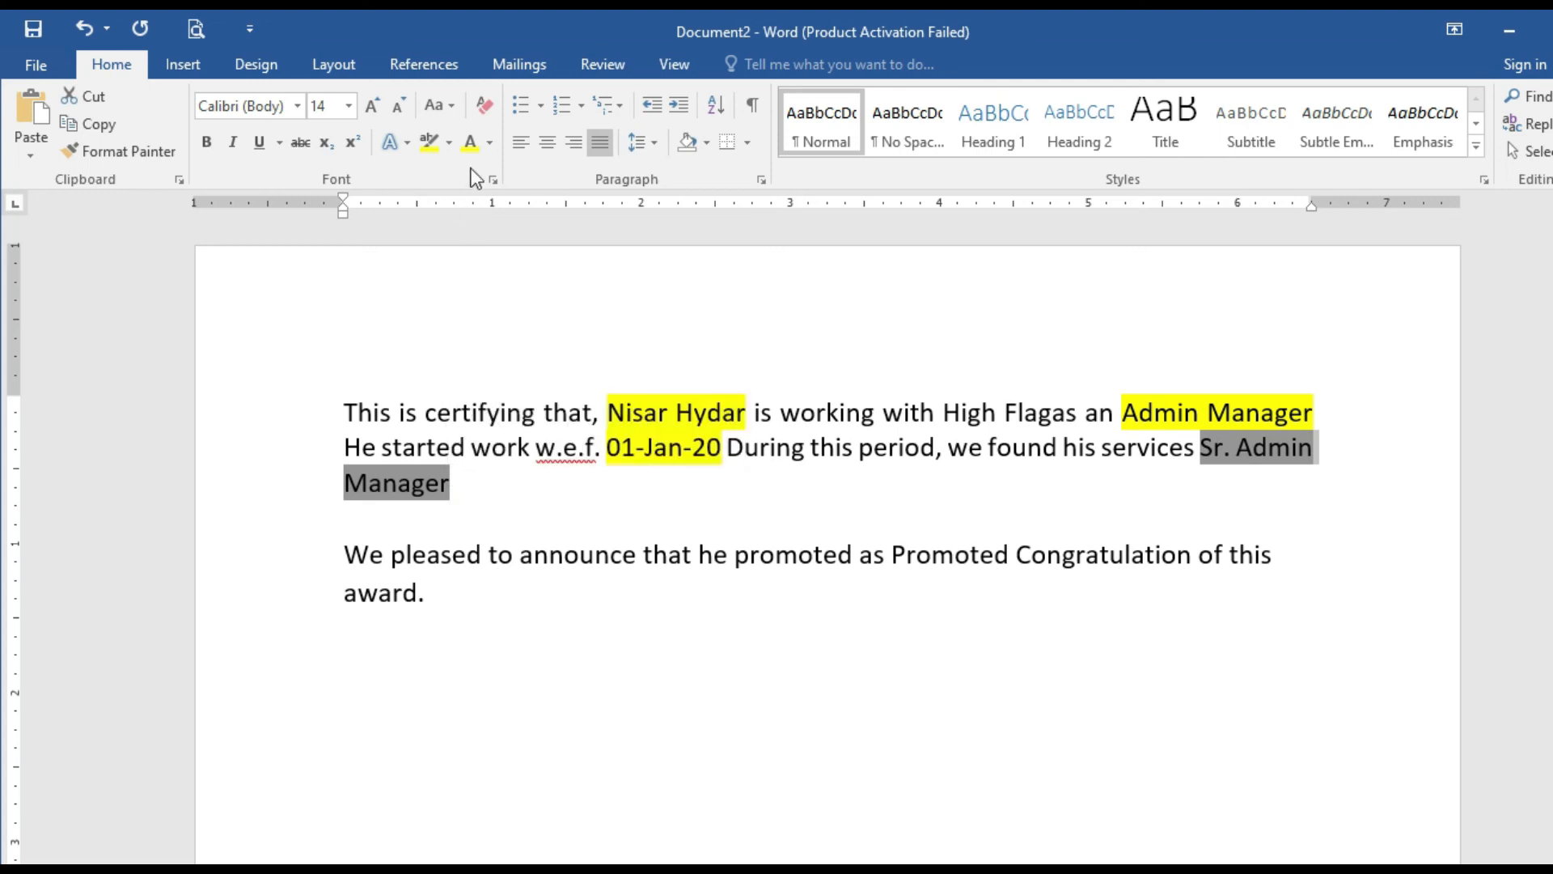
left_click(437, 152)
left_click(694, 628)
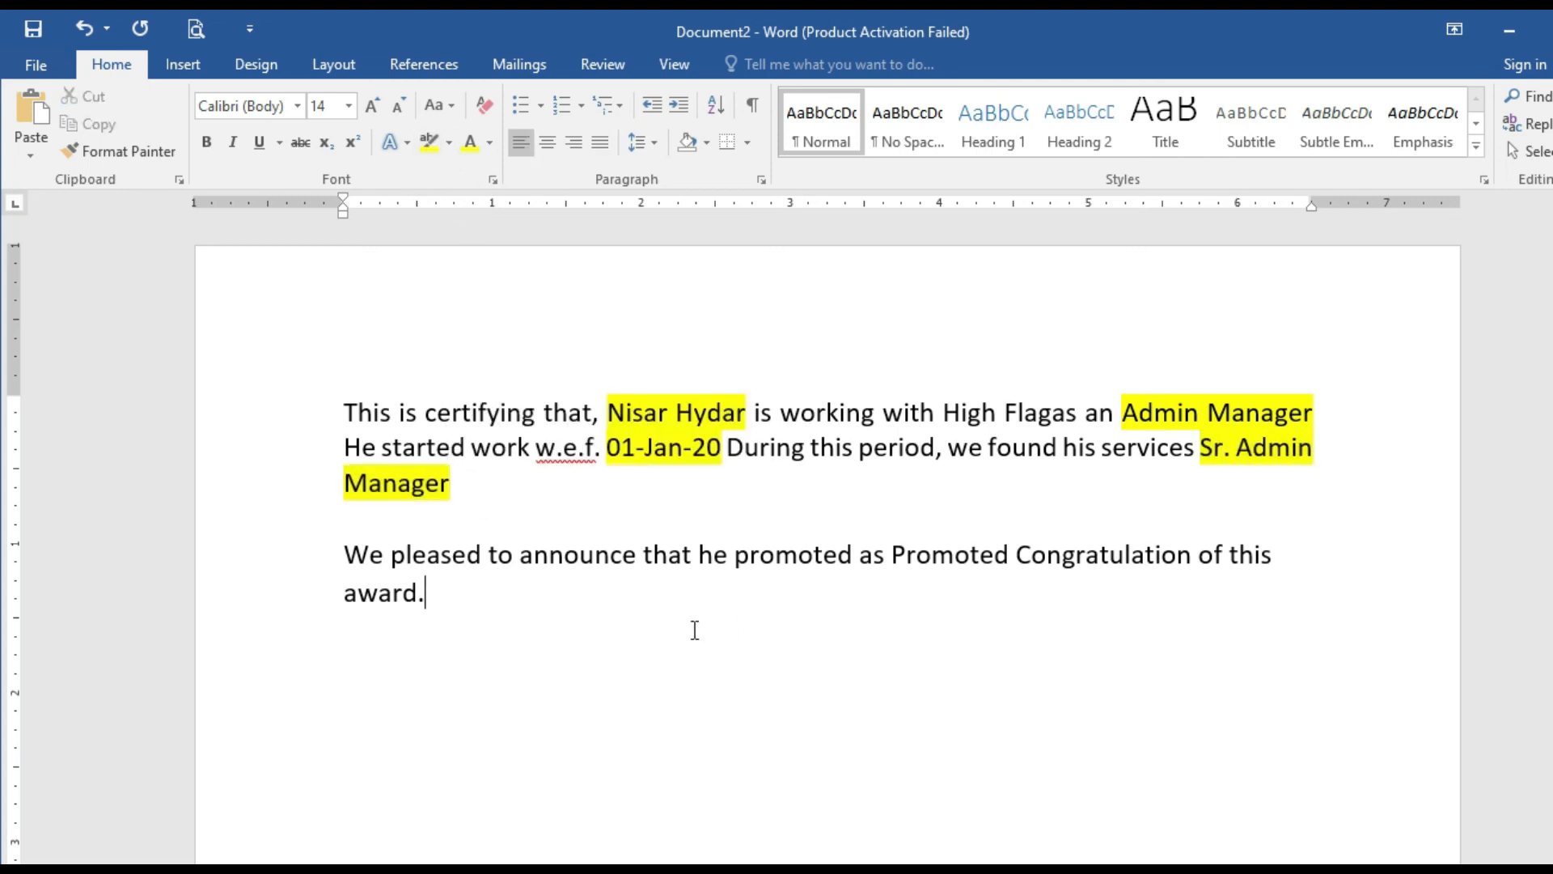
double_click(952, 558)
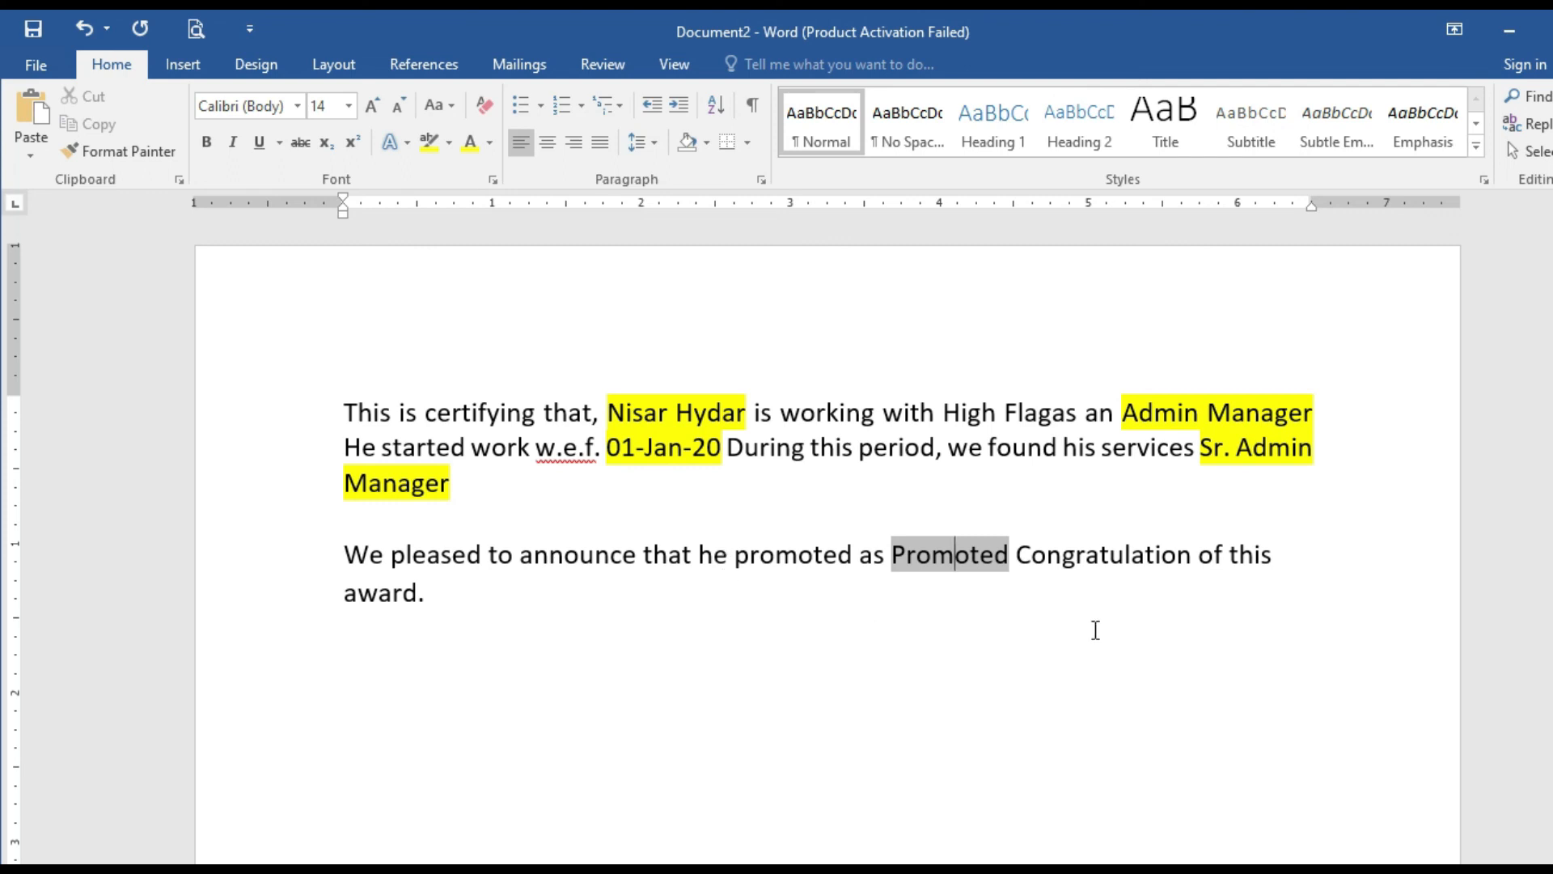
left_click(1092, 628)
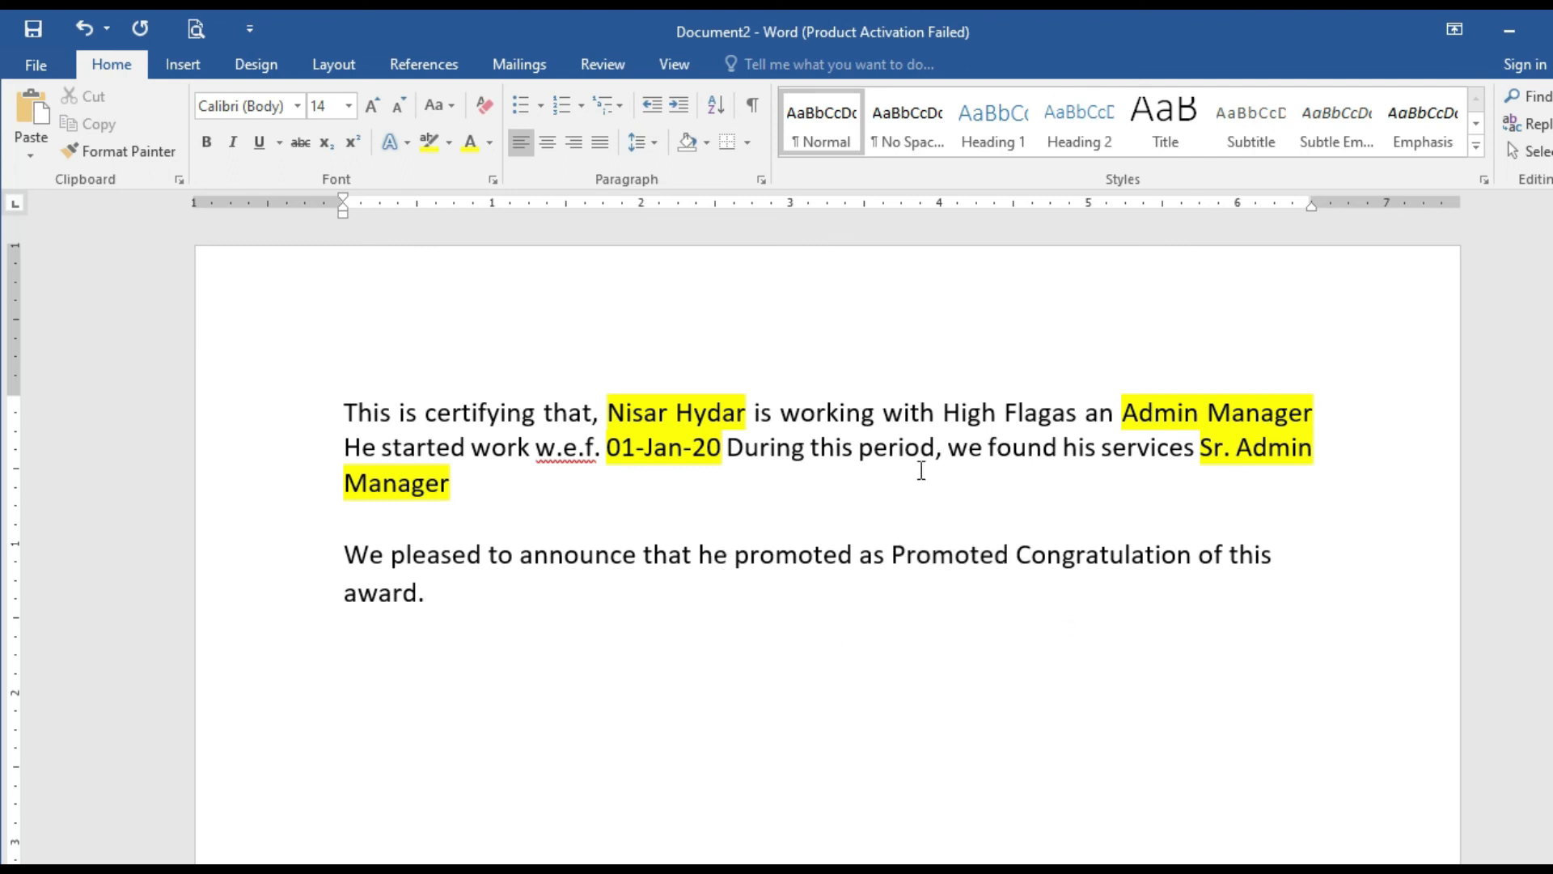
key("ctrl+j")
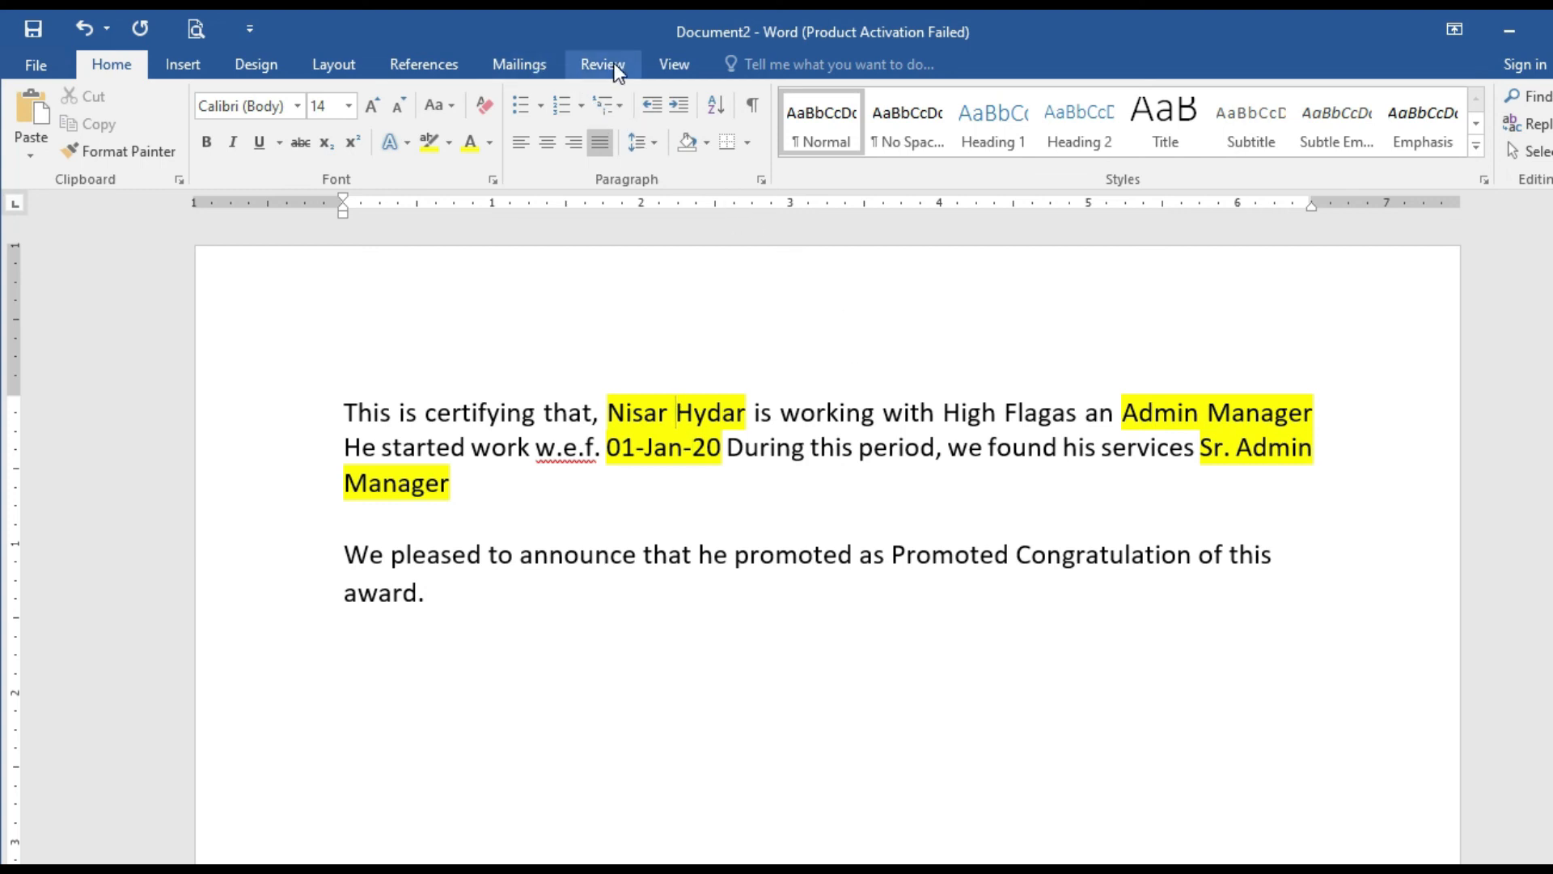
Preview the merged letter for each recipient record up to record 5, and return to record 1
left_click(531, 61)
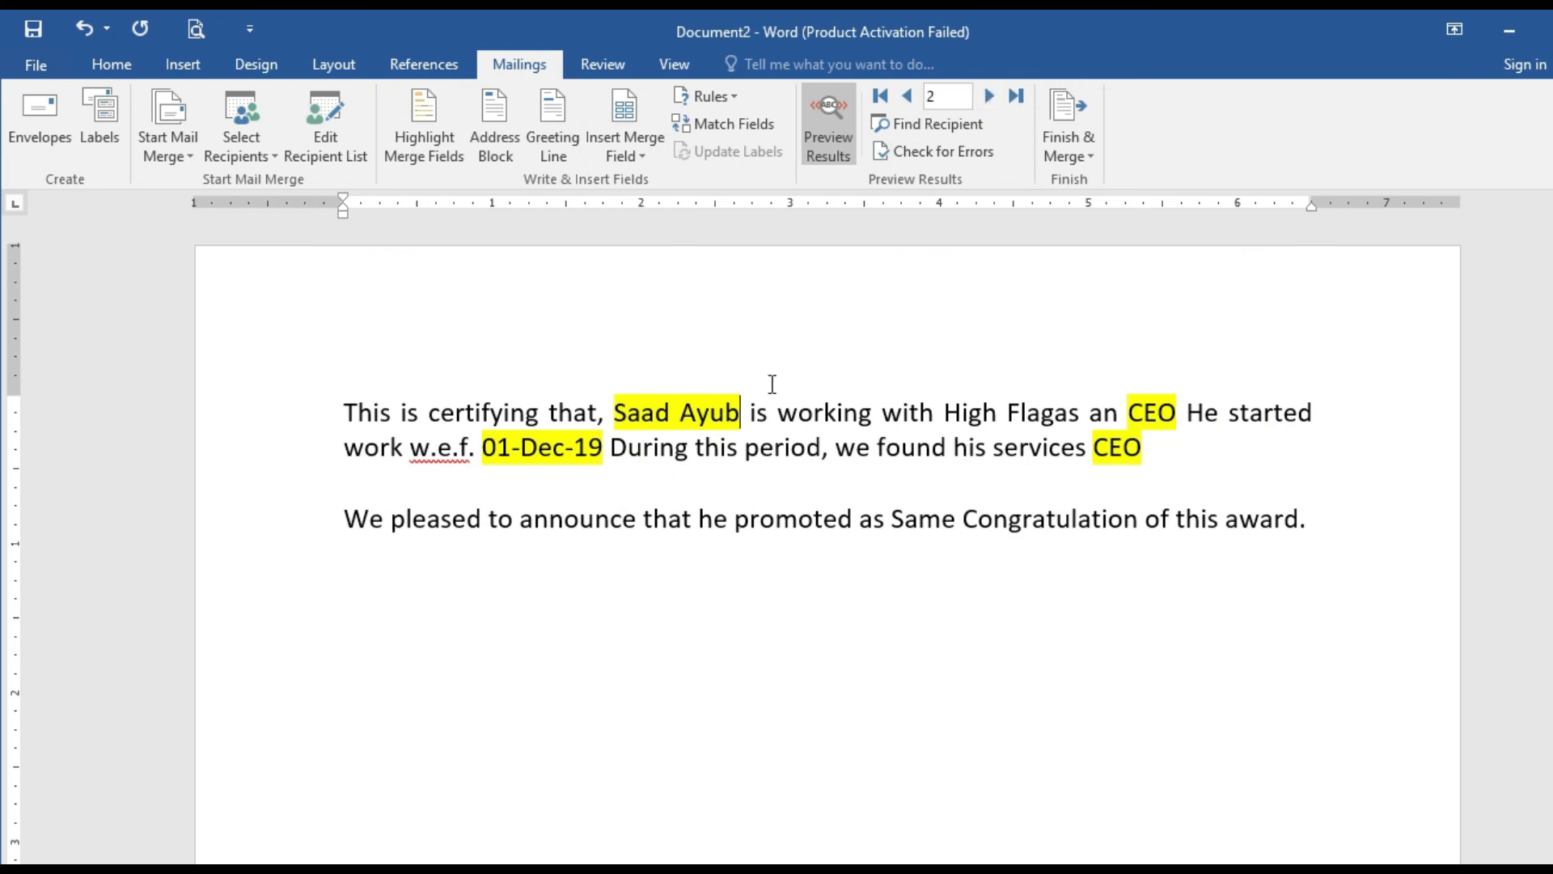
left_click(989, 96)
left_click(988, 97)
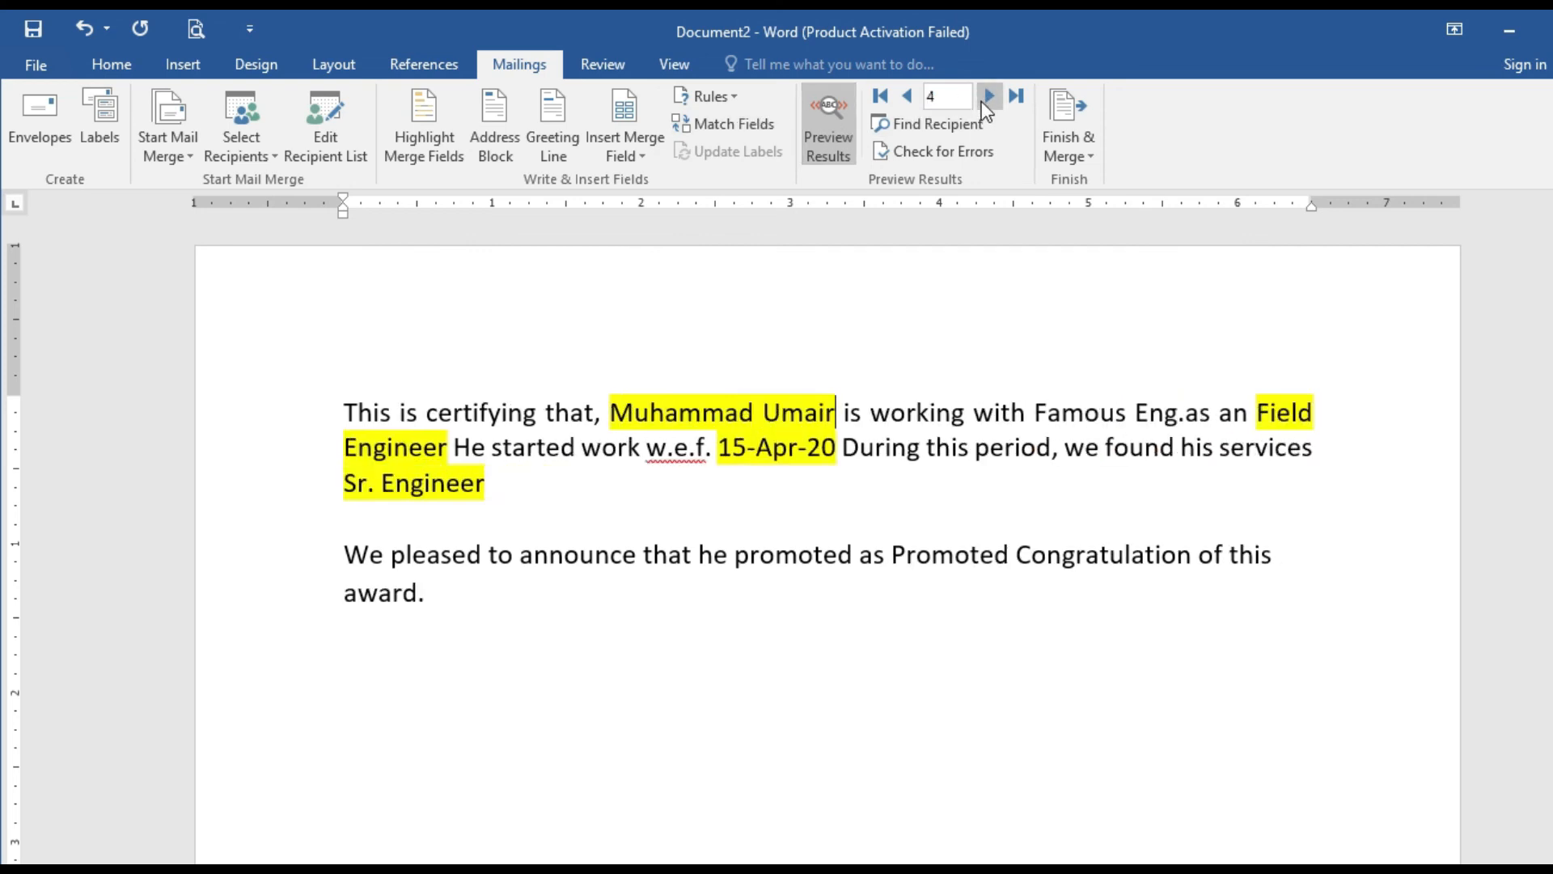
left_click(983, 101)
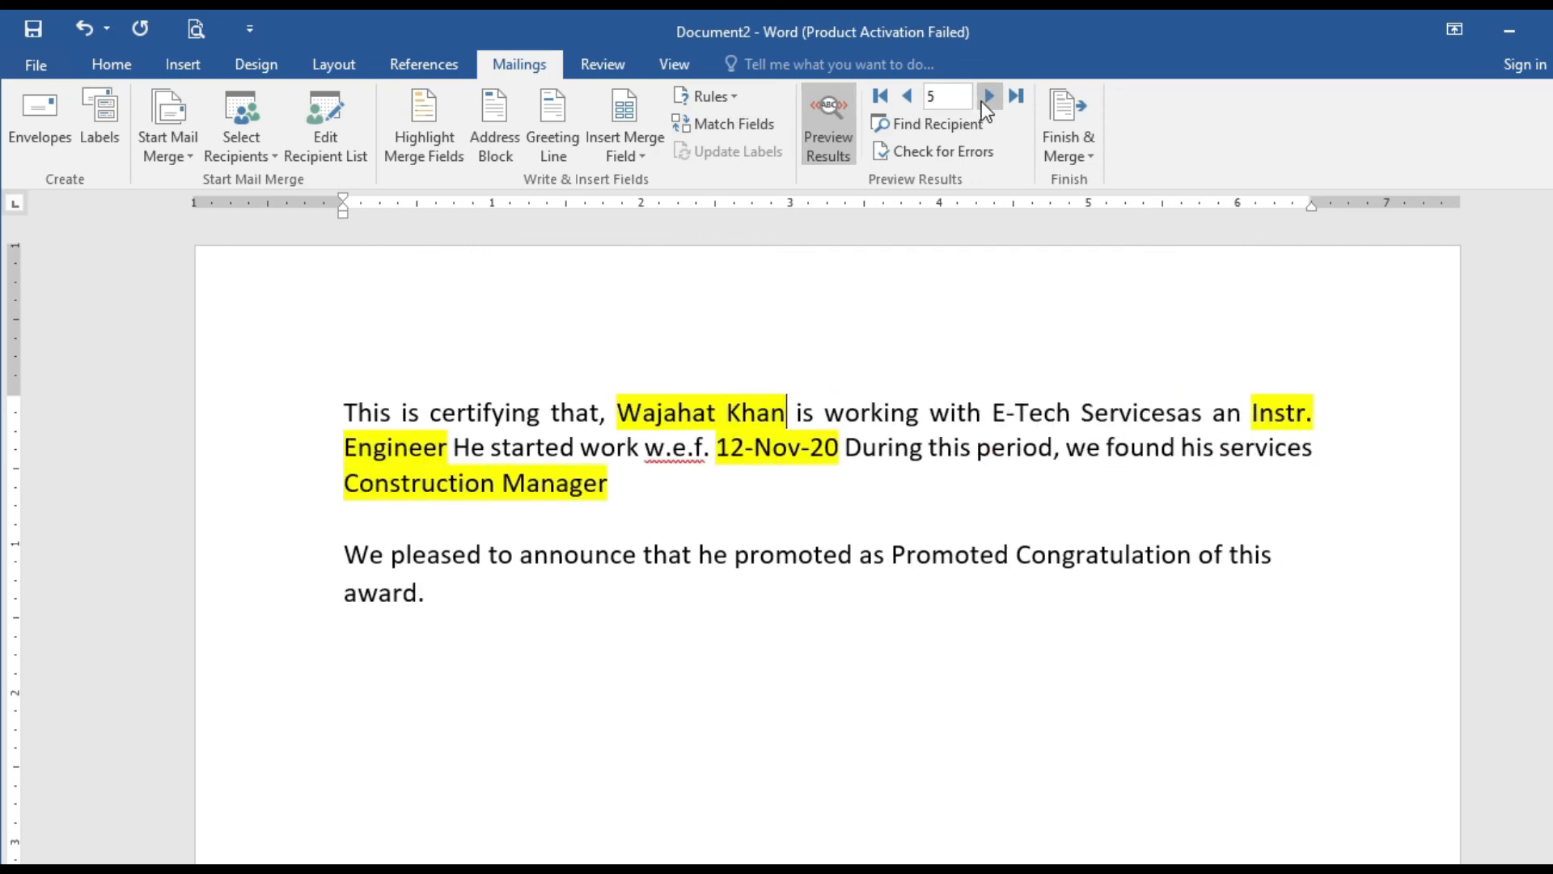
left_click(908, 97)
left_click(907, 97)
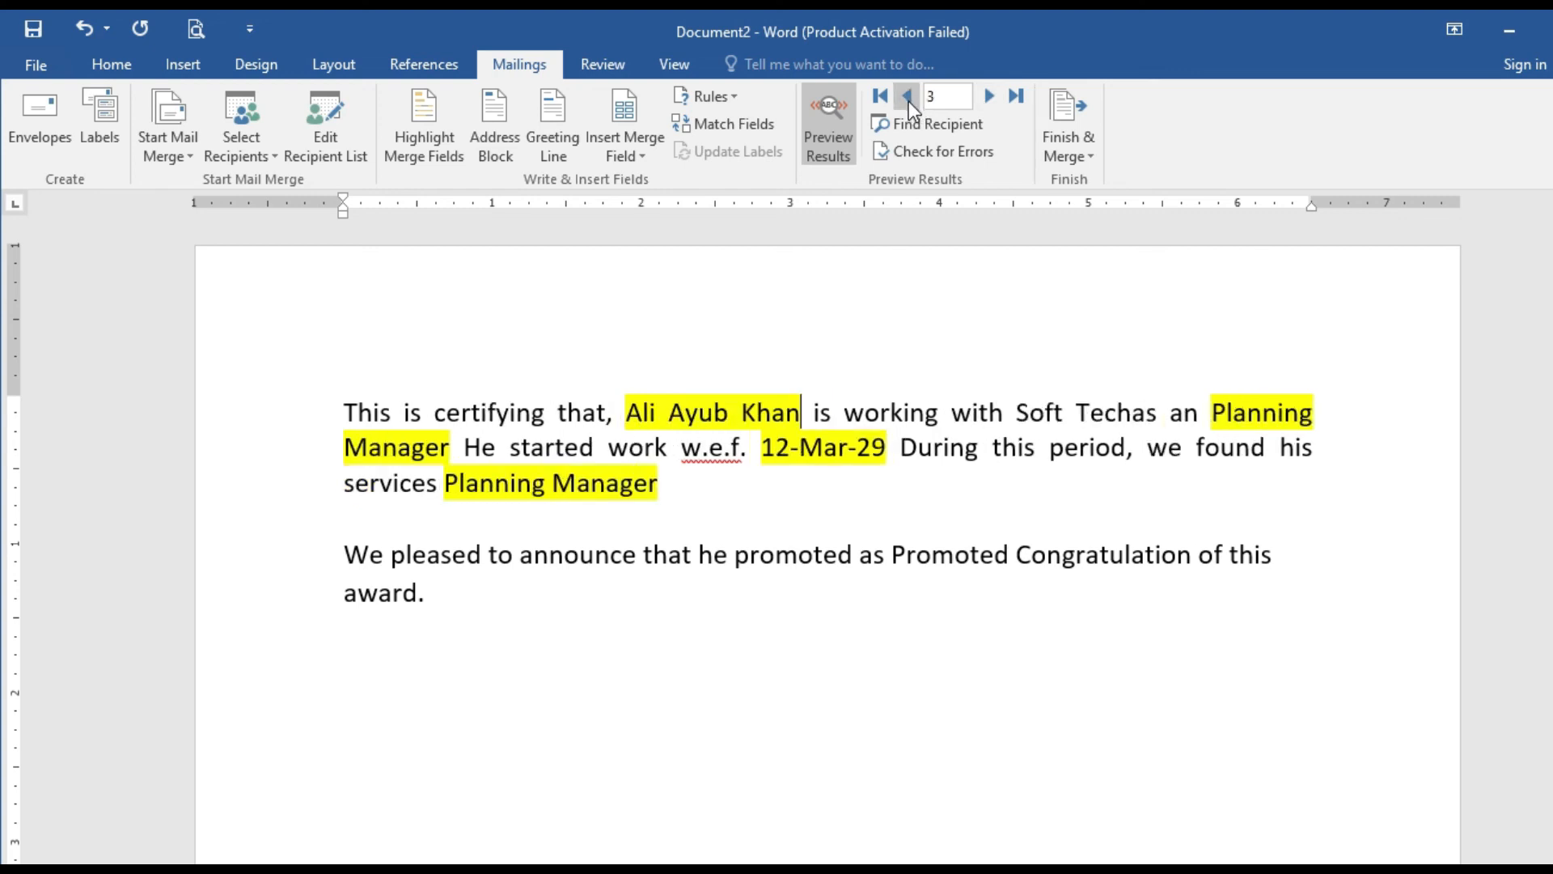
left_click(907, 97)
left_click(907, 101)
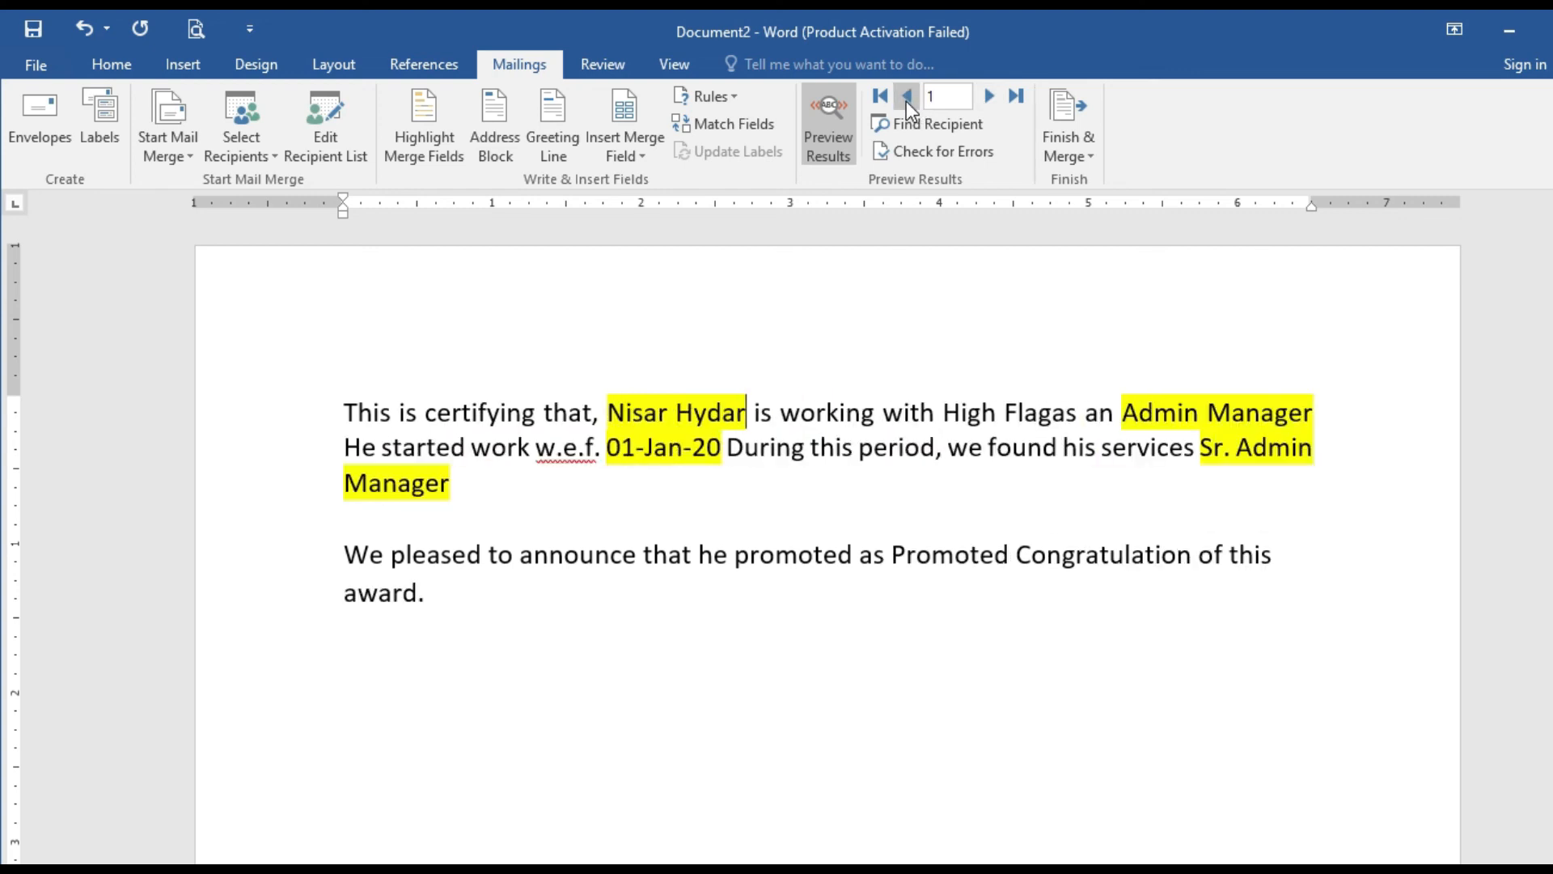